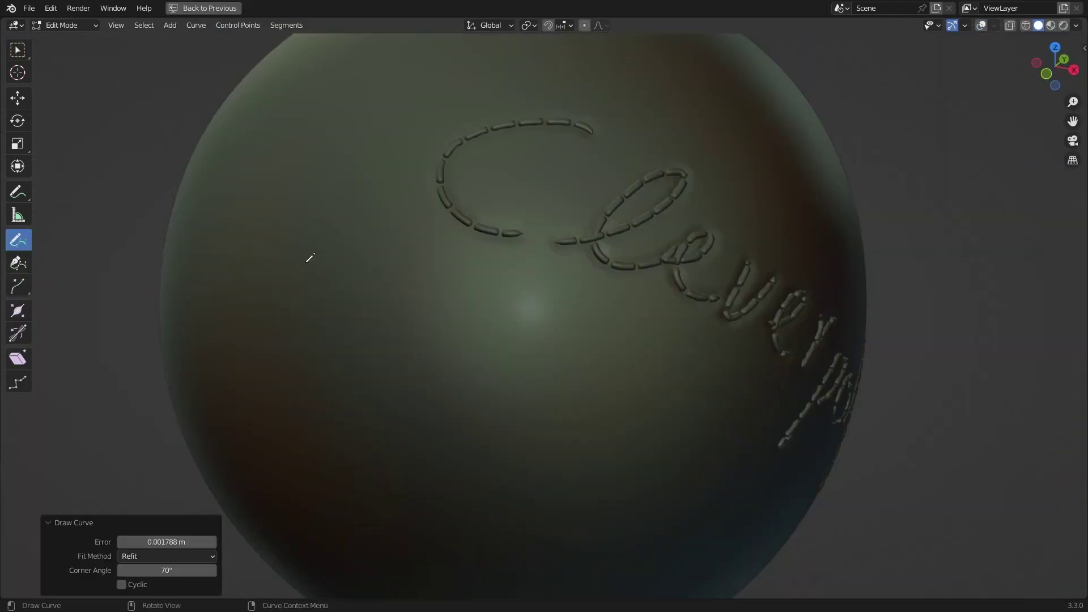
Step: Draw the words "geometry nodes" freehand as curve strokes on the sphere's surface
{"action": "mouse_move", "coordinate": [311, 256]}
{"action": "left_mouse_down"}
{"action": "mouse_move", "coordinate": [281, 290]}
{"action": "mouse_move", "coordinate": [377, 338]}
{"action": "left_mouse_up"}
{"action": "mouse_move", "coordinate": [435, 285]}
{"action": "left_mouse_down"}
{"action": "mouse_move", "coordinate": [429, 321]}
{"action": "mouse_move", "coordinate": [462, 327]}
{"action": "left_mouse_up"}
{"action": "left_click_drag", "start_coordinate": [469, 340], "coordinate": [474, 343]}
{"action": "mouse_move", "coordinate": [495, 350]}
{"action": "left_mouse_down"}
{"action": "mouse_move", "coordinate": [534, 367]}
{"action": "mouse_move", "coordinate": [513, 417]}
{"action": "left_mouse_up"}
{"action": "mouse_move", "coordinate": [577, 404]}
{"action": "left_mouse_down"}
{"action": "mouse_move", "coordinate": [668, 390]}
{"action": "mouse_move", "coordinate": [626, 481]}
{"action": "left_mouse_up"}
{"action": "left_click_drag", "start_coordinate": [555, 352], "coordinate": [592, 372]}
{"action": "mouse_move", "coordinate": [535, 339]}
{"action": "middle_mouse_down"}
{"action": "mouse_move", "coordinate": [567, 348]}
{"action": "mouse_move", "coordinate": [438, 243]}
{"action": "middle_mouse_up"}
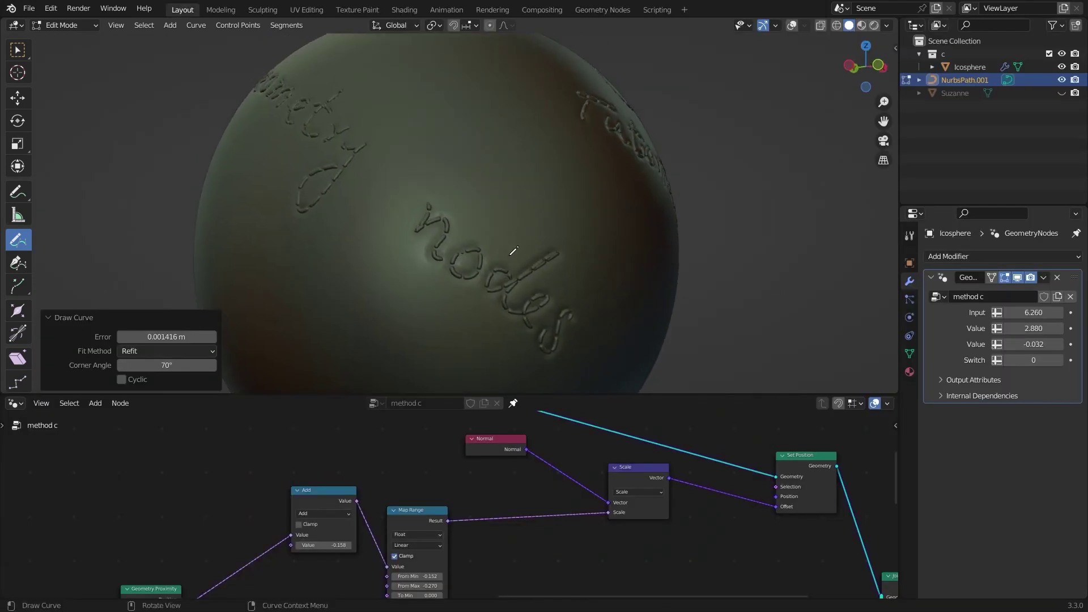
Step: Leave curve editing, set the method c modifier's Input to 4.450 and adjust its first Value setting
{"action": "key", "text": "Tab"}
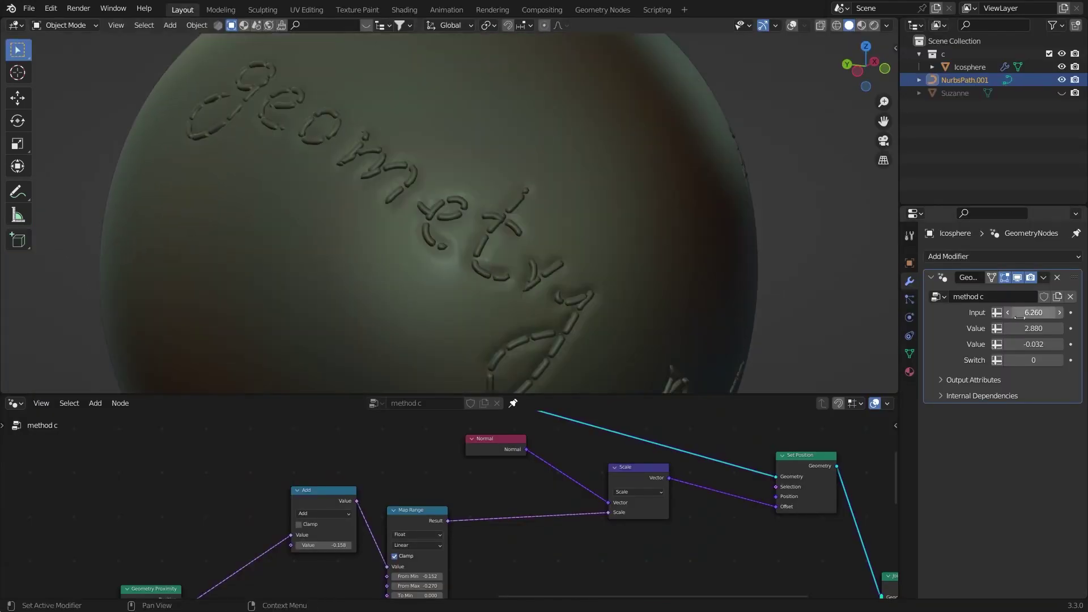
{"action": "left_click_drag", "start_coordinate": [1023, 313], "coordinate": [922, 306]}
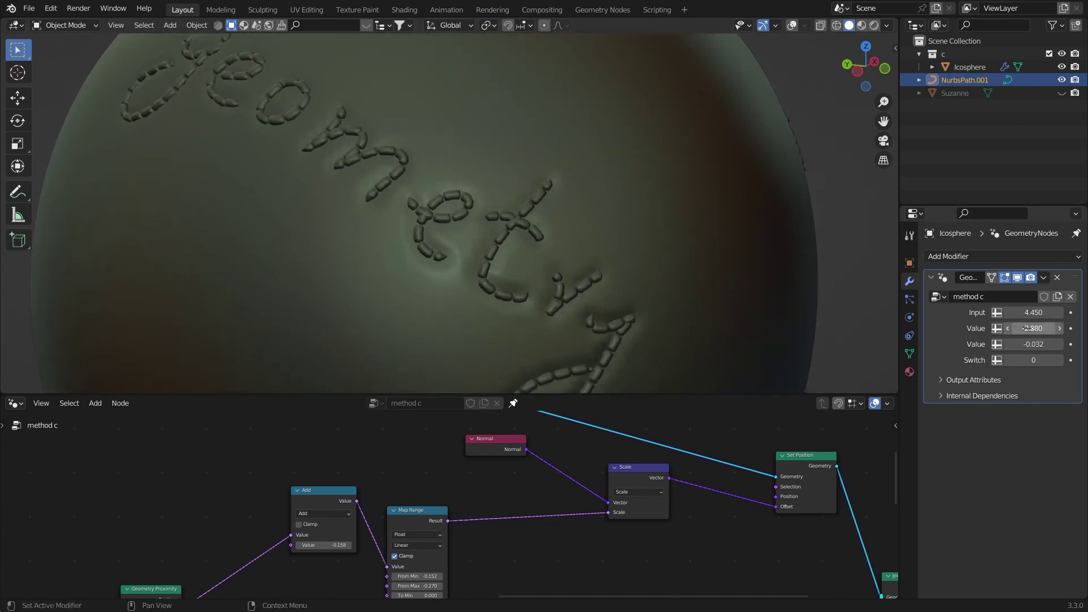
{"action": "left_click_drag", "start_coordinate": [1025, 328], "coordinate": [990, 346]}
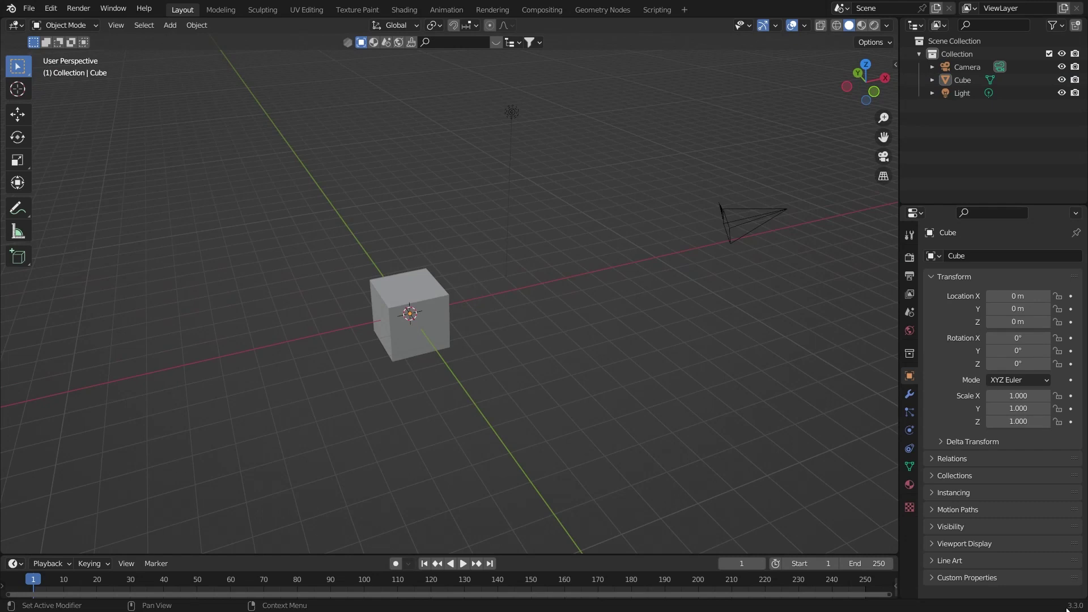
Step: Delete all the default objects from the new scene
{"action": "middle_click_drag", "start_coordinate": [513, 244], "coordinate": [521, 246]}
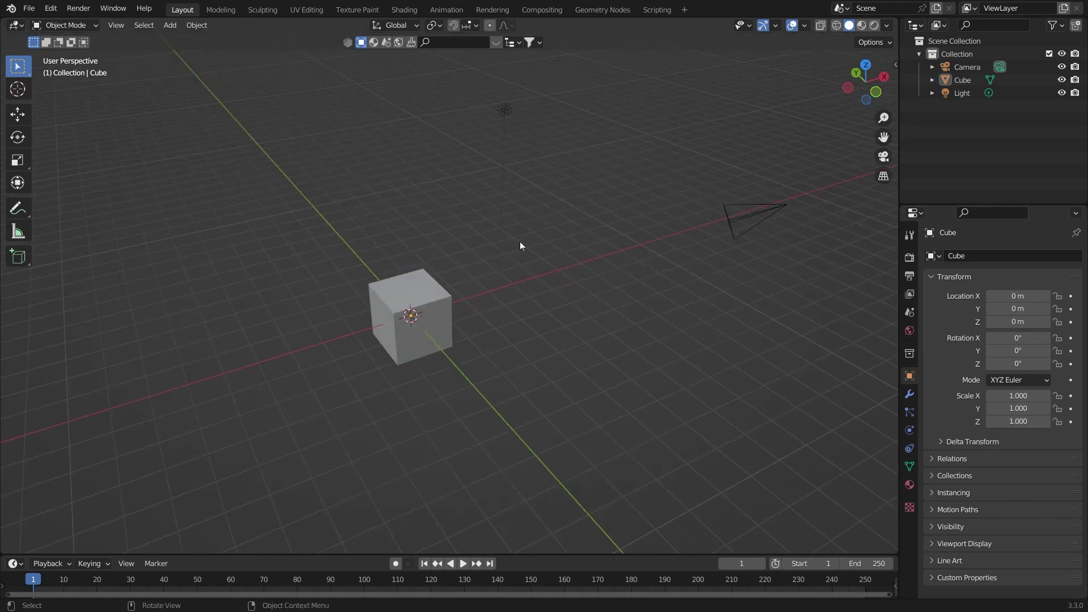
{"action": "key", "text": "a"}
{"action": "key", "text": "x"}
{"action": "left_click", "coordinate": [418, 177]}
Step: Add a cube mesh at the origin and scale it up
{"action": "key", "text": "shift+a"}
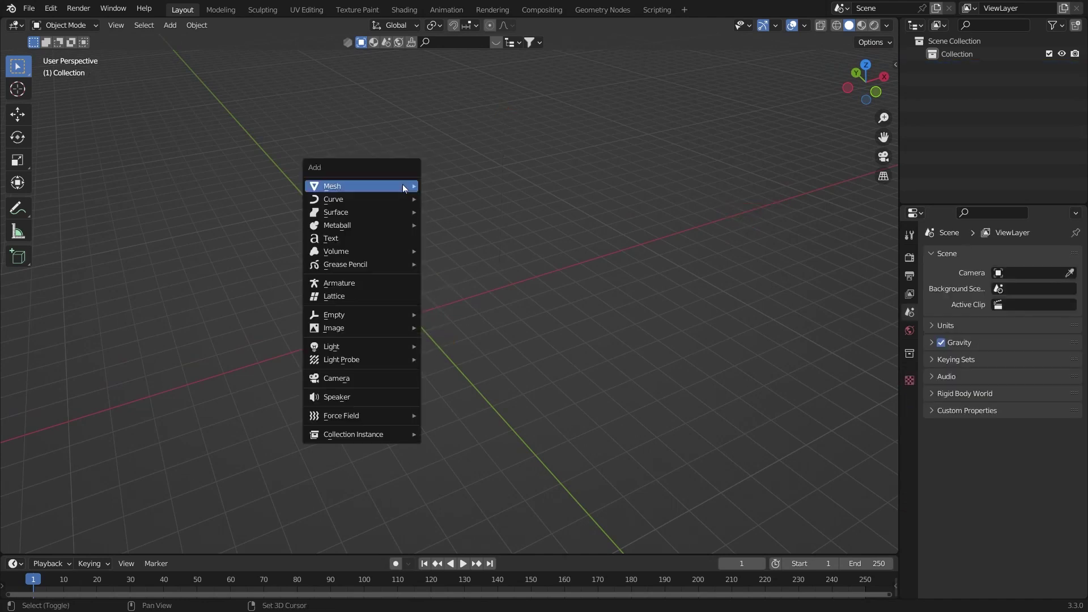
{"action": "mouse_move", "coordinate": [411, 186]}
{"action": "left_click", "coordinate": [448, 196]}
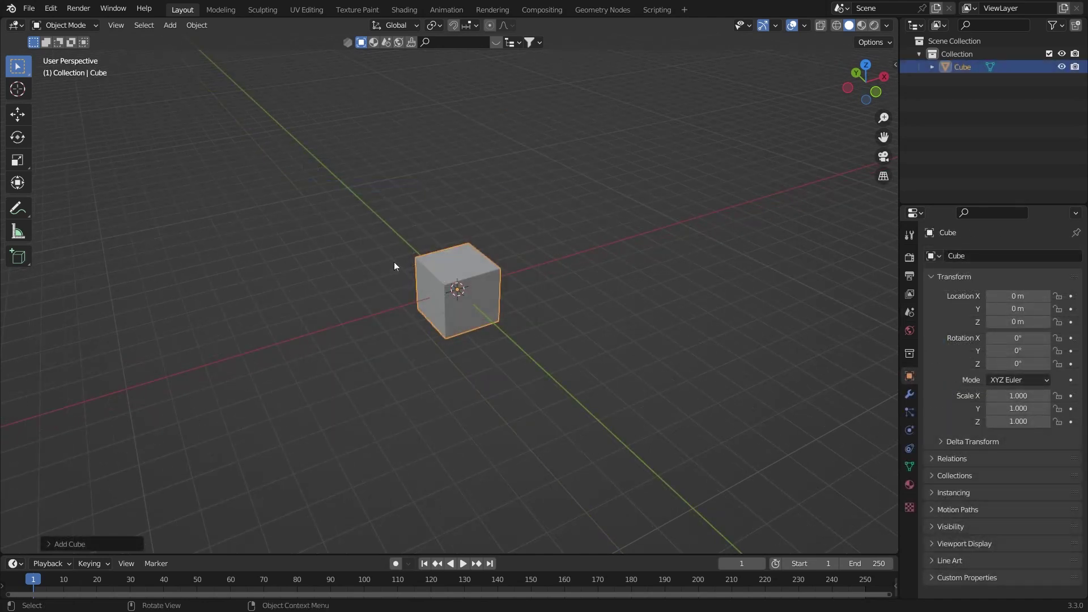
{"action": "scroll", "coordinate": [396, 266], "scroll_direction": "up", "scroll_amount": 5}
{"action": "middle_click_drag", "start_coordinate": [366, 238], "coordinate": [395, 234]}
{"action": "key", "text": "s"}
{"action": "left_click", "coordinate": [321, 219]}
Step: Round the cube into a sphere with a level 5 Subdivision Surface
{"action": "left_click", "coordinate": [910, 394]}
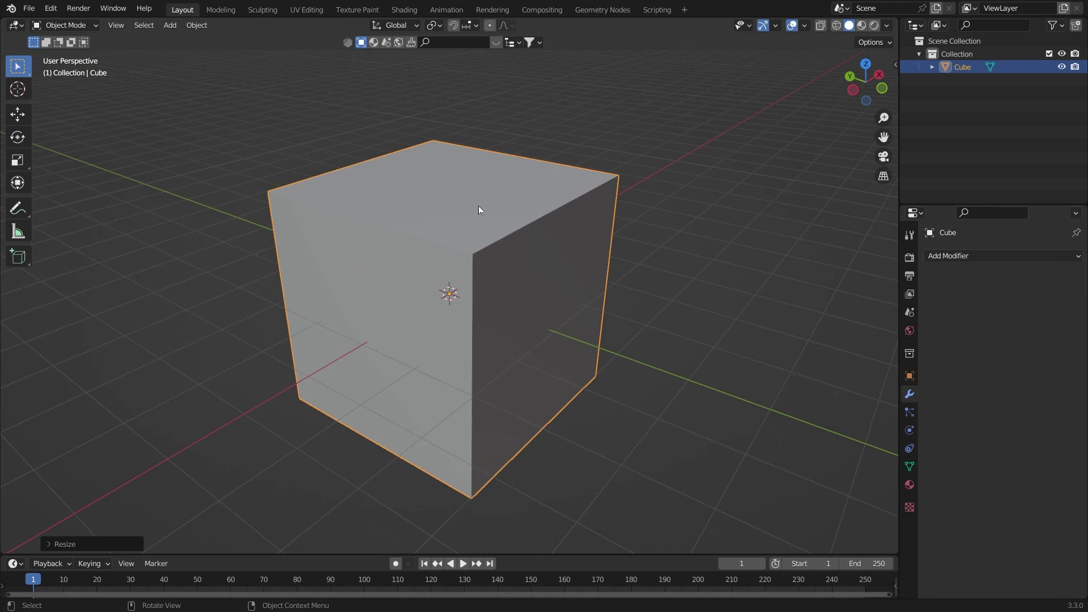
{"action": "key", "text": "ctrl+5"}
{"action": "middle_click_drag", "start_coordinate": [437, 204], "coordinate": [448, 227]}
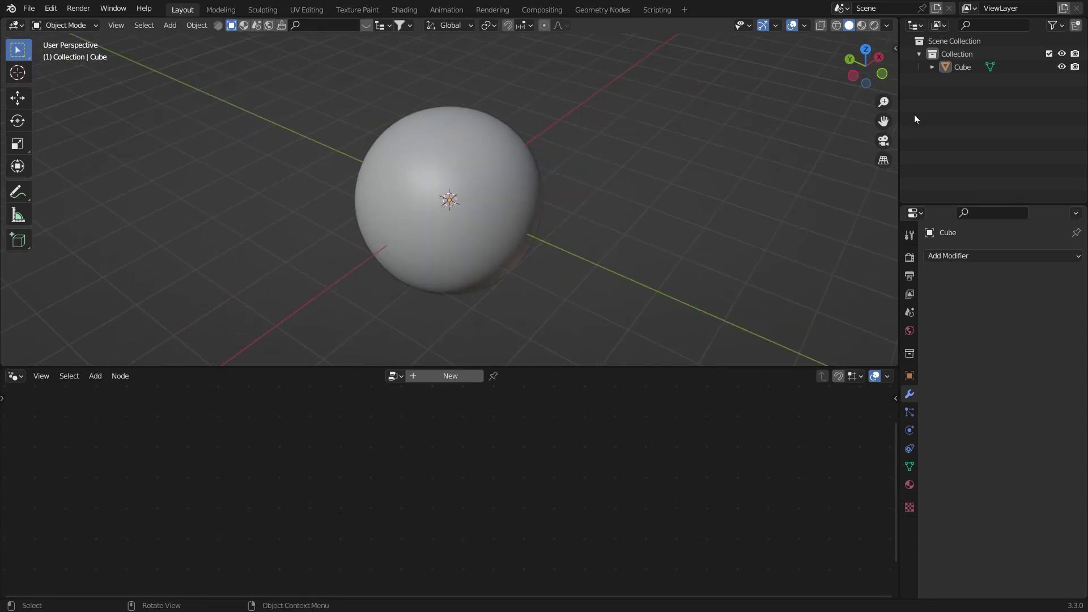
Step: Rename the cube as object
{"action": "double_click", "coordinate": [963, 67]}
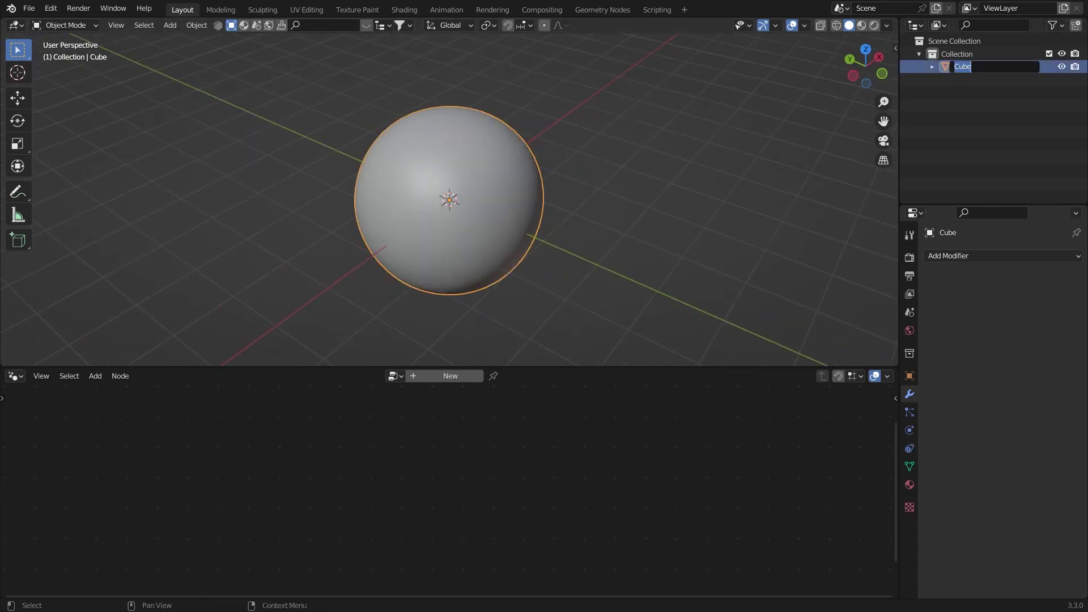
{"action": "type", "text": "object"}
{"action": "key", "text": "Return"}
Step: Add a Path curve and place it beside the sphere
{"action": "middle_click_drag", "start_coordinate": [529, 140], "coordinate": [516, 131]}
{"action": "key", "text": "shift+a"}
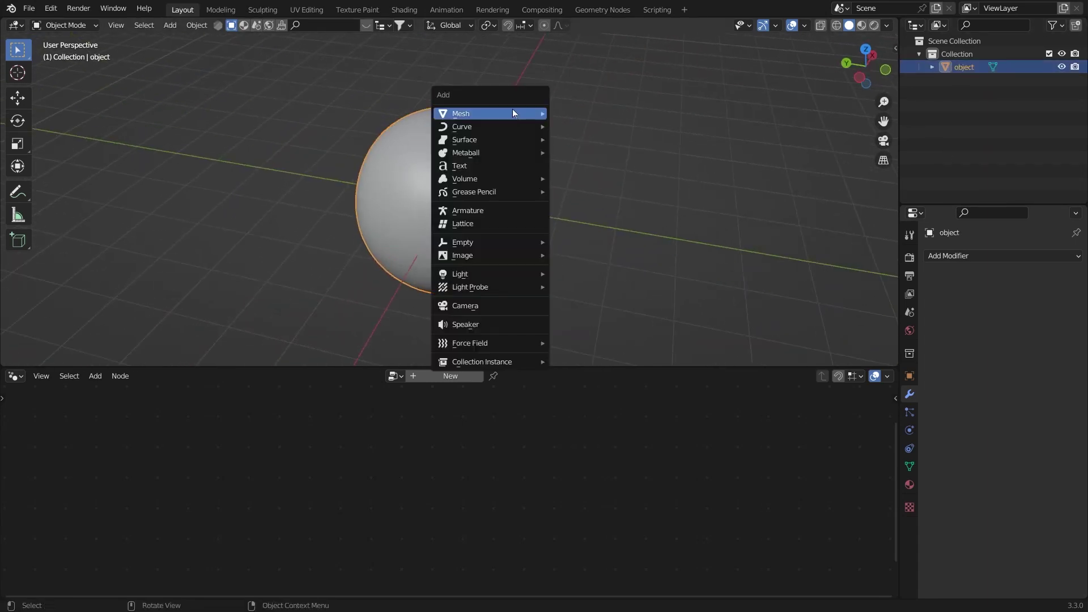
{"action": "mouse_move", "coordinate": [494, 127]}
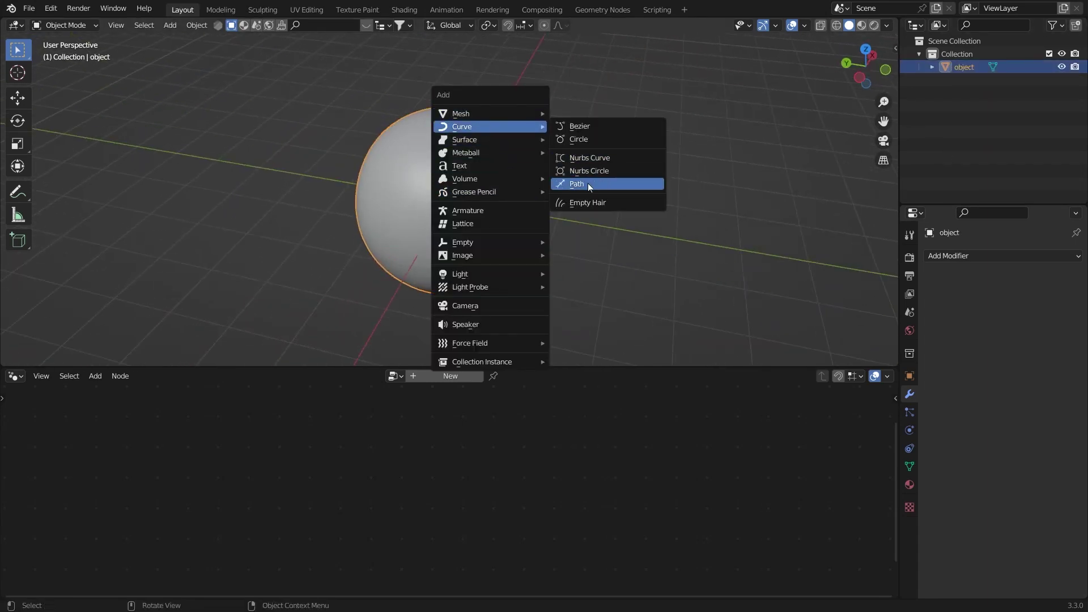
{"action": "left_click", "coordinate": [588, 183]}
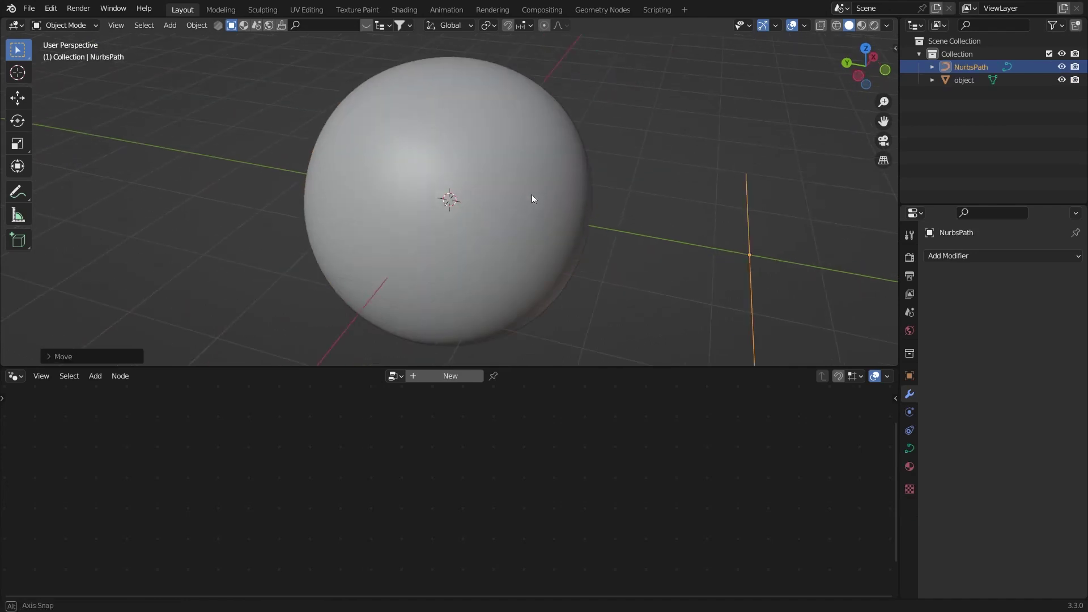
Step: Delete all points of the path in Edit Mode, leaving an empty curve object
{"action": "middle_click_drag", "start_coordinate": [531, 195], "coordinate": [610, 196]}
{"action": "key", "text": "Tab"}
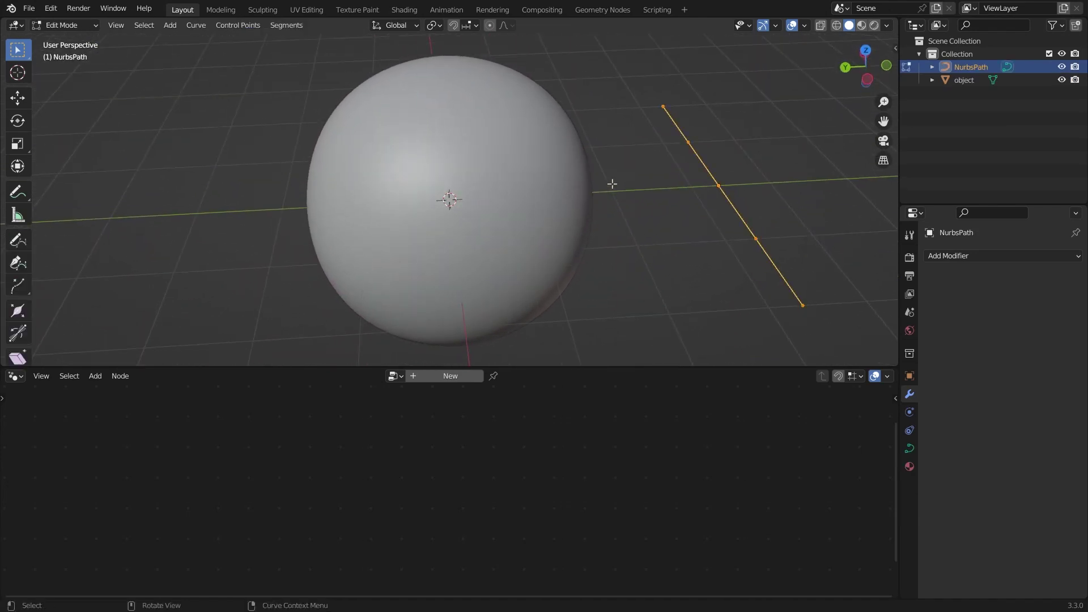
{"action": "key", "text": "x"}
{"action": "left_click", "coordinate": [653, 189]}
{"action": "scroll", "coordinate": [29, 284], "scroll_direction": "down", "scroll_amount": 2}
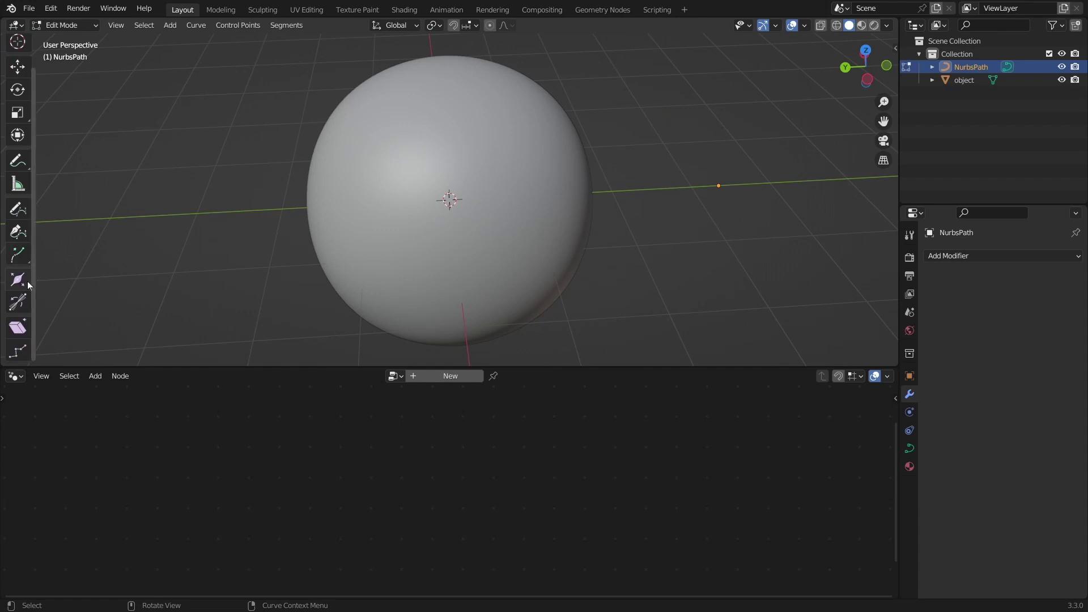
Step: Set the curve Draw tool to Surface depth with an offset of 0.01 and a tolerance of 1 px
{"action": "left_click", "coordinate": [17, 209]}
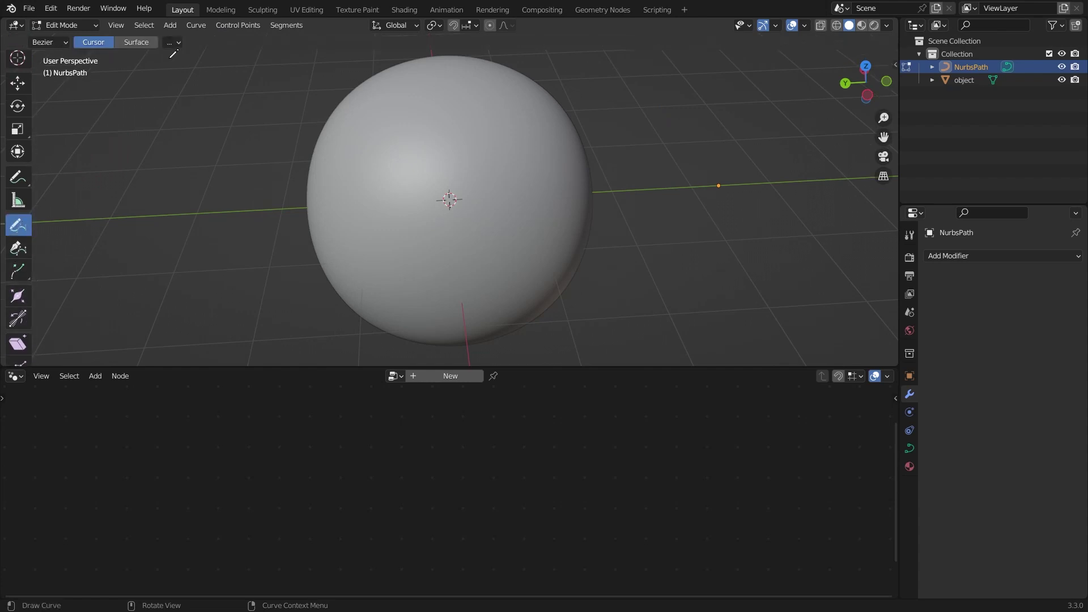
{"action": "left_click", "coordinate": [135, 41]}
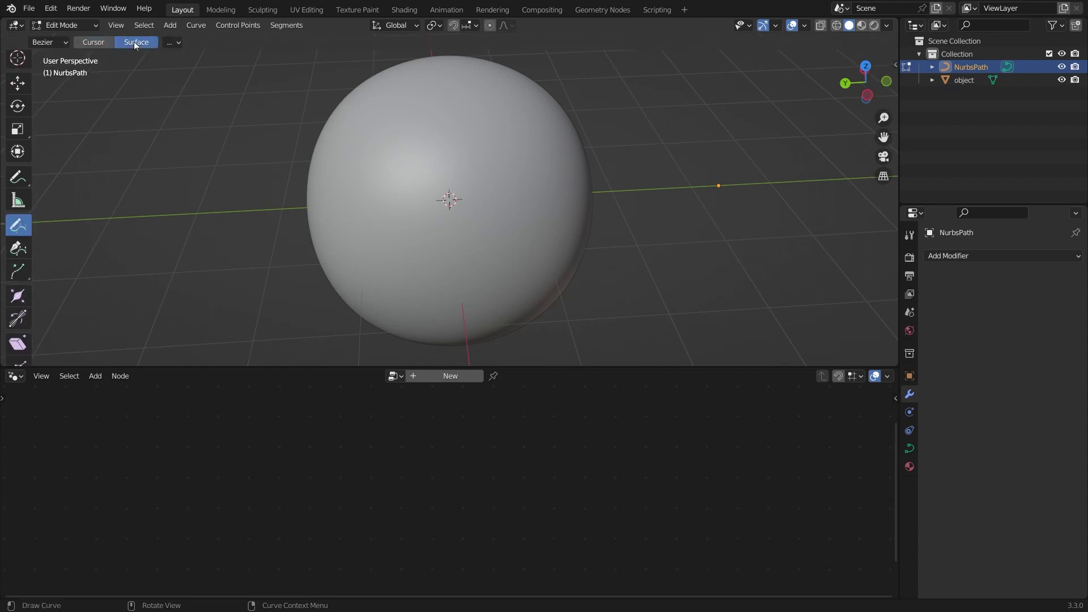
{"action": "left_click", "coordinate": [173, 42]}
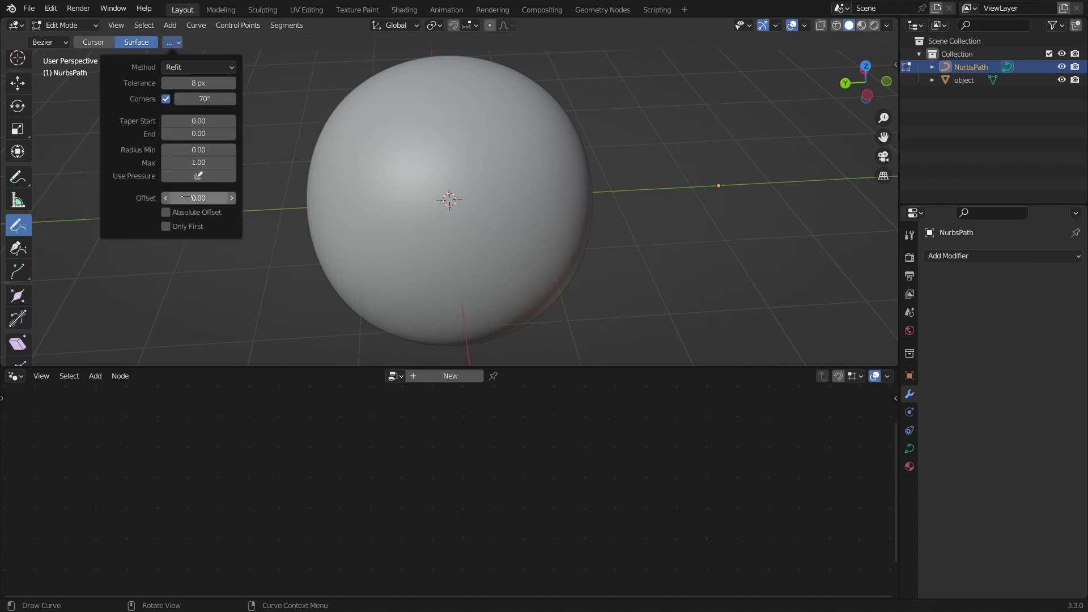
{"action": "left_click", "coordinate": [193, 198]}
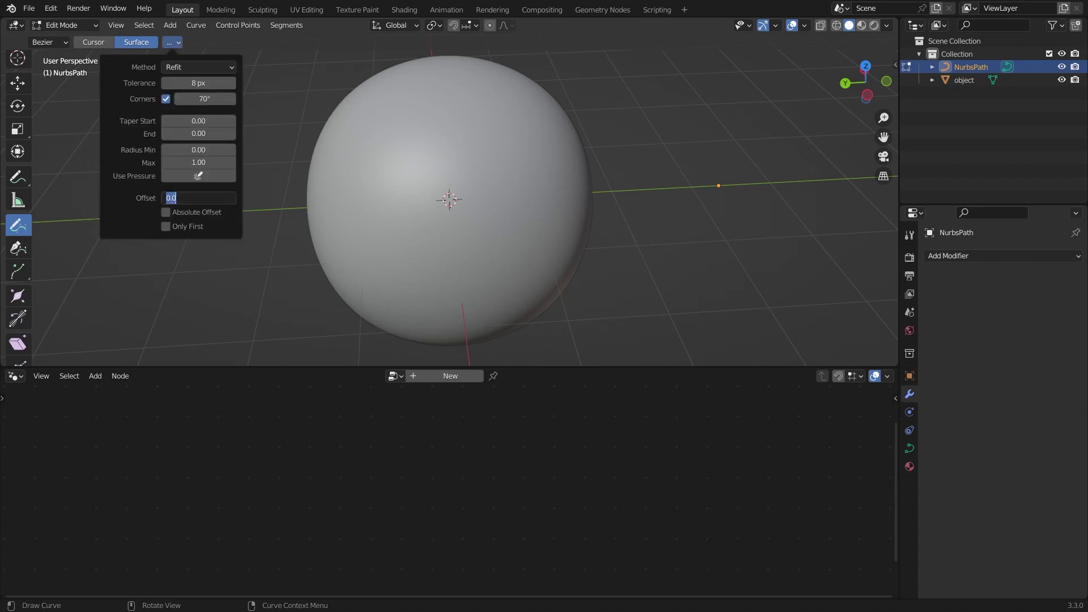
{"action": "type", "text": "0.01"}
{"action": "key", "text": "Tab"}
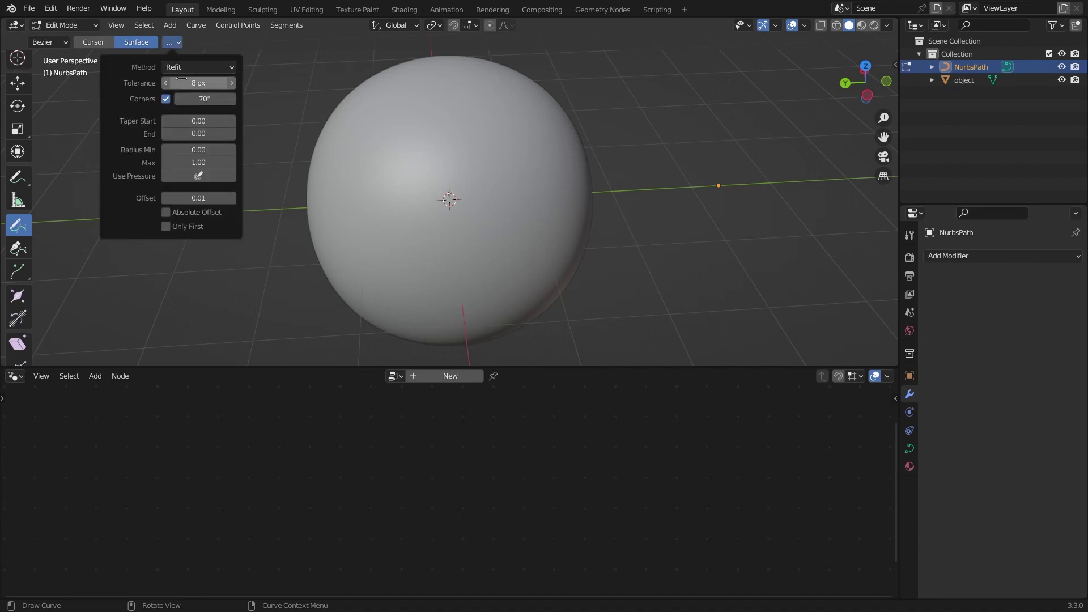
{"action": "type", "text": "1"}
{"action": "key", "text": "Return"}
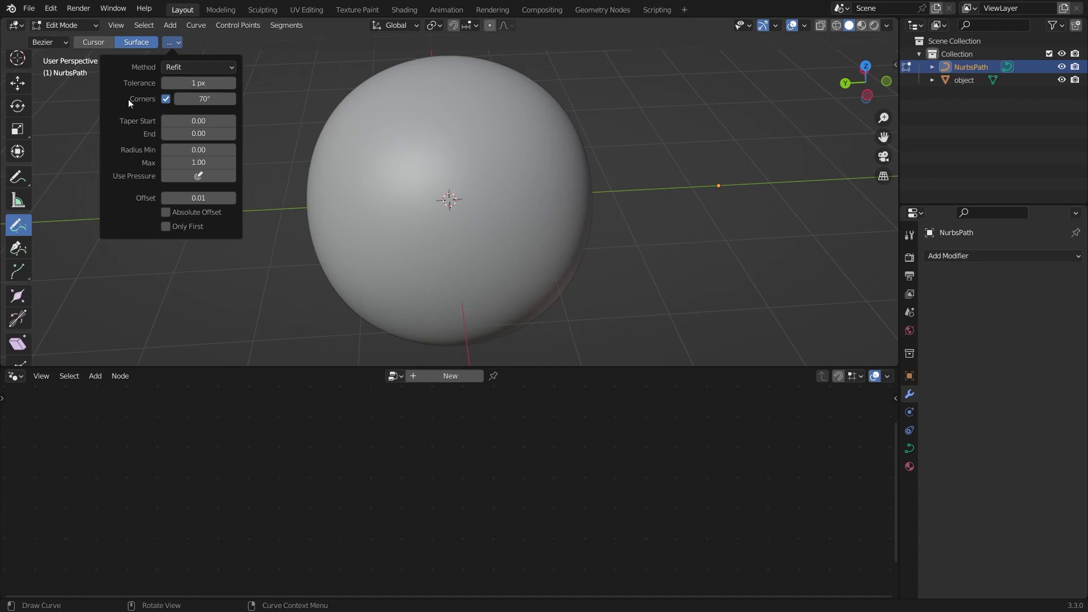
Step: Draw a curved stroke on the front of the sphere and rename the curve object as stctches
{"action": "middle_click_drag", "start_coordinate": [431, 139], "coordinate": [459, 134]}
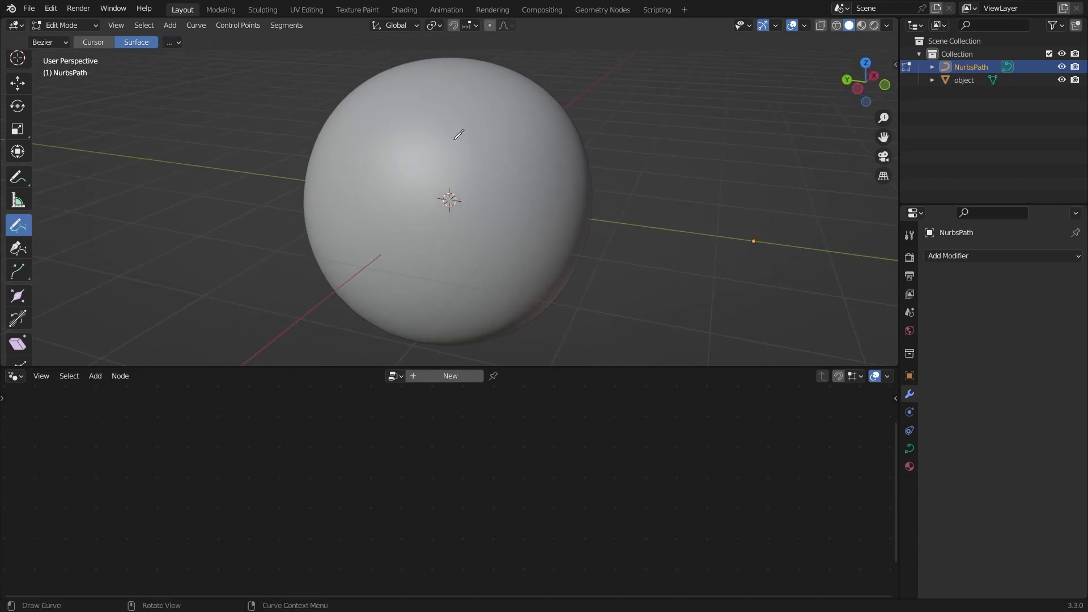
{"action": "mouse_move", "coordinate": [463, 107]}
{"action": "left_mouse_down"}
{"action": "mouse_move", "coordinate": [485, 187]}
{"action": "mouse_move", "coordinate": [401, 202]}
{"action": "left_mouse_up"}
{"action": "middle_click_drag", "start_coordinate": [401, 202], "coordinate": [438, 97]}
{"action": "key", "text": "Tab"}
{"action": "middle_click_drag", "start_coordinate": [464, 170], "coordinate": [399, 129]}
{"action": "scroll", "coordinate": [399, 129], "scroll_direction": "up", "scroll_amount": 3}
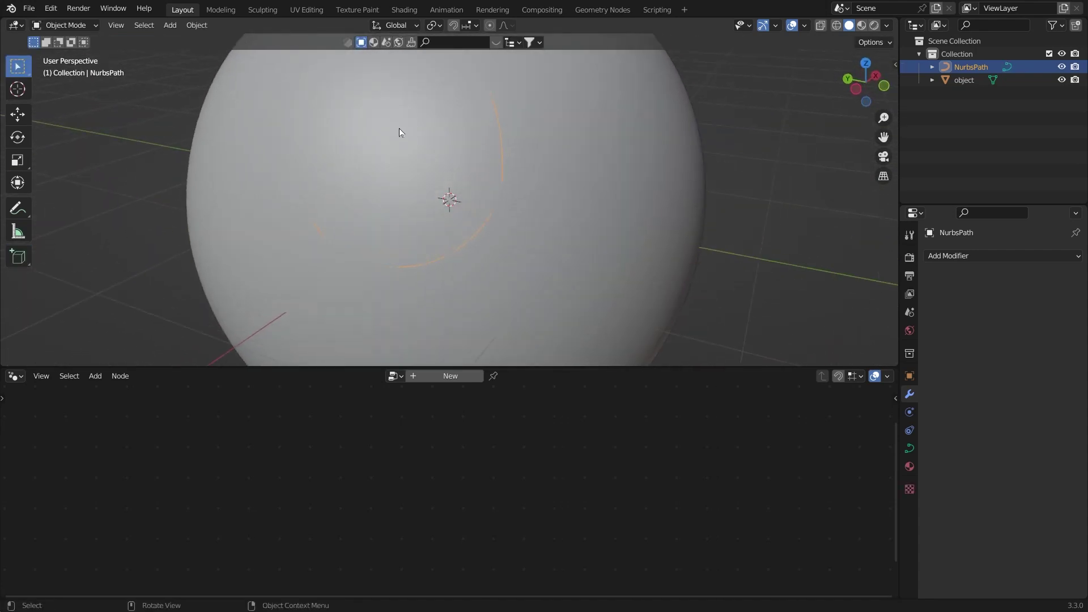
{"action": "scroll", "coordinate": [400, 129], "scroll_direction": "down", "scroll_amount": 3}
{"action": "double_click", "coordinate": [972, 66]}
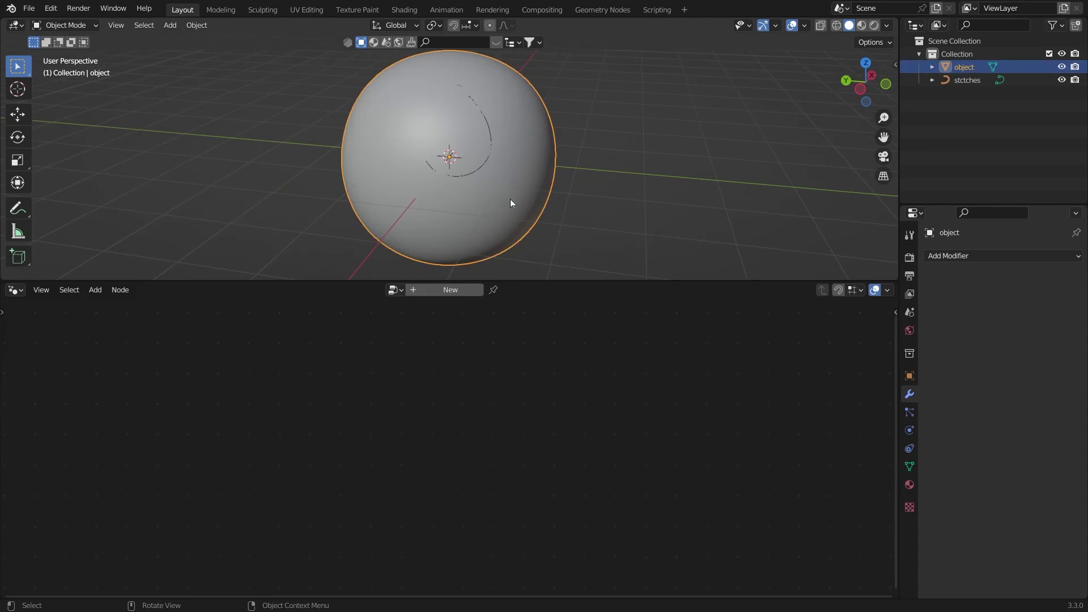
Step: Create a new geometry node tree named mesh on the sphere
{"action": "middle_click_drag", "start_coordinate": [510, 200], "coordinate": [579, 183]}
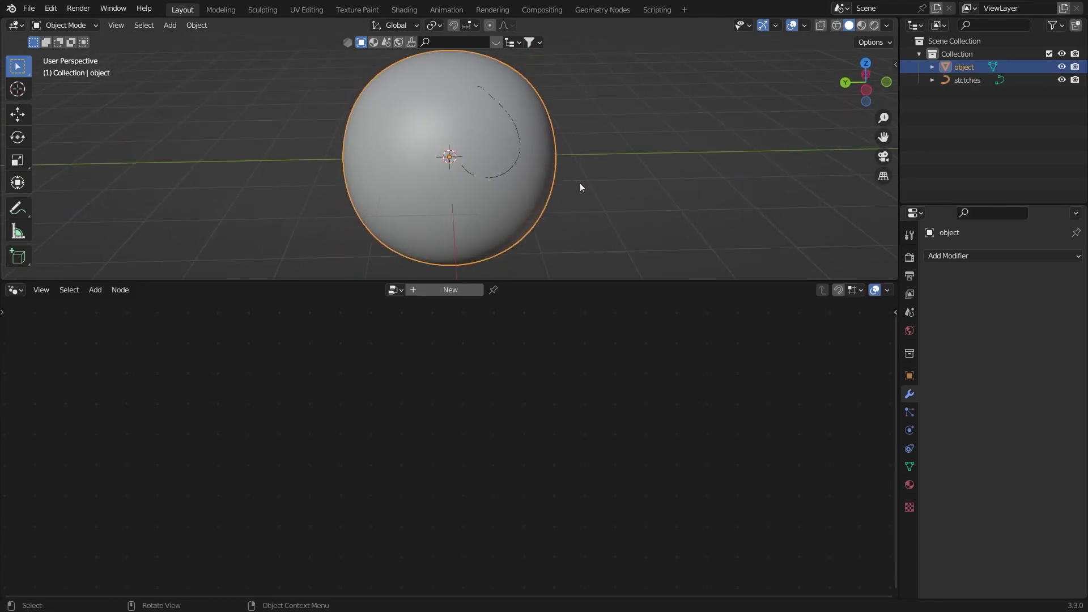
{"action": "scroll", "coordinate": [514, 160], "scroll_direction": "down", "scroll_amount": 1}
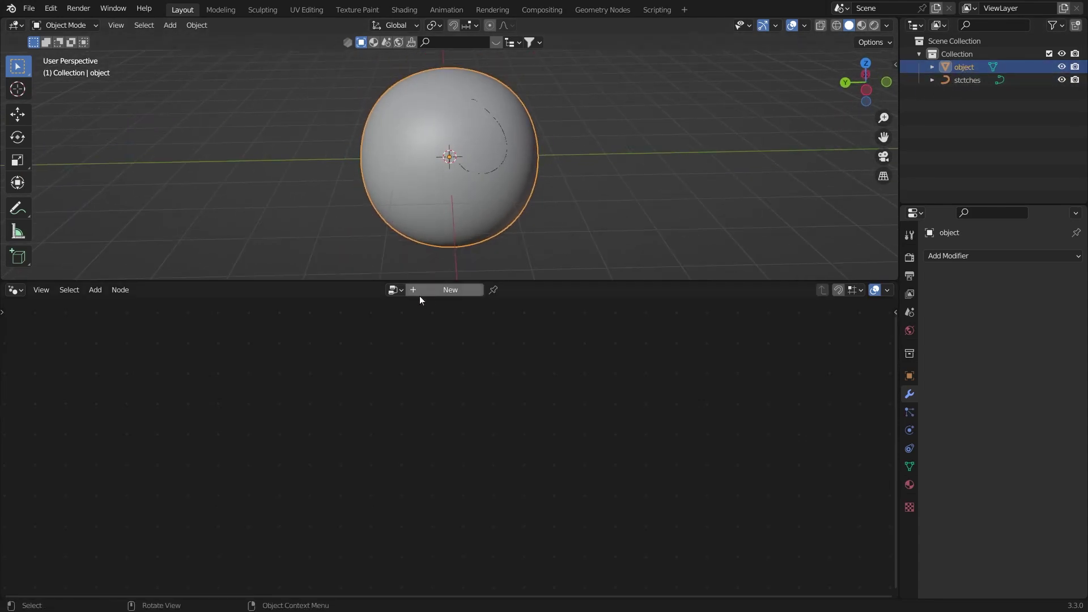
{"action": "left_click", "coordinate": [431, 291]}
{"action": "scroll", "coordinate": [595, 131], "scroll_direction": "up", "scroll_amount": 3}
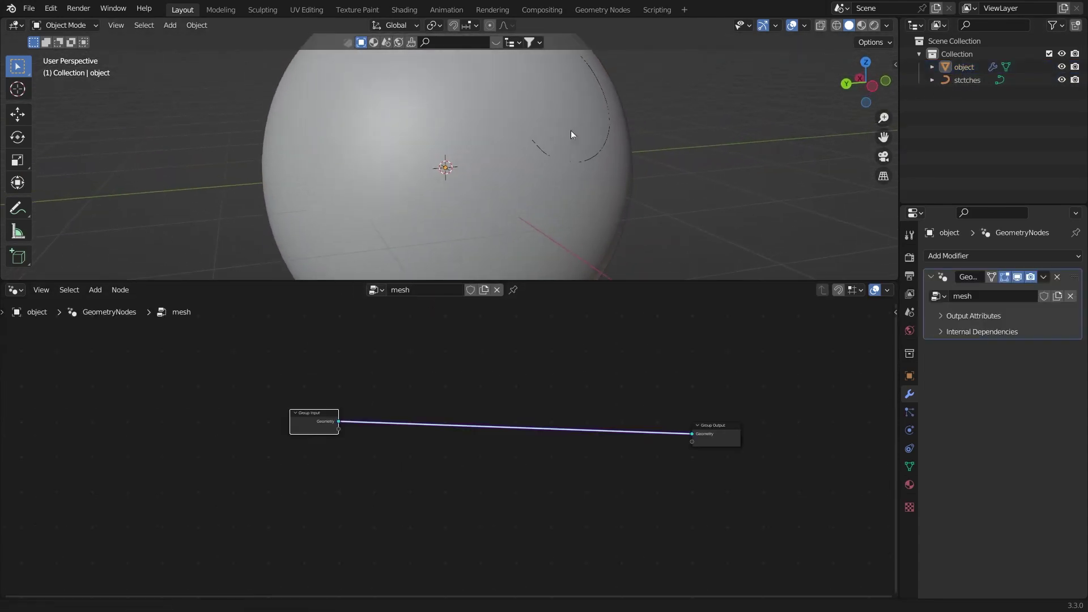
{"action": "middle_click_drag", "start_coordinate": [516, 134], "coordinate": [661, 187]}
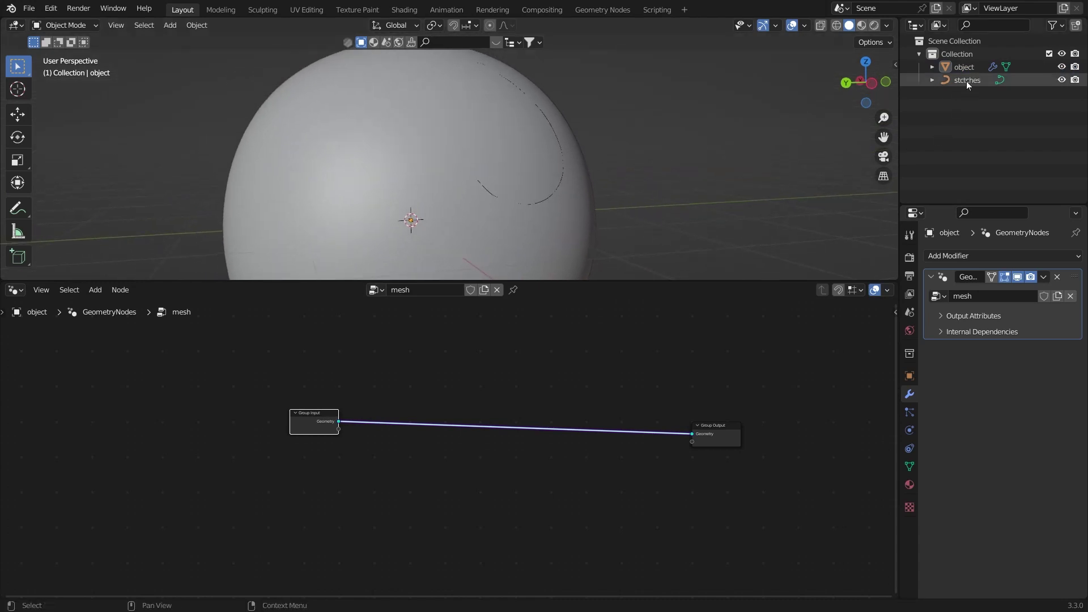
Step: Add an Object Info node for the stctches curve, set to Relative, and feed its geometry into a Curve to Mesh node
{"action": "left_click_drag", "start_coordinate": [967, 81], "coordinate": [238, 470]}
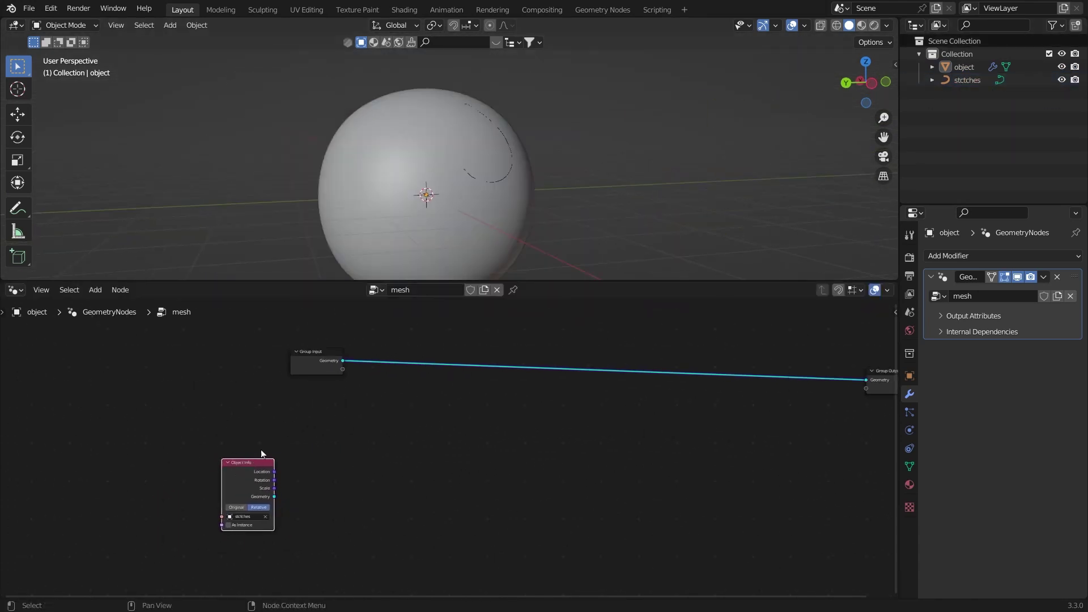
{"action": "middle_click_drag", "start_coordinate": [248, 430], "coordinate": [175, 412]}
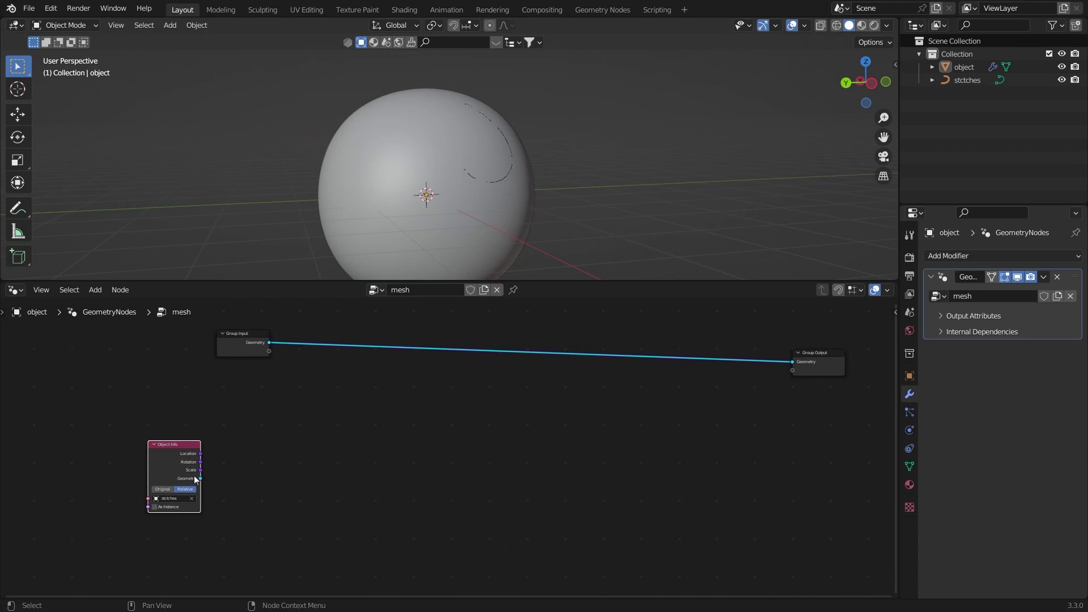
{"action": "left_click_drag", "start_coordinate": [200, 478], "coordinate": [267, 454]}
{"action": "type", "text": "curve t"}
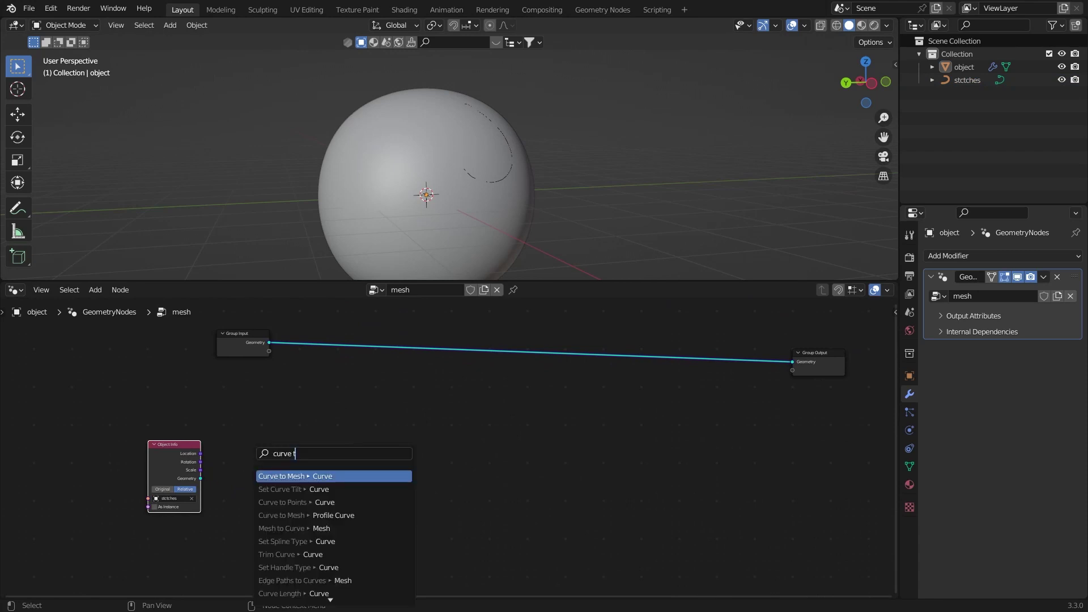
{"action": "key", "text": "Return"}
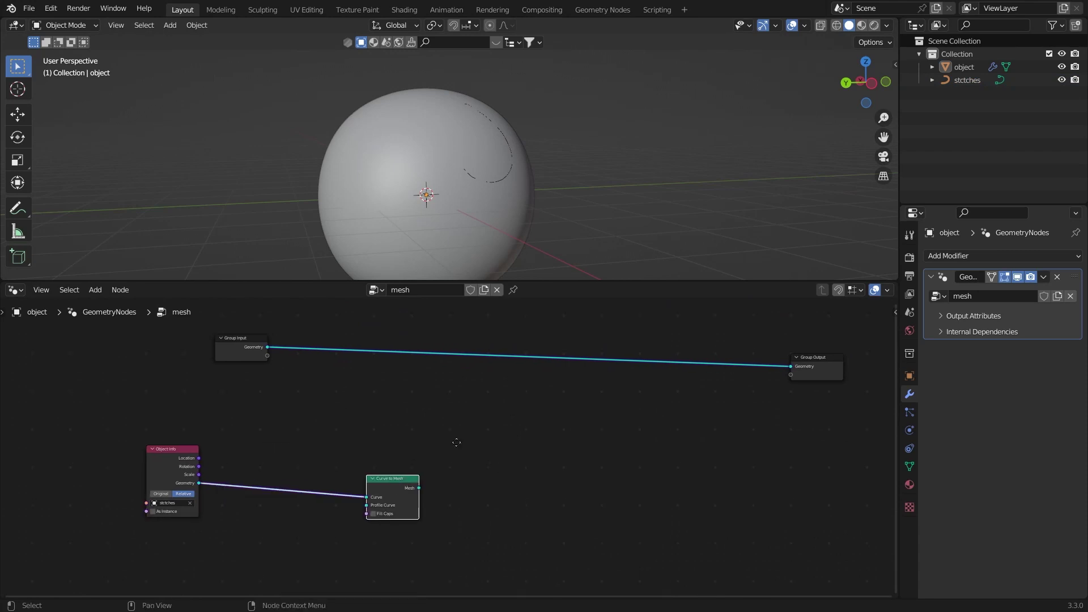
Step: Connect the Curve to Mesh result to the group output as a preview and move the node farther from Object Info
{"action": "middle_click_drag", "start_coordinate": [471, 230], "coordinate": [445, 196]}
{"action": "scroll", "coordinate": [479, 204], "scroll_direction": "up", "scroll_amount": 2}
{"action": "left_click", "coordinate": [405, 481], "text": "ctrl+shift"}
{"action": "middle_click_drag", "start_coordinate": [399, 446], "coordinate": [466, 366]}
{"action": "scroll", "coordinate": [445, 378], "scroll_direction": "up", "scroll_amount": 5}
{"action": "left_click_drag", "start_coordinate": [488, 412], "coordinate": [579, 383]}
Step: Add a Curve Circle node as the profile curve of Curve to Mesh and place it just below that node
{"action": "left_click_drag", "start_coordinate": [547, 417], "coordinate": [347, 450]}
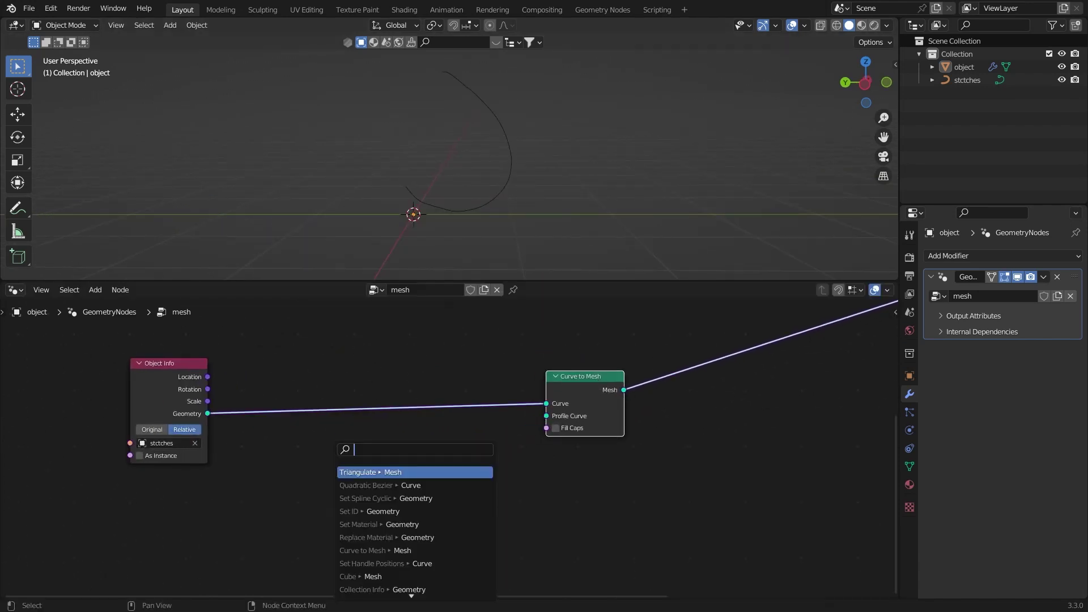
{"action": "type", "text": "cir"}
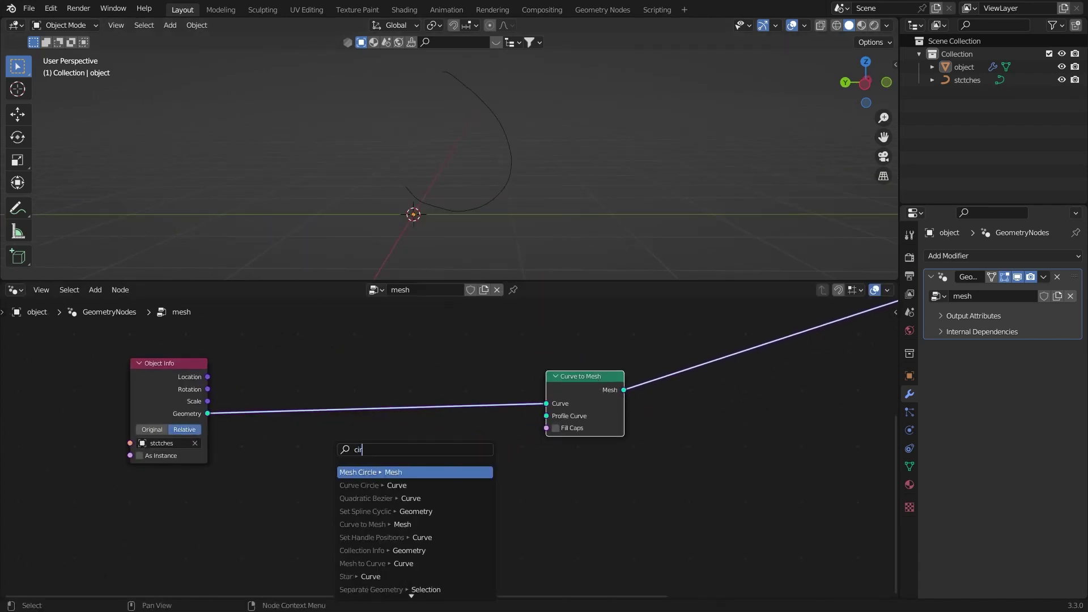
{"action": "key", "text": "Down"}
{"action": "key", "text": "Return"}
{"action": "left_click", "coordinate": [621, 458]}
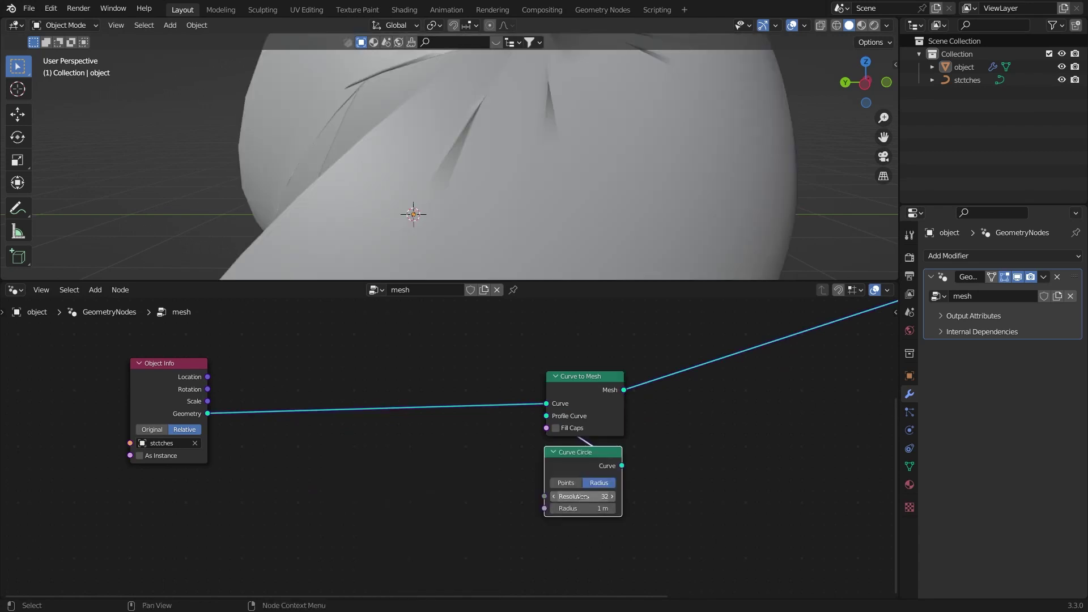
Step: Set the Curve Circle profile's resolution to 7 and its radius to 0.01 m
{"action": "left_click", "coordinate": [582, 497]}
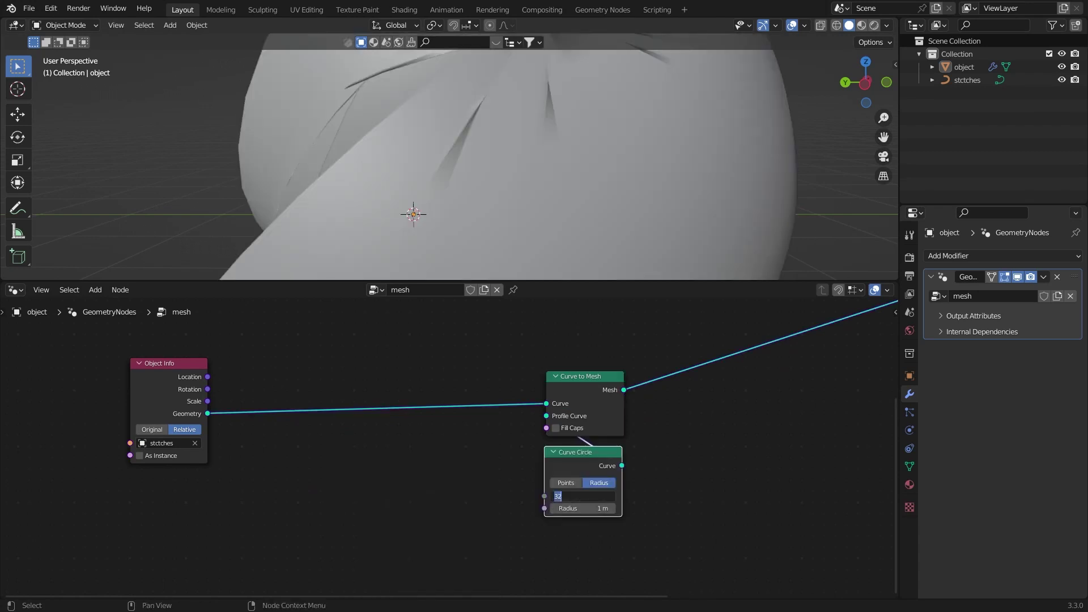
{"action": "key", "text": "Return"}
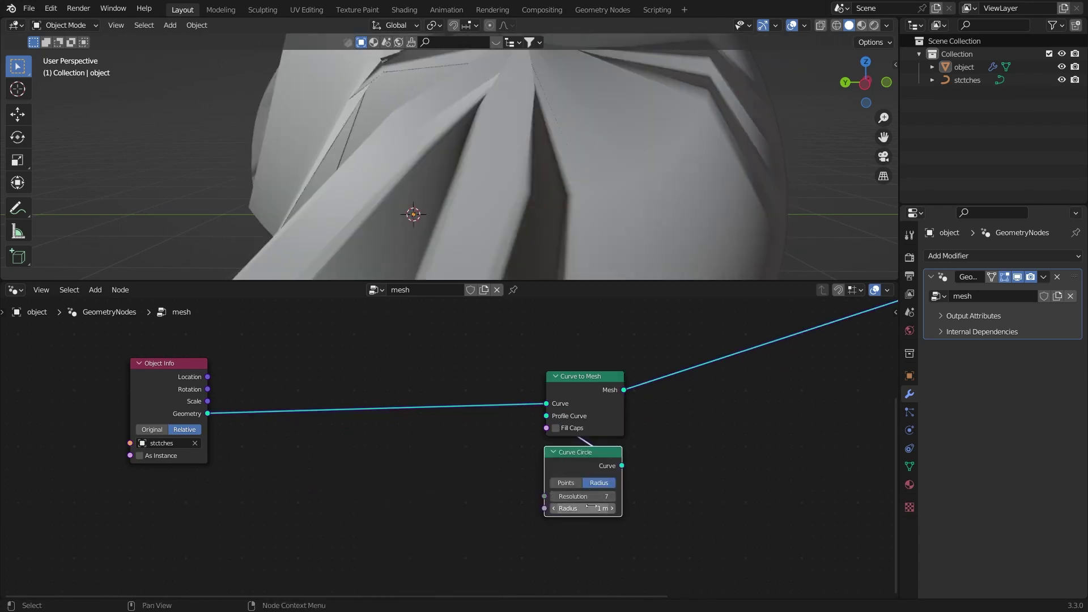
{"action": "left_click_drag", "start_coordinate": [592, 508], "coordinate": [528, 491]}
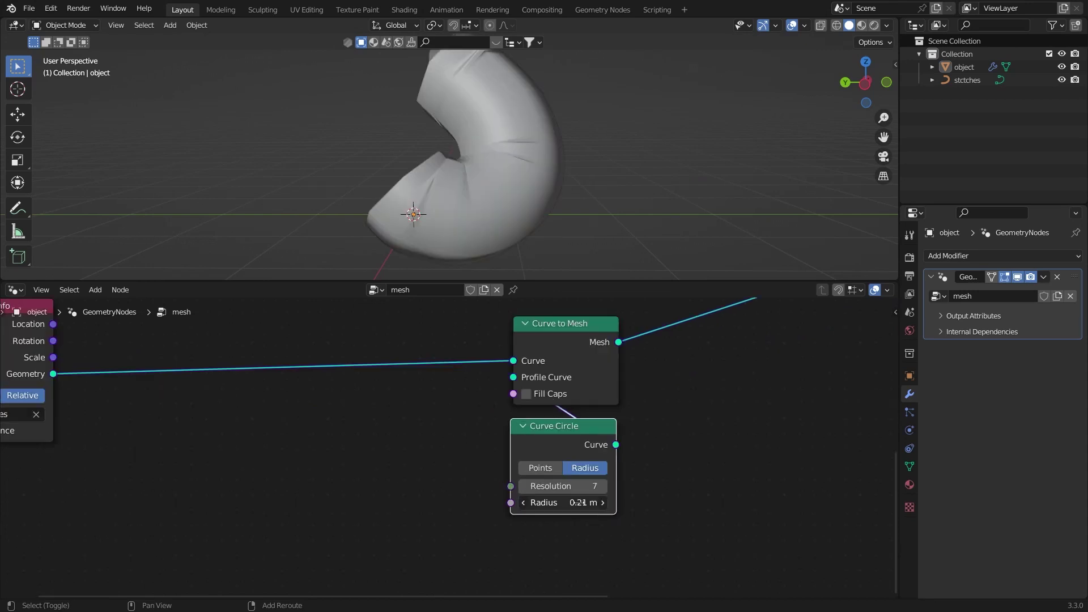
{"action": "left_click_drag", "start_coordinate": [581, 504], "coordinate": [553, 502]}
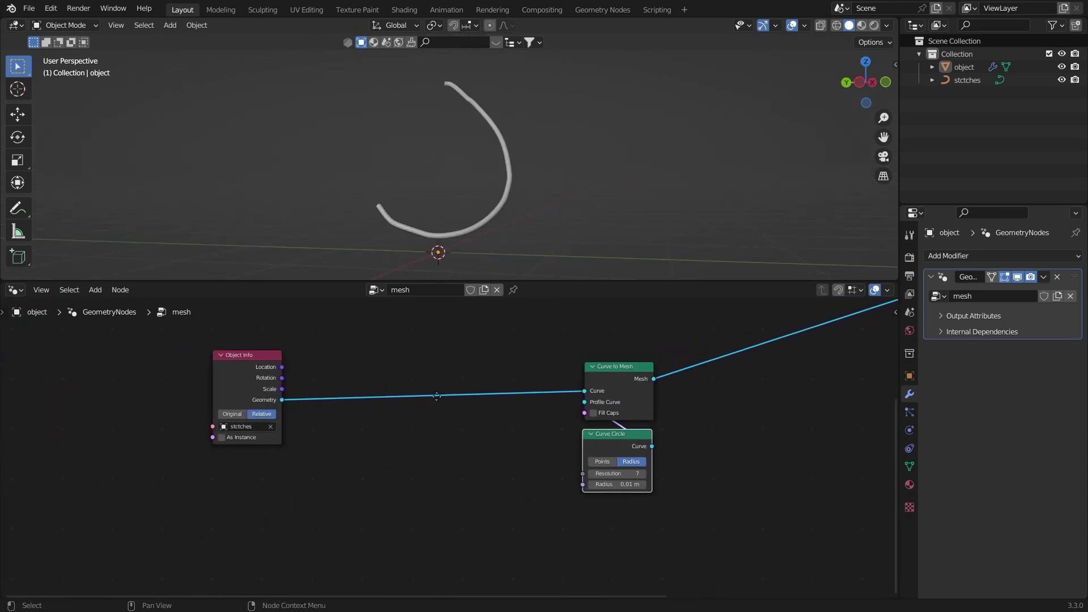
Step: Move Object Info farther from Curve to Mesh and insert a Set Curve Radius node on the link between them
{"action": "middle_click_drag", "start_coordinate": [437, 396], "coordinate": [480, 415]}
{"action": "left_click_drag", "start_coordinate": [295, 398], "coordinate": [170, 391]}
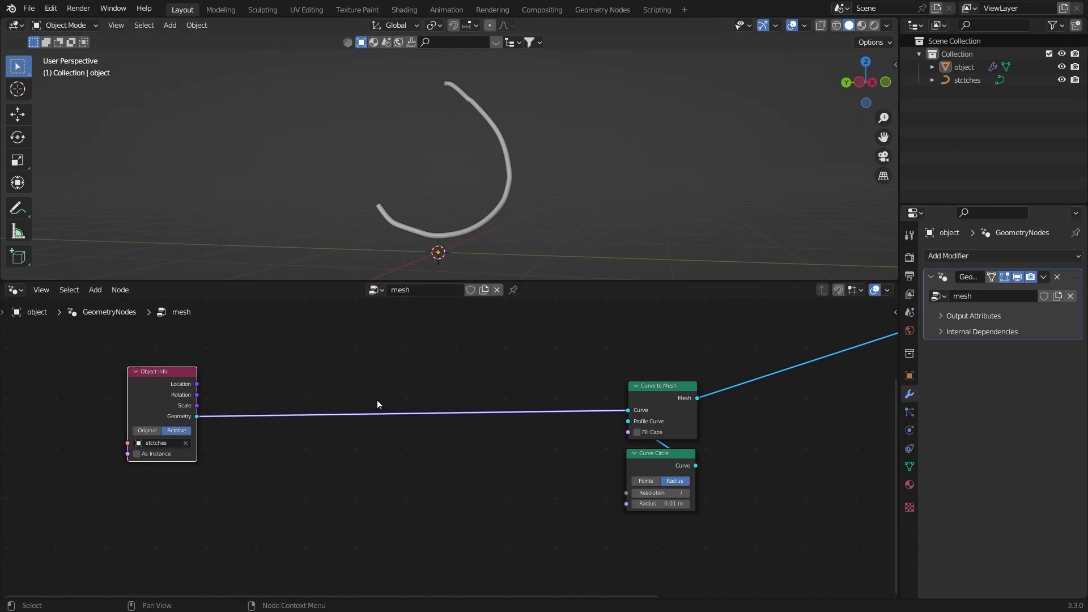
{"action": "middle_click_drag", "start_coordinate": [357, 345], "coordinate": [375, 370]}
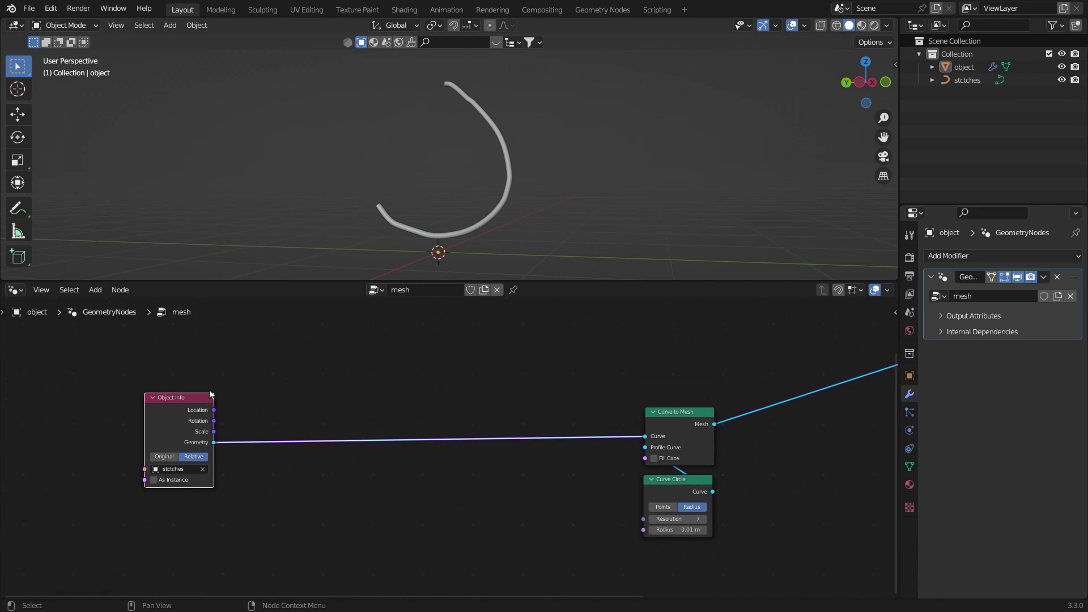
{"action": "left_click_drag", "start_coordinate": [209, 394], "coordinate": [199, 384]}
{"action": "key", "text": "shift+a"}
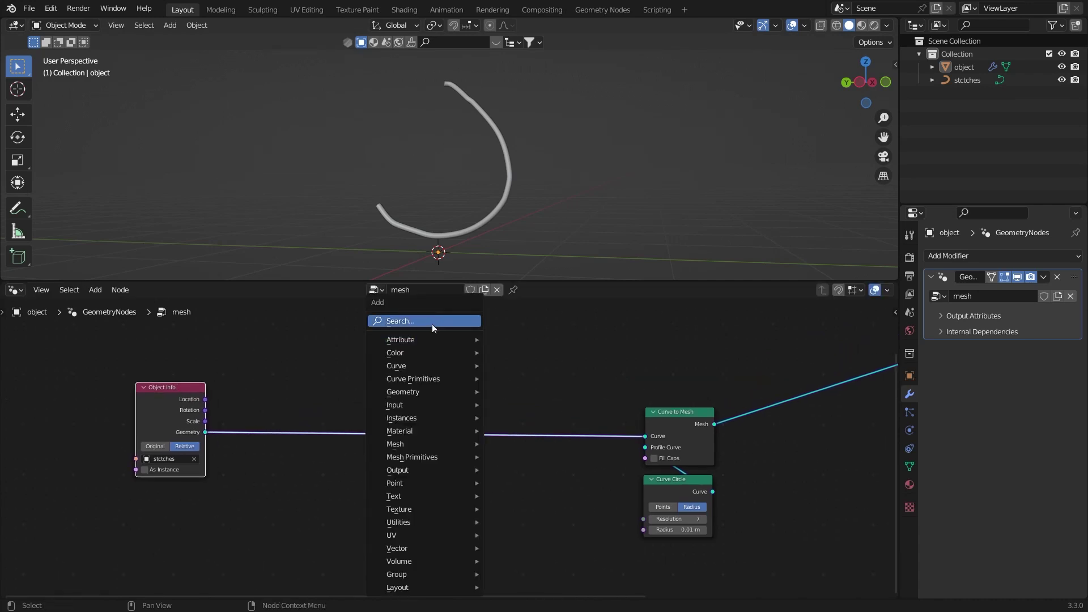
{"action": "left_click", "coordinate": [432, 324]}
{"action": "type", "text": "se"}
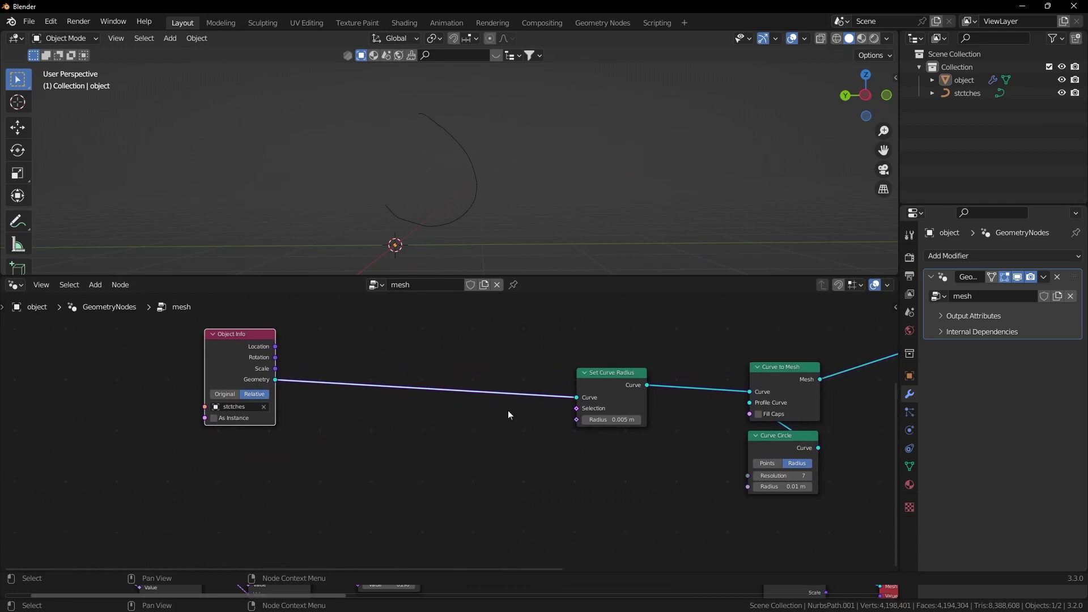
Step: Feed the radius of Set Curve Radius from a new Math node set to Modulo, placed below the curve link
{"action": "scroll", "coordinate": [509, 417], "scroll_direction": "up", "scroll_amount": 1}
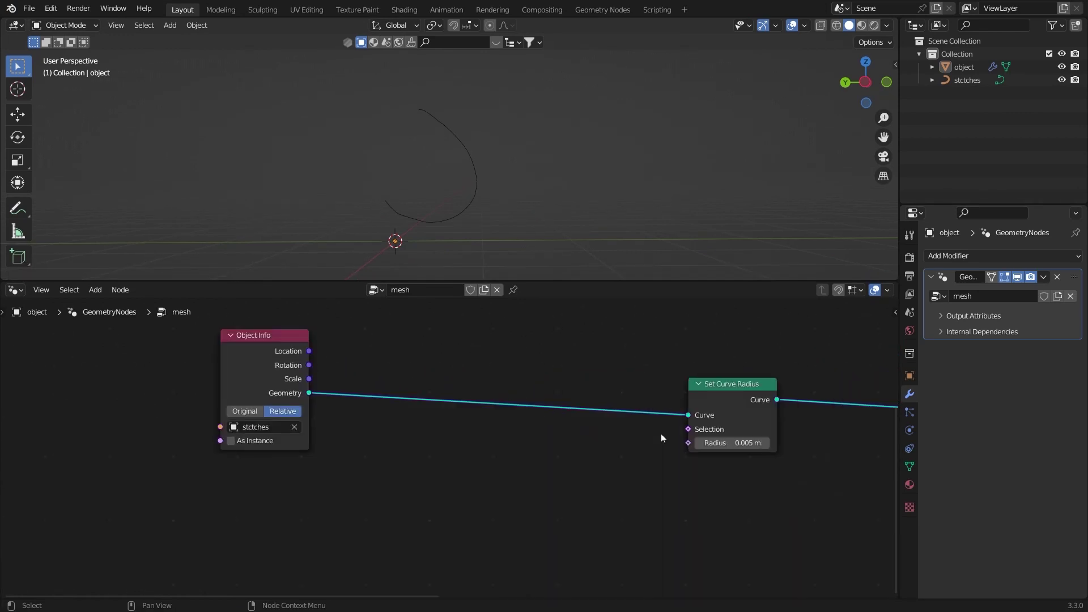
{"action": "left_click_drag", "start_coordinate": [688, 443], "coordinate": [549, 445]}
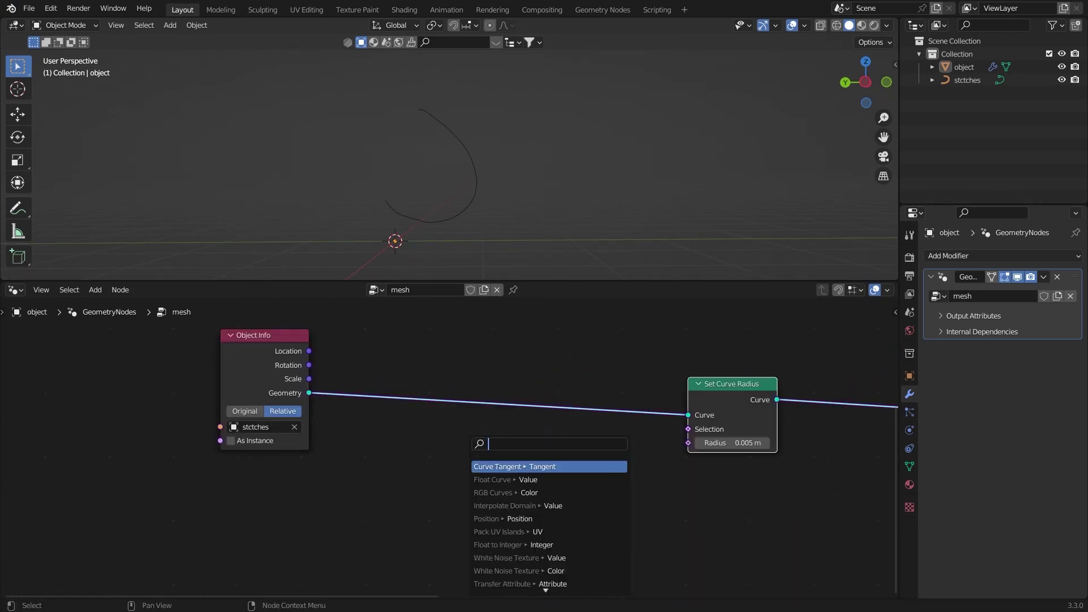
{"action": "type", "text": "math"}
{"action": "key", "text": "Return"}
{"action": "left_click", "coordinate": [463, 493]}
{"action": "left_click", "coordinate": [514, 492]}
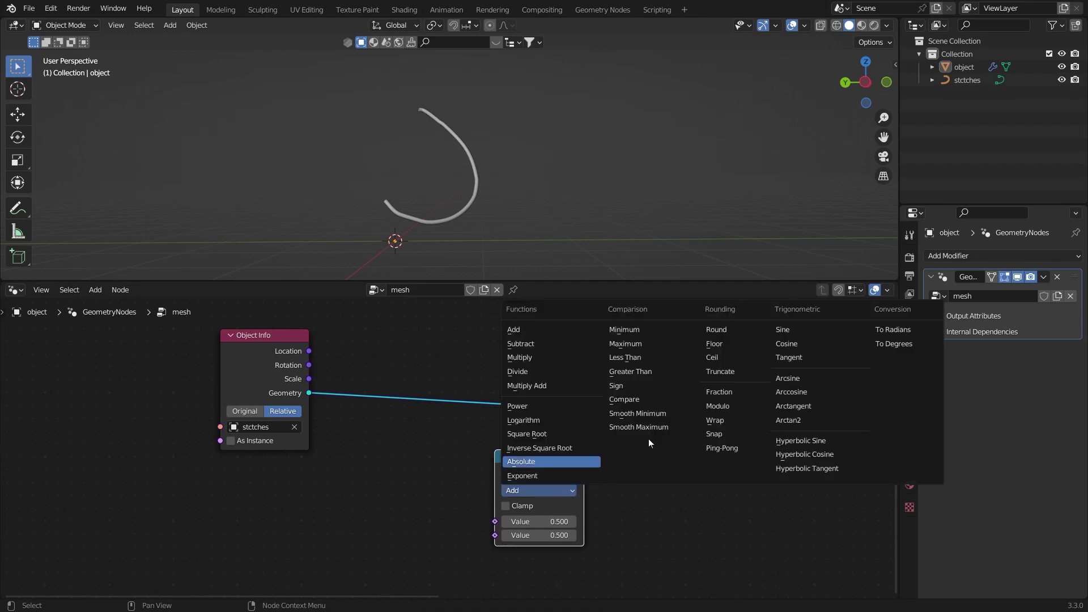
{"action": "left_click", "coordinate": [721, 407]}
{"action": "middle_click_drag", "start_coordinate": [549, 441], "coordinate": [597, 442]}
{"action": "left_click_drag", "start_coordinate": [593, 461], "coordinate": [595, 486]}
{"action": "middle_click_drag", "start_coordinate": [490, 501], "coordinate": [549, 478]}
Step: Add an Index node feeding the first value of the Modulo node
{"action": "left_click_drag", "start_coordinate": [603, 525], "coordinate": [391, 492]}
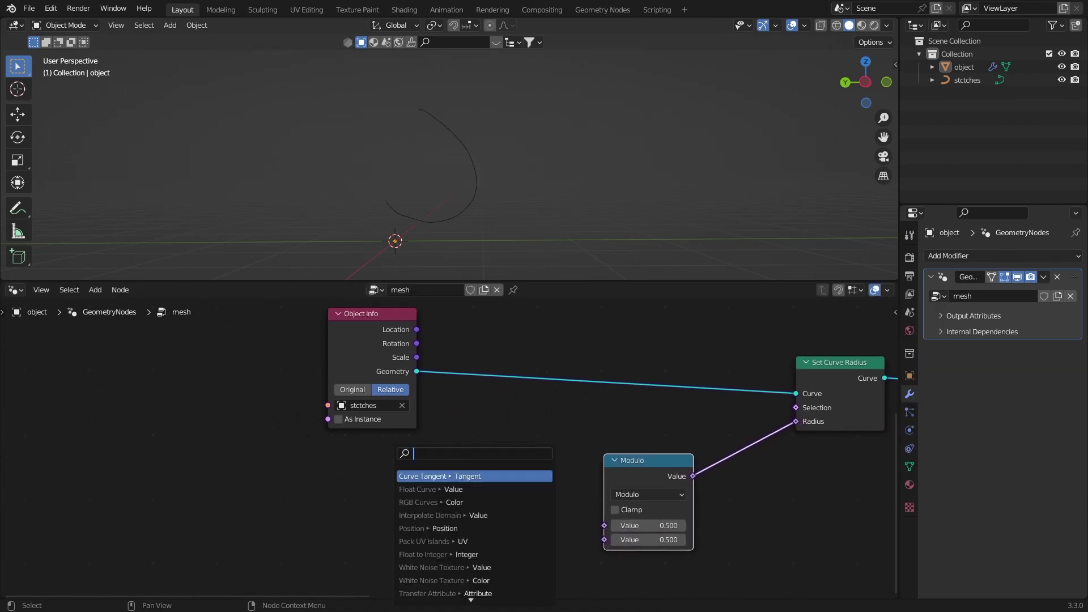
{"action": "type", "text": "index"}
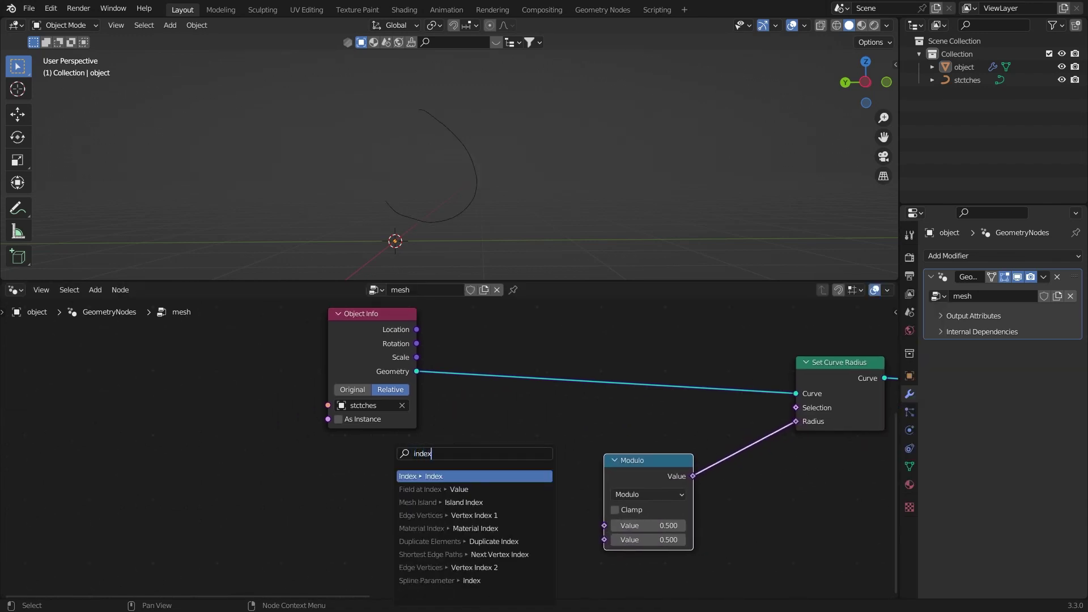
{"action": "key", "text": "Return"}
{"action": "middle_click_drag", "start_coordinate": [509, 402], "coordinate": [594, 379]}
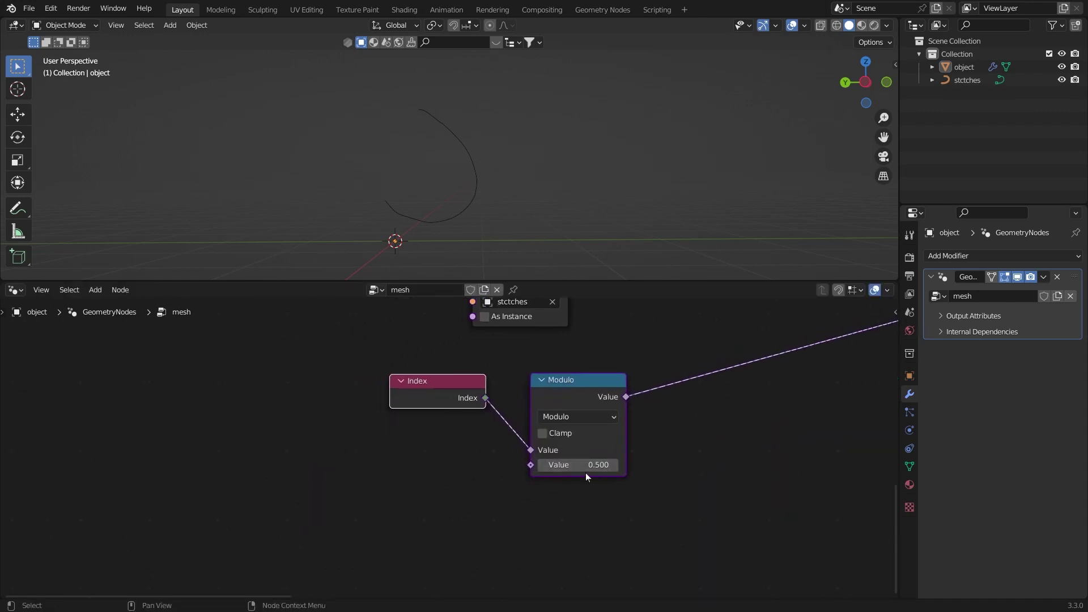
Step: Set the second value of the Modulo node to 5 and inspect the resulting curve mesh up close
{"action": "left_click", "coordinate": [588, 465]}
{"action": "type", "text": "2"}
{"action": "key", "text": "Return"}
{"action": "left_click_drag", "start_coordinate": [626, 397], "coordinate": [468, 420]}
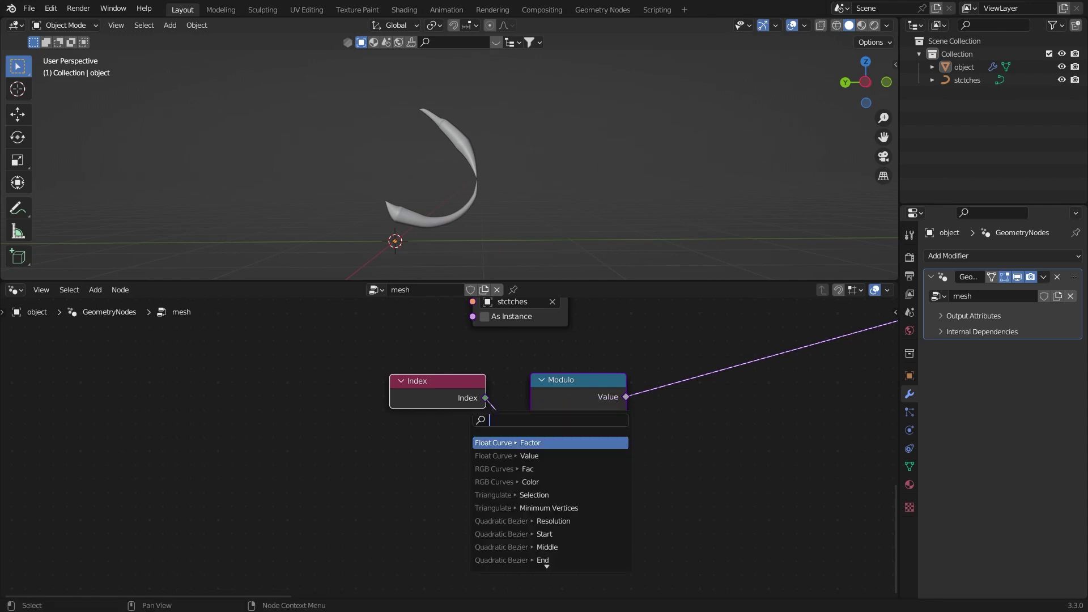
{"action": "key", "text": "Escape"}
{"action": "middle_click_drag", "start_coordinate": [443, 149], "coordinate": [508, 144]}
{"action": "scroll", "coordinate": [498, 137], "scroll_direction": "up", "scroll_amount": 3}
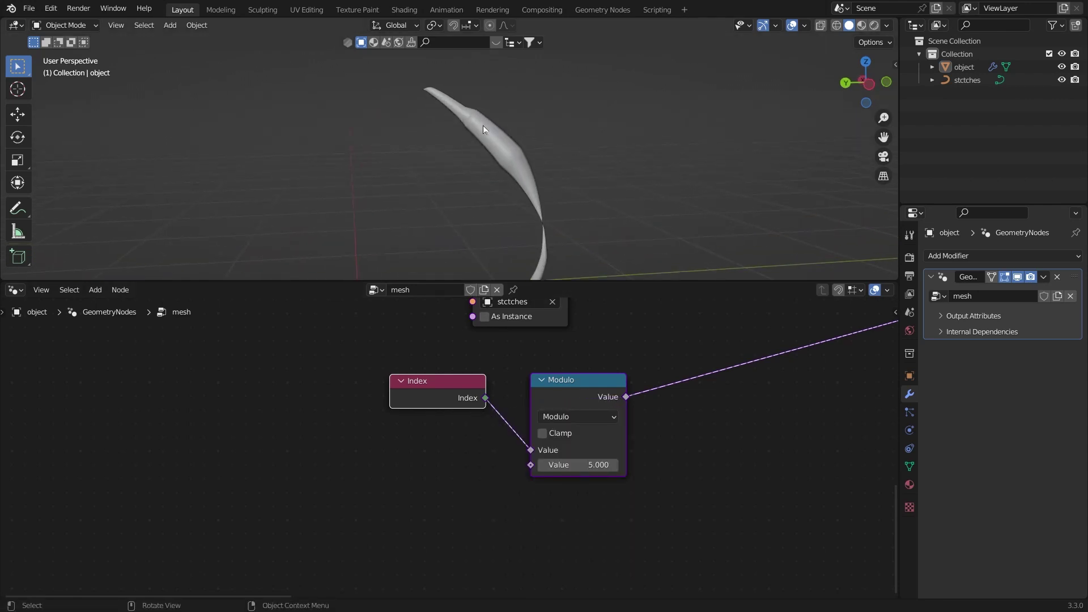
Step: Hide the unused sockets of the Object Info node and move it away from Set Curve Radius
{"action": "middle_click_drag", "start_coordinate": [675, 329], "coordinate": [543, 418]}
{"action": "middle_click_drag", "start_coordinate": [542, 418], "coordinate": [545, 425], "text": "ctrl"}
{"action": "scroll", "coordinate": [546, 425], "scroll_direction": "down", "scroll_amount": 2}
{"action": "left_click", "coordinate": [406, 393]}
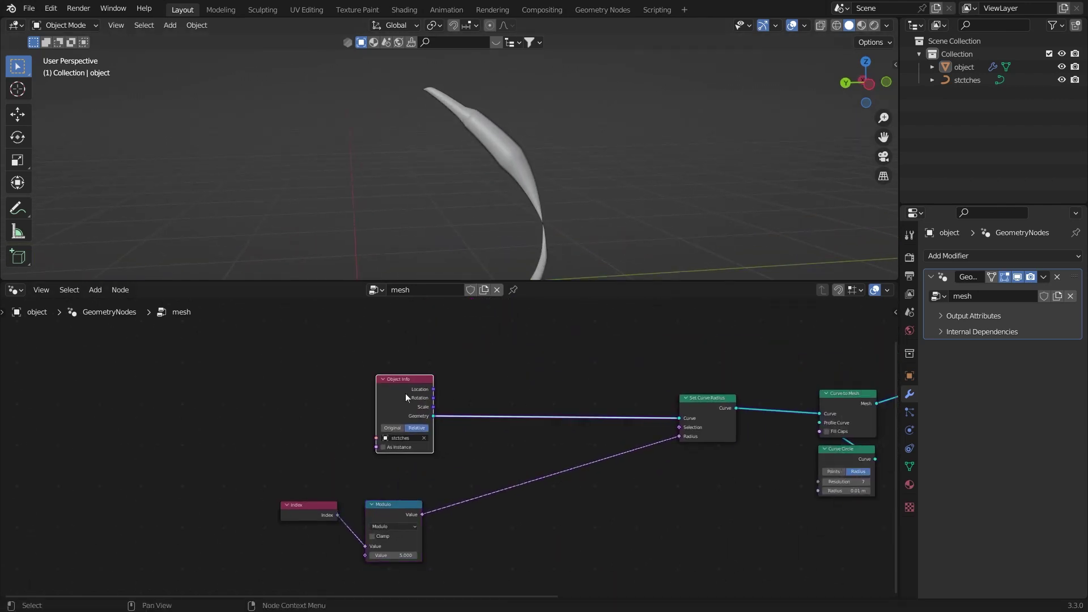
{"action": "key", "text": "ctrl+h"}
{"action": "left_click_drag", "start_coordinate": [417, 393], "coordinate": [387, 409]}
{"action": "middle_click_drag", "start_coordinate": [457, 410], "coordinate": [491, 382], "text": "ctrl"}
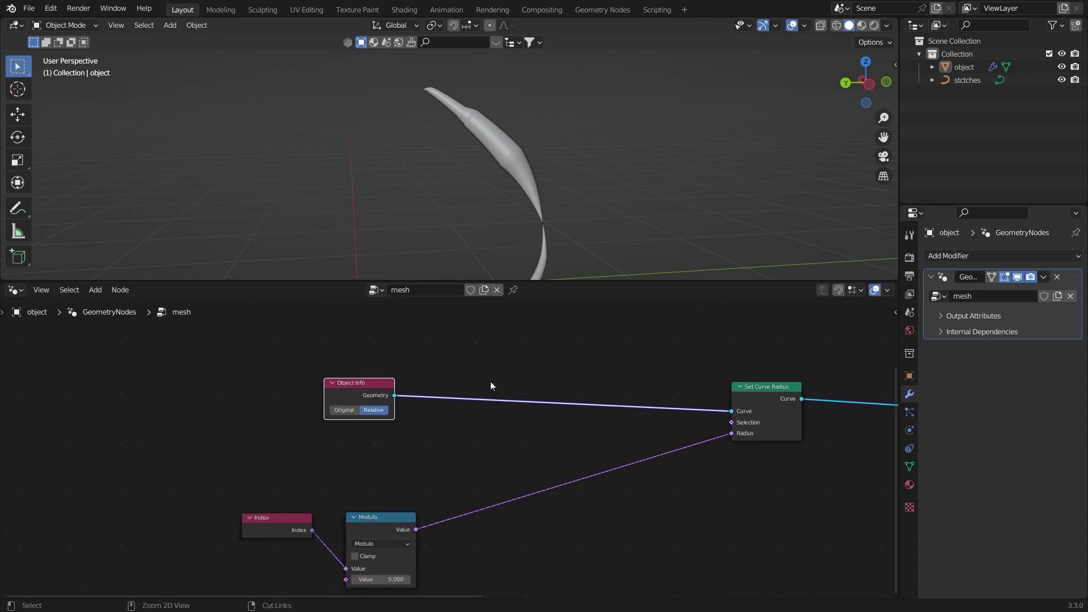
Step: Insert a Resample Curve node between Object Info and Set Curve Radius, using Length mode with a length of 0.01 m
{"action": "key", "text": "shift+a"}
{"action": "left_click", "coordinate": [482, 331]}
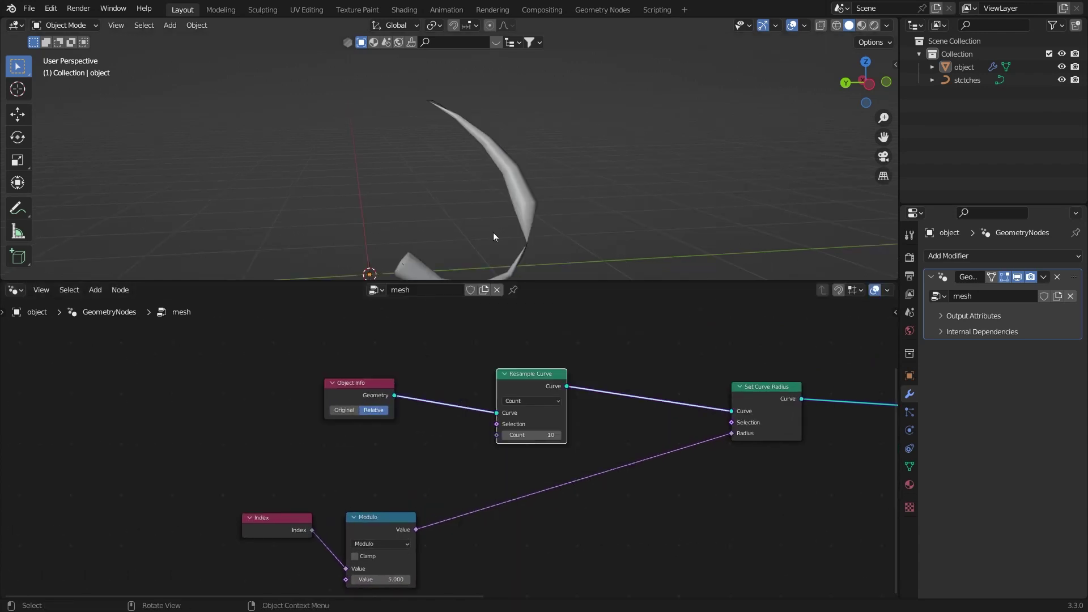
{"action": "middle_click_drag", "start_coordinate": [498, 230], "coordinate": [512, 165], "text": "shift"}
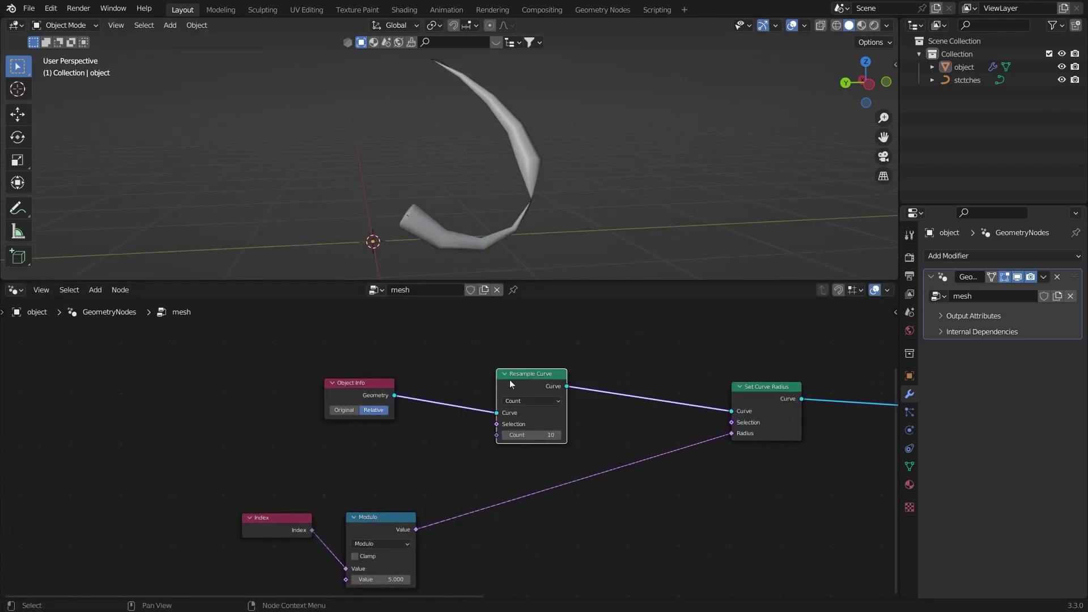
{"action": "scroll", "coordinate": [510, 384], "scroll_direction": "up", "scroll_amount": 1}
{"action": "left_click", "coordinate": [555, 380]}
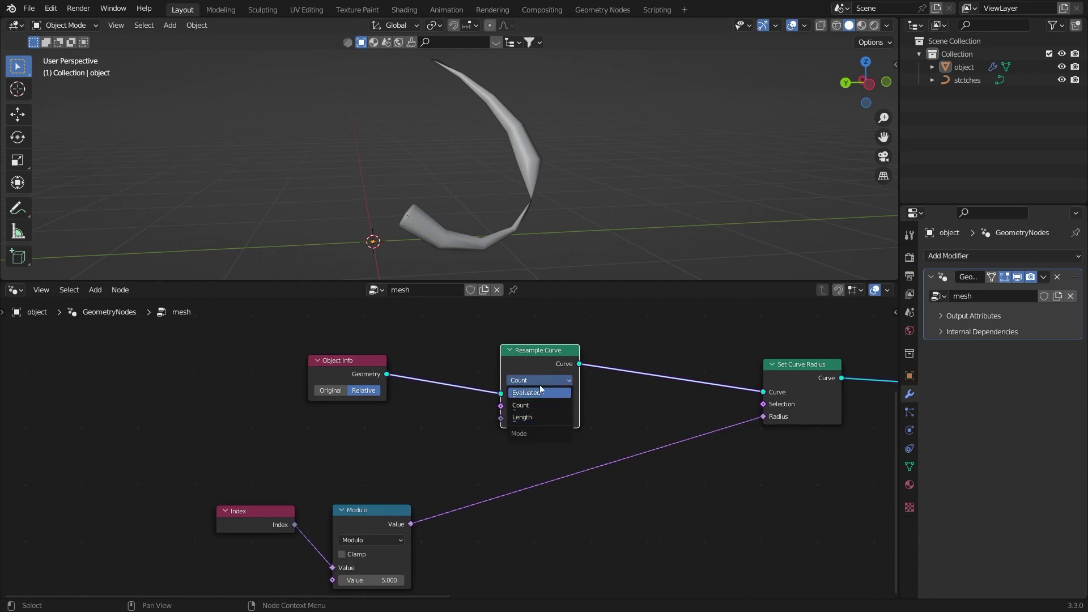
{"action": "left_click", "coordinate": [539, 419]}
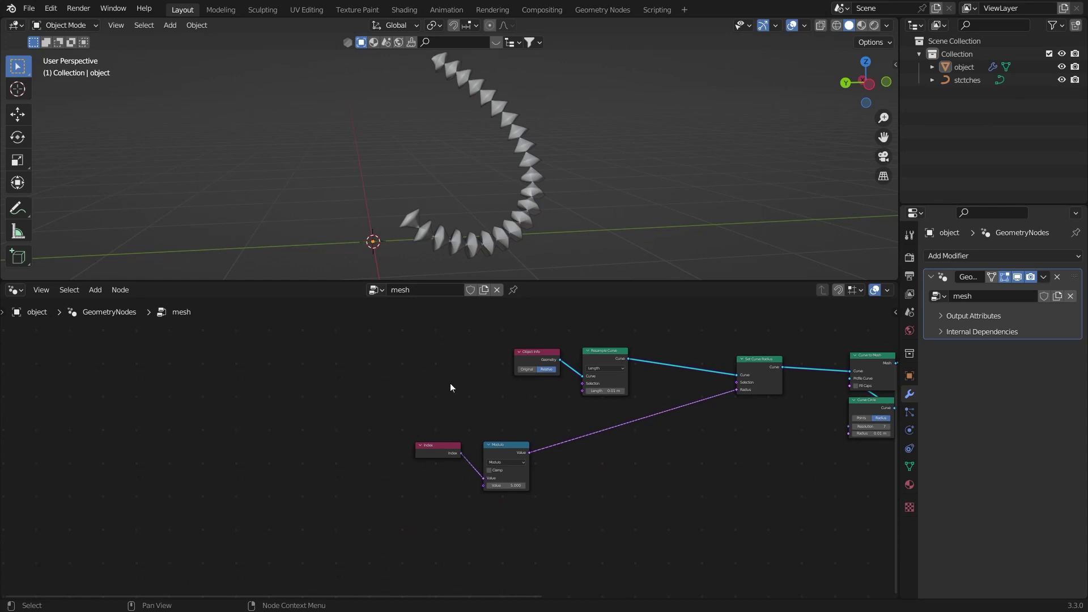
Step: Add a Group Input node in the empty space before the Index node
{"action": "middle_click_drag", "start_coordinate": [450, 385], "coordinate": [434, 336]}
{"action": "key", "text": "shift+a"}
{"action": "left_click", "coordinate": [339, 331]}
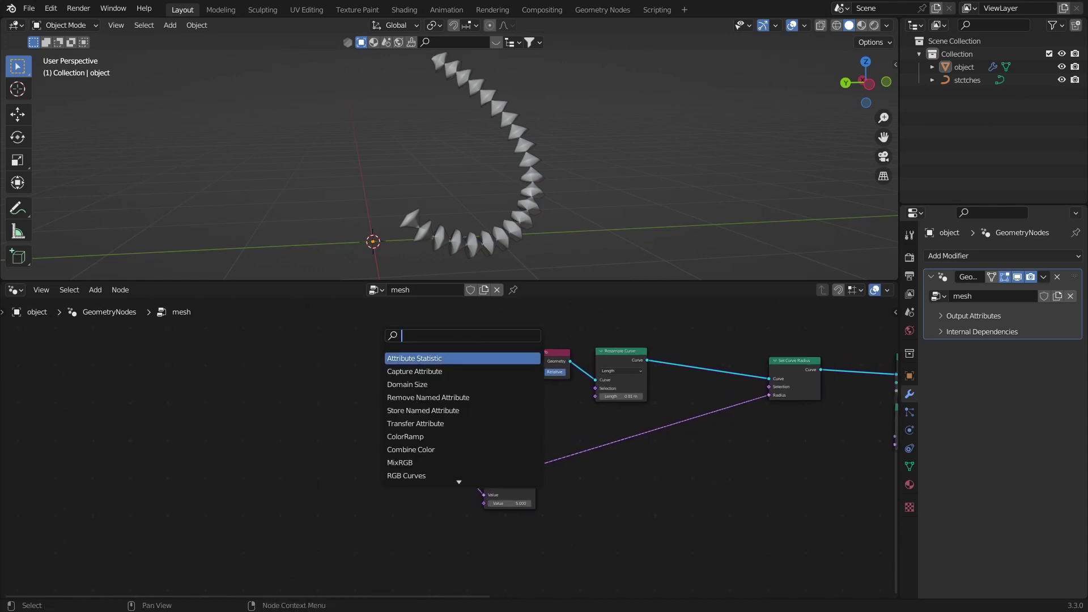
{"action": "type", "text": "inp"}
{"action": "key", "text": "Return"}
{"action": "left_click", "coordinate": [258, 411]}
Step: Add a Math node and place it between Group Input and Object Info, above the Index node
{"action": "middle_click_drag", "start_coordinate": [448, 437], "coordinate": [454, 405], "text": "ctrl"}
{"action": "middle_click_drag", "start_coordinate": [538, 415], "coordinate": [560, 438]}
{"action": "key", "text": "shift+a"}
{"action": "left_click", "coordinate": [512, 331]}
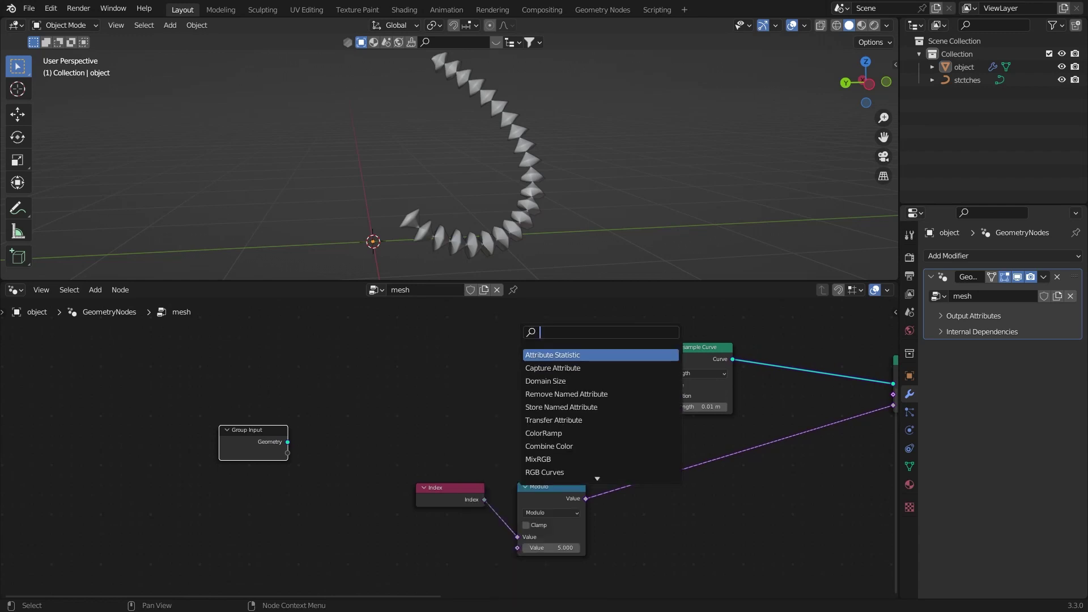
{"action": "type", "text": "math"}
{"action": "key", "text": "Return"}
{"action": "left_click", "coordinate": [429, 385]}
{"action": "middle_click_drag", "start_coordinate": [428, 385], "coordinate": [463, 389]}
{"action": "scroll", "coordinate": [463, 389], "scroll_direction": "down", "scroll_amount": 2}
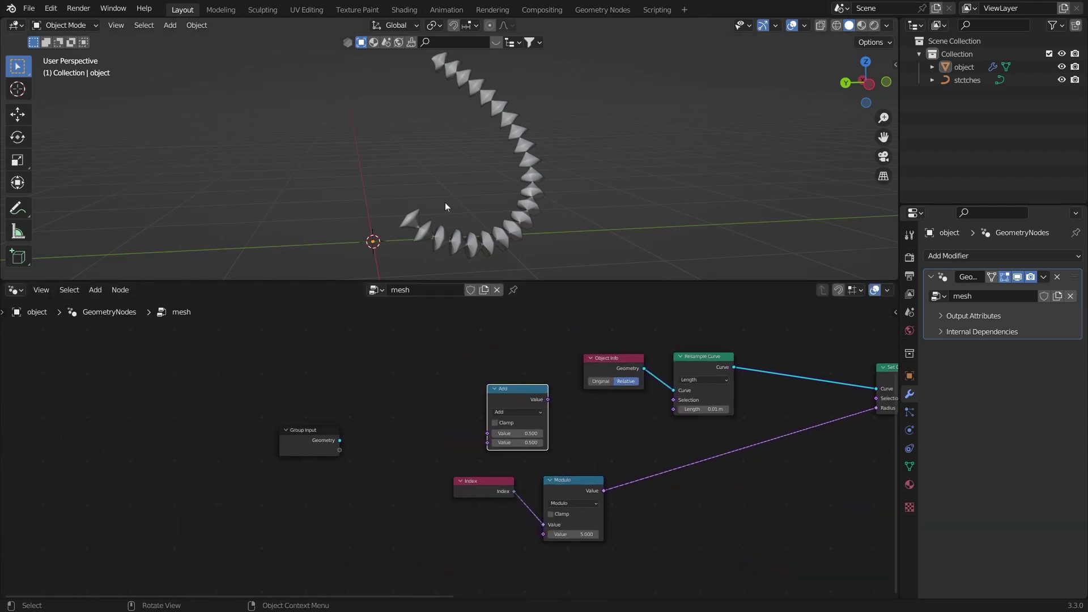
Step: Set the Resample Curve length to 0.08 m
{"action": "middle_click_drag", "start_coordinate": [444, 202], "coordinate": [453, 229]}
{"action": "left_click_drag", "start_coordinate": [701, 409], "coordinate": [721, 408]}
{"action": "middle_click_drag", "start_coordinate": [554, 378], "coordinate": [509, 380]}
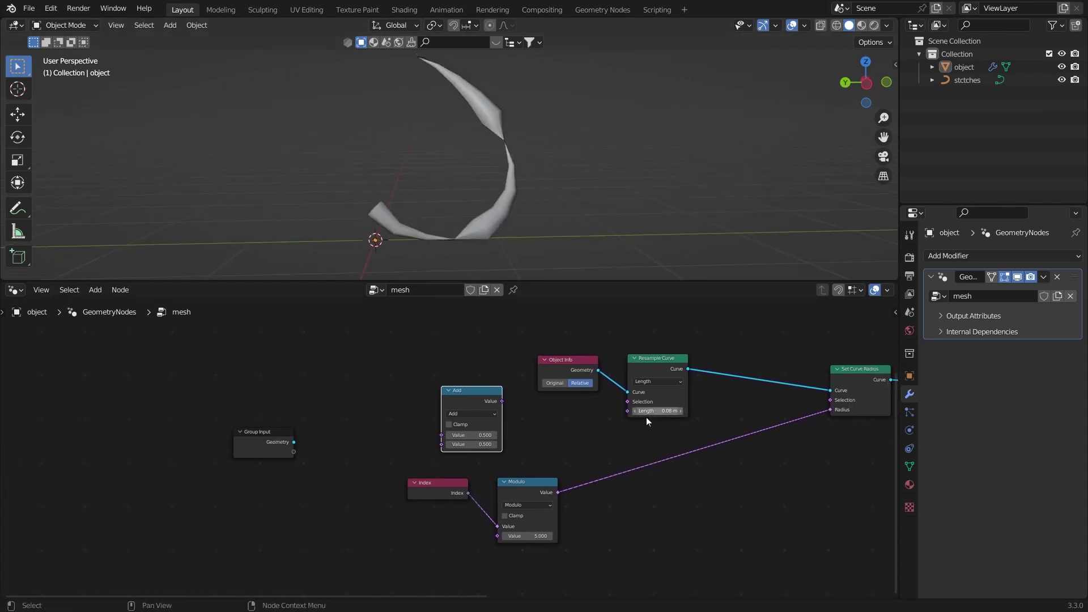
{"action": "middle_click_drag", "start_coordinate": [600, 439], "coordinate": [554, 383]}
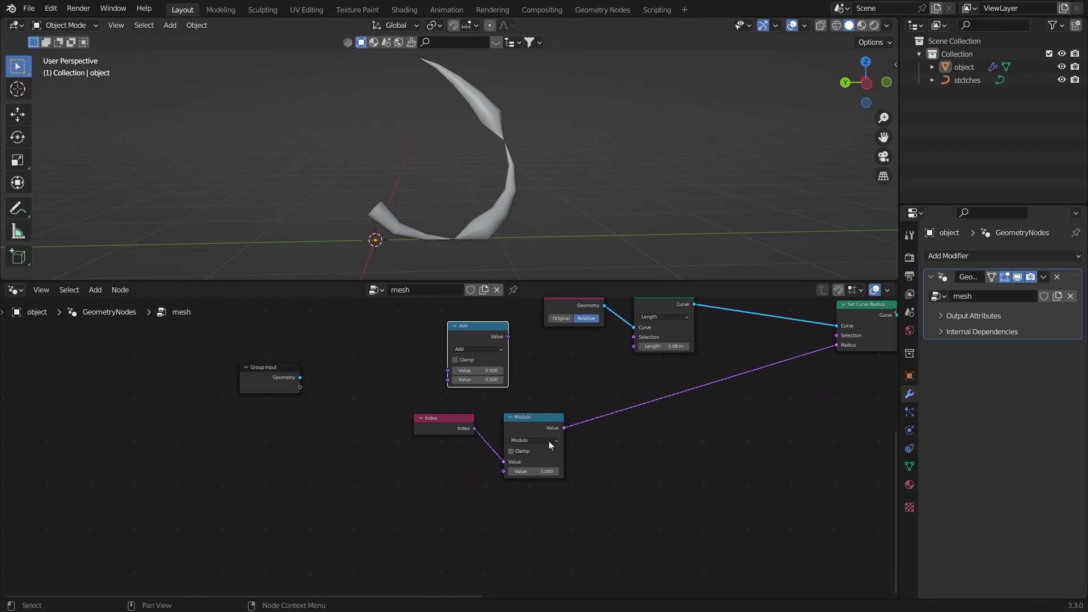
{"action": "scroll", "coordinate": [535, 470], "scroll_direction": "up", "scroll_amount": 2}
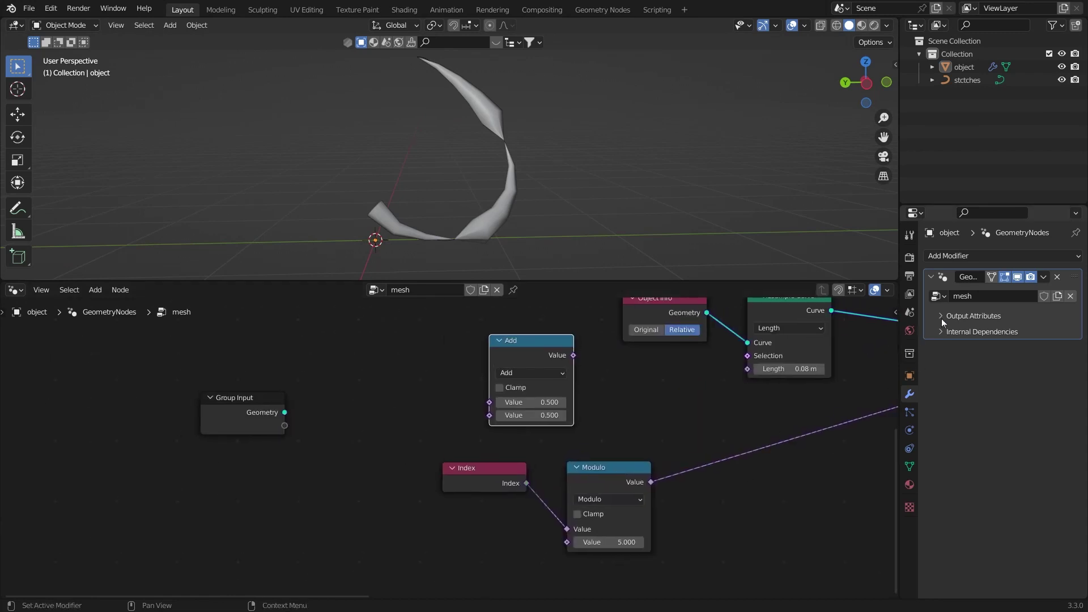
{"action": "scroll", "coordinate": [529, 385], "scroll_direction": "down", "scroll_amount": 2}
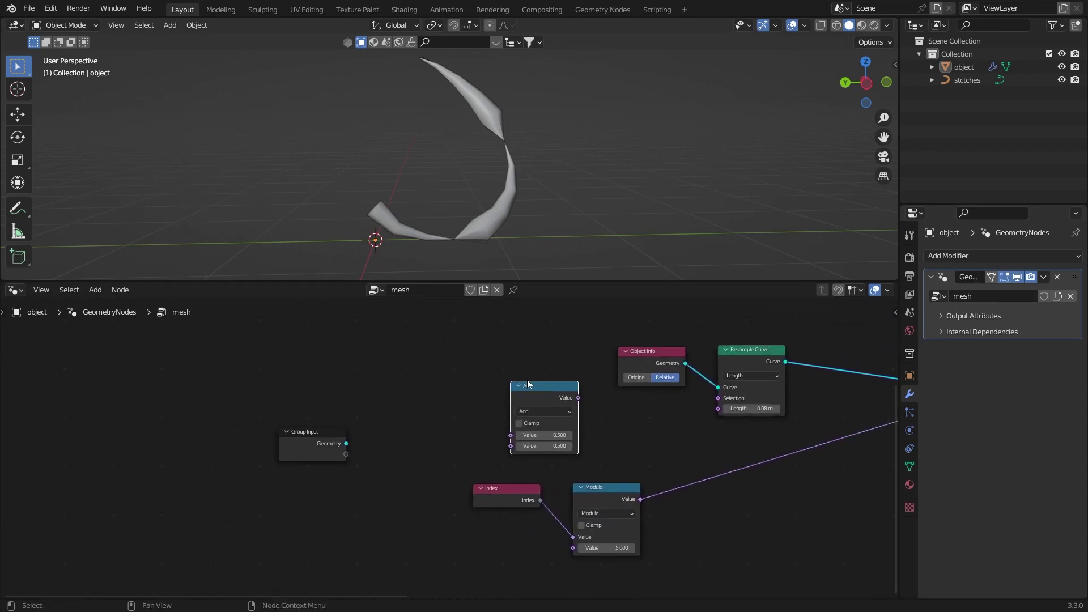
Step: Expose the Add node's first value as a new group input and move the Add node closer to Group Input
{"action": "left_click_drag", "start_coordinate": [511, 435], "coordinate": [477, 438]}
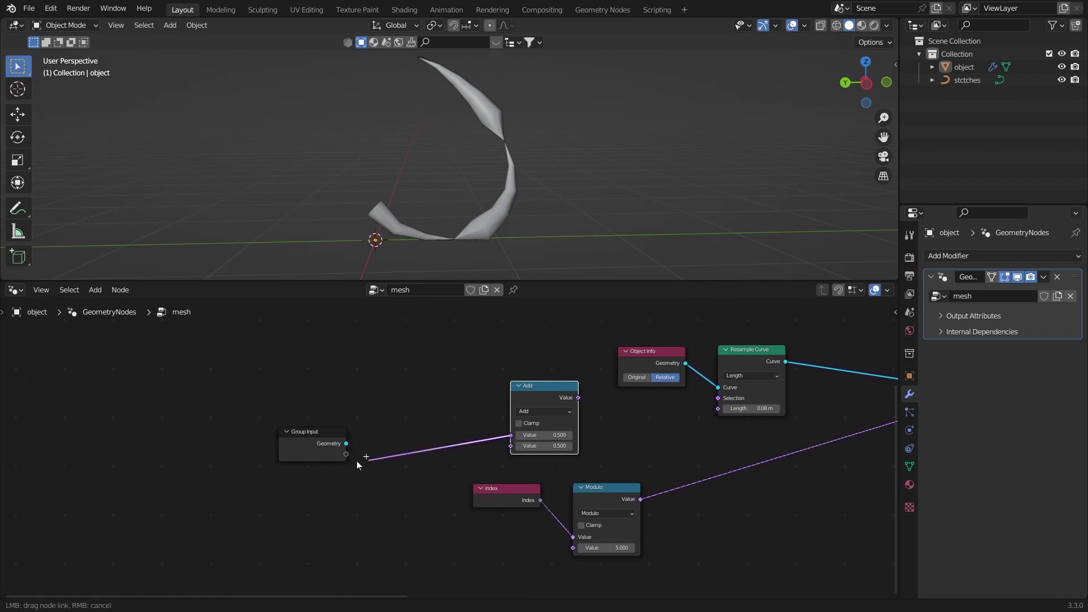
{"action": "left_click_drag", "start_coordinate": [357, 464], "coordinate": [352, 453]}
{"action": "left_click_drag", "start_coordinate": [541, 393], "coordinate": [444, 406]}
{"action": "left_click", "coordinate": [334, 443]}
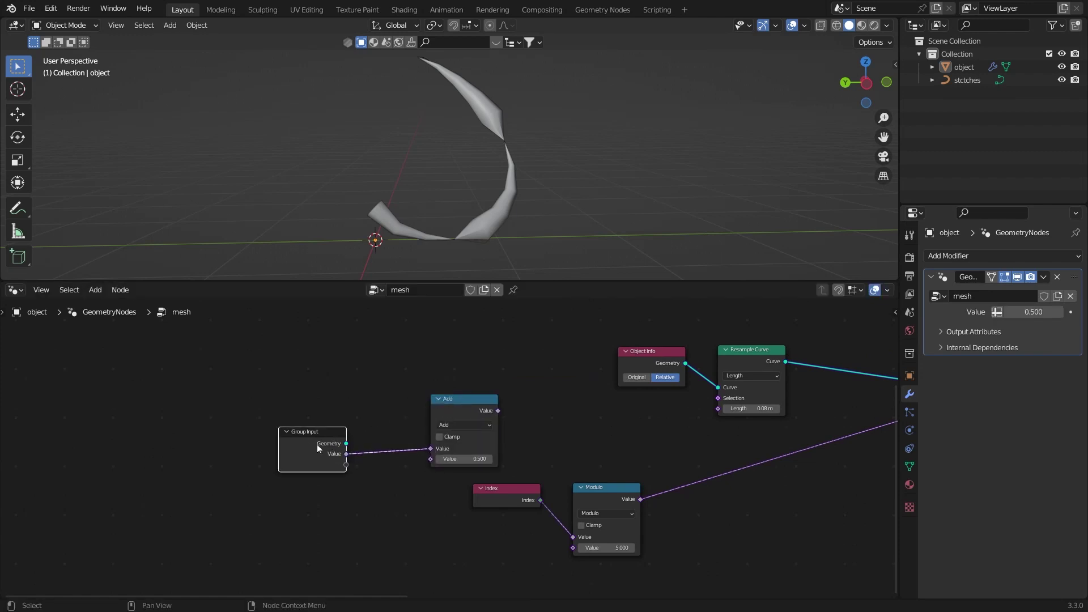
{"action": "left_click_drag", "start_coordinate": [317, 446], "coordinate": [308, 444]}
Step: Rename the new Value group input to scale and select the Add node it feeds
{"action": "key", "text": "n"}
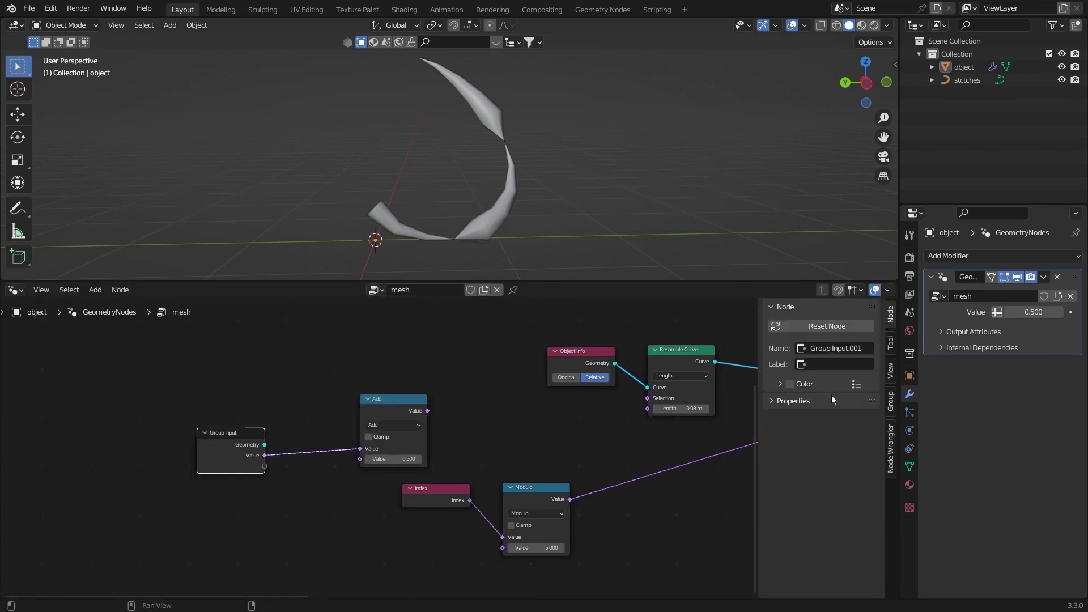
{"action": "left_click", "coordinate": [892, 403]}
{"action": "left_click", "coordinate": [797, 343]}
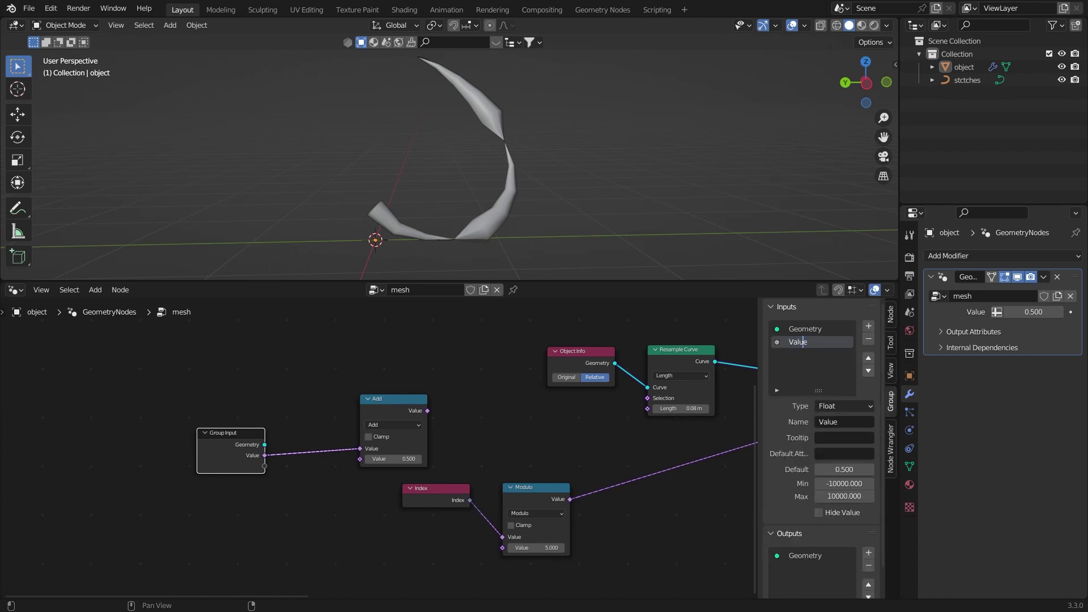
{"action": "double_click", "coordinate": [805, 343]}
{"action": "type", "text": "scale"}
{"action": "key", "text": "Return"}
{"action": "key", "text": "n"}
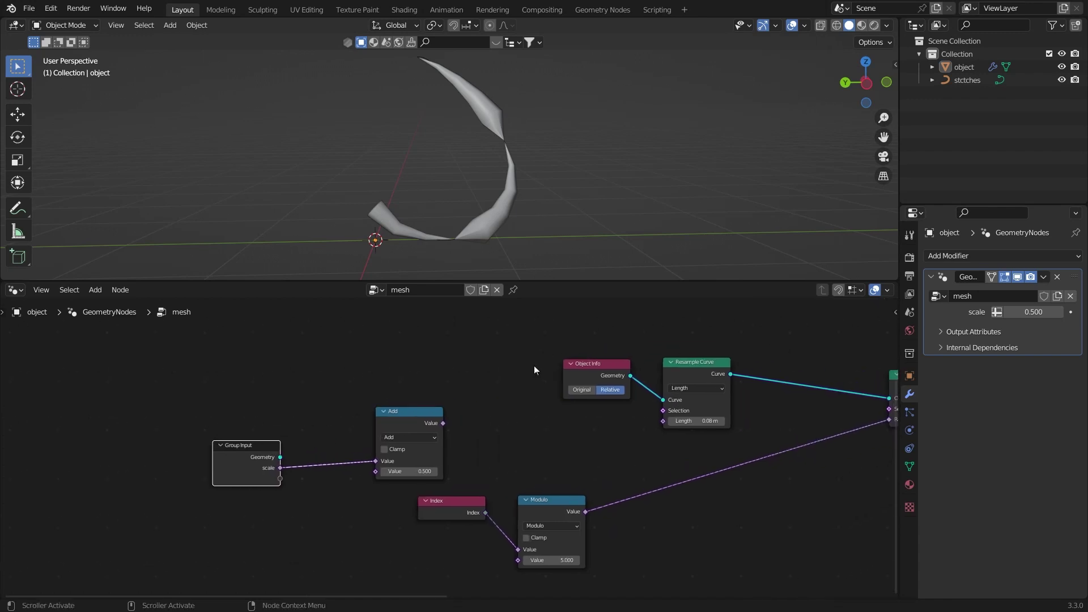
{"action": "left_click", "coordinate": [397, 413]}
{"action": "scroll", "coordinate": [395, 406], "scroll_direction": "up", "scroll_amount": 1}
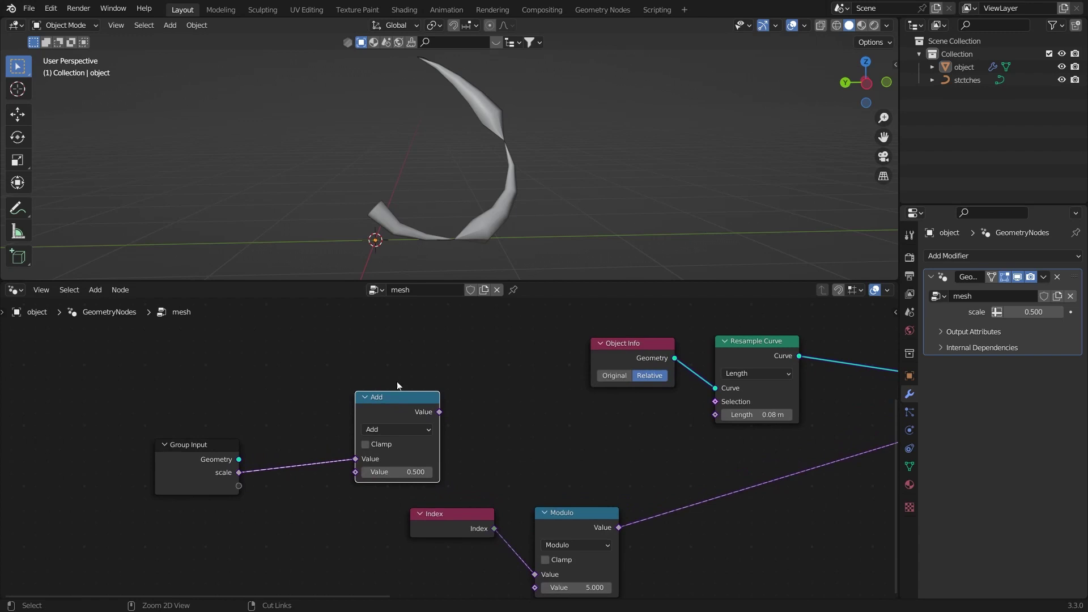
Step: Change the Add node to Divide, move it nearer Object Info and set its second value to 1000
{"action": "left_click", "coordinate": [400, 429]}
{"action": "left_click", "coordinate": [414, 502]}
{"action": "left_click_drag", "start_coordinate": [409, 397], "coordinate": [471, 389]}
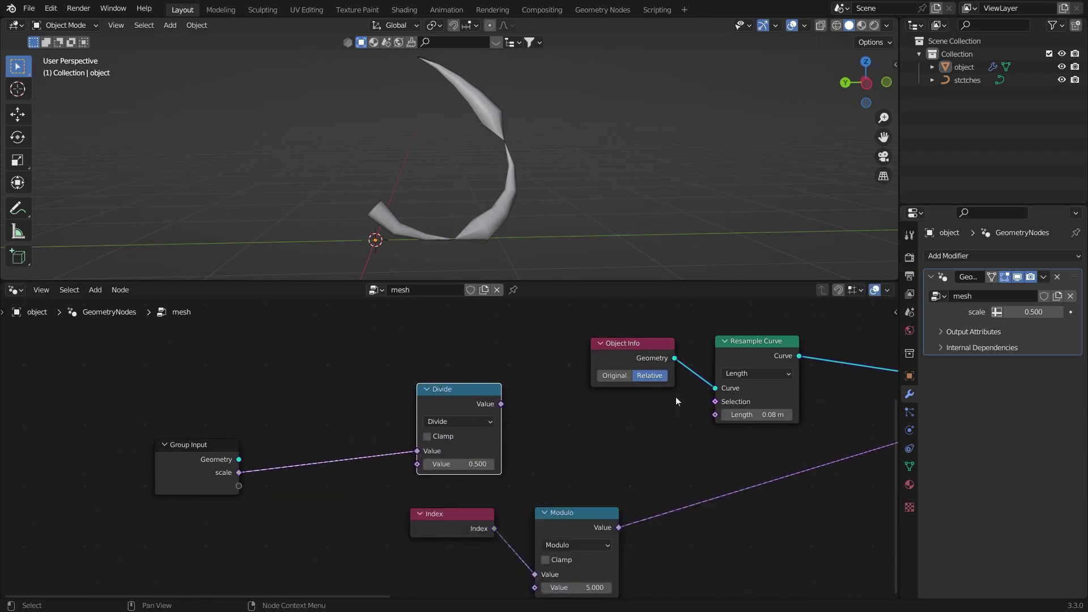
{"action": "left_click", "coordinate": [461, 463]}
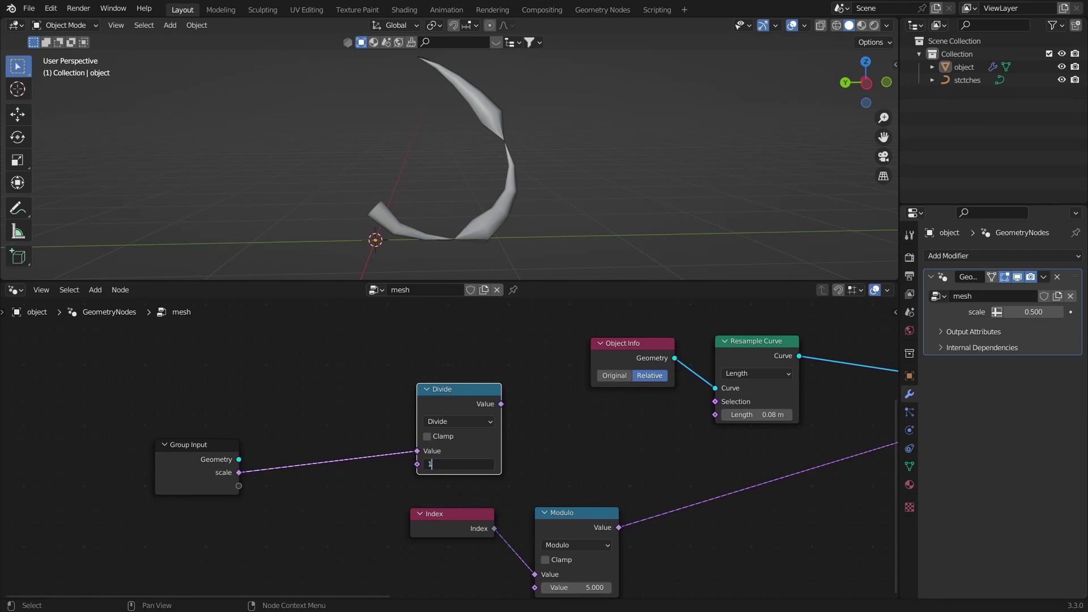
{"action": "type", "text": "1000"}
{"action": "key", "text": "Return"}
Step: Feed the Divide result into Resample Curve's Length and set the modifier's scale to 6.902
{"action": "left_click_drag", "start_coordinate": [501, 403], "coordinate": [715, 415]}
{"action": "left_click_drag", "start_coordinate": [1029, 312], "coordinate": [1040, 312]}
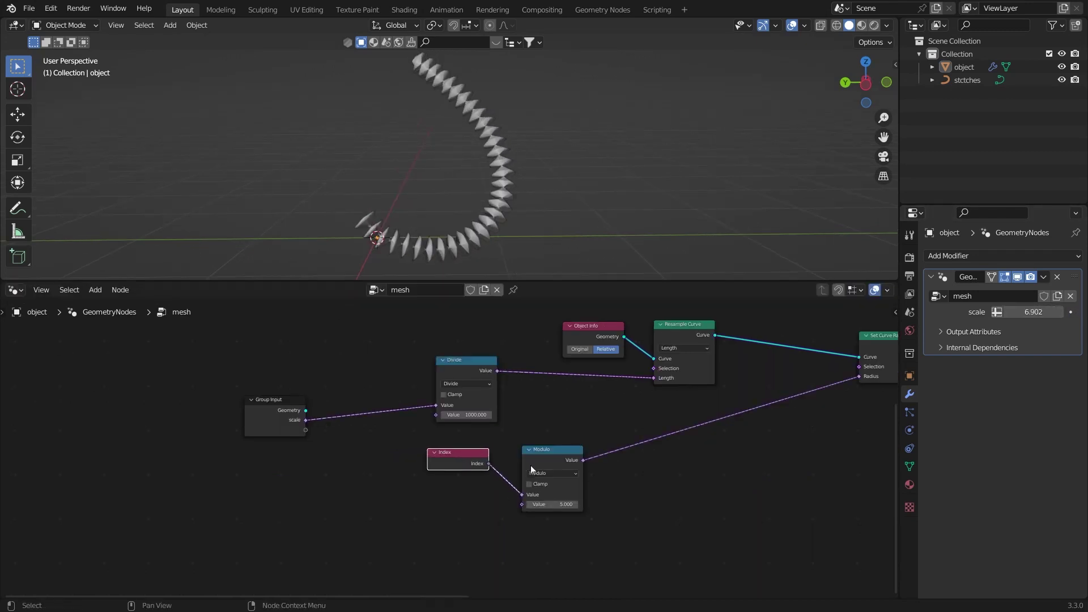
Step: Move the Modulo node away from Index and add a Less Than Math node feeding Modulo's second value
{"action": "left_click_drag", "start_coordinate": [531, 465], "coordinate": [547, 454]}
{"action": "middle_click_drag", "start_coordinate": [502, 447], "coordinate": [584, 423]}
{"action": "scroll", "coordinate": [584, 423], "scroll_direction": "up", "scroll_amount": 4}
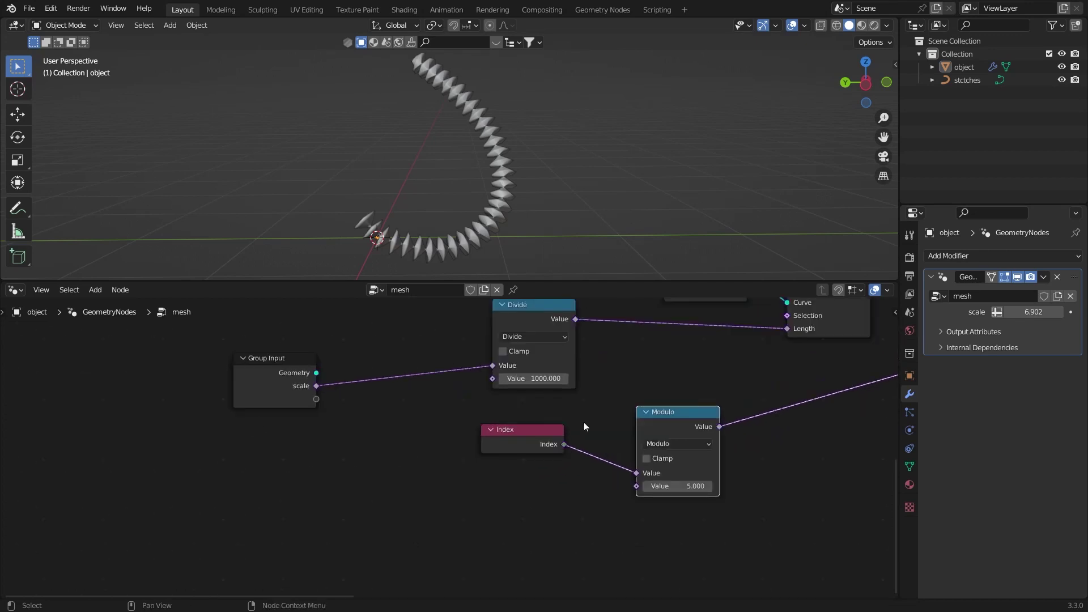
{"action": "left_click_drag", "start_coordinate": [638, 486], "coordinate": [448, 453]}
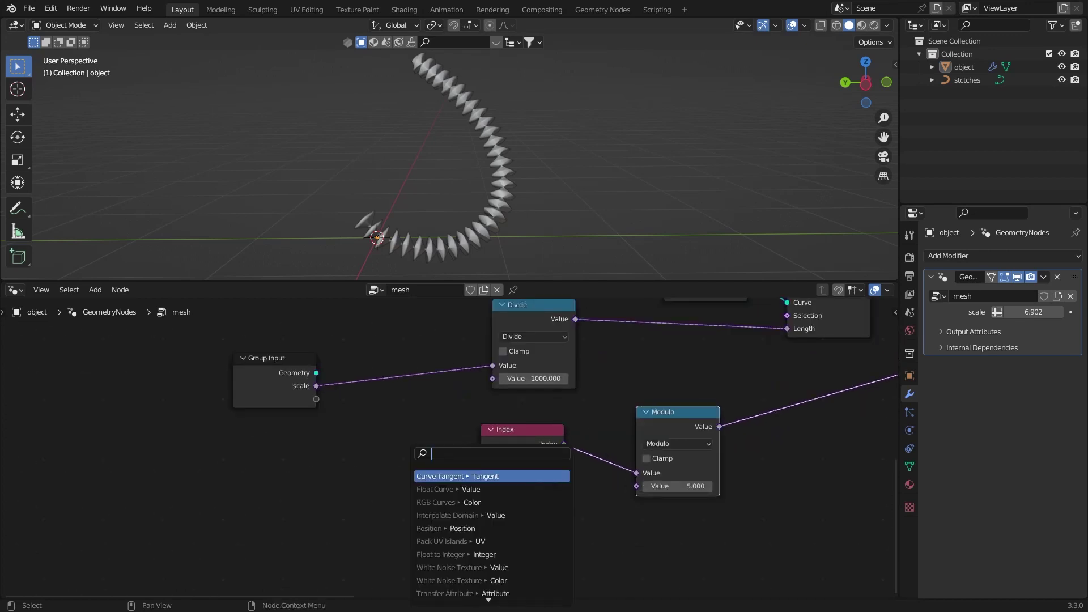
{"action": "type", "text": "mat"}
{"action": "key", "text": "Return"}
{"action": "middle_click_drag", "start_coordinate": [594, 448], "coordinate": [505, 425]}
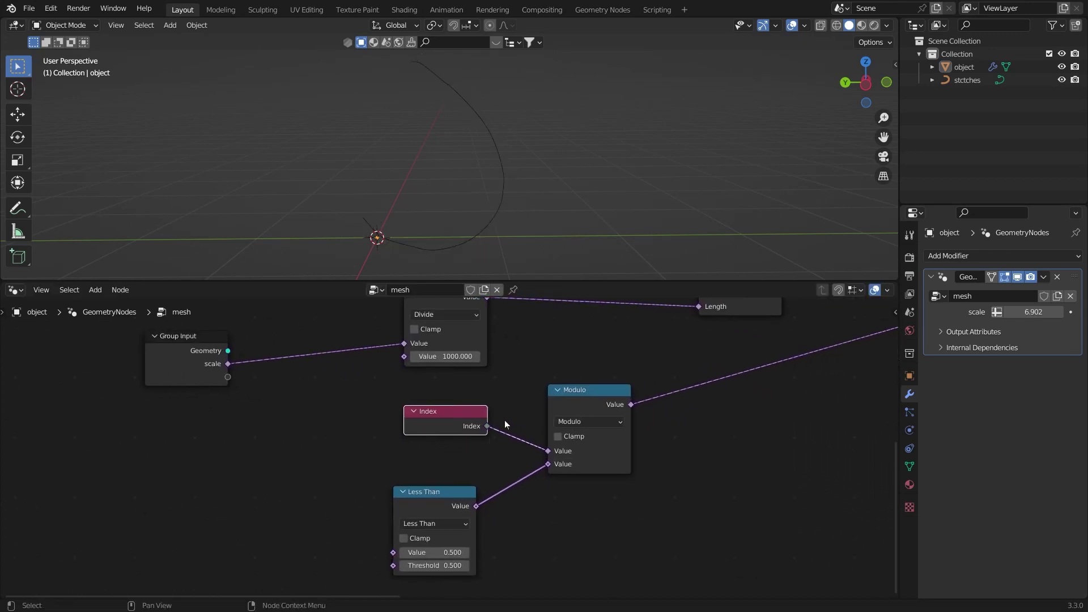
Step: Line up the Index and Less Than nodes beside Modulo and switch the Less Than operation to Ceil
{"action": "left_click_drag", "start_coordinate": [559, 411], "coordinate": [554, 411]}
{"action": "left_click_drag", "start_coordinate": [431, 416], "coordinate": [430, 408]}
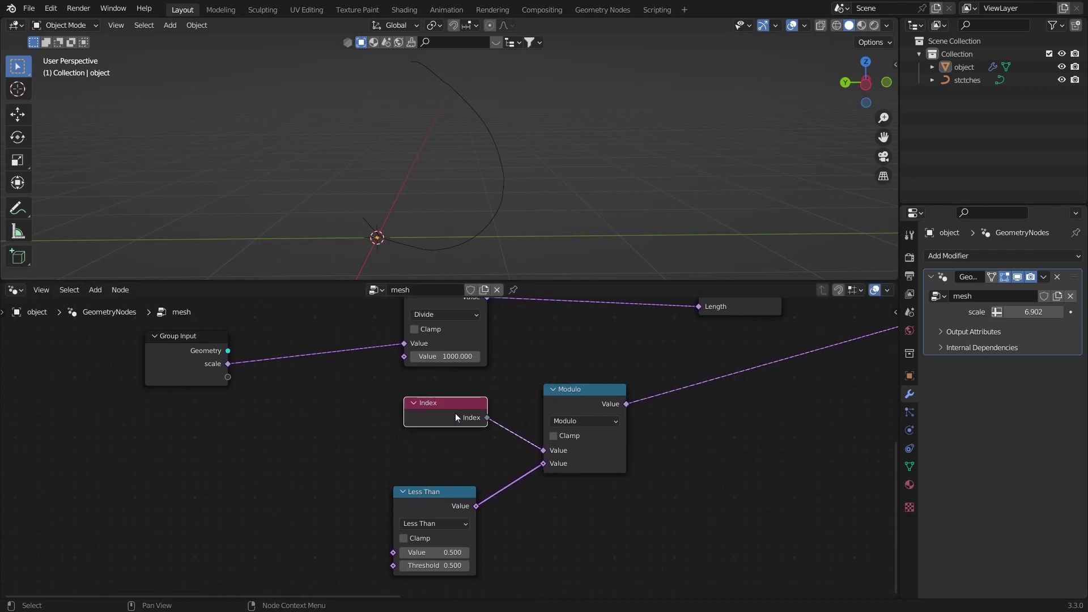
{"action": "left_click", "coordinate": [448, 463]}
{"action": "left_click_drag", "start_coordinate": [454, 449], "coordinate": [453, 448]}
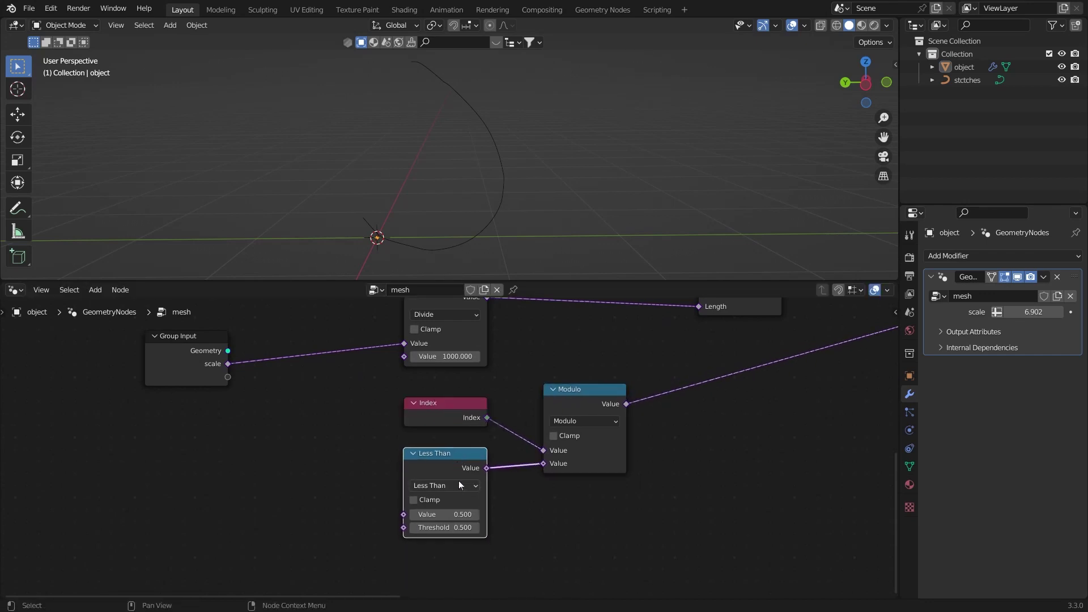
{"action": "left_click", "coordinate": [458, 486]}
{"action": "left_click", "coordinate": [608, 361]}
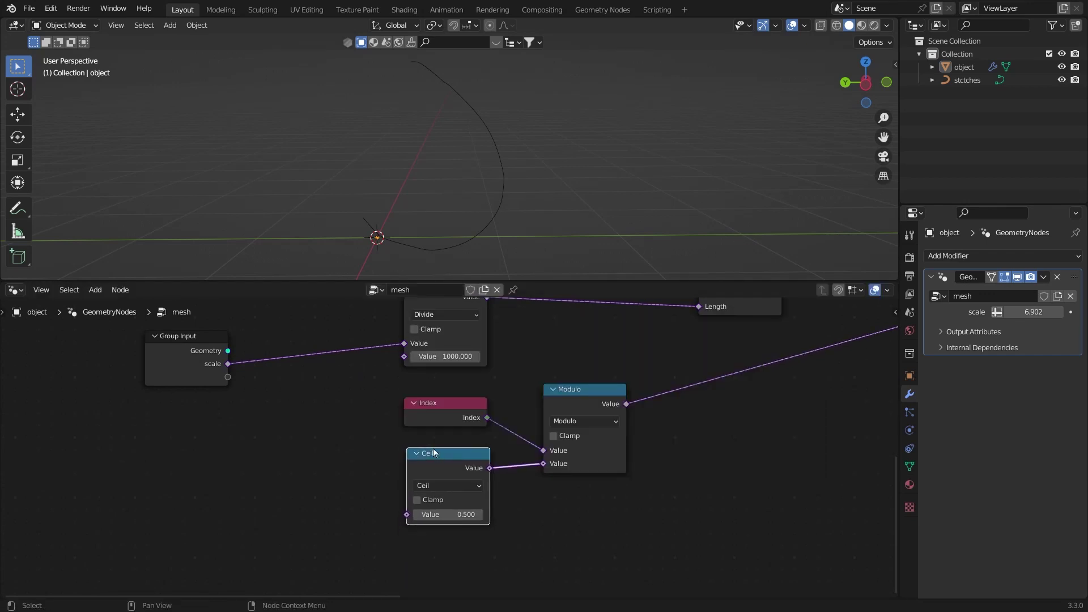
{"action": "left_click", "coordinate": [448, 486]}
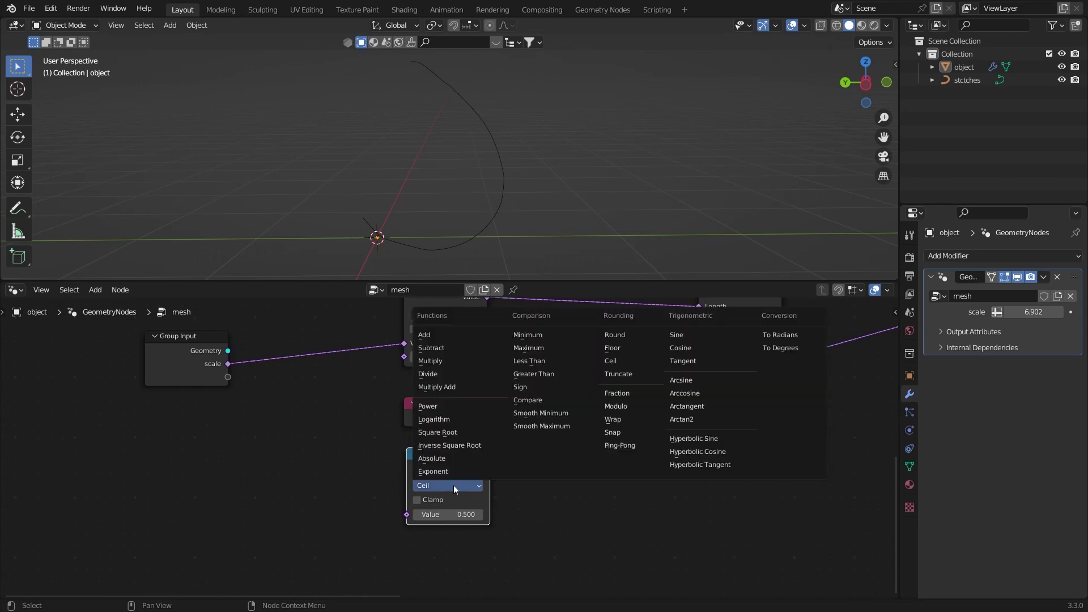
{"action": "left_click", "coordinate": [622, 373]}
Step: Position the Ceil node below Index, connect the scale group input to its value and set the modifier's scale to 6.292
{"action": "left_click", "coordinate": [378, 446]}
{"action": "left_click_drag", "start_coordinate": [424, 464], "coordinate": [423, 464]}
{"action": "middle_click_drag", "start_coordinate": [397, 445], "coordinate": [433, 458]}
{"action": "left_click_drag", "start_coordinate": [473, 474], "coordinate": [478, 480]}
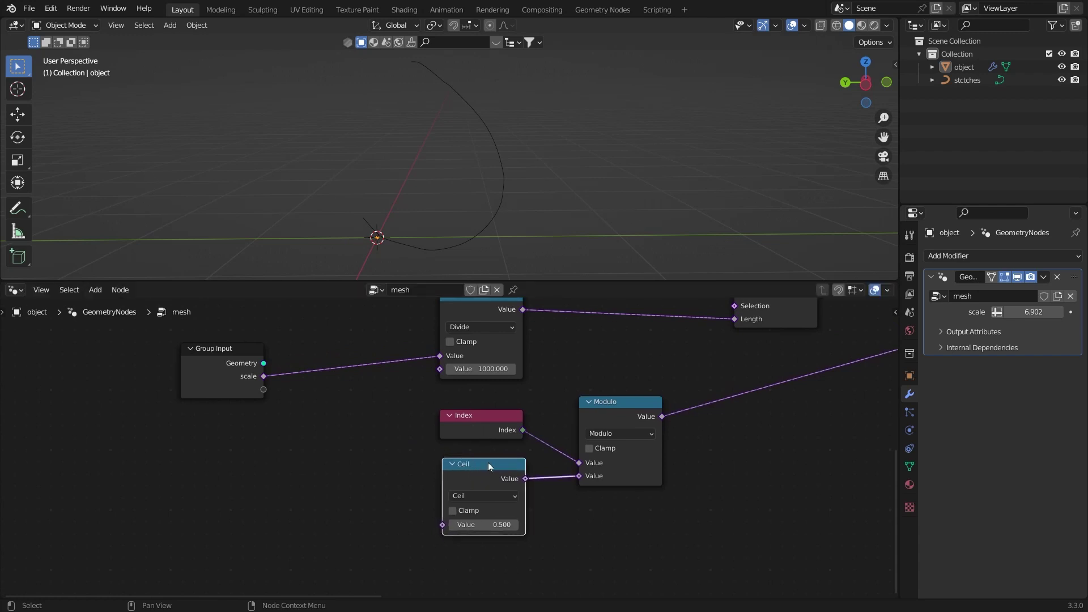
{"action": "middle_click_drag", "start_coordinate": [393, 420], "coordinate": [398, 420]}
{"action": "left_click_drag", "start_coordinate": [465, 466], "coordinate": [464, 460]}
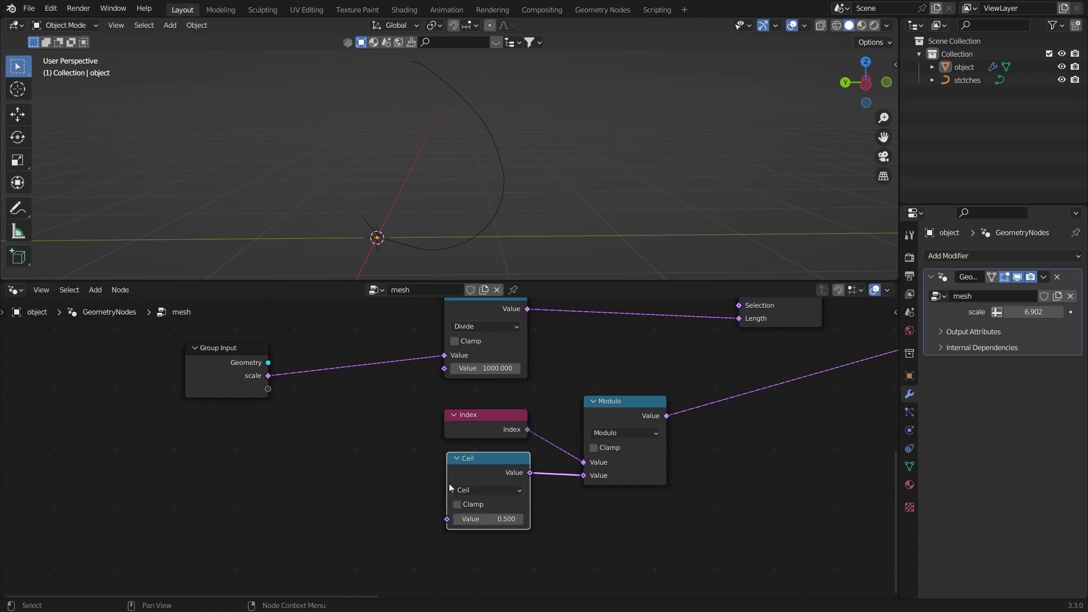
{"action": "left_click_drag", "start_coordinate": [448, 519], "coordinate": [270, 376]}
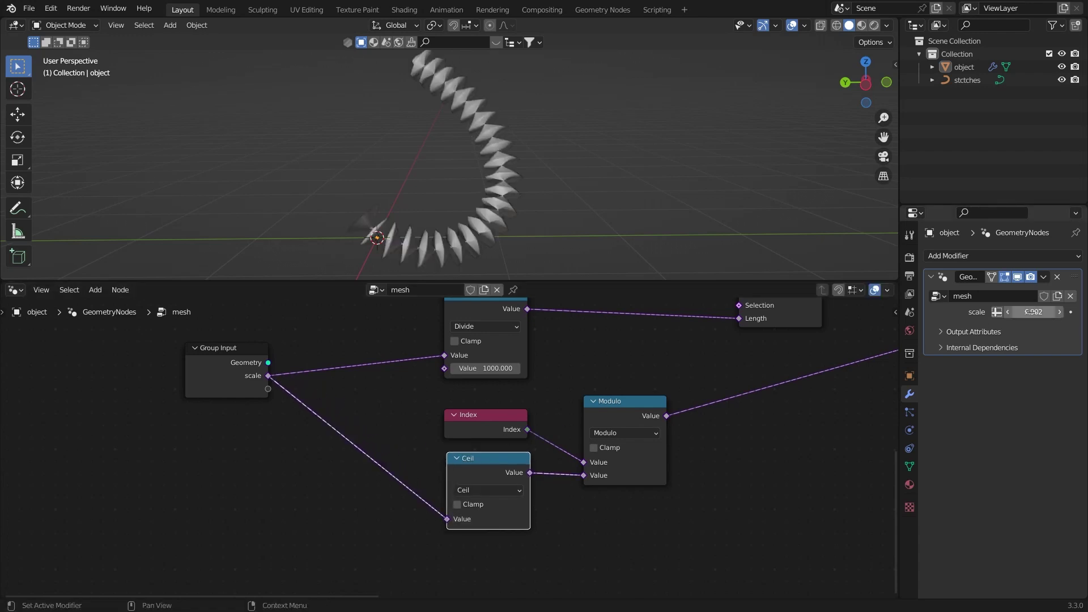
{"action": "left_click_drag", "start_coordinate": [1029, 311], "coordinate": [984, 276]}
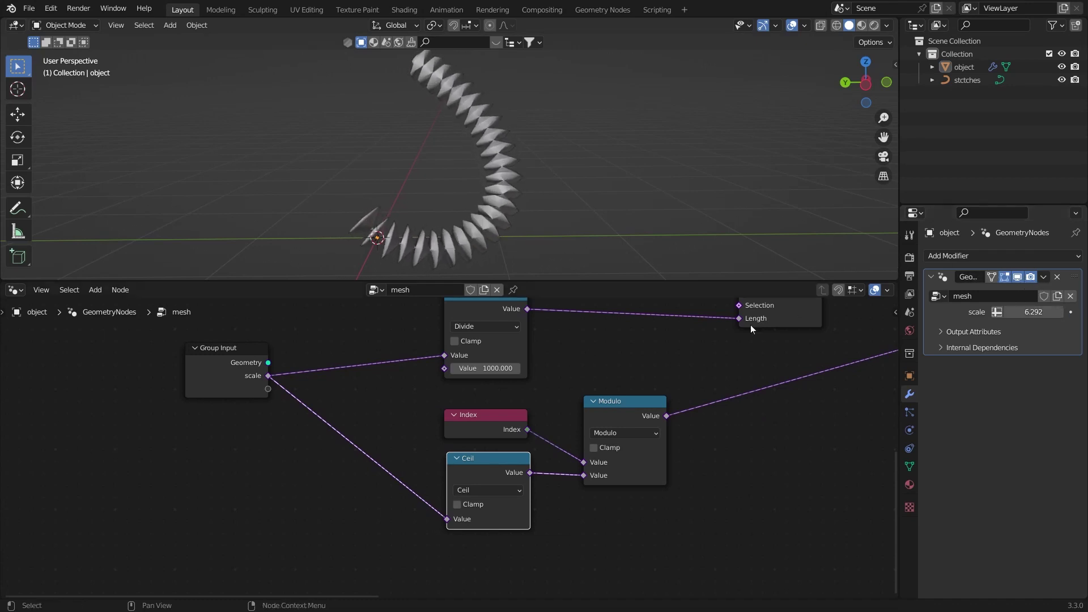
Step: Insert an Add Math node with a value of 0.940 between Modulo and Set Curve Radius
{"action": "scroll", "coordinate": [661, 400], "scroll_direction": "down", "scroll_amount": 4}
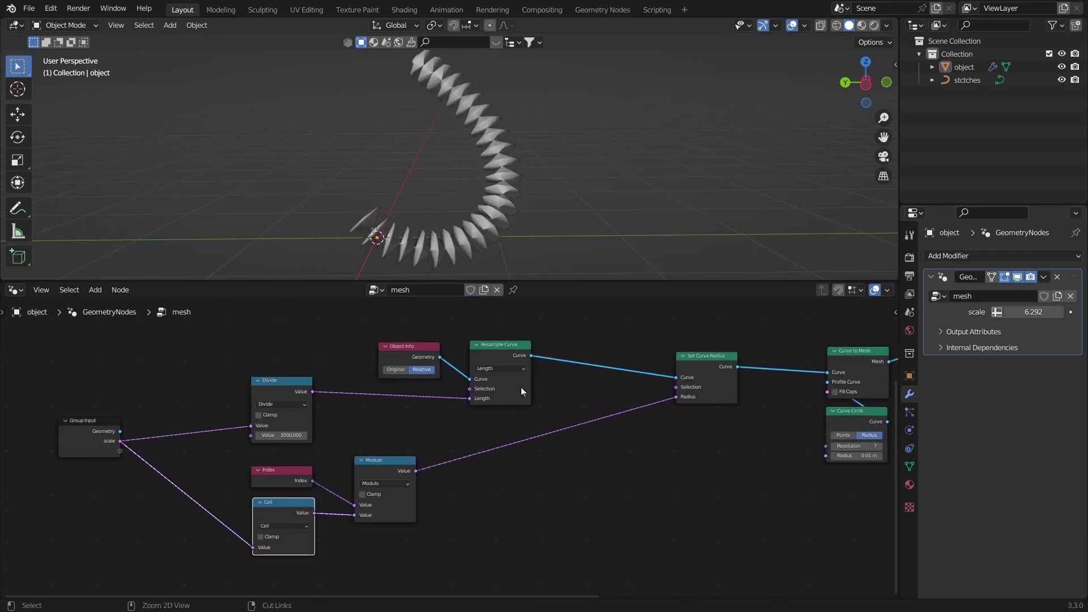
{"action": "scroll", "coordinate": [581, 422], "scroll_direction": "up", "scroll_amount": 1}
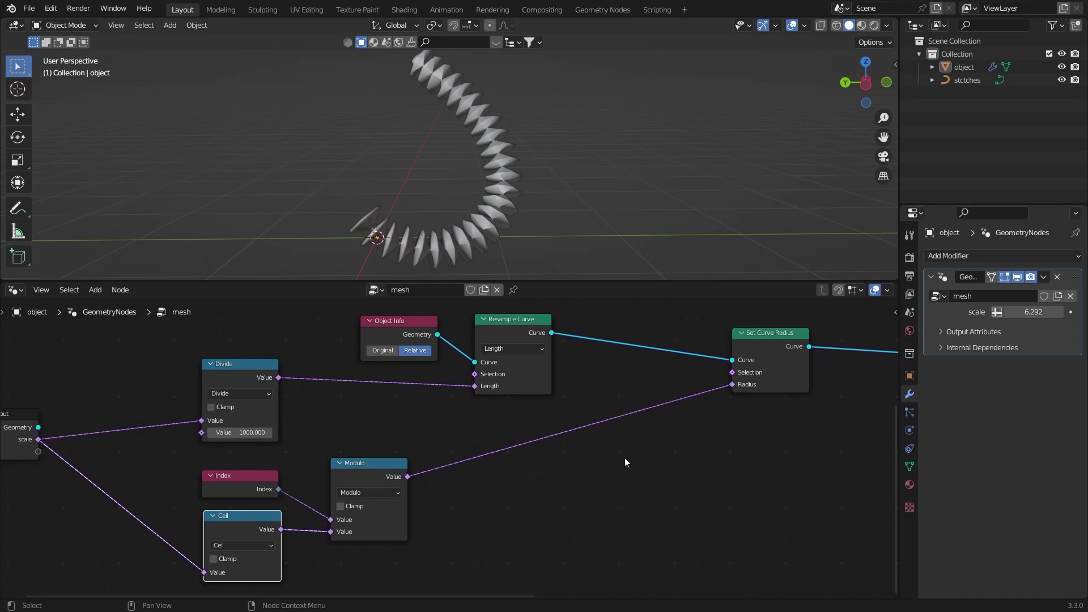
{"action": "key", "text": "shift+a"}
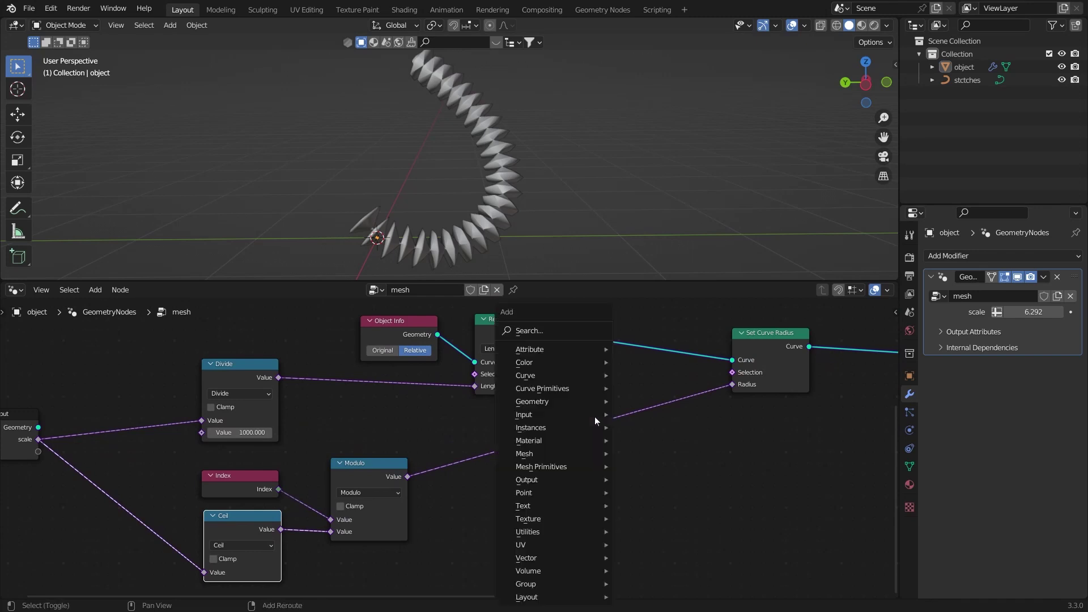
{"action": "left_click", "coordinate": [551, 332]}
{"action": "type", "text": "add"}
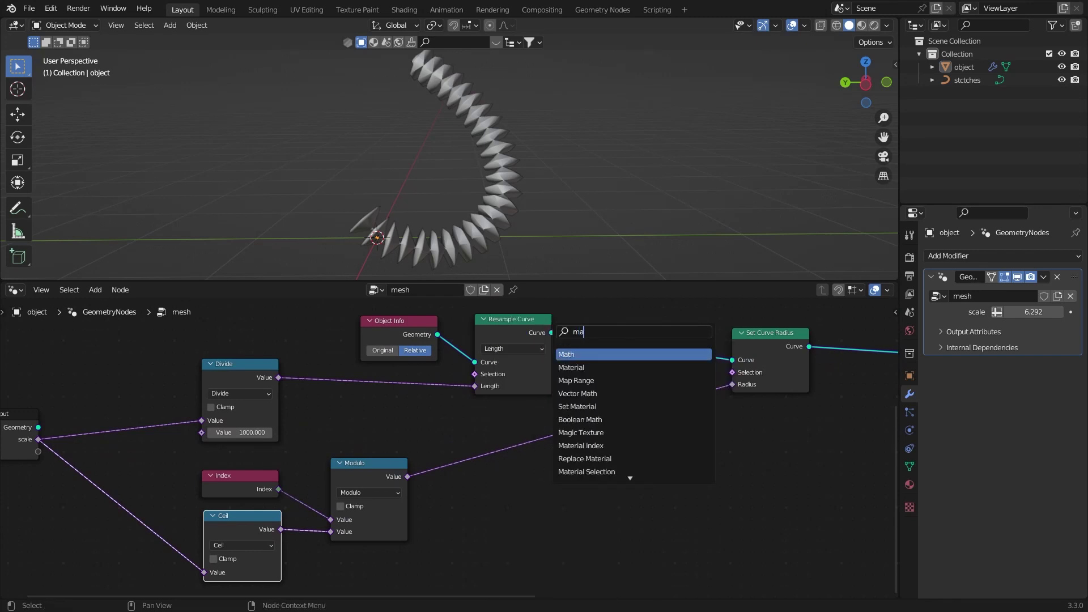
{"action": "key", "text": "Return"}
{"action": "left_click", "coordinate": [482, 465]}
{"action": "left_click", "coordinate": [482, 478]}
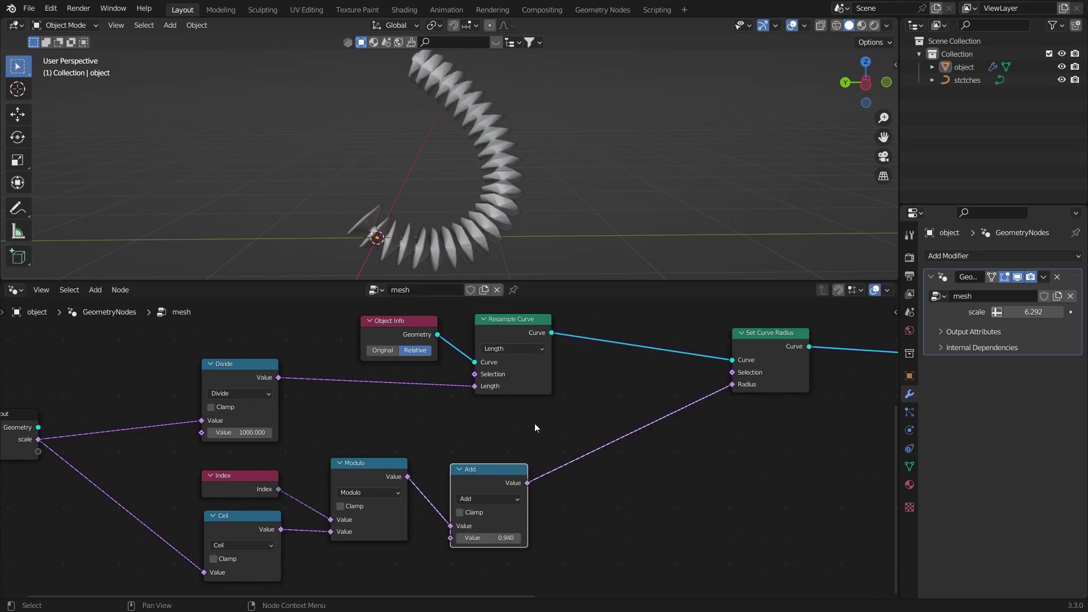
Step: Insert a ColorRamp node on the link between the Add node and Set Curve Radius
{"action": "key", "text": "shift+a"}
{"action": "left_click", "coordinate": [598, 331]}
{"action": "type", "text": "c"}
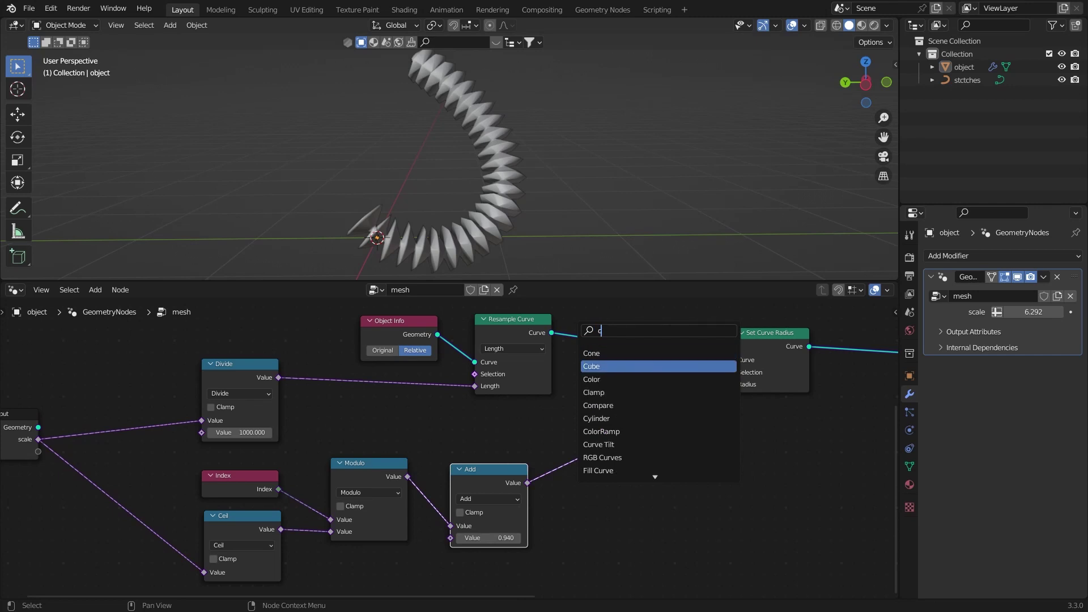
{"action": "left_click", "coordinate": [601, 432]}
{"action": "left_click", "coordinate": [744, 445]}
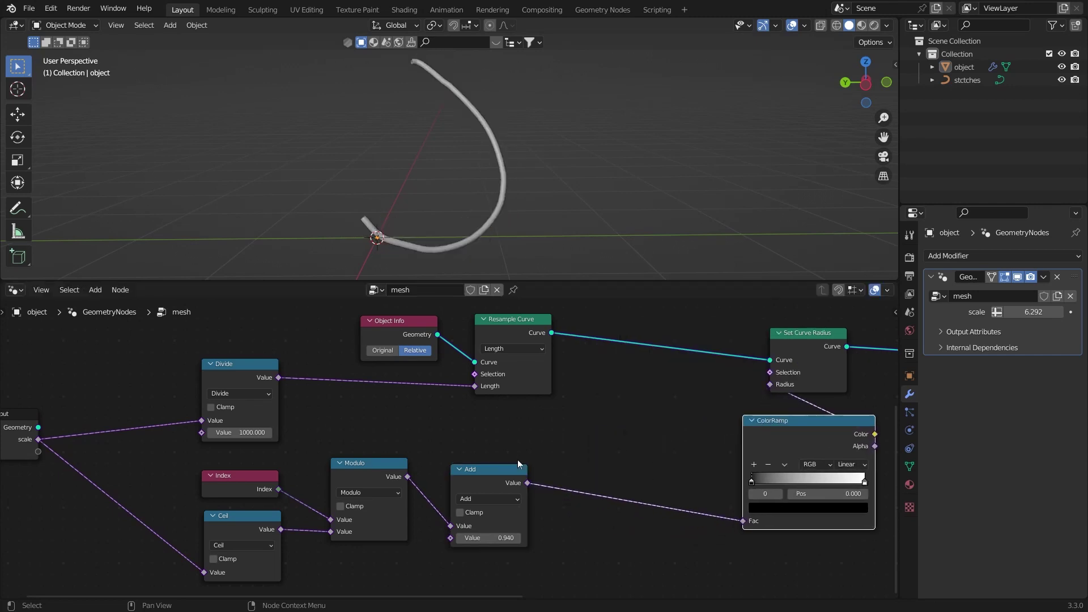
Step: Duplicate the Add node onto the link before ColorRamp and change the copy to Smooth Minimum
{"action": "left_click", "coordinate": [490, 474]}
{"action": "key", "text": "shift+d"}
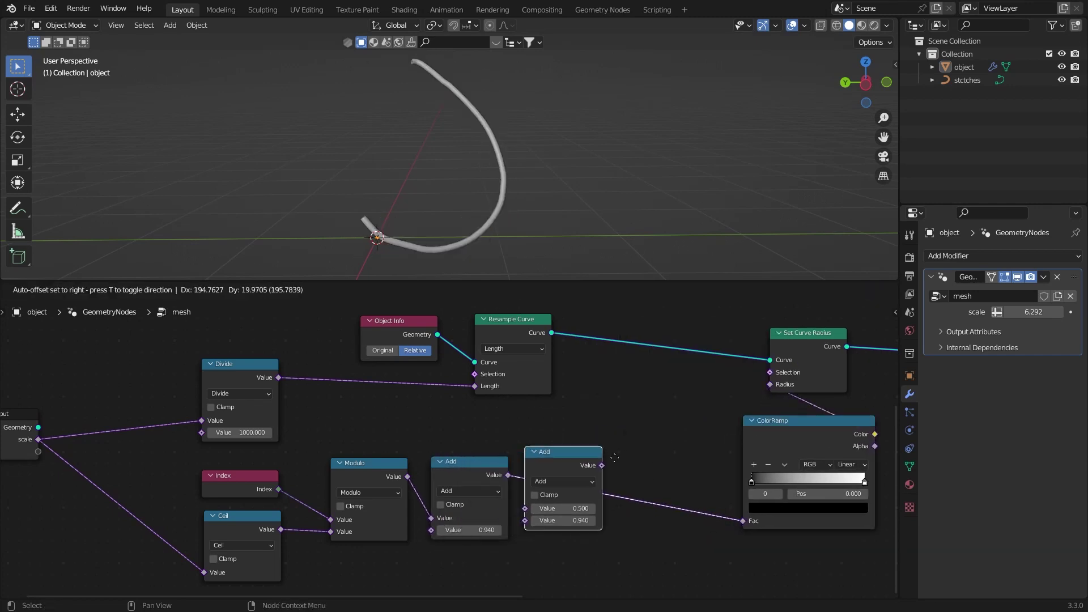
{"action": "left_click", "coordinate": [618, 471]}
{"action": "left_click", "coordinate": [621, 492]}
{"action": "left_click", "coordinate": [689, 425]}
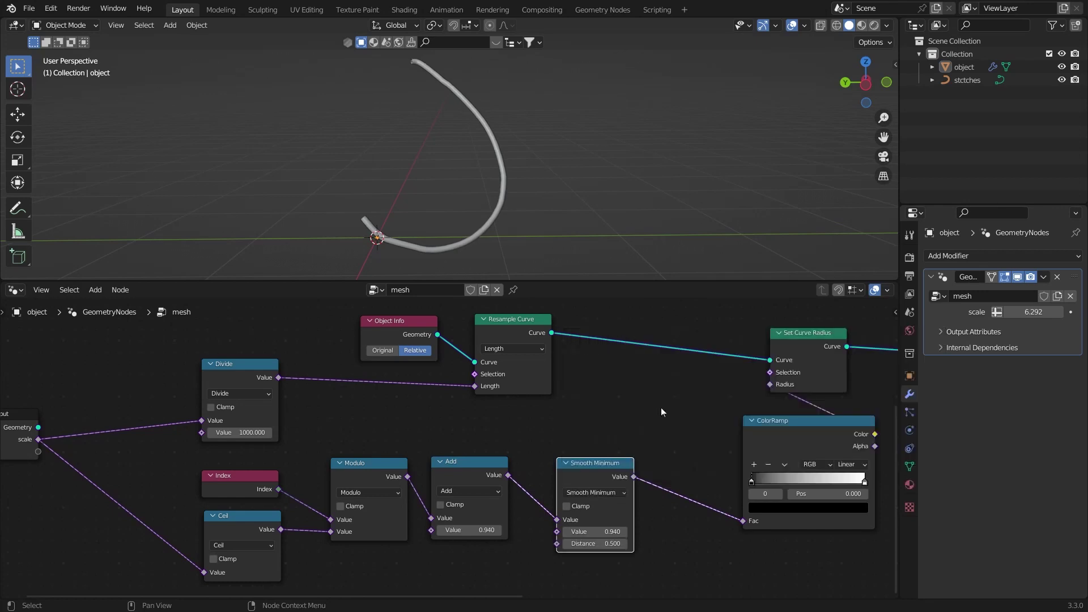
Step: Tune the stitch profile with Add value 0.310, Smooth Minimum value 0.810 and distance 0.540, and the ColorRamp's black stop at 0.436
{"action": "middle_click_drag", "start_coordinate": [788, 462], "coordinate": [721, 402]}
{"action": "left_click_drag", "start_coordinate": [695, 419], "coordinate": [712, 411]}
{"action": "scroll", "coordinate": [486, 176], "scroll_direction": "up", "scroll_amount": 4}
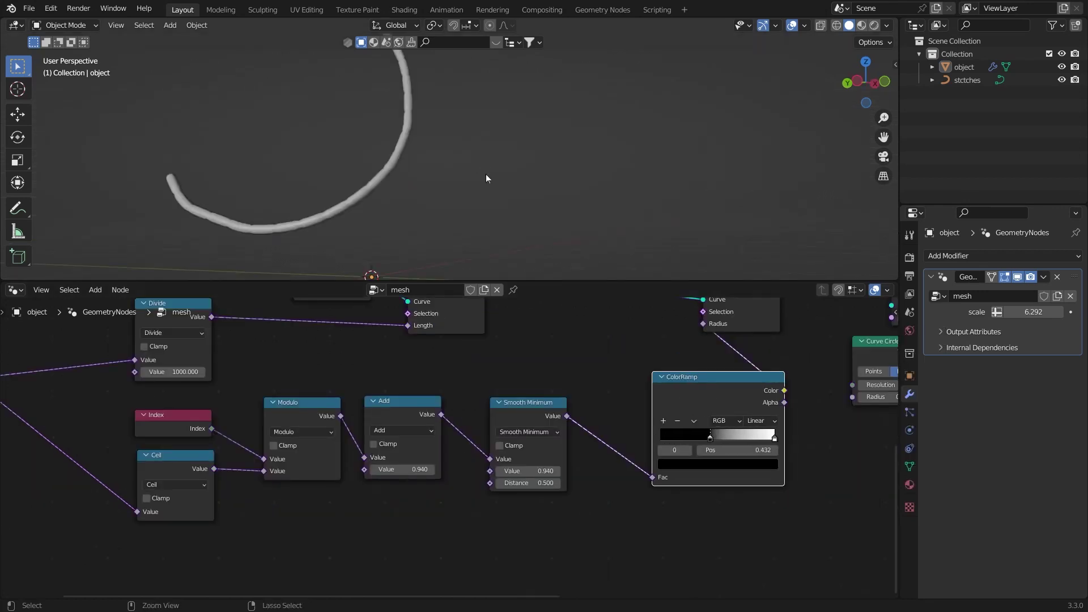
{"action": "mouse_move", "coordinate": [486, 174]}
{"action": "middle_mouse_down"}
{"action": "mouse_move", "coordinate": [482, 160]}
{"action": "mouse_move", "coordinate": [469, 162]}
{"action": "middle_mouse_up"}
{"action": "left_click_drag", "start_coordinate": [423, 469], "coordinate": [376, 454], "text": "shift"}
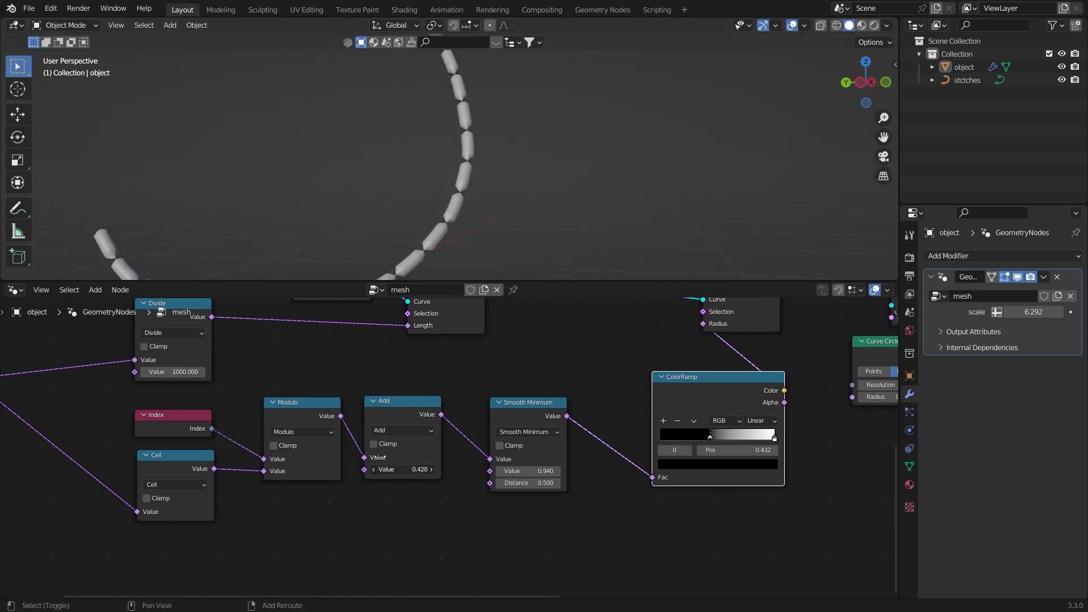
{"action": "mouse_move", "coordinate": [539, 471]}
{"action": "left_mouse_down"}
{"action": "mouse_move", "coordinate": [514, 465]}
{"action": "mouse_move", "coordinate": [529, 468]}
{"action": "left_mouse_up"}
{"action": "left_click_drag", "start_coordinate": [529, 483], "coordinate": [531, 483], "text": "shift"}
{"action": "left_click_drag", "start_coordinate": [710, 439], "coordinate": [711, 438]}
Step: Inspect the stitches up close and move the Ceil node slightly lower beneath the Index node
{"action": "middle_click_drag", "start_coordinate": [425, 364], "coordinate": [472, 379]}
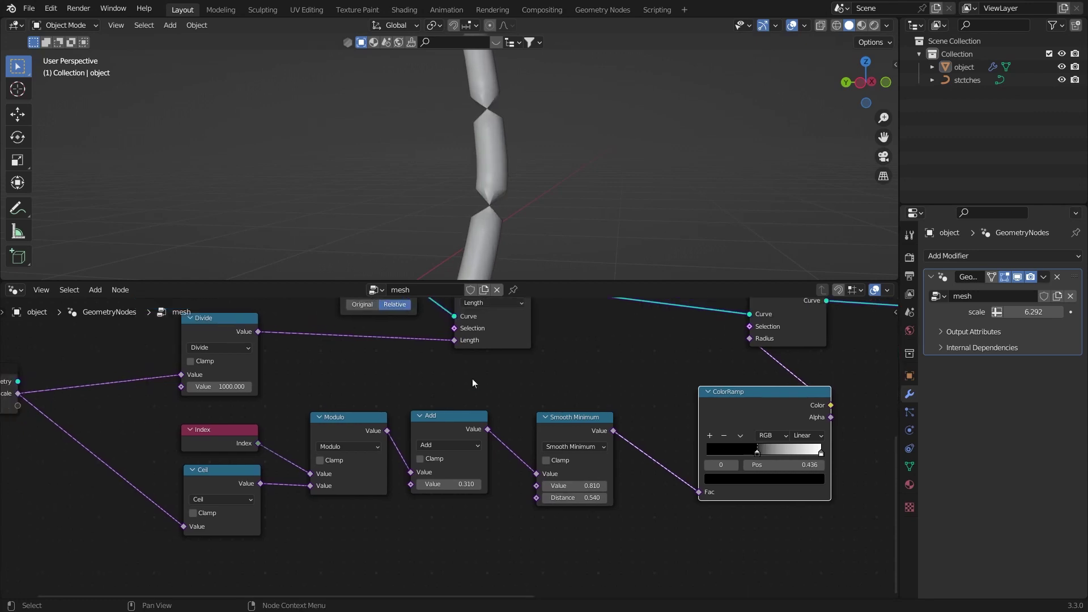
{"action": "middle_click_drag", "start_coordinate": [493, 227], "coordinate": [511, 258]}
{"action": "scroll", "coordinate": [524, 275], "scroll_direction": "down", "scroll_amount": 5}
{"action": "scroll", "coordinate": [470, 170], "scroll_direction": "up", "scroll_amount": 5}
{"action": "middle_click_drag", "start_coordinate": [469, 163], "coordinate": [463, 179]}
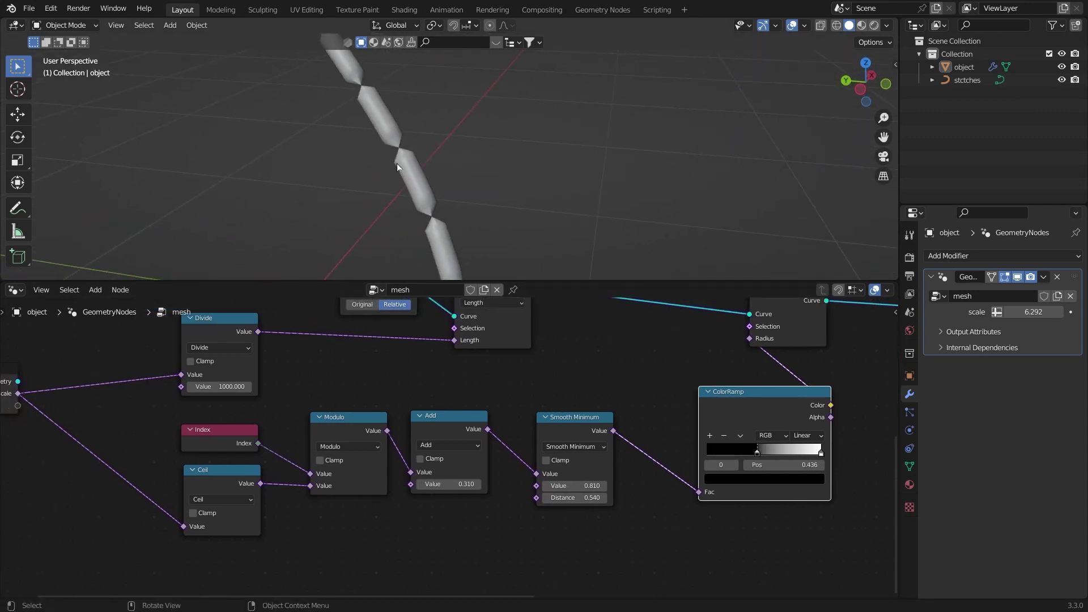
{"action": "middle_click_drag", "start_coordinate": [317, 445], "coordinate": [380, 433]}
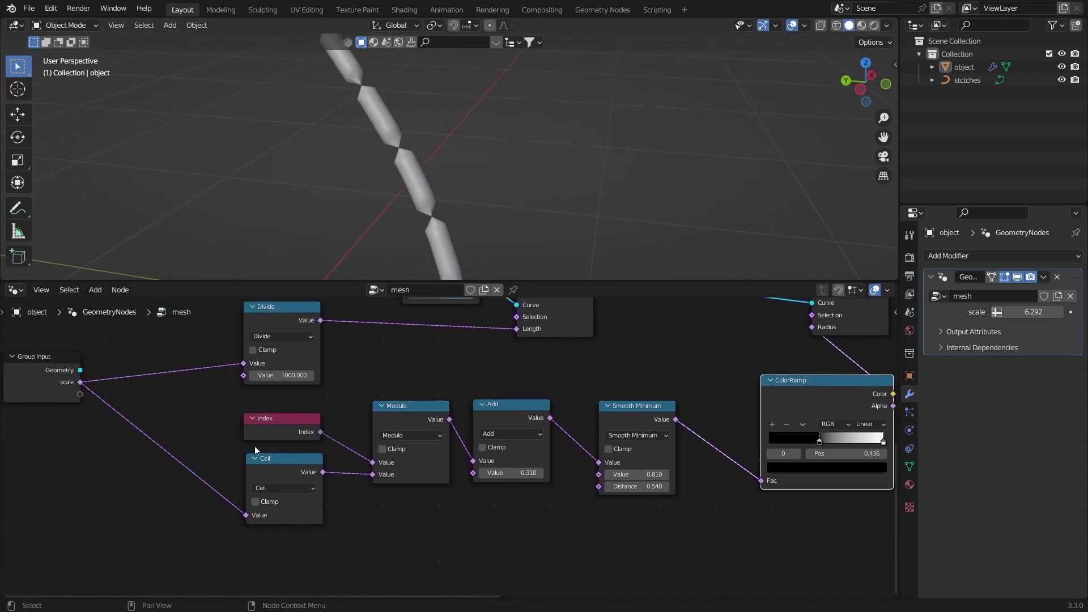
{"action": "left_click_drag", "start_coordinate": [287, 461], "coordinate": [281, 466]}
{"action": "middle_click_drag", "start_coordinate": [531, 436], "coordinate": [497, 441]}
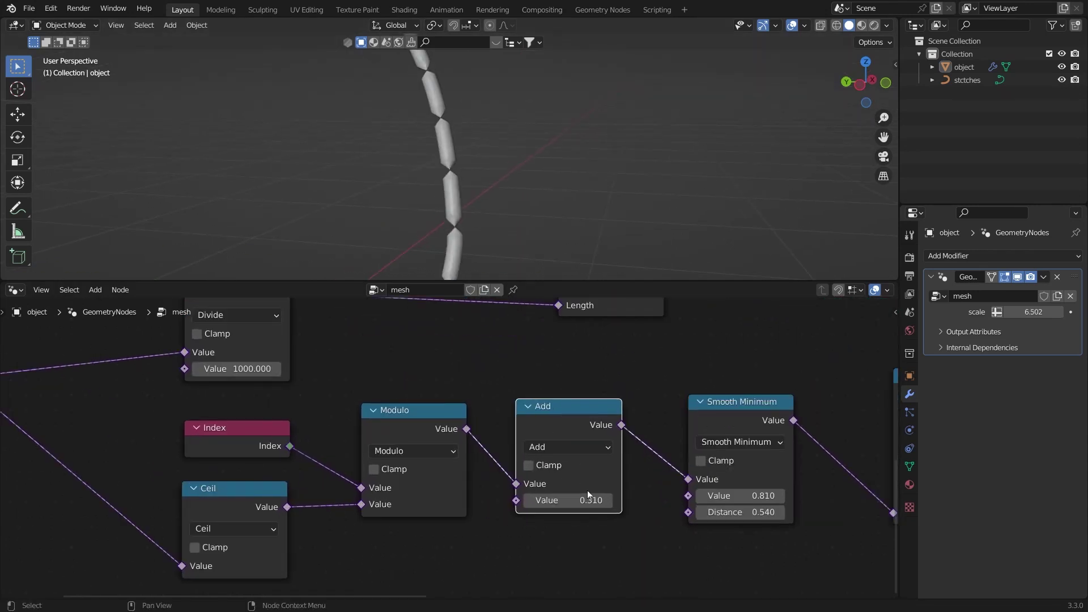
Step: Set the Add node's value to 0.280 and lower the Smooth Minimum node's value
{"action": "left_click_drag", "start_coordinate": [587, 496], "coordinate": [577, 496]}
{"action": "middle_click_drag", "start_coordinate": [669, 490], "coordinate": [555, 465]}
{"action": "scroll", "coordinate": [555, 465], "scroll_direction": "down", "scroll_amount": 3}
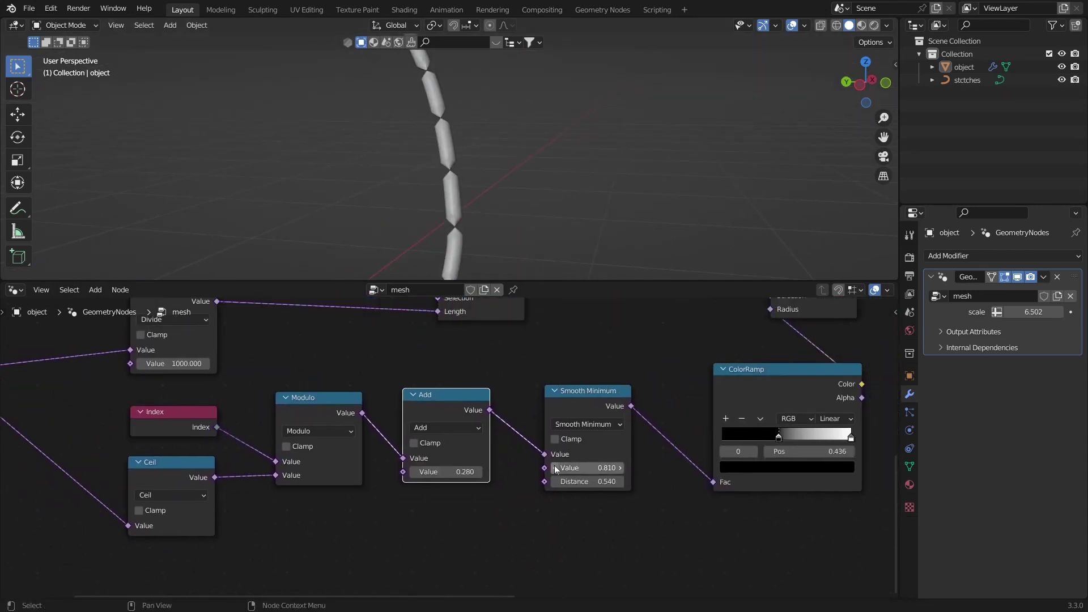
{"action": "scroll", "coordinate": [555, 464], "scroll_direction": "up", "scroll_amount": 1}
{"action": "left_click_drag", "start_coordinate": [590, 471], "coordinate": [561, 471]}
Step: Move the Curve Circle node beneath Curve to Mesh and set the modifier's scale to 6.232
{"action": "middle_click_drag", "start_coordinate": [595, 190], "coordinate": [598, 179]}
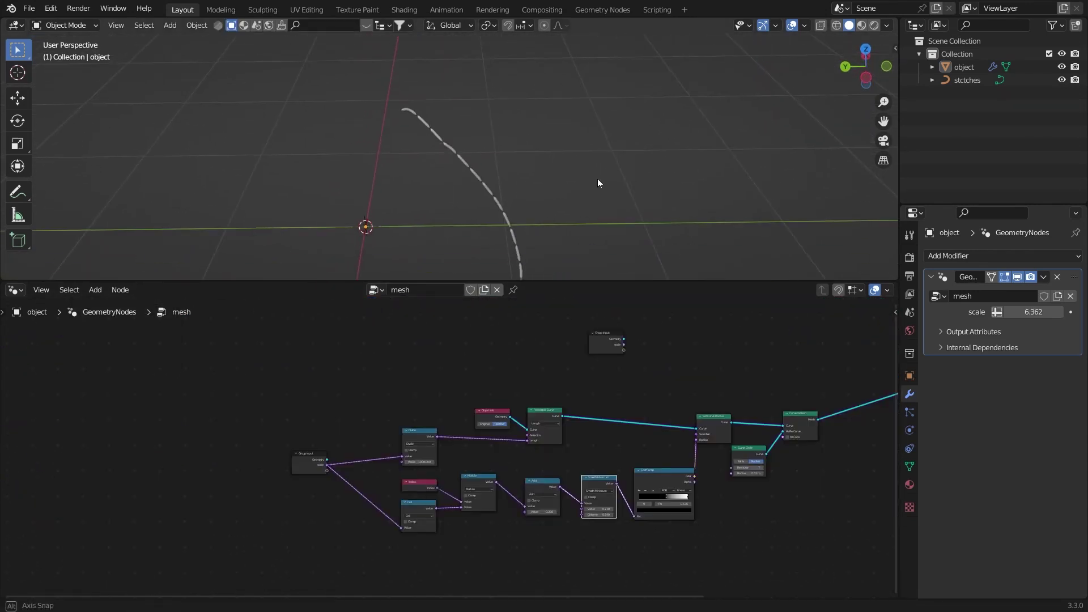
{"action": "scroll", "coordinate": [590, 154], "scroll_direction": "up", "scroll_amount": 5}
{"action": "middle_click_drag", "start_coordinate": [686, 455], "coordinate": [496, 441]}
{"action": "scroll", "coordinate": [496, 441], "scroll_direction": "up", "scroll_amount": 2}
{"action": "left_click_drag", "start_coordinate": [606, 425], "coordinate": [675, 437]}
{"action": "middle_click_drag", "start_coordinate": [598, 356], "coordinate": [612, 372]}
{"action": "left_click", "coordinate": [611, 372]}
{"action": "scroll", "coordinate": [665, 204], "scroll_direction": "down", "scroll_amount": 2}
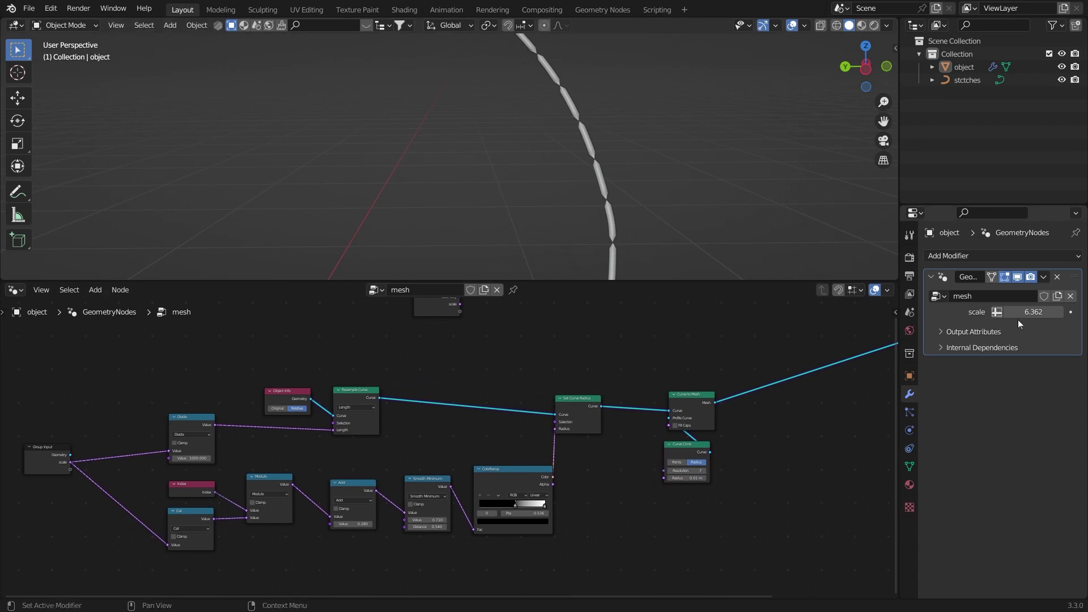
{"action": "mouse_move", "coordinate": [1019, 315]}
{"action": "left_mouse_down"}
{"action": "mouse_move", "coordinate": [1051, 328]}
{"action": "mouse_move", "coordinate": [1013, 329]}
{"action": "left_mouse_up"}
Step: Move the unconnected Group Input node above the start of the node chain and connect its Geometry to Group Output
{"action": "middle_click_drag", "start_coordinate": [447, 358], "coordinate": [511, 415]}
{"action": "left_click_drag", "start_coordinate": [504, 356], "coordinate": [298, 358]}
{"action": "middle_click_drag", "start_coordinate": [338, 331], "coordinate": [267, 383]}
{"action": "scroll", "coordinate": [267, 400], "scroll_direction": "down", "scroll_amount": 3}
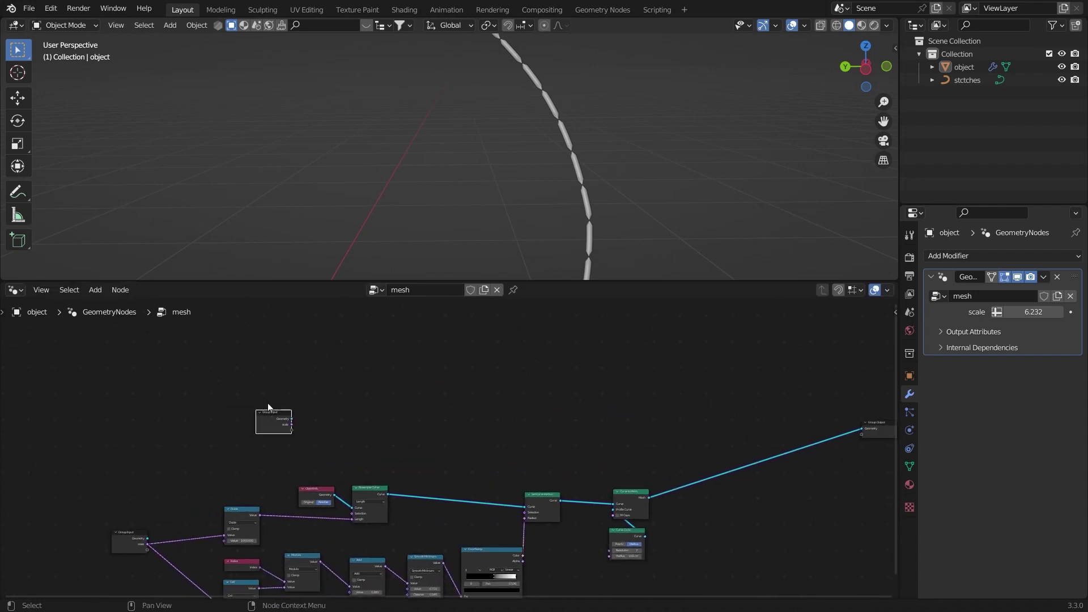
{"action": "left_click_drag", "start_coordinate": [294, 420], "coordinate": [862, 429]}
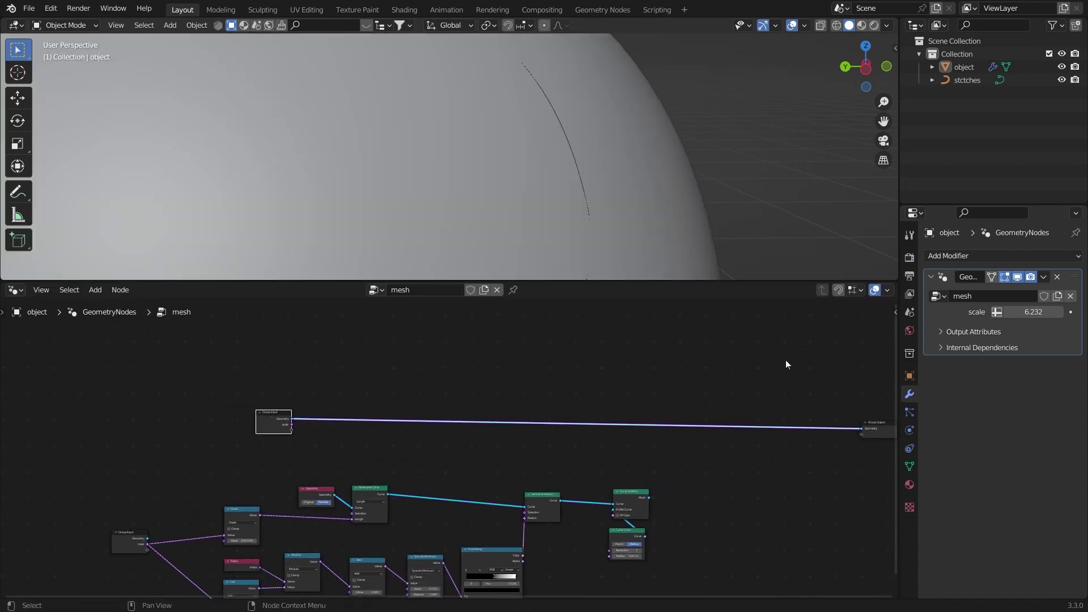
{"action": "scroll", "coordinate": [467, 203], "scroll_direction": "down", "scroll_amount": 4}
{"action": "scroll", "coordinate": [417, 178], "scroll_direction": "down", "scroll_amount": 1}
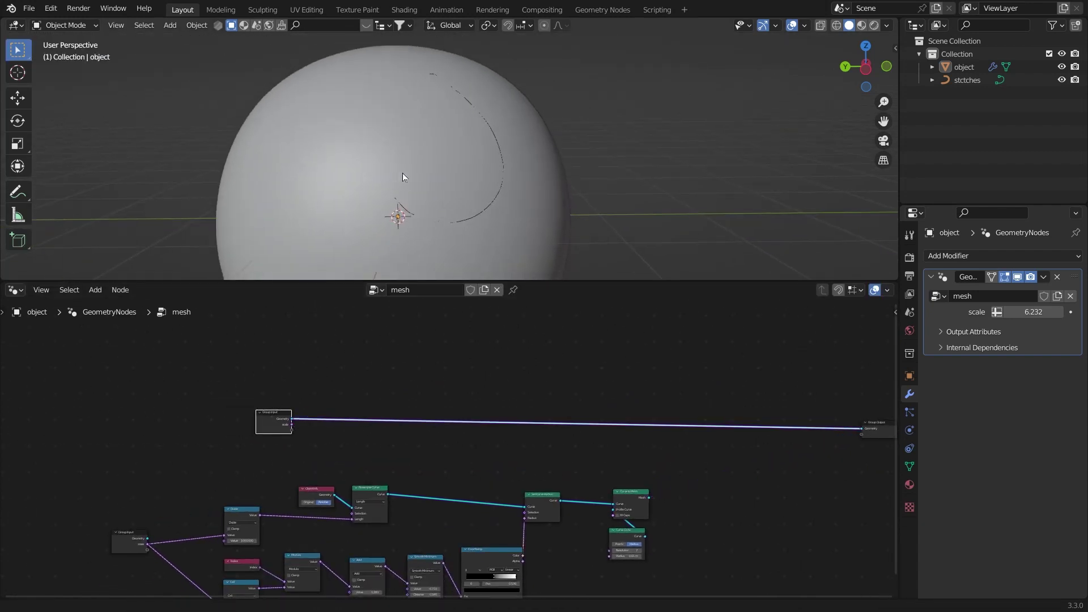
Step: Cut the link between Group Input and Group Output, and connect Group Input's Geometry to a new Raycast node's Target Geometry
{"action": "middle_click_drag", "start_coordinate": [403, 172], "coordinate": [431, 192]}
{"action": "right_click_drag", "start_coordinate": [447, 414], "coordinate": [440, 430], "text": "ctrl"}
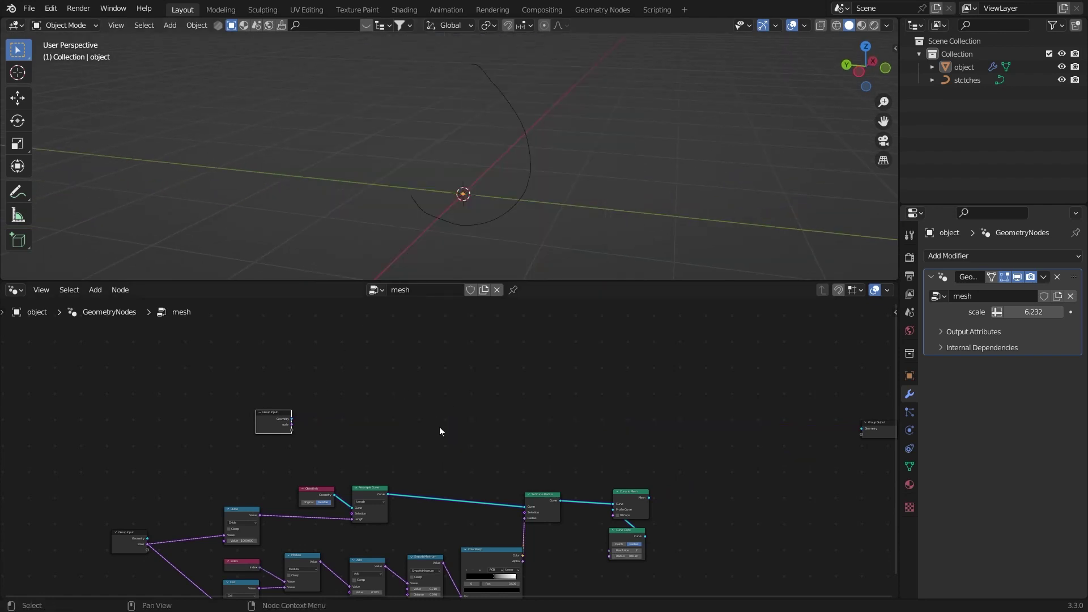
{"action": "scroll", "coordinate": [283, 362], "scroll_direction": "up", "scroll_amount": 2}
{"action": "left_click_drag", "start_coordinate": [164, 413], "coordinate": [317, 388]}
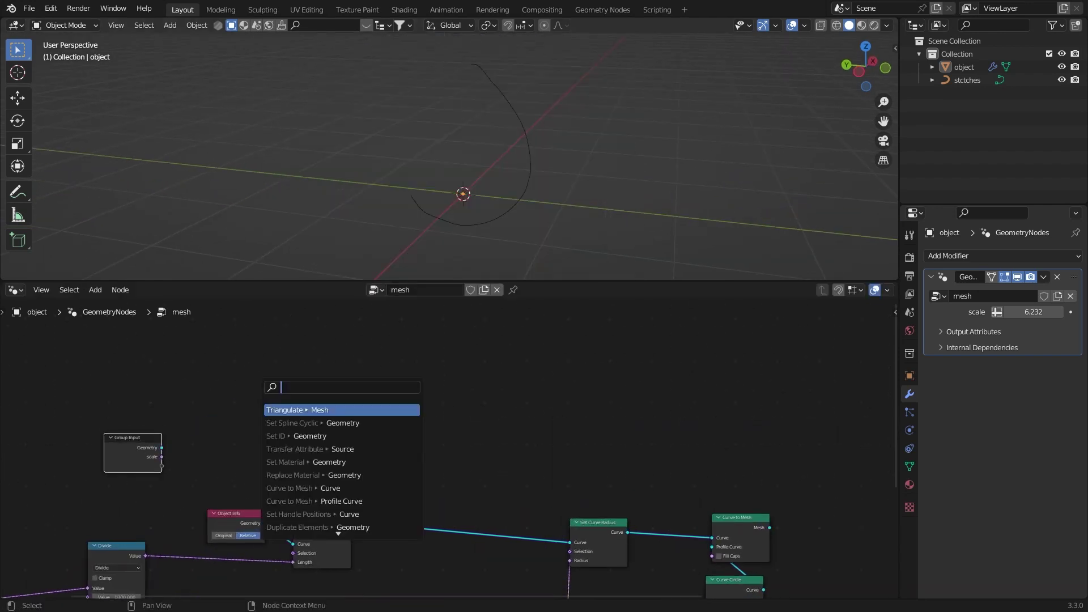
{"action": "type", "text": "ray"}
{"action": "key", "text": "Return"}
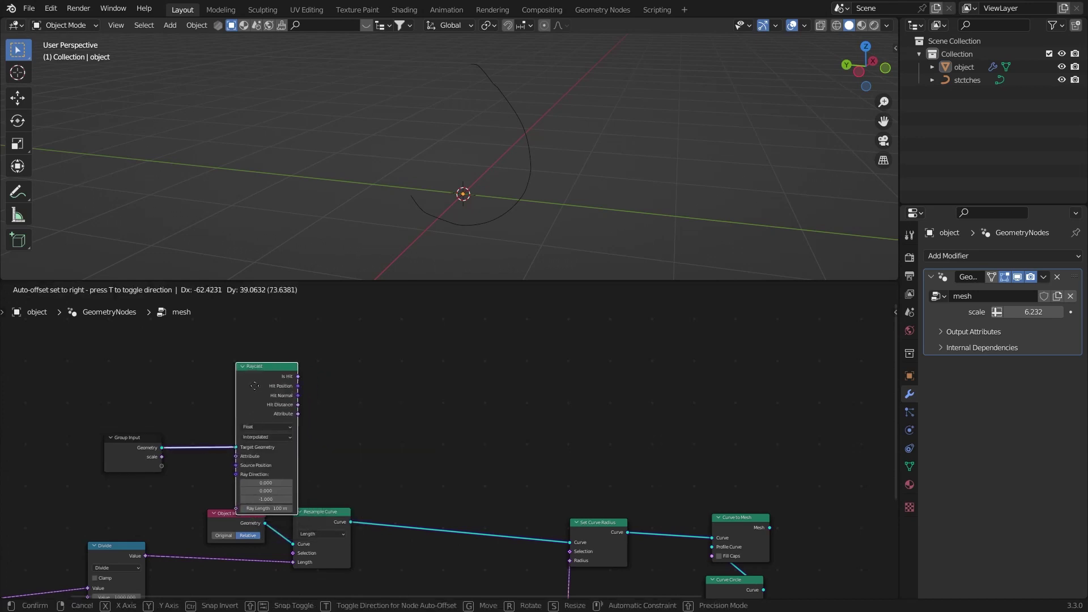
{"action": "left_click", "coordinate": [255, 371]}
Step: Spread the nodes apart, moving Object Info well away from Resample Curve to make room on the link between them
{"action": "middle_click_drag", "start_coordinate": [482, 192], "coordinate": [603, 158]}
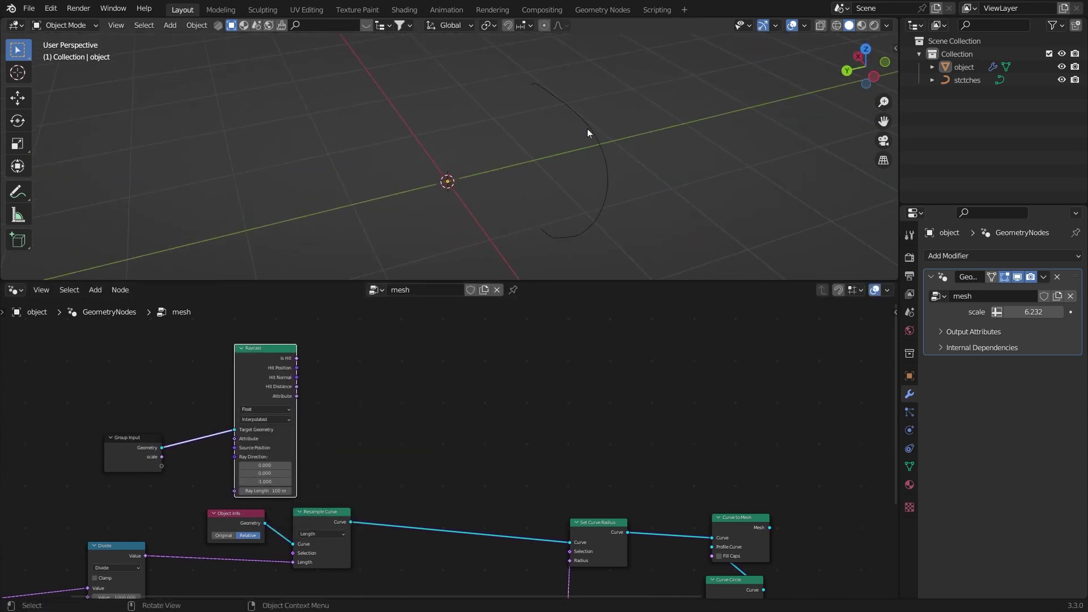
{"action": "middle_click_drag", "start_coordinate": [564, 130], "coordinate": [528, 77]}
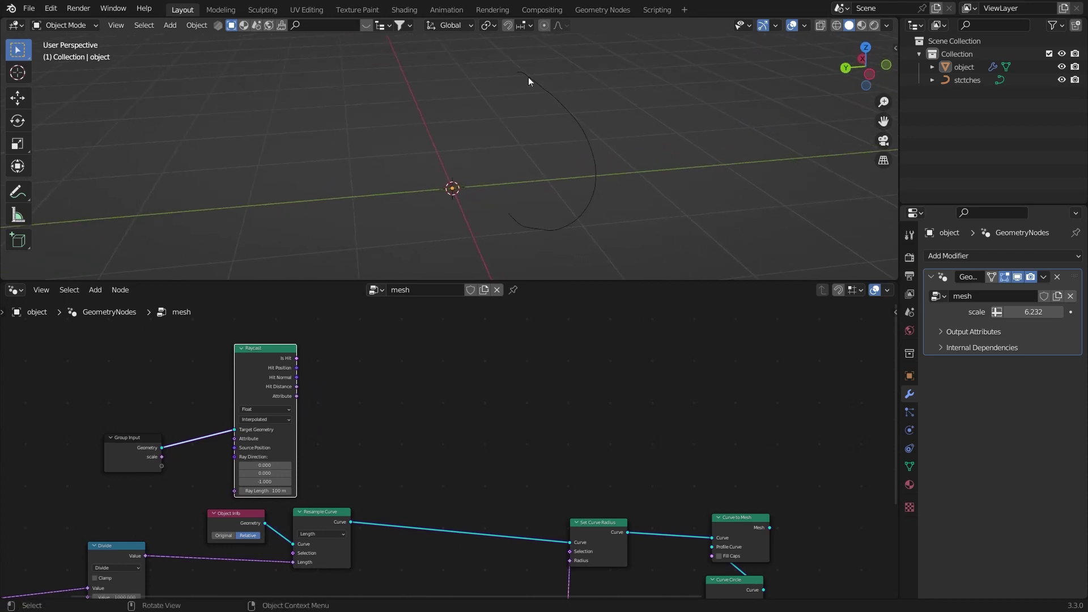
{"action": "middle_click_drag", "start_coordinate": [469, 134], "coordinate": [442, 130]}
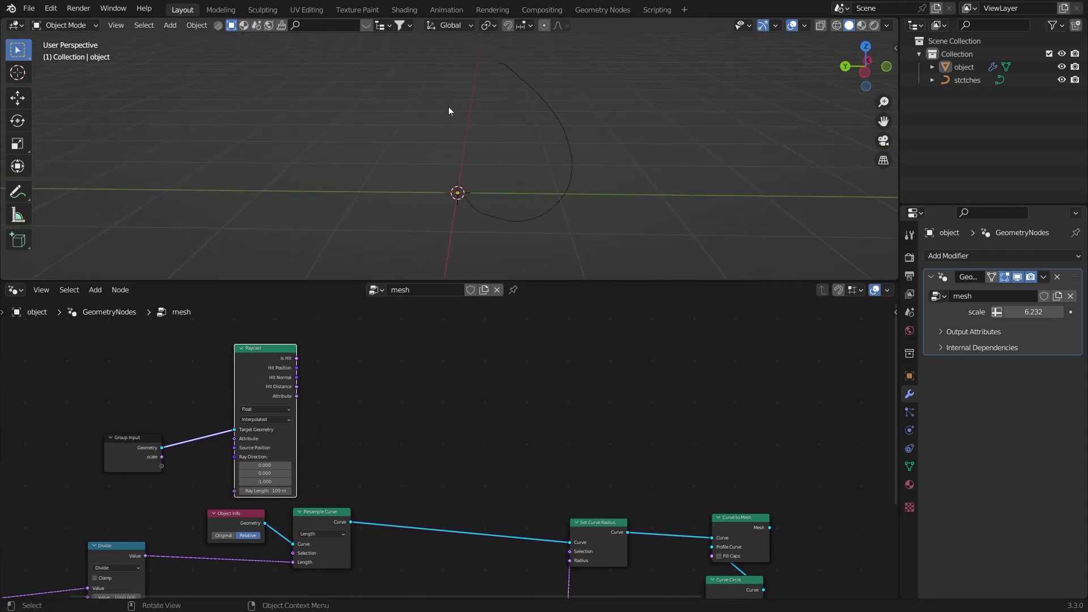
{"action": "scroll", "coordinate": [366, 365], "scroll_direction": "up", "scroll_amount": 2}
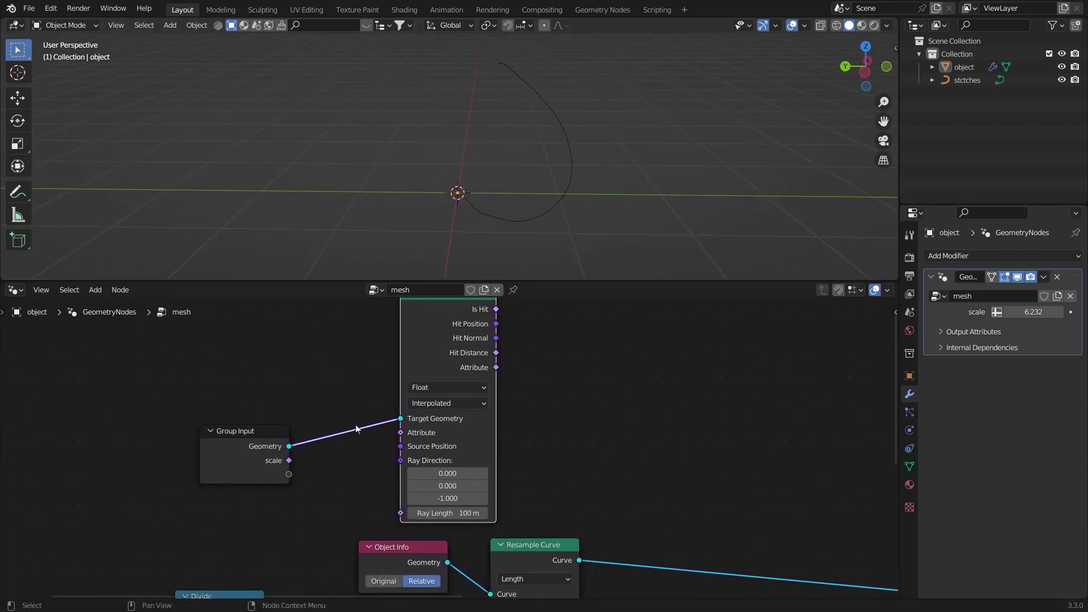
{"action": "middle_click_drag", "start_coordinate": [383, 424], "coordinate": [414, 434]}
{"action": "mouse_move", "coordinate": [303, 418]}
{"action": "left_mouse_down"}
{"action": "mouse_move", "coordinate": [301, 402]}
{"action": "mouse_move", "coordinate": [303, 417]}
{"action": "left_mouse_up"}
{"action": "scroll", "coordinate": [422, 366], "scroll_direction": "down", "scroll_amount": 5}
{"action": "left_click_drag", "start_coordinate": [420, 473], "coordinate": [197, 415]}
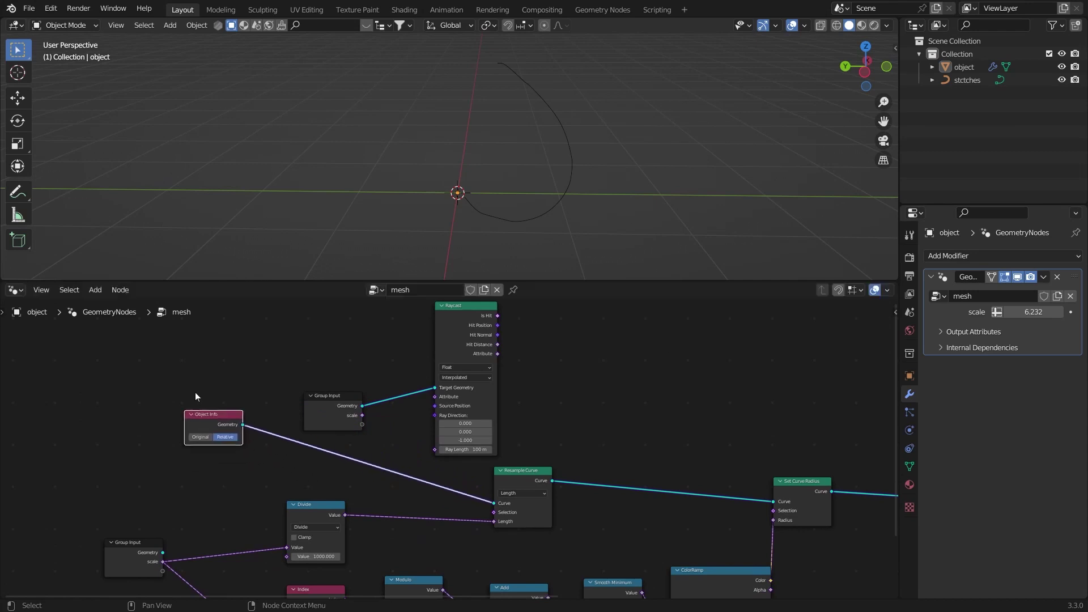
{"action": "middle_click_drag", "start_coordinate": [197, 396], "coordinate": [396, 479]}
{"action": "left_click_drag", "start_coordinate": [400, 496], "coordinate": [225, 441]}
{"action": "left_click_drag", "start_coordinate": [533, 478], "coordinate": [440, 345]}
{"action": "left_click_drag", "start_coordinate": [652, 422], "coordinate": [532, 338]}
{"action": "middle_click_drag", "start_coordinate": [495, 469], "coordinate": [545, 431]}
Step: Insert a Set Position node on the link between Object Info and Resample Curve
{"action": "key", "text": "shift+a"}
{"action": "left_click", "coordinate": [503, 328]}
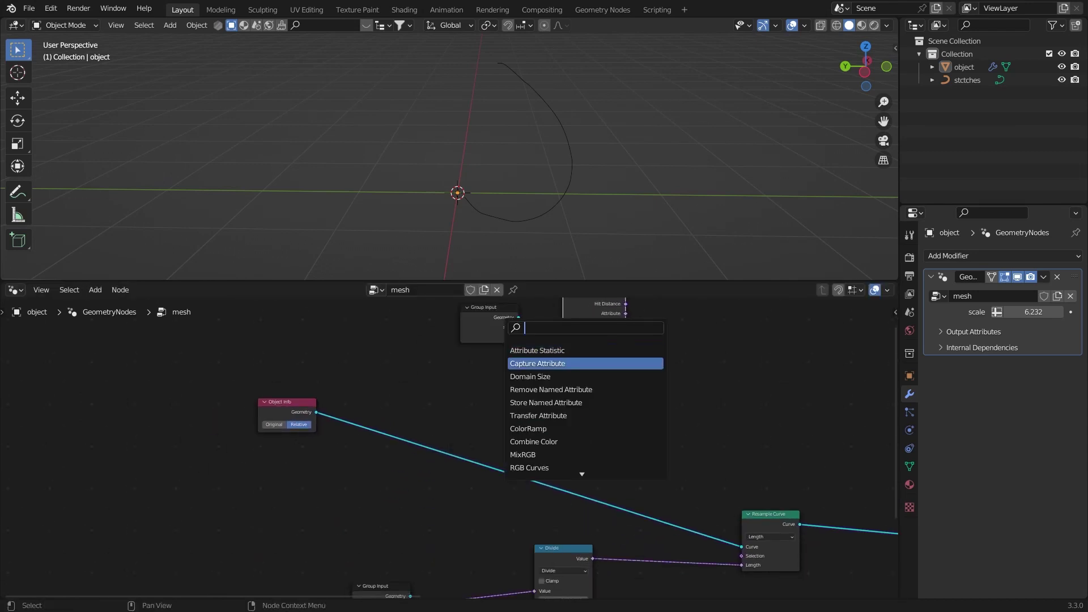
{"action": "type", "text": "set po"}
{"action": "key", "text": "Return"}
{"action": "left_click", "coordinate": [556, 445]}
{"action": "middle_click_drag", "start_coordinate": [556, 444], "coordinate": [591, 452]}
{"action": "scroll", "coordinate": [601, 449], "scroll_direction": "down", "scroll_amount": 1}
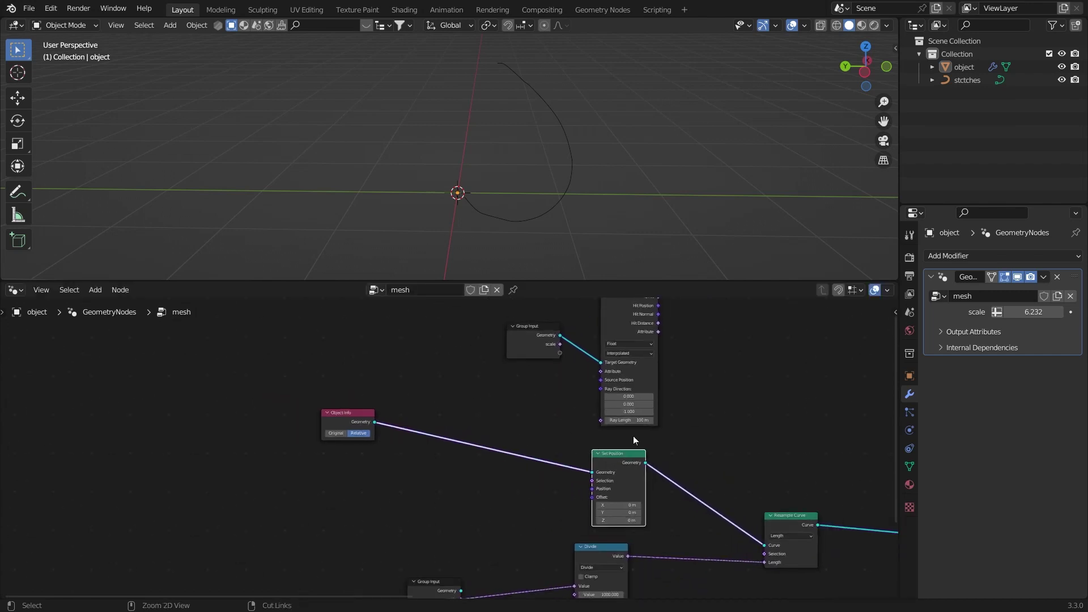
Step: Move Group Input and Raycast ahead of the Set Position node, and bring Object Info closer to Set Position
{"action": "left_click_drag", "start_coordinate": [703, 336], "coordinate": [548, 332]}
{"action": "key", "text": "g"}
{"action": "left_click", "coordinate": [215, 494]}
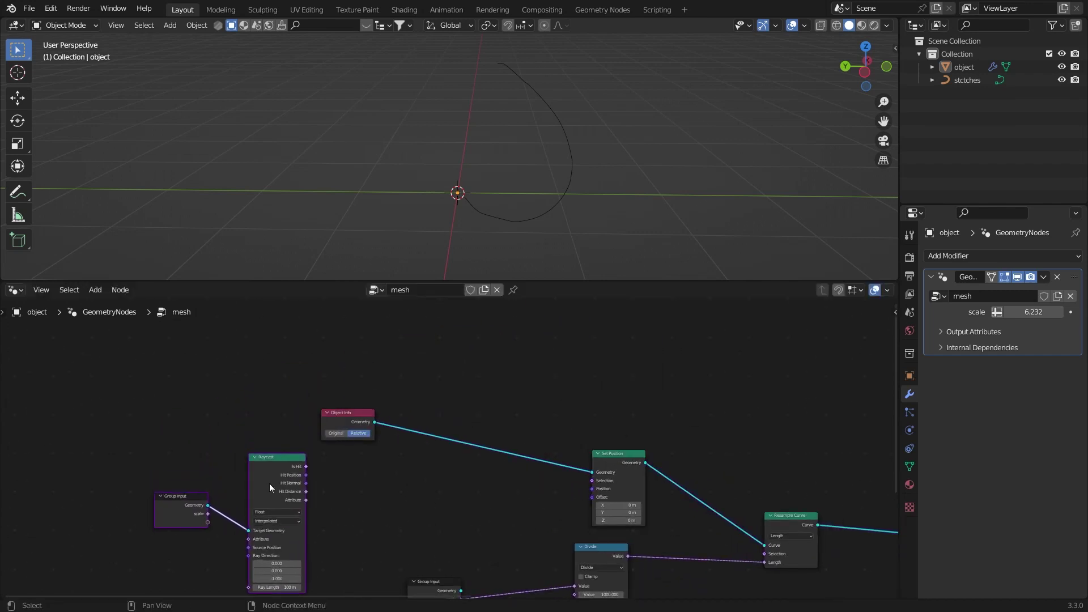
{"action": "left_click_drag", "start_coordinate": [347, 414], "coordinate": [486, 409]}
Step: Connect Raycast's Hit Position to Set Position's Position and its Is Hit to Selection
{"action": "middle_click_drag", "start_coordinate": [309, 475], "coordinate": [374, 426]}
{"action": "scroll", "coordinate": [375, 426], "scroll_direction": "up", "scroll_amount": 5}
{"action": "left_click_drag", "start_coordinate": [372, 426], "coordinate": [788, 448]}
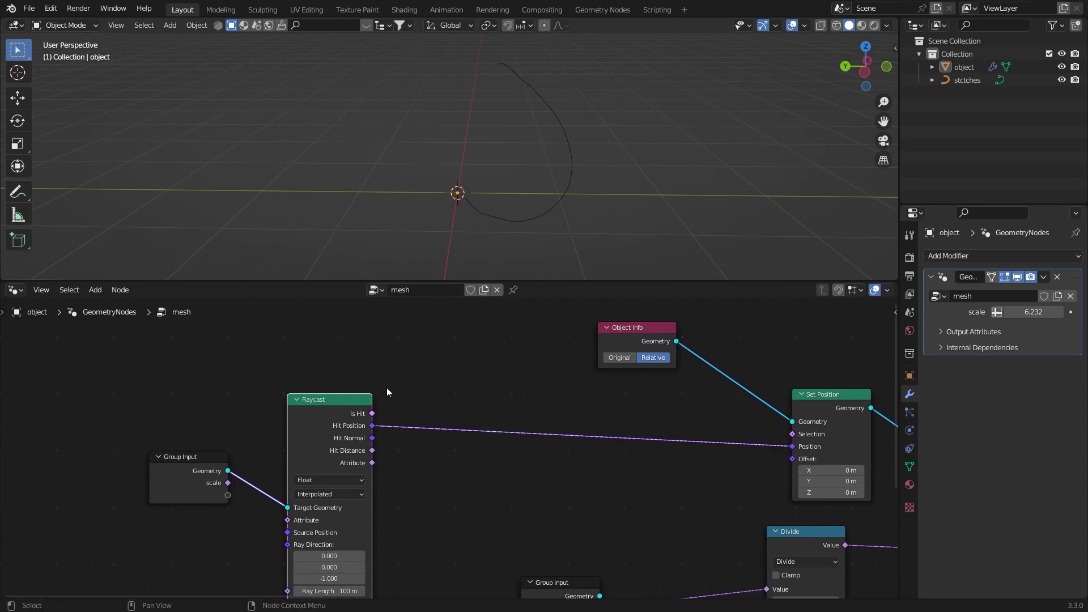
{"action": "left_click_drag", "start_coordinate": [373, 414], "coordinate": [795, 437]}
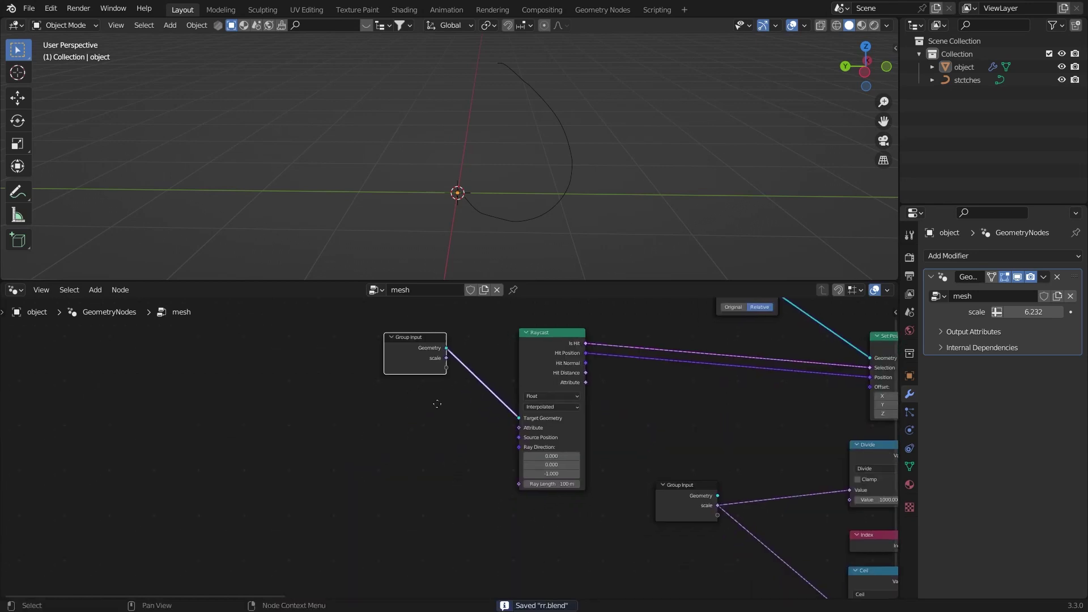
Step: Add a Normal node beneath the Raycast's Group Input and connect it to Raycast's Ray Direction
{"action": "middle_click_drag", "start_coordinate": [434, 404], "coordinate": [457, 379]}
{"action": "scroll", "coordinate": [457, 380], "scroll_direction": "up", "scroll_amount": 4}
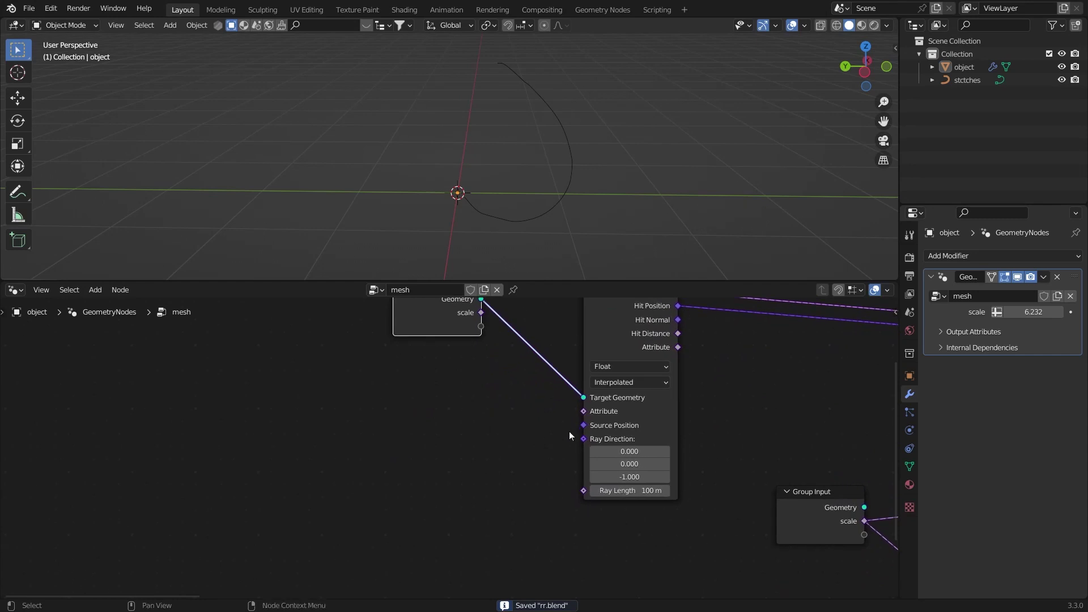
{"action": "middle_click_drag", "start_coordinate": [554, 427], "coordinate": [543, 438]}
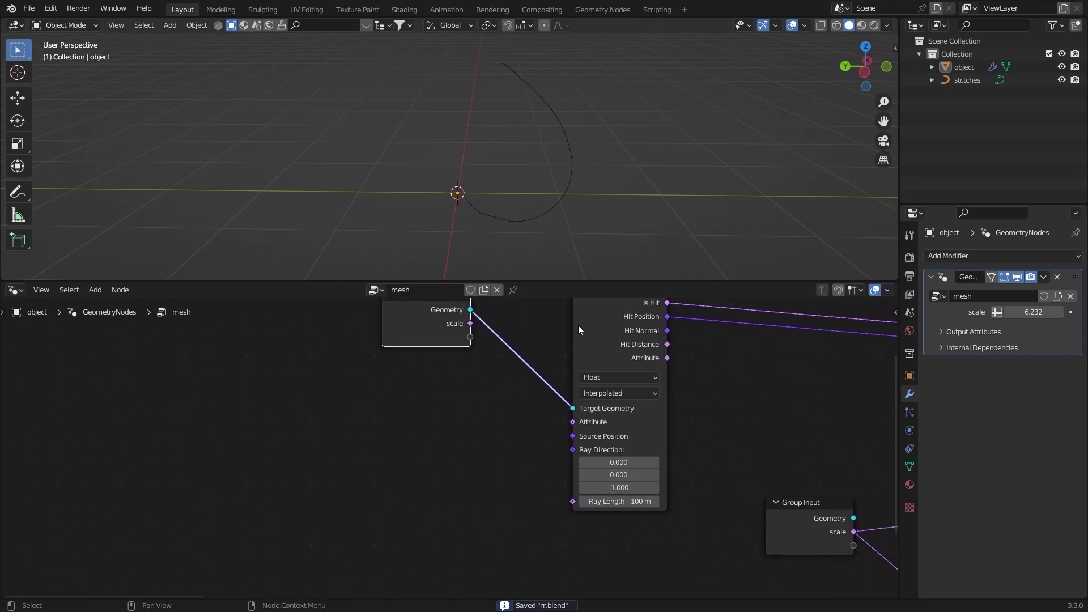
{"action": "middle_click_drag", "start_coordinate": [492, 413], "coordinate": [523, 453]}
{"action": "key", "text": "shift+a"}
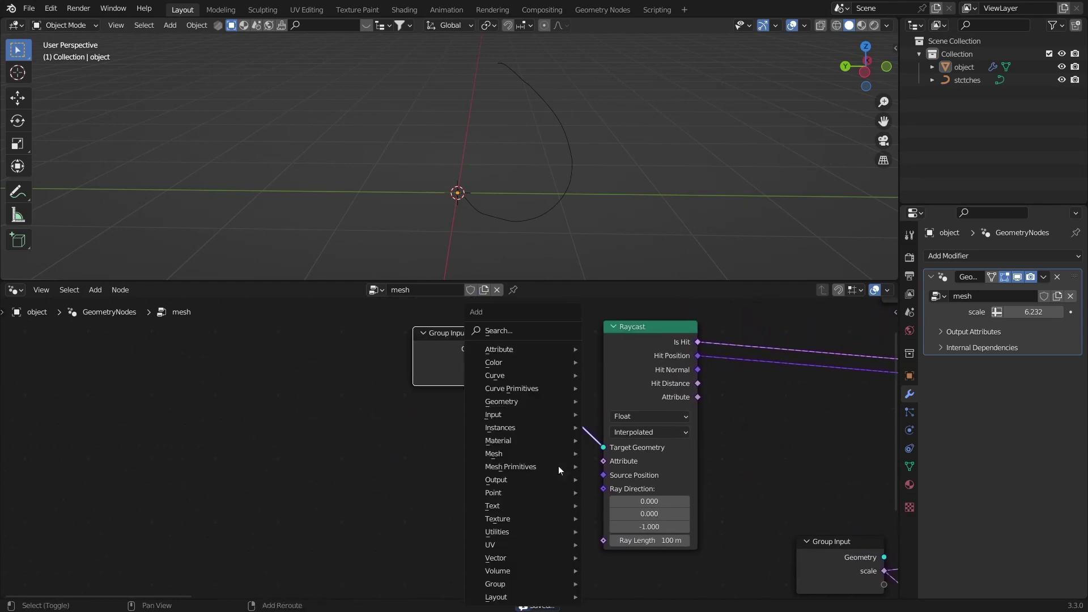
{"action": "left_click", "coordinate": [506, 332]}
{"action": "type", "text": "normal"}
{"action": "key", "text": "Return"}
{"action": "left_click", "coordinate": [507, 499]}
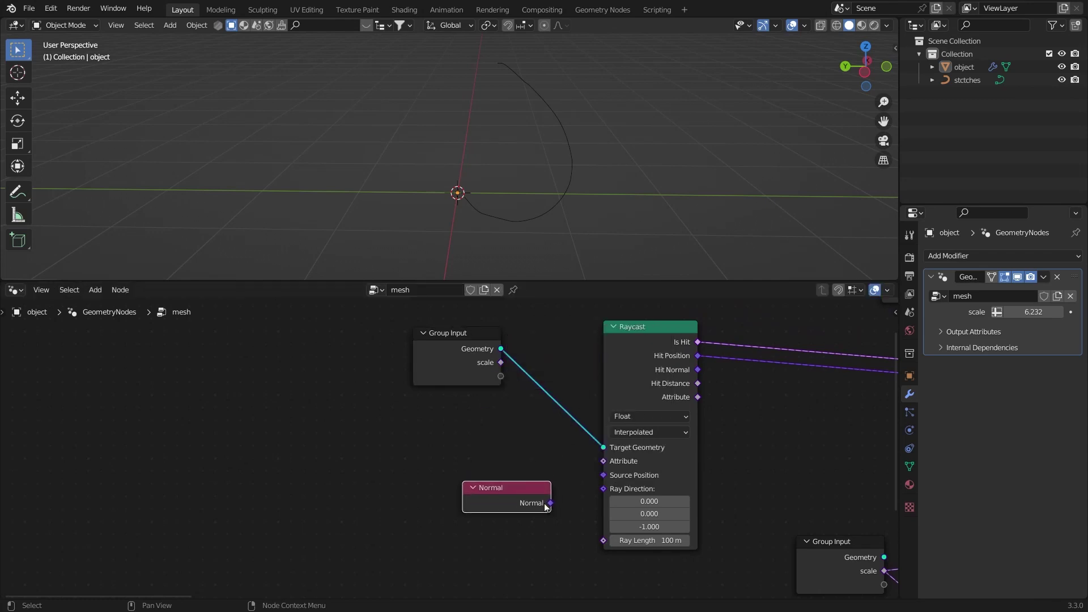
{"action": "left_click_drag", "start_coordinate": [551, 503], "coordinate": [603, 489]}
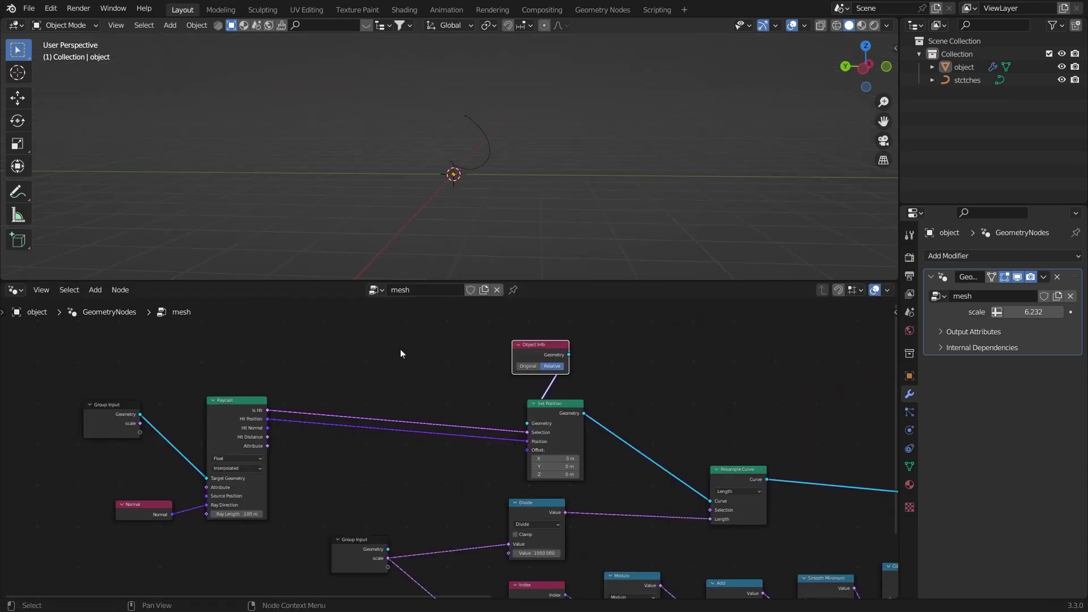
Step: Connect Curve to Mesh's Mesh output to the Group Output's Geometry
{"action": "scroll", "coordinate": [218, 431], "scroll_direction": "down", "scroll_amount": 3}
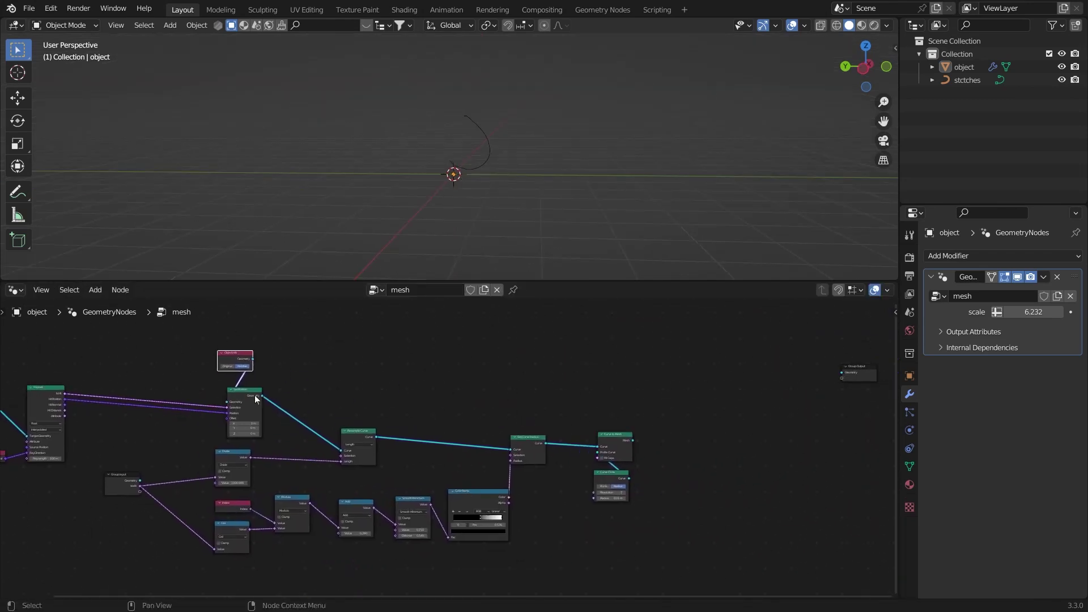
{"action": "middle_click_drag", "start_coordinate": [535, 389], "coordinate": [468, 423]}
{"action": "middle_click_drag", "start_coordinate": [543, 460], "coordinate": [520, 469]}
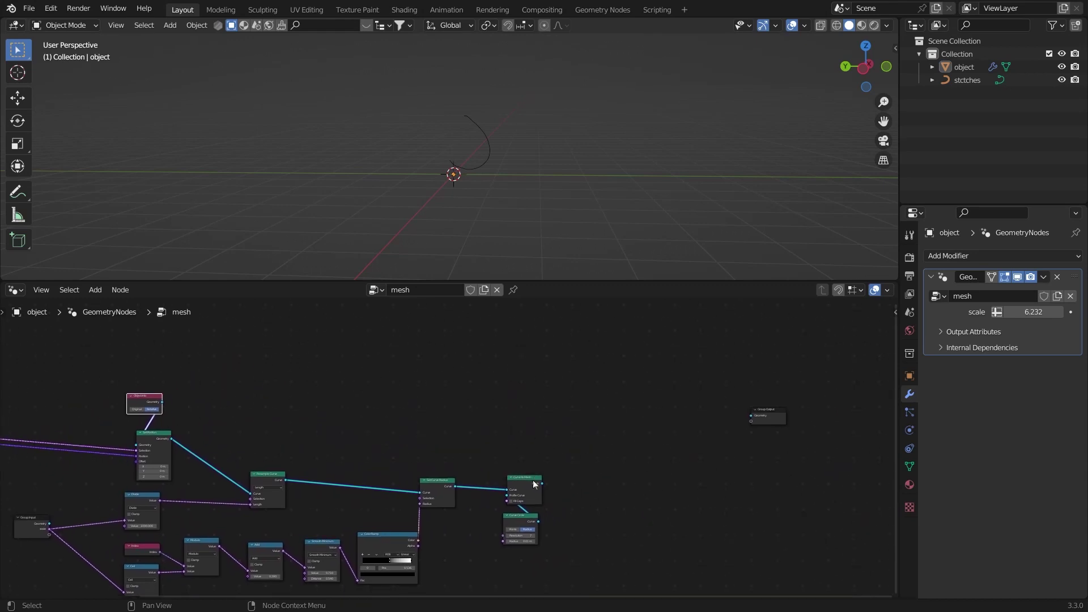
{"action": "scroll", "coordinate": [534, 484], "scroll_direction": "up", "scroll_amount": 2}
{"action": "left_click_drag", "start_coordinate": [574, 496], "coordinate": [854, 405]}
{"action": "middle_click_drag", "start_coordinate": [510, 148], "coordinate": [539, 170]}
Step: Insert a Join Geometry node between Curve to Mesh and Group Output
{"action": "key", "text": "shift+a"}
{"action": "left_click", "coordinate": [624, 328]}
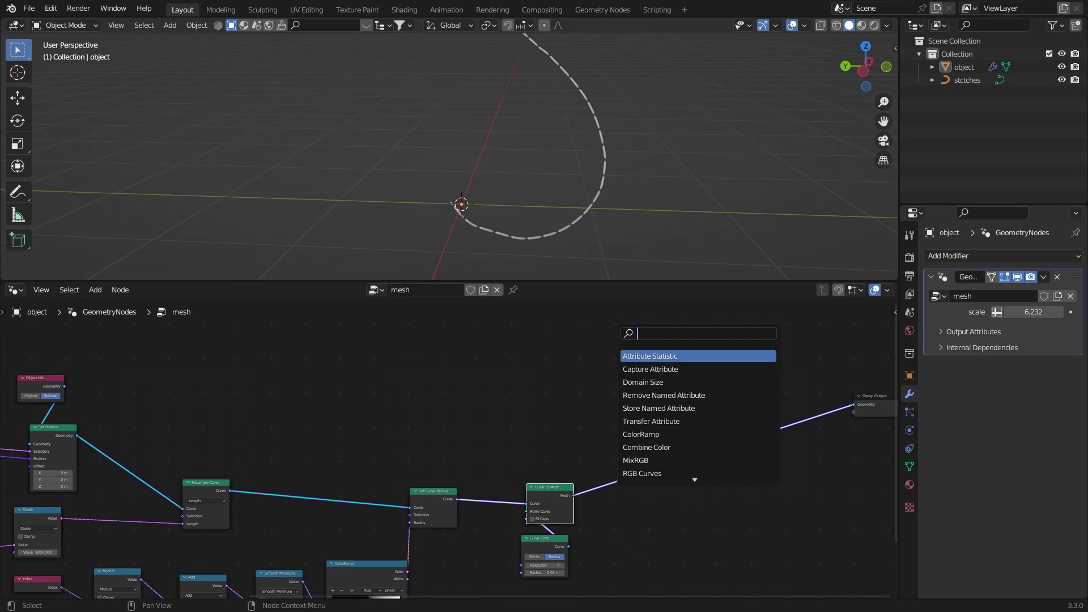
{"action": "key", "text": "Escape"}
{"action": "scroll", "coordinate": [692, 462], "scroll_direction": "right", "scroll_amount": 5, "text": "ctrl"}
Step: Add another Group Input node above Join Geometry and connect its Geometry to Join Geometry
{"action": "key", "text": "shift+a"}
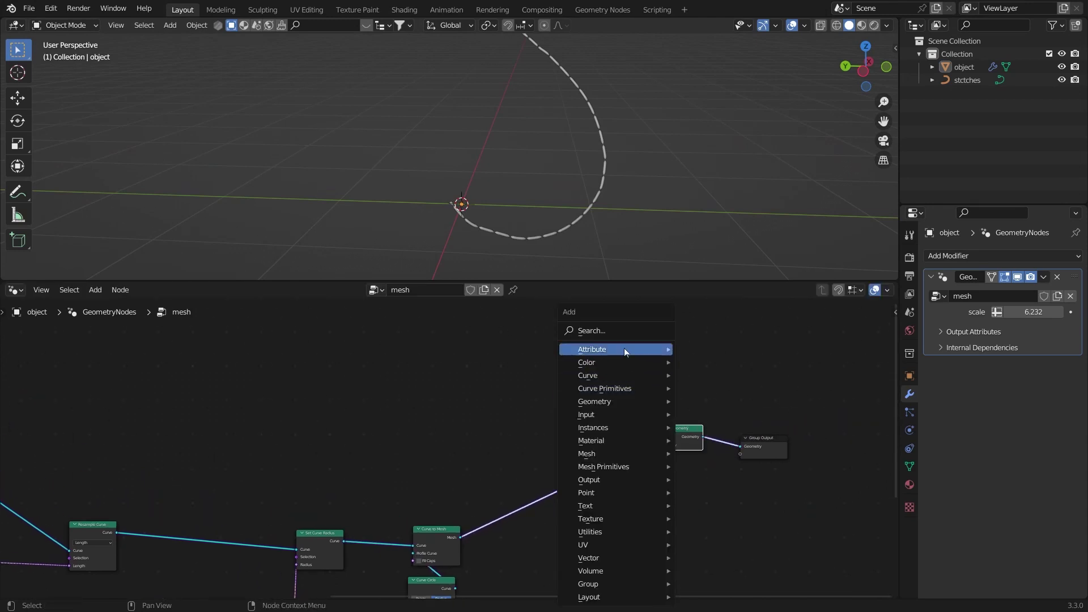
{"action": "left_click", "coordinate": [623, 331]}
{"action": "type", "text": "inp"}
{"action": "key", "text": "Return"}
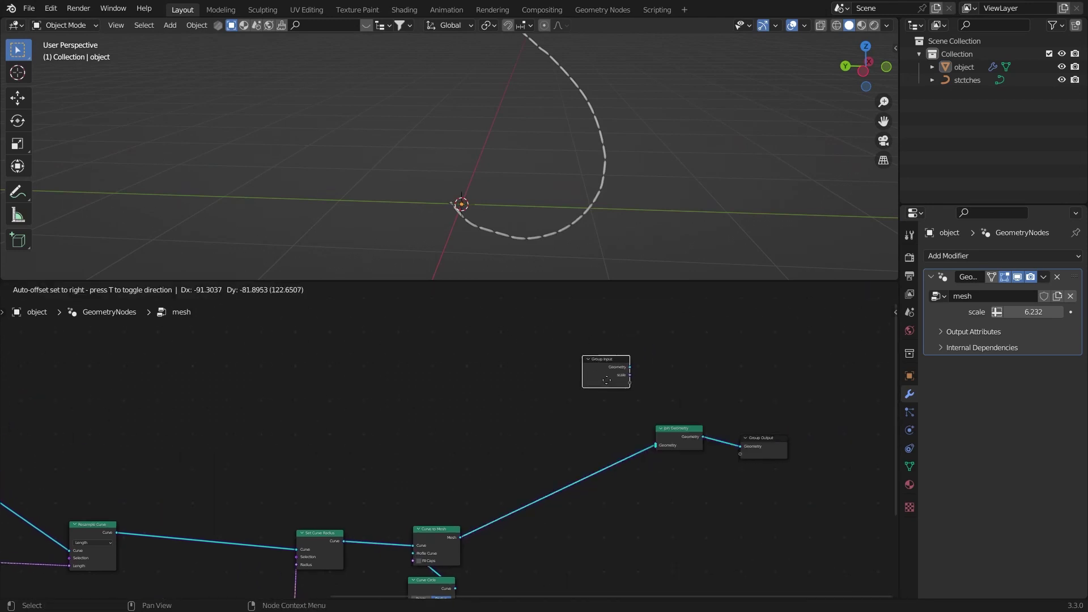
{"action": "left_click", "coordinate": [571, 377]}
{"action": "scroll", "coordinate": [574, 377], "scroll_direction": "up", "scroll_amount": 1}
{"action": "left_click_drag", "start_coordinate": [641, 375], "coordinate": [719, 444]}
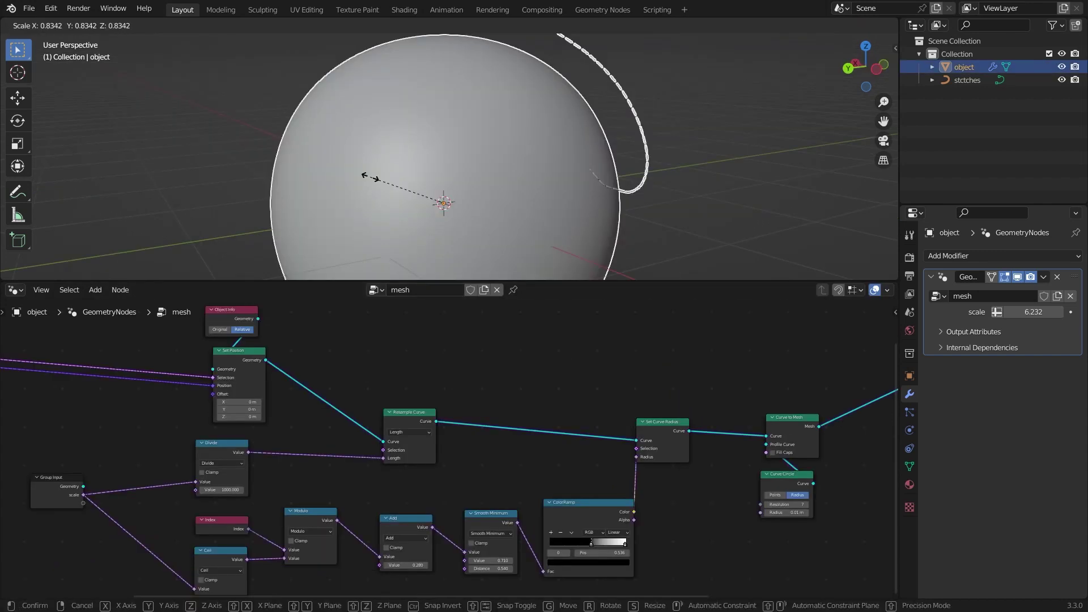
Step: Try scaling the sphere to test how the stitches follow its surface, cancelling each scale change
{"action": "right_click", "coordinate": [371, 178]}
{"action": "middle_click_drag", "start_coordinate": [427, 218], "coordinate": [402, 240]}
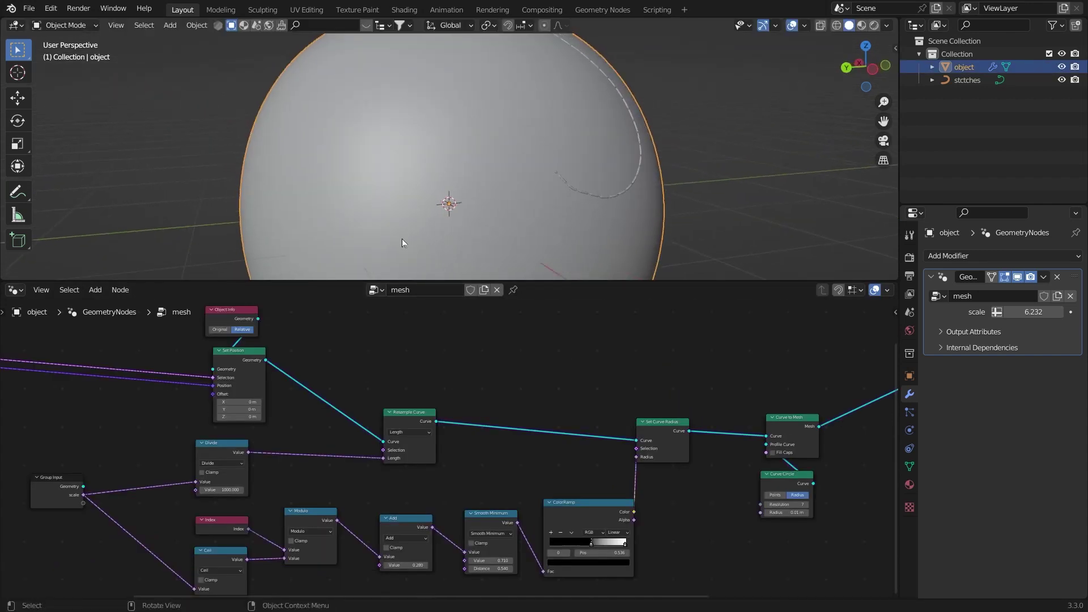
{"action": "key", "text": "s"}
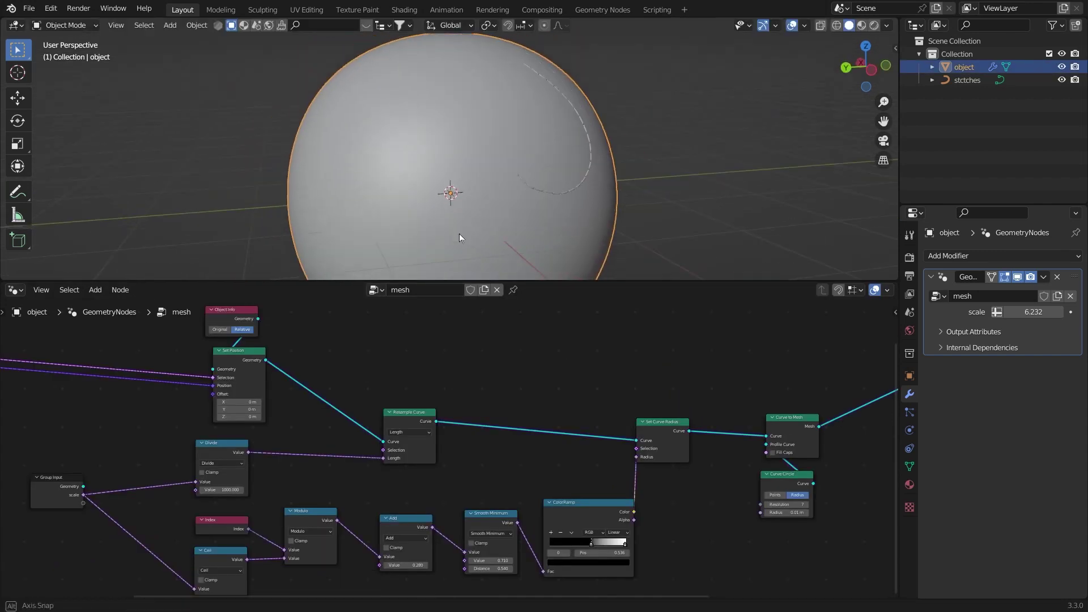
{"action": "key", "text": "Escape"}
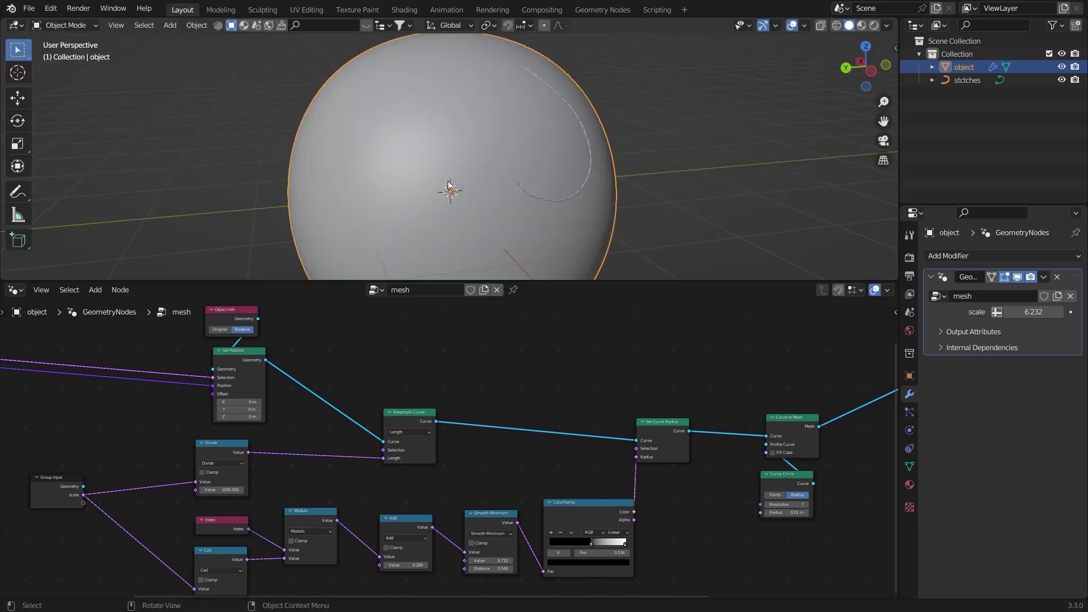
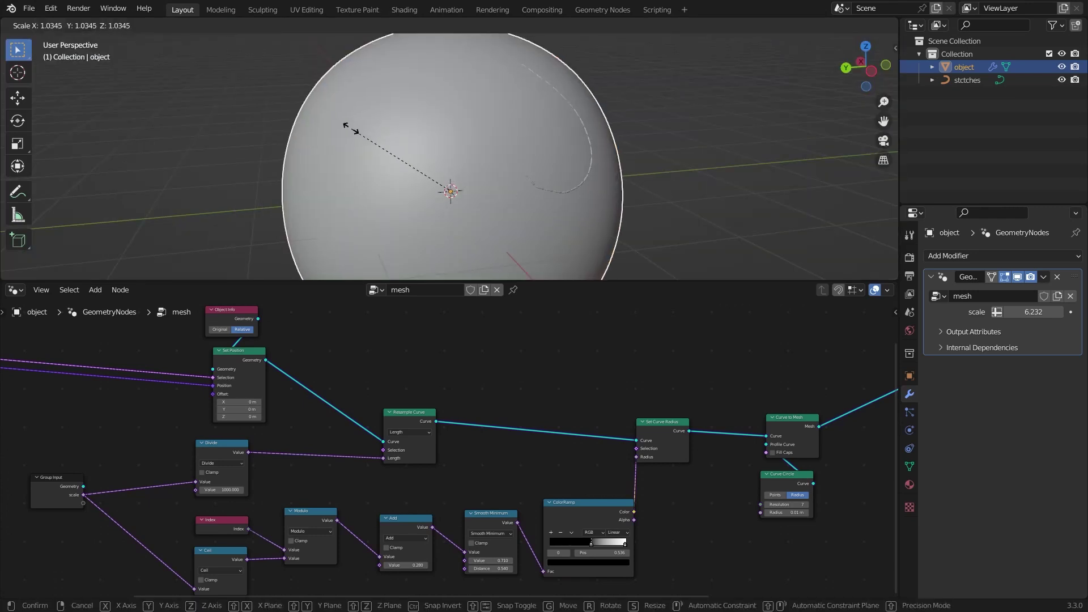
{"action": "key", "text": "Escape"}
{"action": "middle_click_drag", "start_coordinate": [477, 170], "coordinate": [500, 169]}
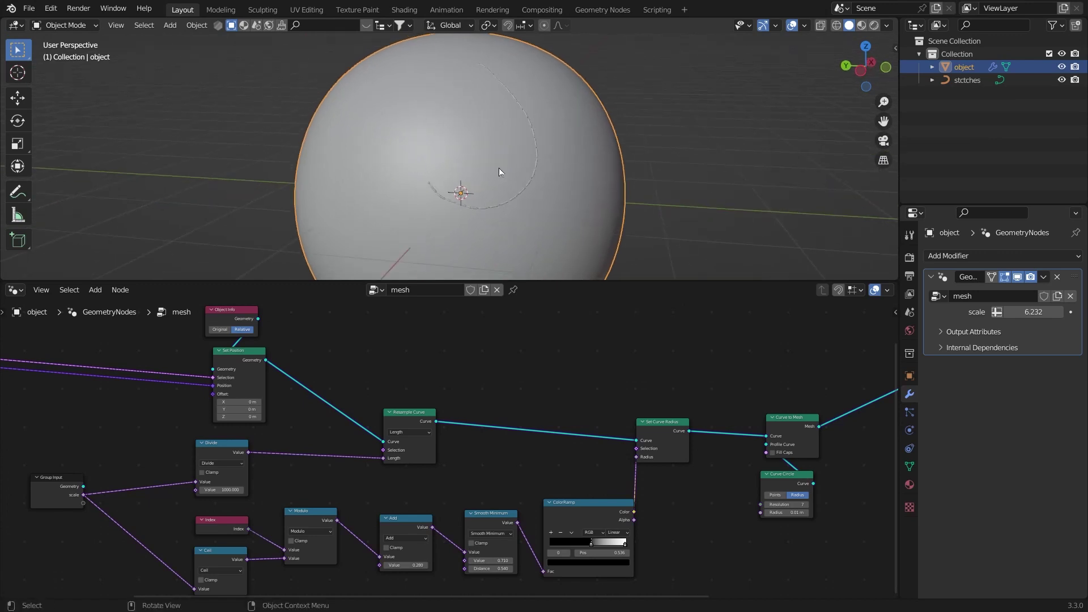
{"action": "middle_click_drag", "start_coordinate": [520, 130], "coordinate": [543, 115]}
Step: Hide the Raycast node's unused sockets and arrange its Group Input and Normal nodes compactly beside it
{"action": "scroll", "coordinate": [543, 115], "scroll_direction": "down", "scroll_amount": 2}
{"action": "middle_click_drag", "start_coordinate": [278, 362], "coordinate": [535, 382]}
{"action": "middle_click_drag", "start_coordinate": [409, 367], "coordinate": [472, 387]}
{"action": "scroll", "coordinate": [263, 396], "scroll_direction": "up", "scroll_amount": 3}
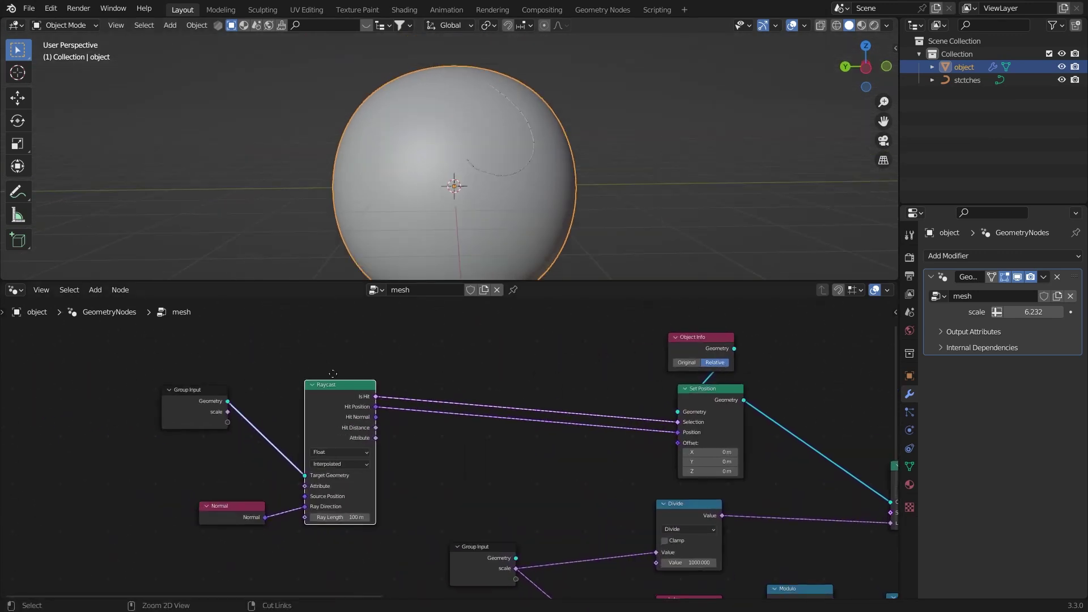
{"action": "key", "text": "ctrl+h"}
{"action": "left_click_drag", "start_coordinate": [305, 379], "coordinate": [333, 411]}
{"action": "left_click_drag", "start_coordinate": [196, 519], "coordinate": [178, 485]}
{"action": "left_click_drag", "start_coordinate": [141, 392], "coordinate": [182, 439]}
{"action": "left_click_drag", "start_coordinate": [187, 482], "coordinate": [207, 488]}
{"action": "left_click", "coordinate": [221, 477]}
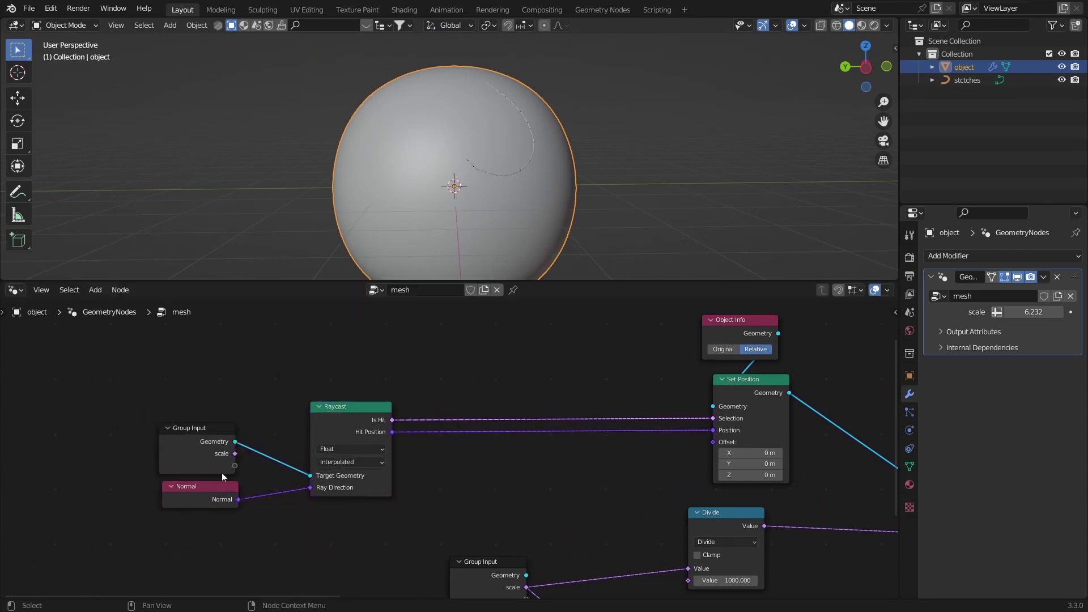
Step: Move the Group Input, Normal and Raycast nodes together close to the Set Position node
{"action": "left_click_drag", "start_coordinate": [373, 358], "coordinate": [195, 515]}
{"action": "key", "text": "h"}
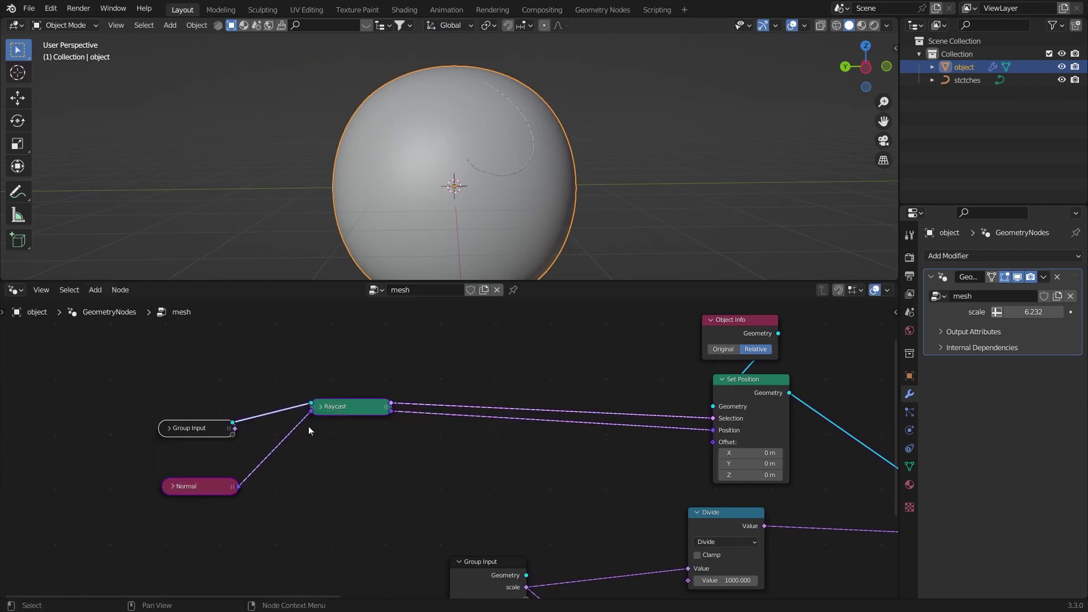
{"action": "key", "text": "h"}
{"action": "left_click_drag", "start_coordinate": [332, 424], "coordinate": [611, 424]}
Step: Review the whole node tree and examine the stitches on the sphere up close
{"action": "scroll", "coordinate": [571, 463], "scroll_direction": "down", "scroll_amount": 6}
{"action": "middle_click_drag", "start_coordinate": [570, 463], "coordinate": [508, 418]}
{"action": "middle_click_drag", "start_coordinate": [564, 442], "coordinate": [350, 383]}
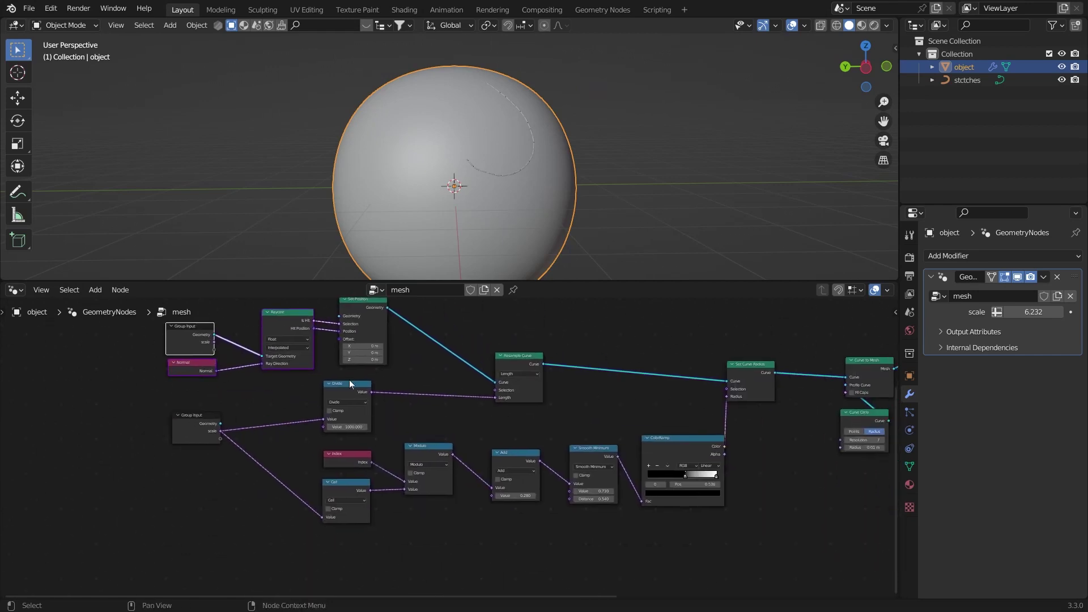
{"action": "key", "text": "Home"}
{"action": "scroll", "coordinate": [433, 182], "scroll_direction": "up", "scroll_amount": 6}
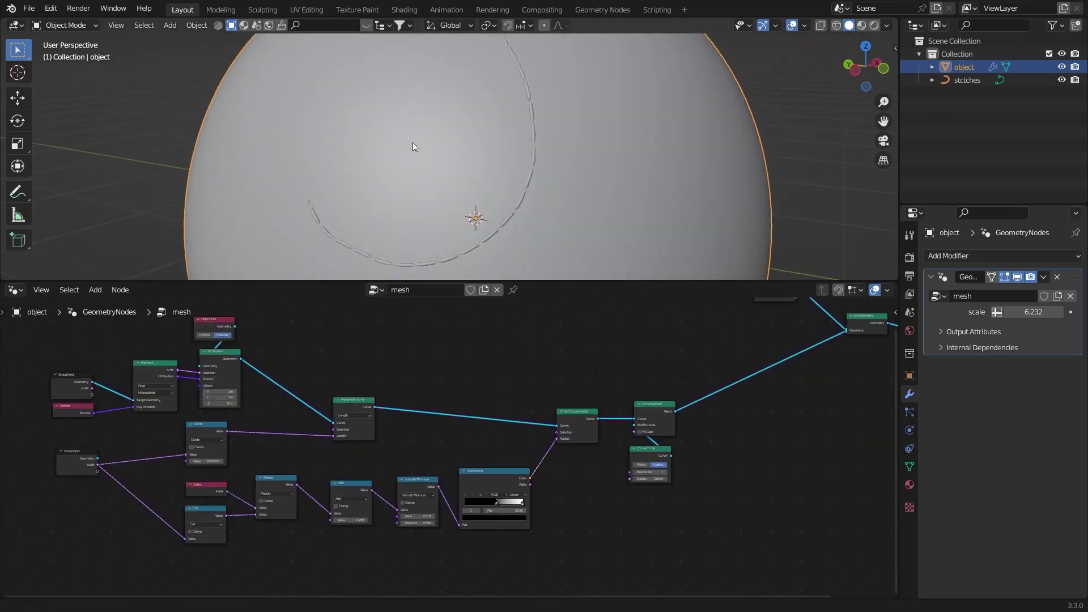
{"action": "scroll", "coordinate": [413, 147], "scroll_direction": "up", "scroll_amount": 3}
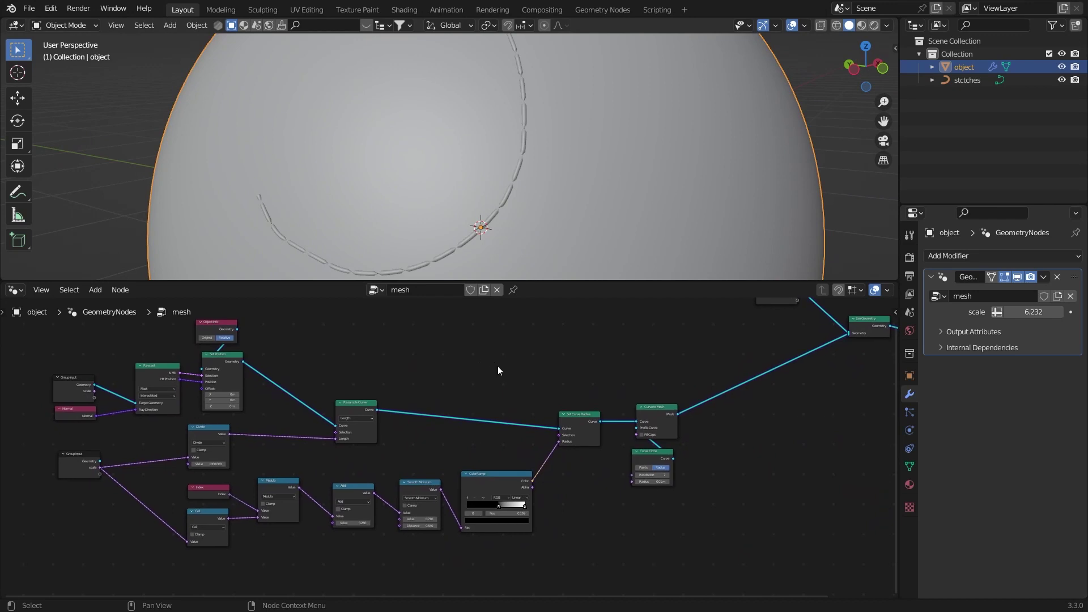
Step: Save the file and examine the joints between the stitches on the sphere up close
{"action": "middle_click_drag", "start_coordinate": [498, 367], "coordinate": [532, 438]}
{"action": "middle_click_drag", "start_coordinate": [481, 225], "coordinate": [509, 195]}
{"action": "key", "text": "ctrl+s"}
{"action": "middle_click_drag", "start_coordinate": [417, 343], "coordinate": [349, 285]}
{"action": "middle_click_drag", "start_coordinate": [530, 180], "coordinate": [476, 146]}
{"action": "scroll", "coordinate": [454, 131], "scroll_direction": "up", "scroll_amount": 6}
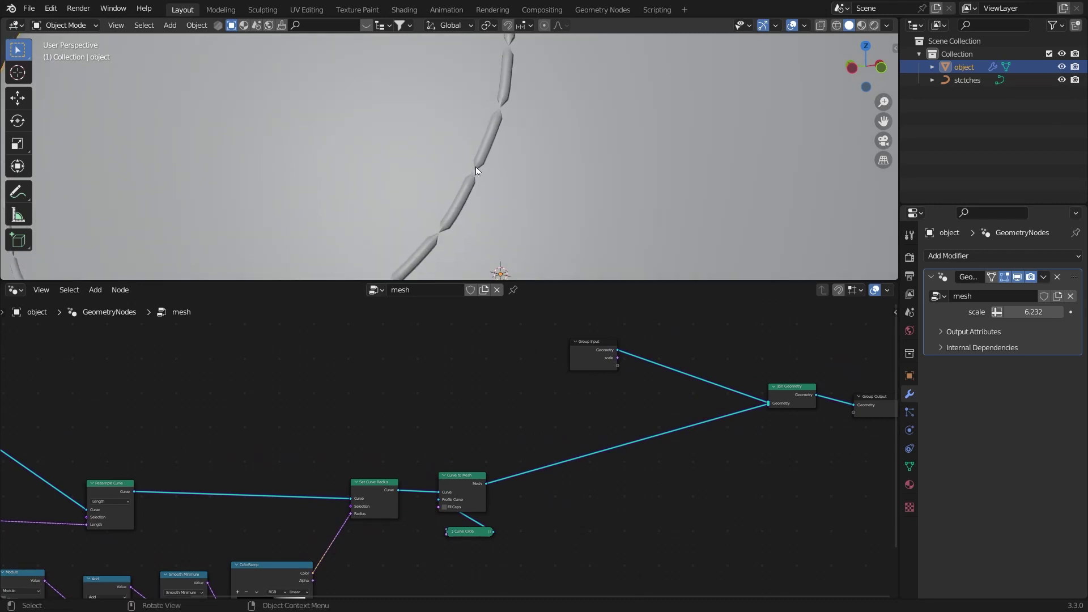
{"action": "scroll", "coordinate": [505, 181], "scroll_direction": "down", "scroll_amount": 2}
{"action": "middle_click_drag", "start_coordinate": [505, 182], "coordinate": [664, 168]}
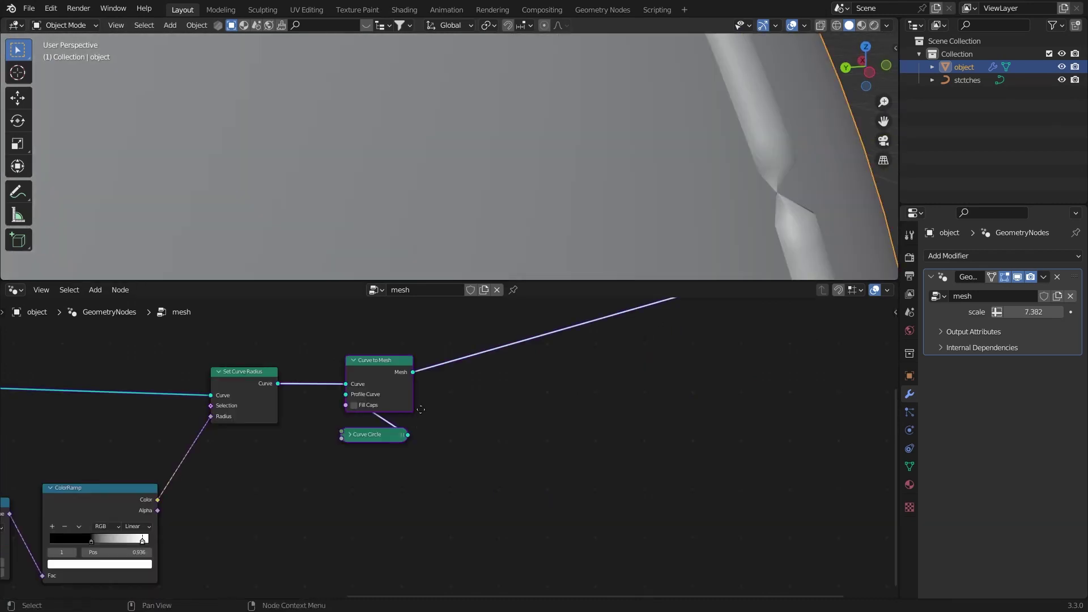
Step: Move the Curve to Mesh and Curve Circle nodes aside and insert a Set Position node after Set Curve Radius
{"action": "middle_click_drag", "start_coordinate": [366, 418], "coordinate": [388, 461]}
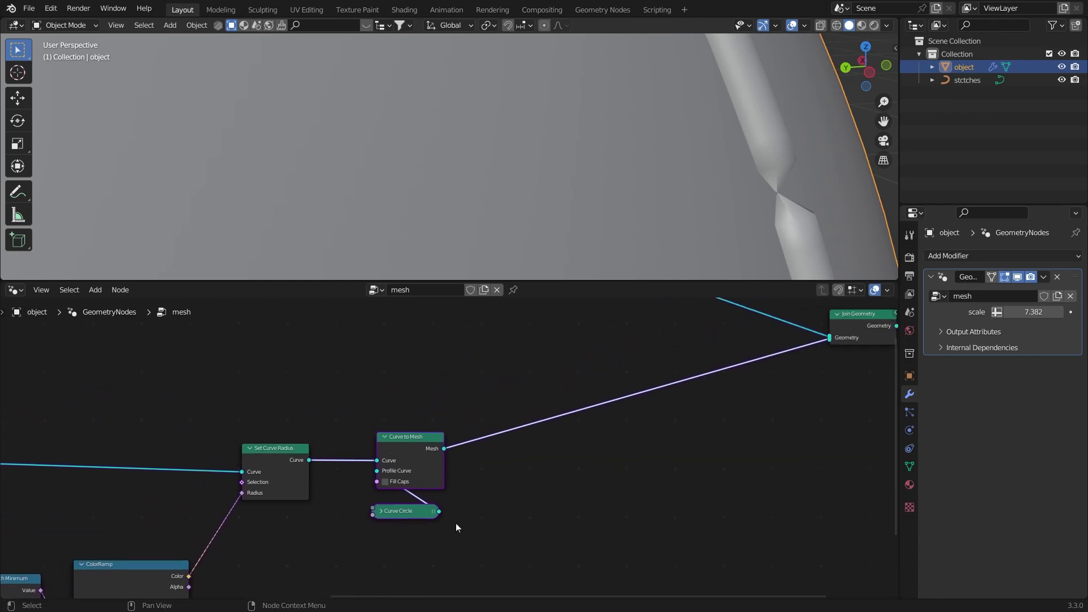
{"action": "left_click_drag", "start_coordinate": [415, 449], "coordinate": [452, 449]}
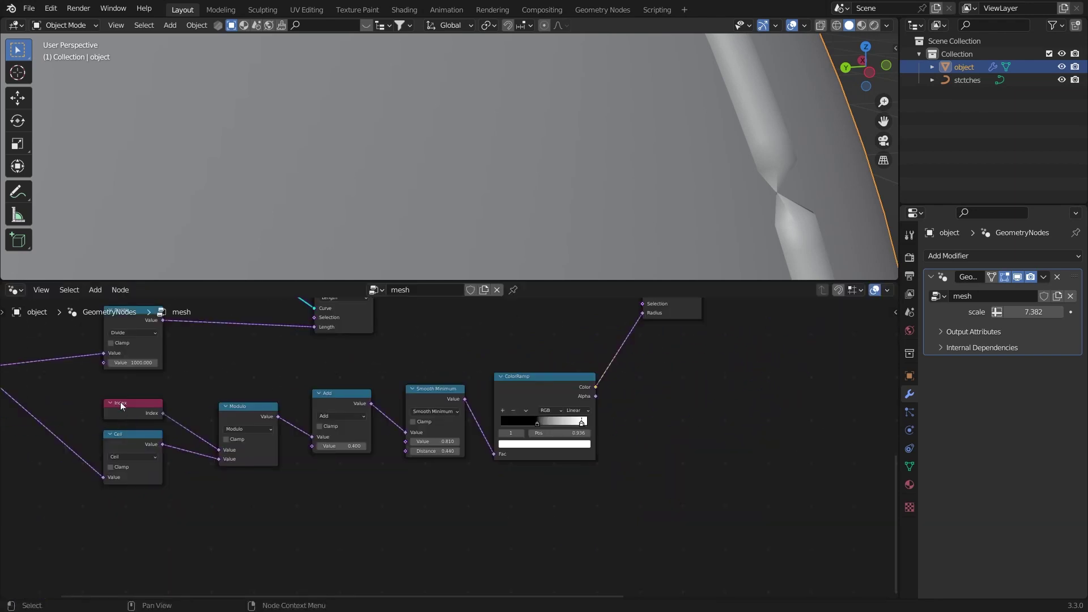
{"action": "left_click_drag", "start_coordinate": [121, 403], "coordinate": [119, 413]}
{"action": "middle_click_drag", "start_coordinate": [477, 347], "coordinate": [375, 457]}
{"action": "middle_click_drag", "start_coordinate": [500, 397], "coordinate": [349, 459]}
{"action": "key", "text": "shift+a"}
{"action": "left_click", "coordinate": [519, 332]}
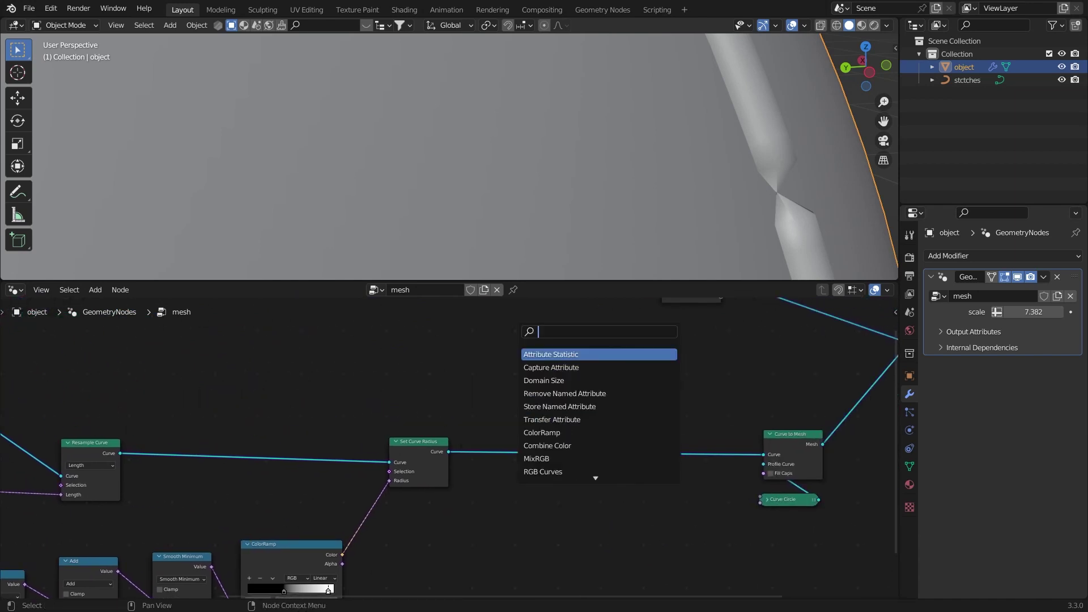
{"action": "type", "text": "set"}
{"action": "left_click", "coordinate": [552, 366]}
{"action": "left_click", "coordinate": [659, 468]}
{"action": "middle_click_drag", "start_coordinate": [589, 466], "coordinate": [605, 432]}
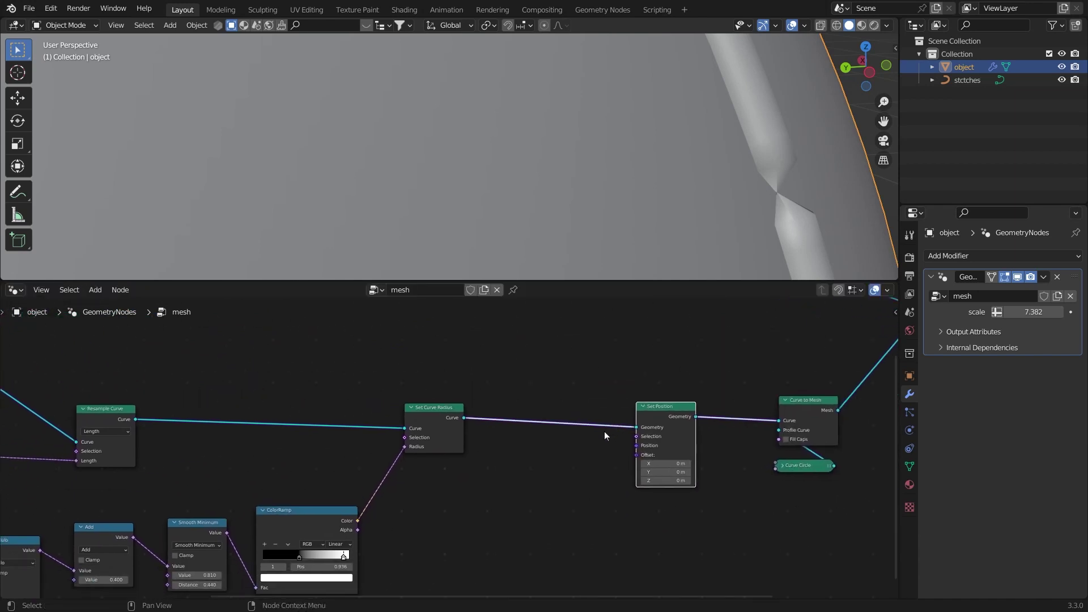
Step: Add a Boolean Math node fed by the ColorRamp's Color output, place it above Set Curve Radius and set it to Not
{"action": "left_click_drag", "start_coordinate": [357, 521], "coordinate": [459, 453]}
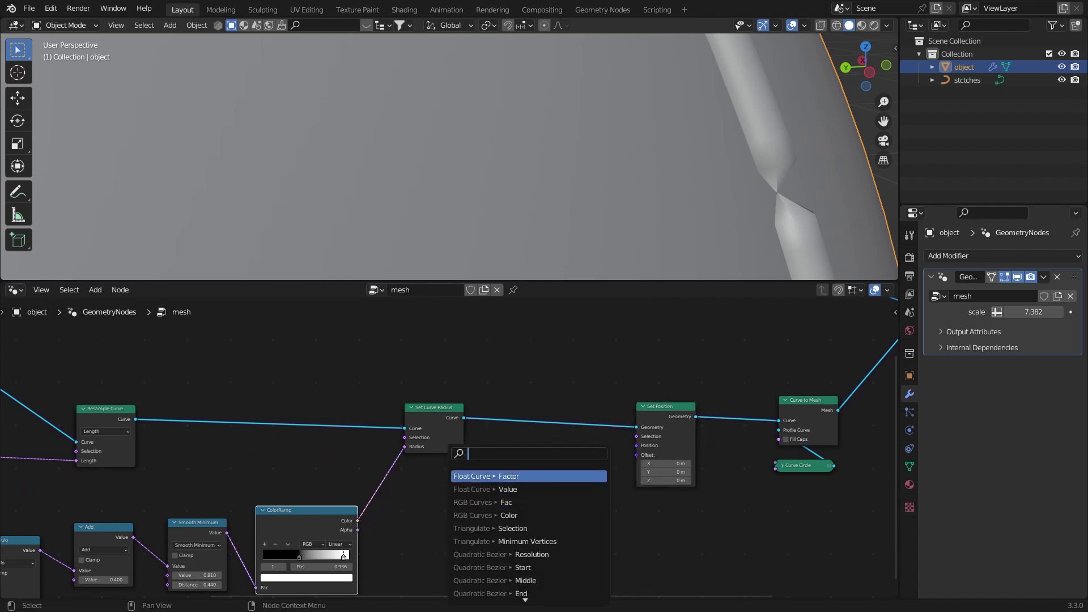
{"action": "type", "text": "or"}
{"action": "key", "text": "Return"}
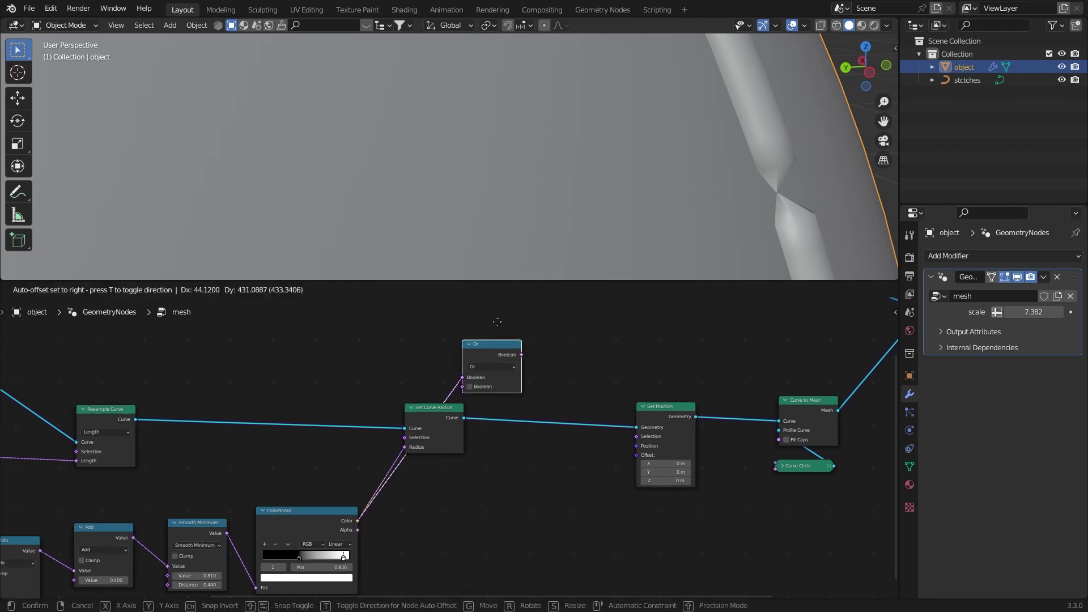
{"action": "left_click", "coordinate": [495, 327]}
{"action": "middle_click_drag", "start_coordinate": [536, 340], "coordinate": [503, 356]}
{"action": "left_click_drag", "start_coordinate": [444, 374], "coordinate": [463, 371]}
{"action": "left_click", "coordinate": [476, 386]}
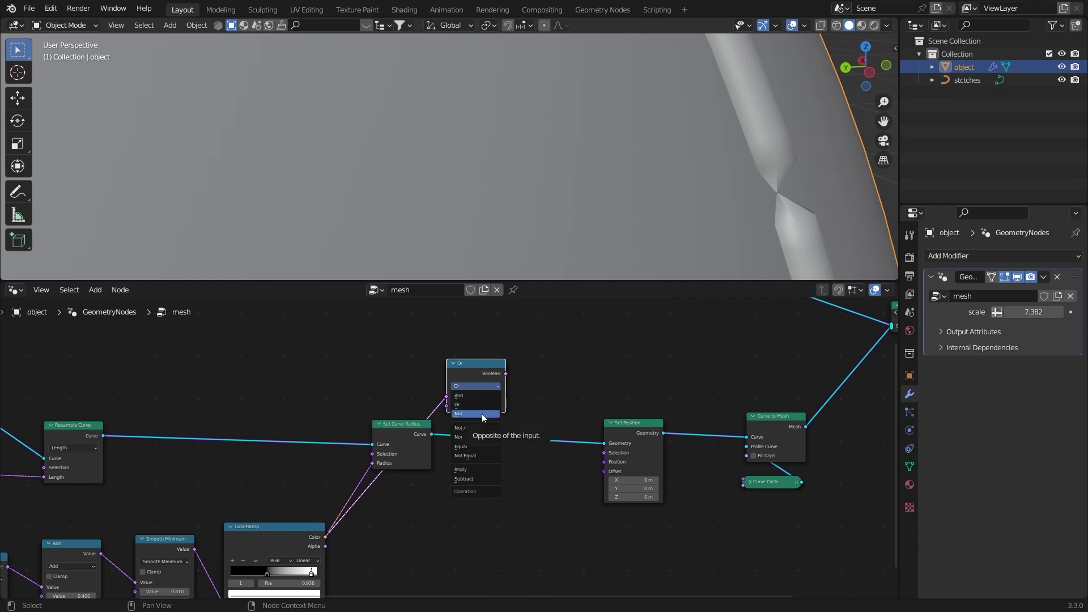
{"action": "left_click", "coordinate": [482, 414]}
Step: Connect the Not node's Boolean output to the Selection input of the new Set Position node
{"action": "scroll", "coordinate": [468, 355], "scroll_direction": "up", "scroll_amount": 2}
{"action": "scroll", "coordinate": [467, 396], "scroll_direction": "up", "scroll_amount": 1}
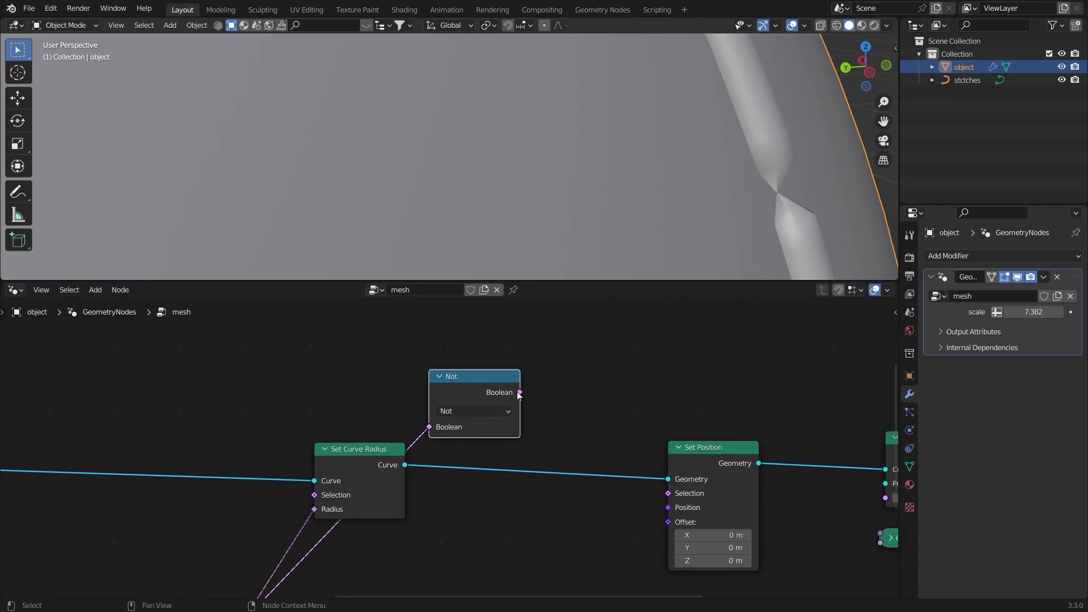
{"action": "left_click_drag", "start_coordinate": [518, 394], "coordinate": [668, 493]}
{"action": "middle_click_drag", "start_coordinate": [668, 493], "coordinate": [632, 448]}
{"action": "middle_click_drag", "start_coordinate": [631, 448], "coordinate": [654, 452]}
Step: Add a Vector Math node set to Scale that feeds the Set Position node's Offset, and place it below that node
{"action": "left_click_drag", "start_coordinate": [678, 459], "coordinate": [439, 490]}
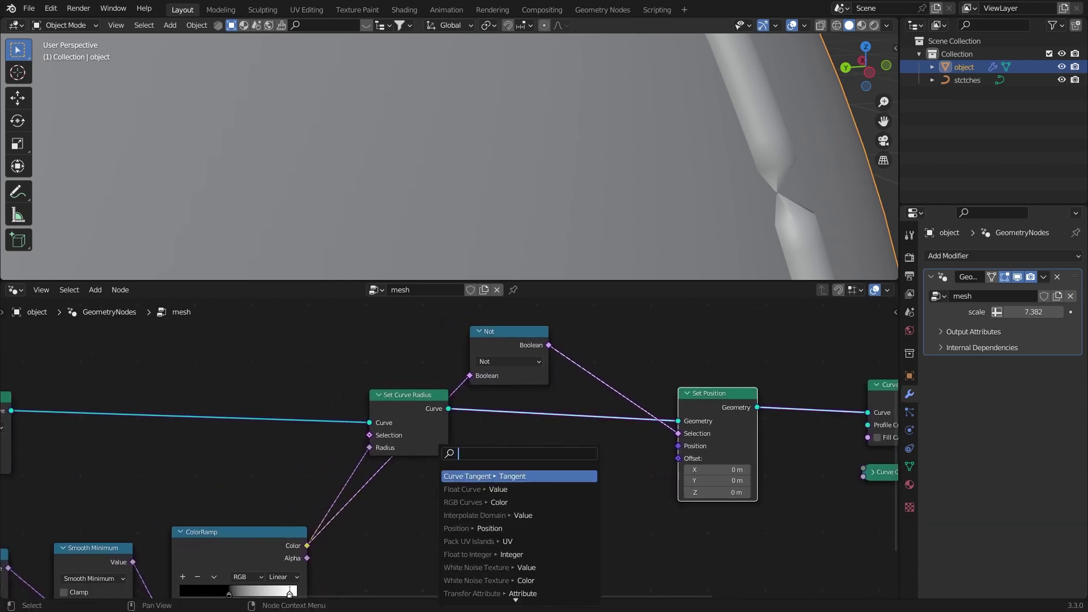
{"action": "middle_click_drag", "start_coordinate": [557, 454], "coordinate": [649, 355]}
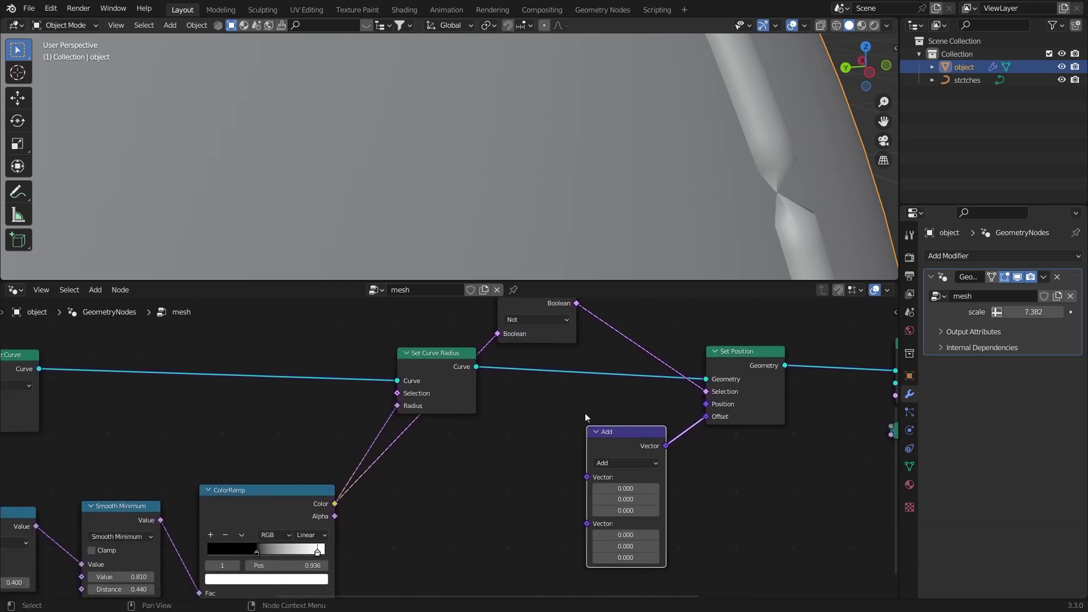
{"action": "left_click", "coordinate": [617, 459]}
{"action": "left_click", "coordinate": [610, 278]}
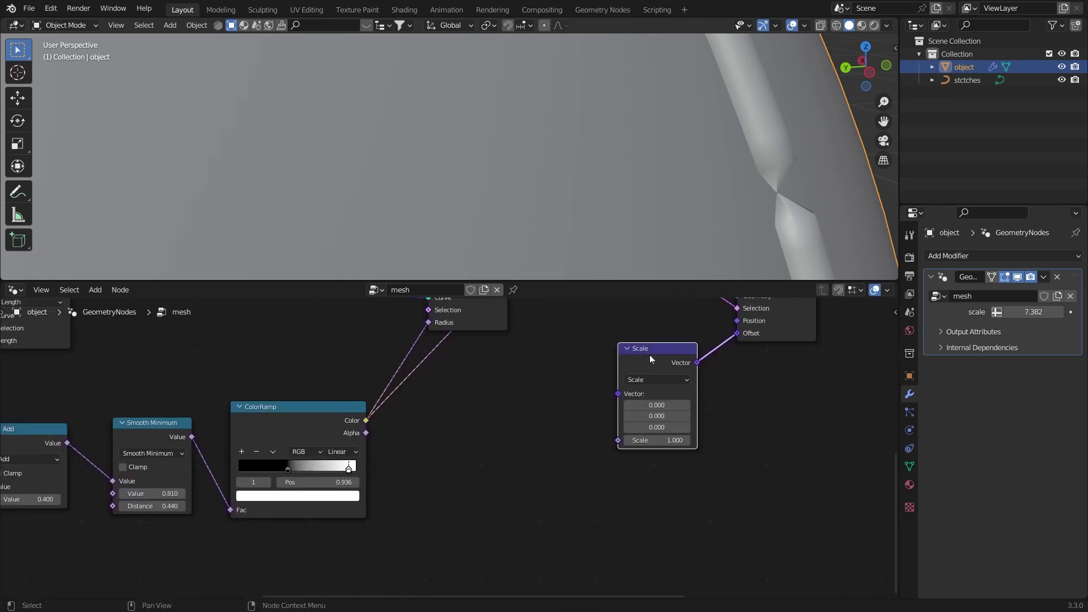
{"action": "left_click_drag", "start_coordinate": [650, 355], "coordinate": [691, 396]}
{"action": "middle_click_drag", "start_coordinate": [621, 387], "coordinate": [595, 365]}
{"action": "left_click_drag", "start_coordinate": [635, 374], "coordinate": [589, 384]}
{"action": "middle_click_drag", "start_coordinate": [573, 170], "coordinate": [563, 242], "text": "ctrl"}
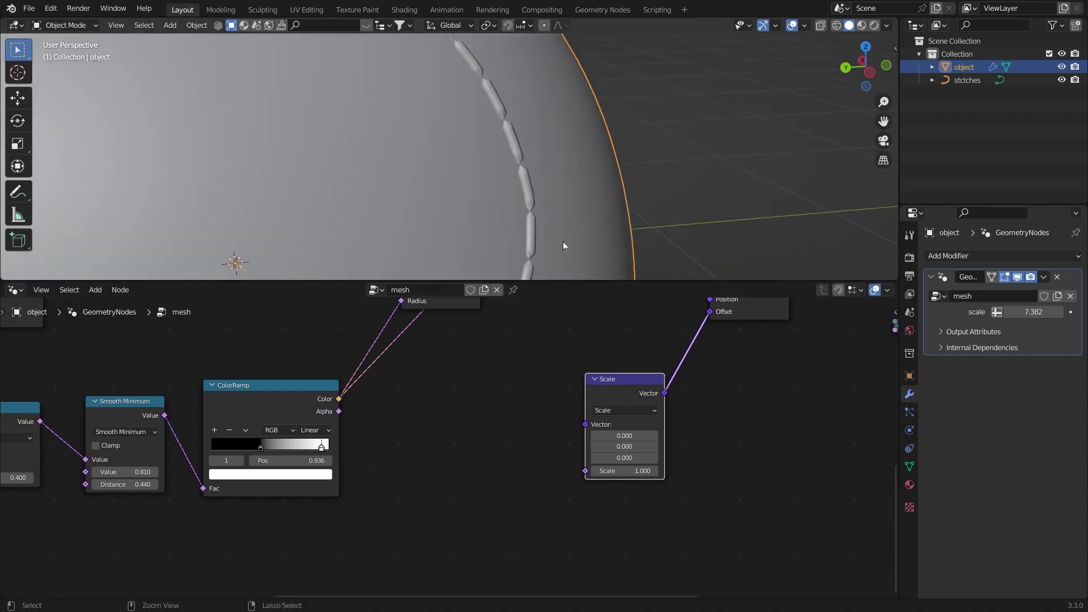
{"action": "scroll", "coordinate": [542, 163], "scroll_direction": "down", "scroll_amount": 6}
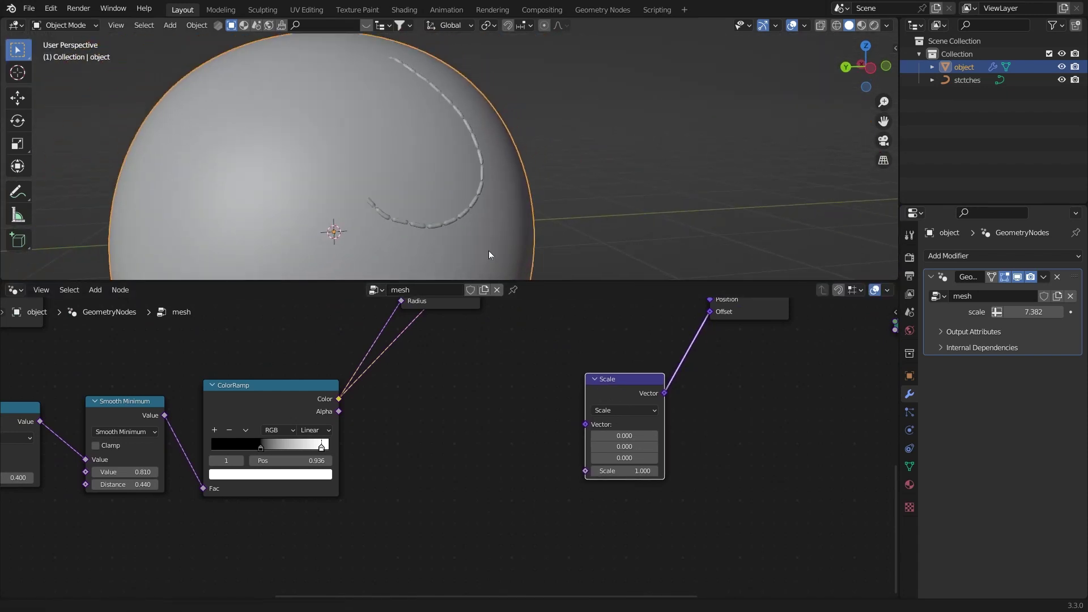
{"action": "scroll", "coordinate": [488, 164], "scroll_direction": "up", "scroll_amount": 6}
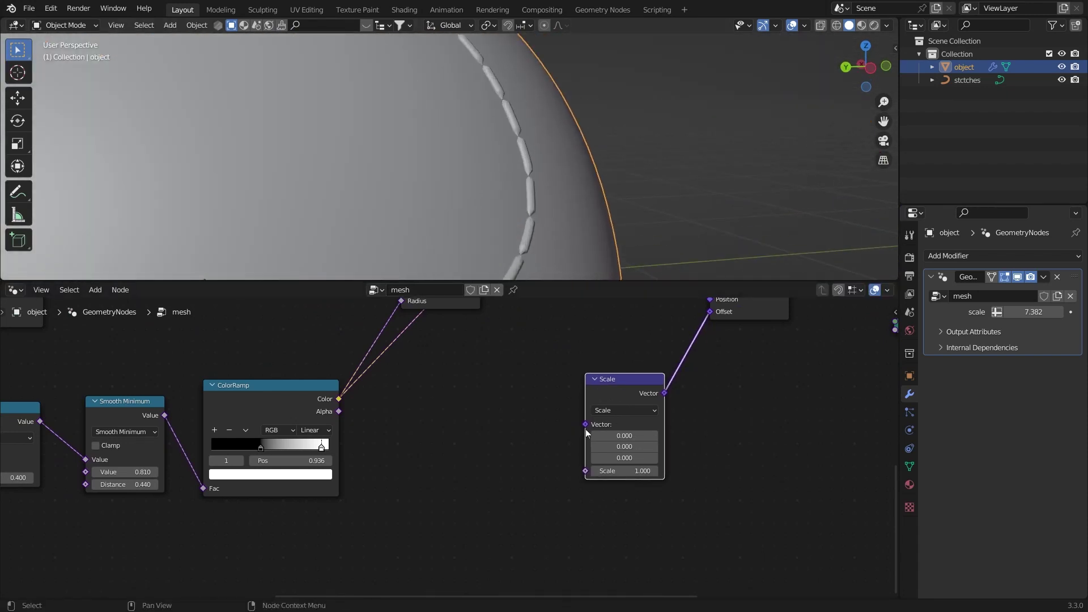
{"action": "middle_click_drag", "start_coordinate": [556, 419], "coordinate": [589, 420]}
{"action": "key", "text": "g"}
{"action": "left_click", "coordinate": [647, 421]}
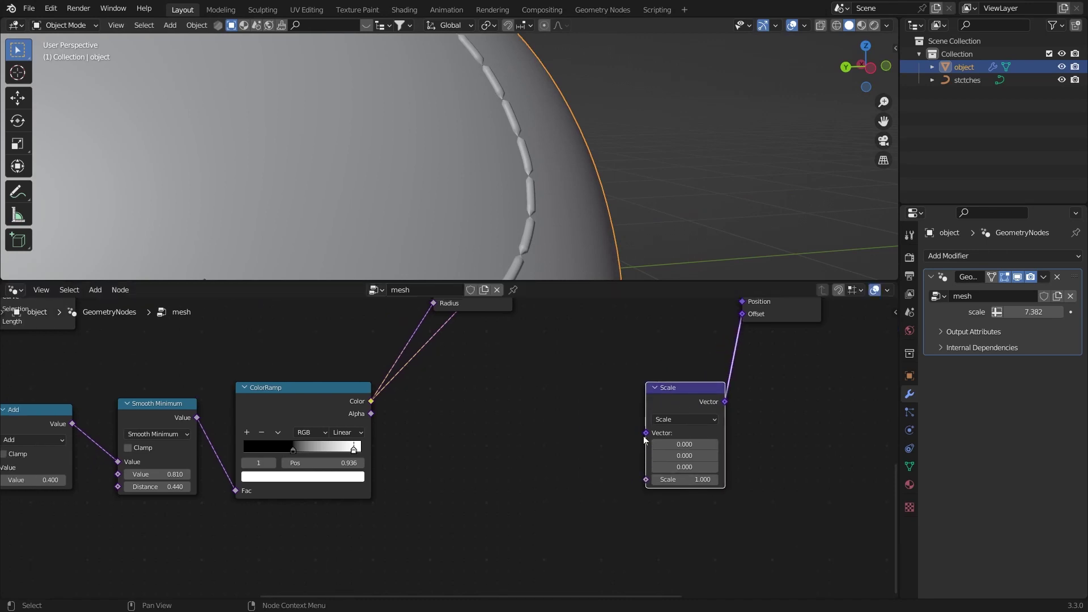
Step: Add a Transfer Attribute node beside the Scale node and set its data type to Vector
{"action": "key", "text": "shift+a"}
{"action": "type", "text": "trans"}
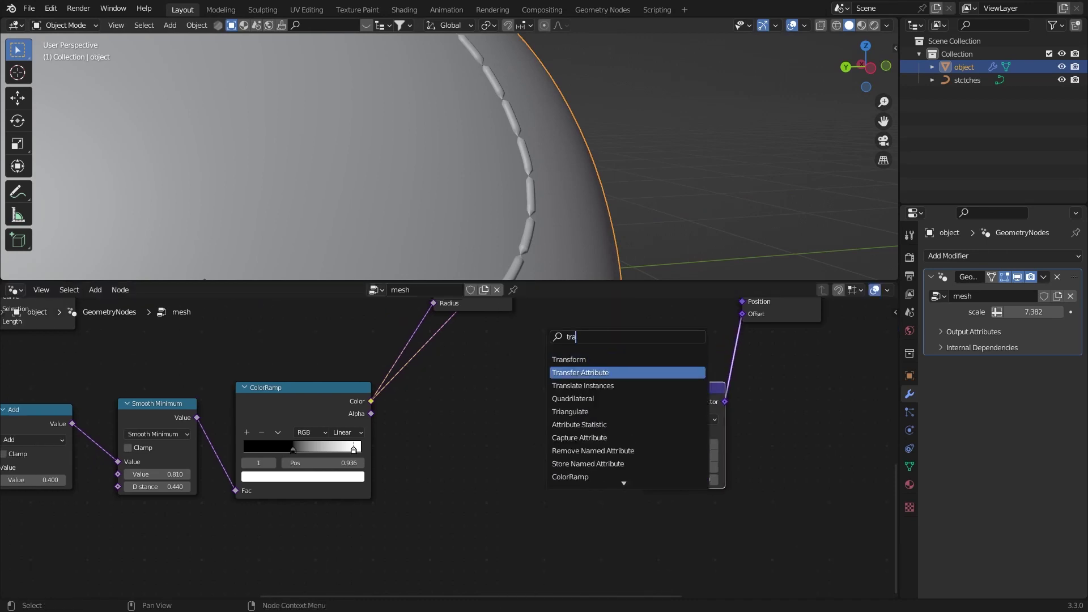
{"action": "key", "text": "Return"}
{"action": "left_click", "coordinate": [571, 423]}
{"action": "scroll", "coordinate": [574, 396], "scroll_direction": "up", "scroll_amount": 2}
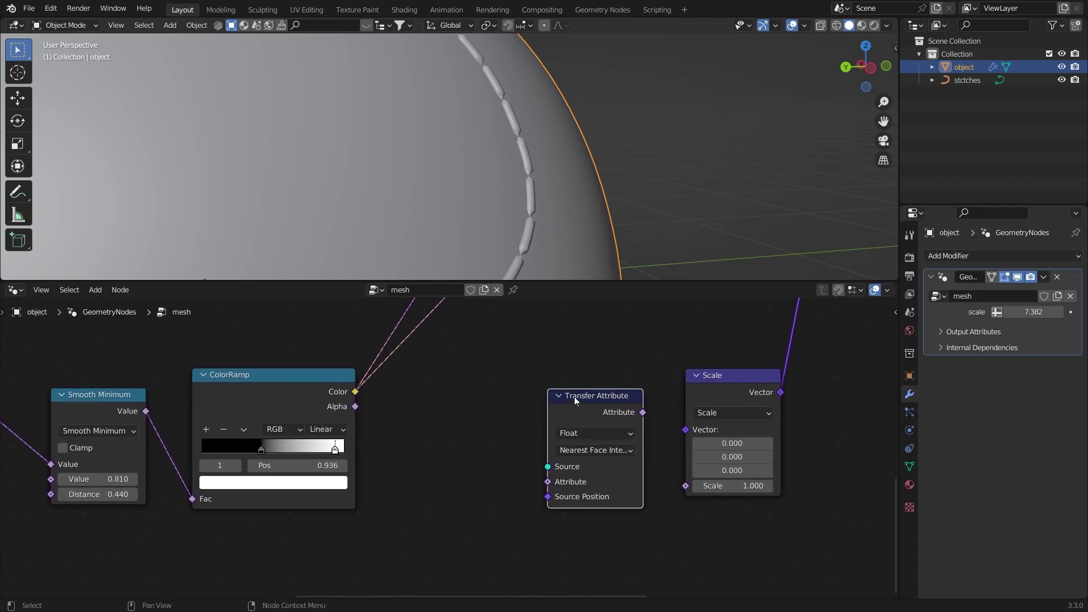
{"action": "left_click_drag", "start_coordinate": [561, 392], "coordinate": [561, 390]}
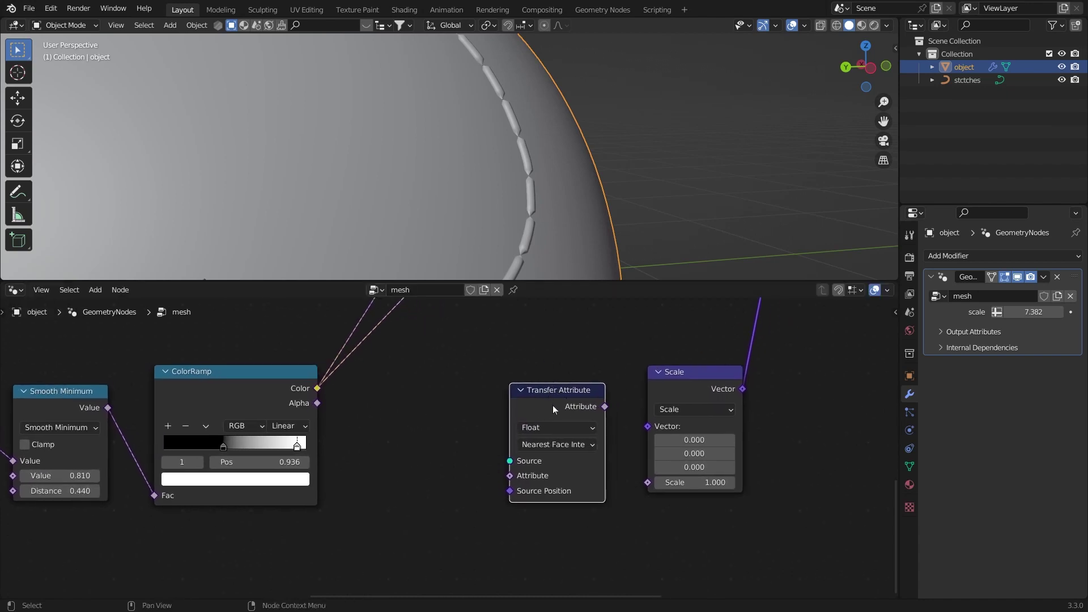
{"action": "left_click_drag", "start_coordinate": [544, 407], "coordinate": [548, 400]}
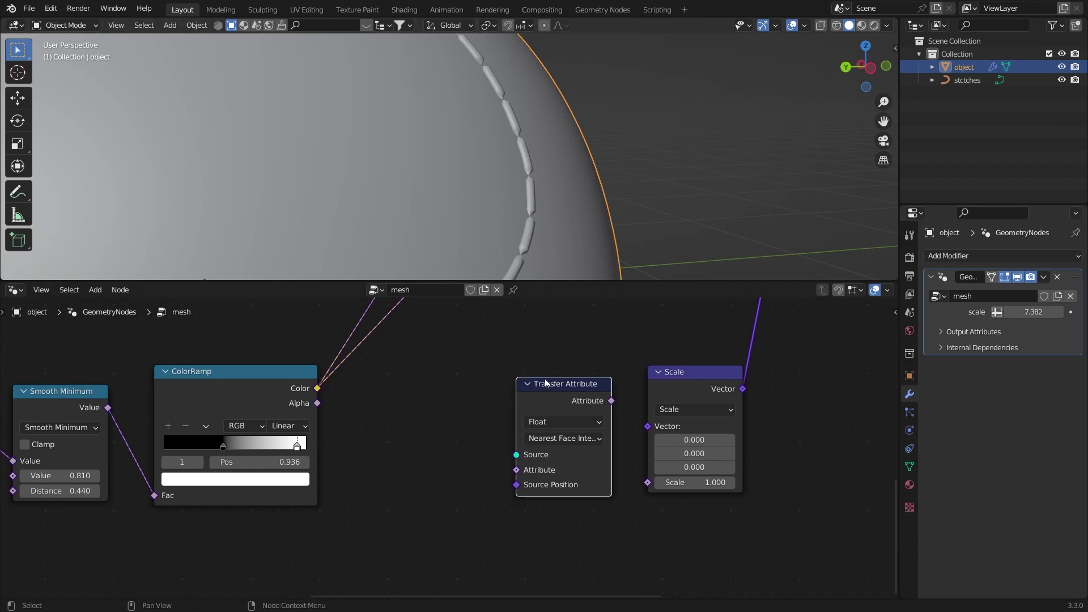
{"action": "mouse_move", "coordinate": [547, 385]}
{"action": "left_mouse_down"}
{"action": "mouse_move", "coordinate": [529, 383]}
{"action": "mouse_move", "coordinate": [550, 373]}
{"action": "left_mouse_up"}
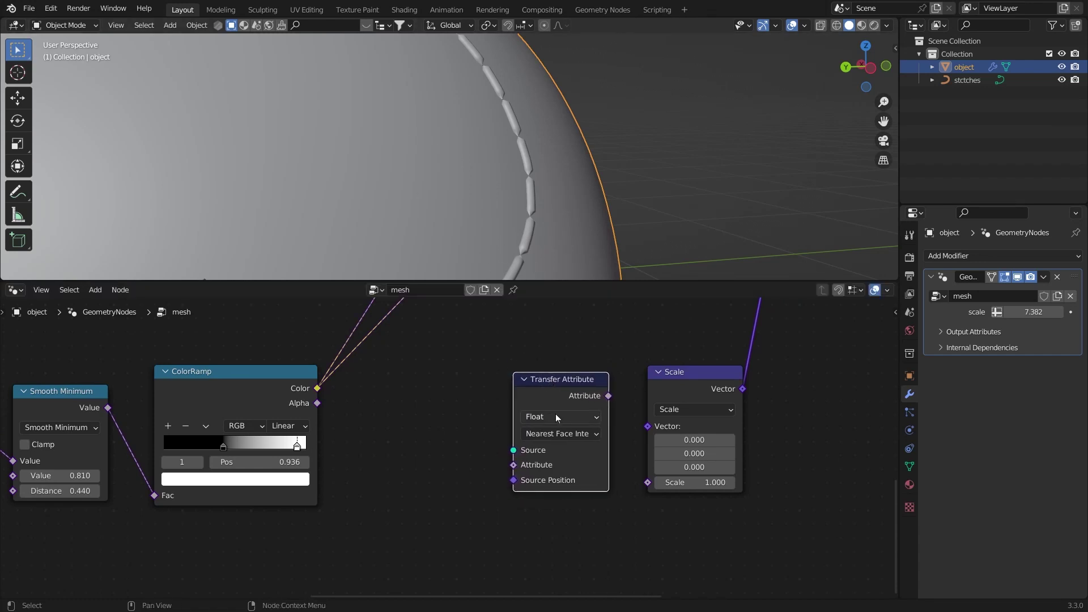
{"action": "left_click", "coordinate": [555, 420]}
{"action": "left_click", "coordinate": [560, 465]}
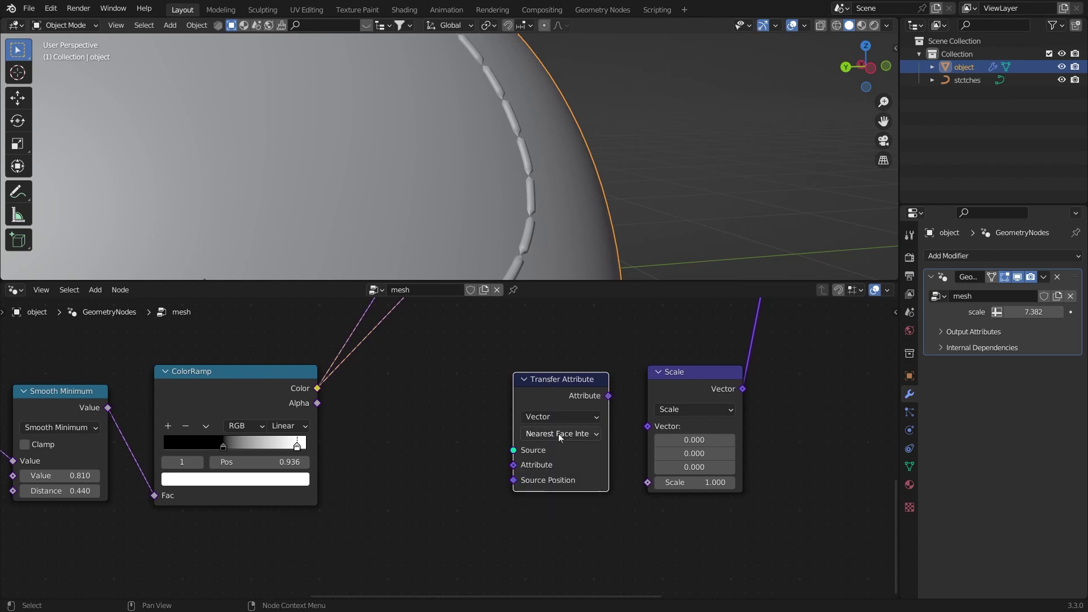
Step: Connect a new Group Input node's Geometry to the Transfer Attribute's Source and a new Normal node to its Attribute input
{"action": "middle_click_drag", "start_coordinate": [501, 441], "coordinate": [515, 425]}
{"action": "scroll", "coordinate": [486, 273], "scroll_direction": "down", "scroll_amount": 5}
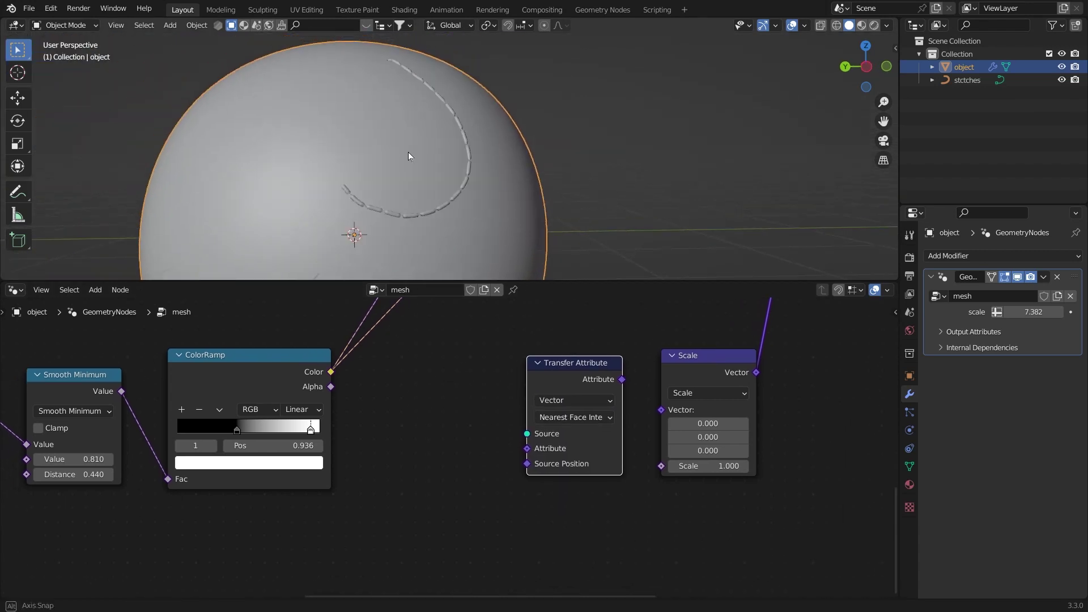
{"action": "middle_click_drag", "start_coordinate": [410, 154], "coordinate": [456, 199]}
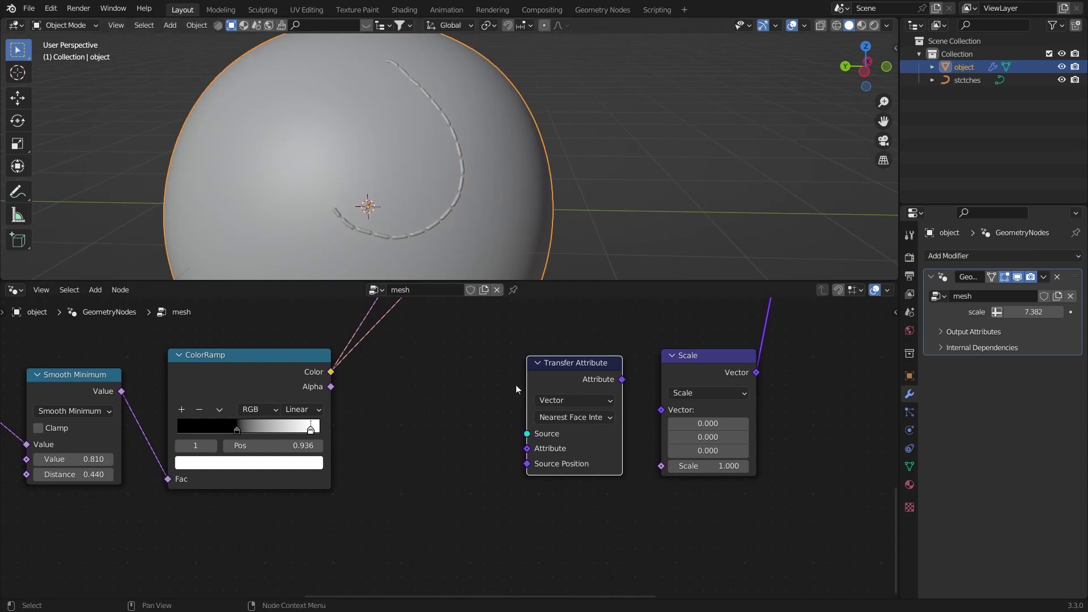
{"action": "key", "text": "shift+a"}
{"action": "left_click", "coordinate": [485, 335]}
{"action": "type", "text": "inp"}
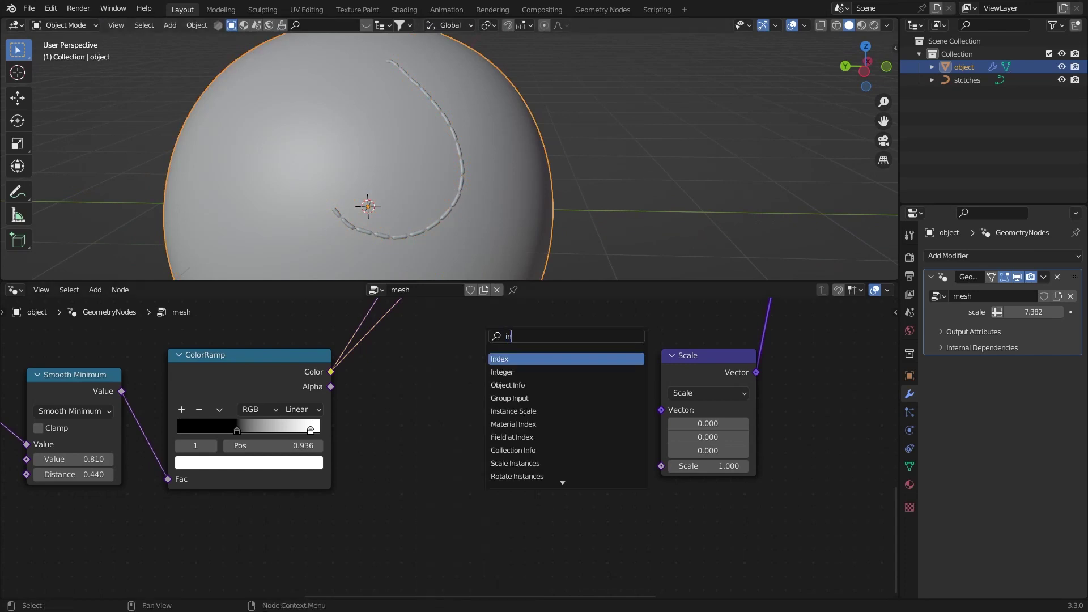
{"action": "key", "text": "Return"}
{"action": "left_click", "coordinate": [404, 401]}
{"action": "left_click_drag", "start_coordinate": [442, 399], "coordinate": [311, 454]}
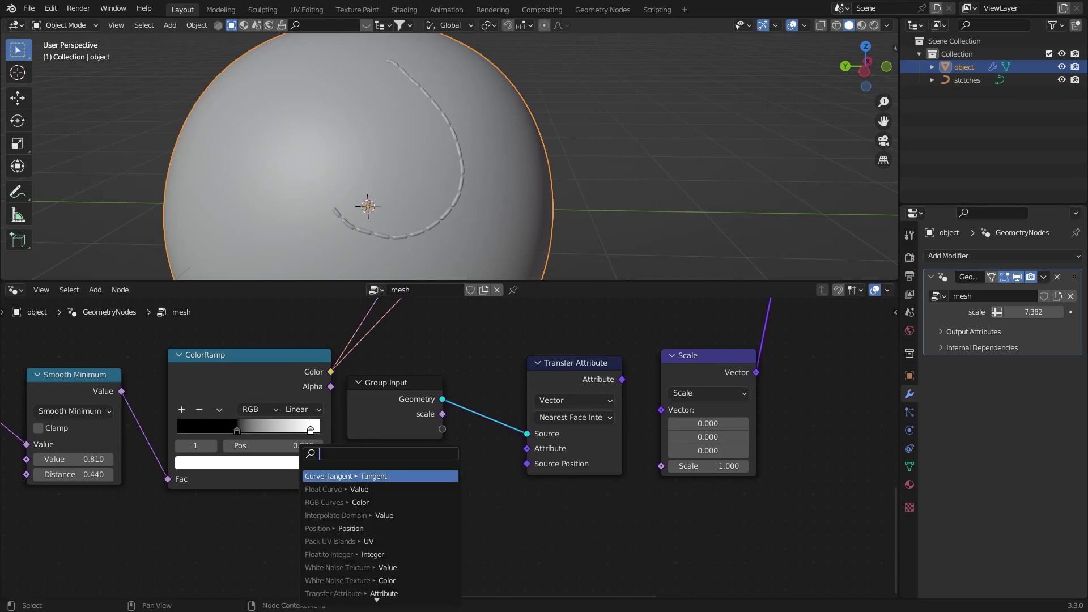
{"action": "type", "text": "normal"}
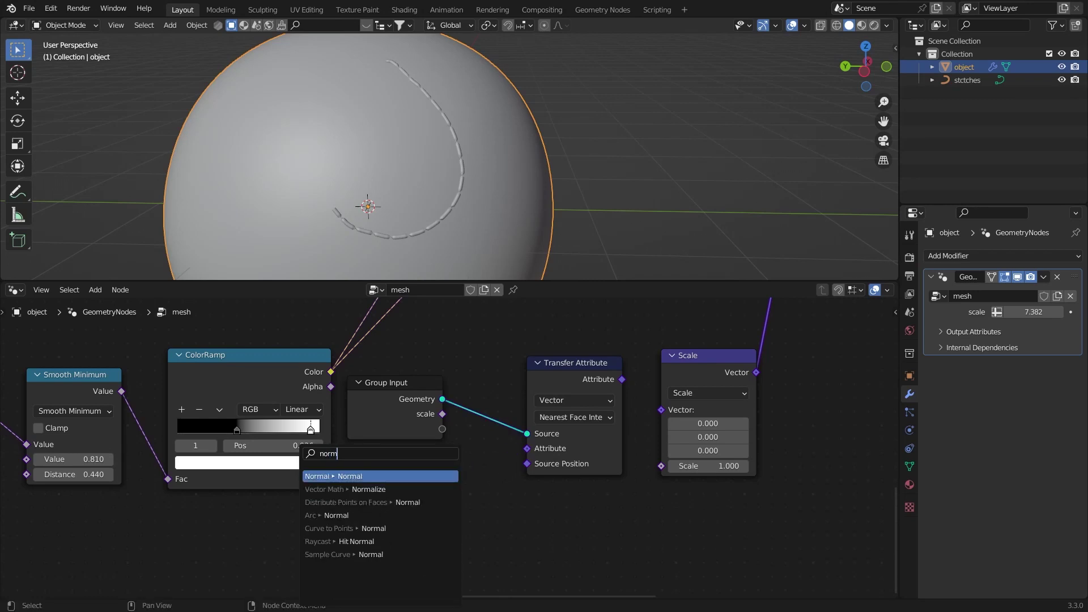
{"action": "key", "text": "Return"}
Step: Connect the transferred attribute to the Scale node's Vector input and set its Scale to -0.030
{"action": "left_click_drag", "start_coordinate": [622, 379], "coordinate": [661, 410]}
{"action": "scroll", "coordinate": [537, 141], "scroll_direction": "up", "scroll_amount": 4}
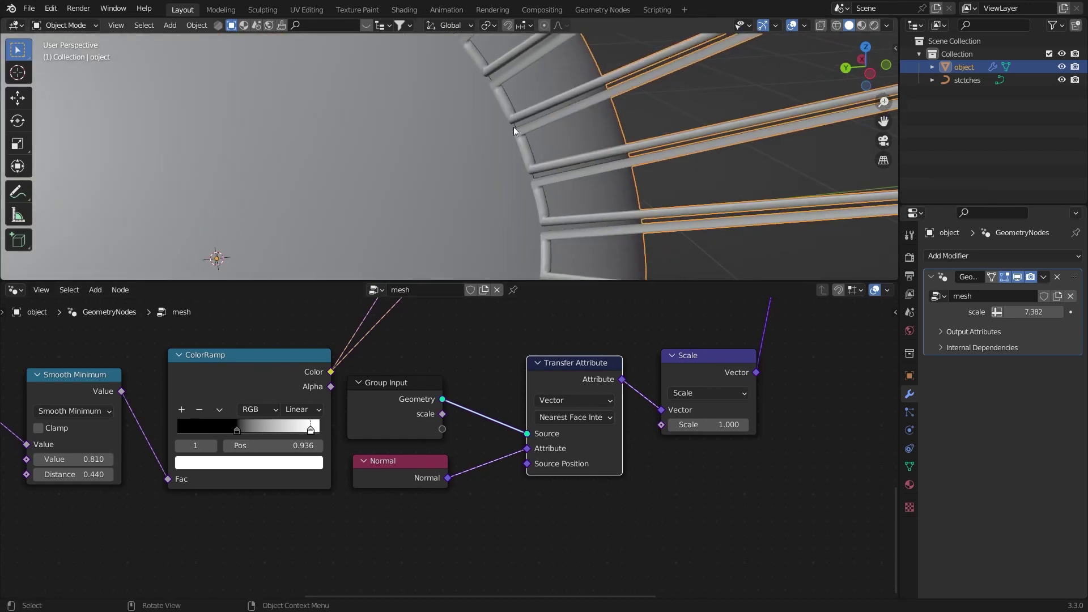
{"action": "scroll", "coordinate": [515, 124], "scroll_direction": "up", "scroll_amount": 2}
{"action": "scroll", "coordinate": [546, 156], "scroll_direction": "down", "scroll_amount": 3}
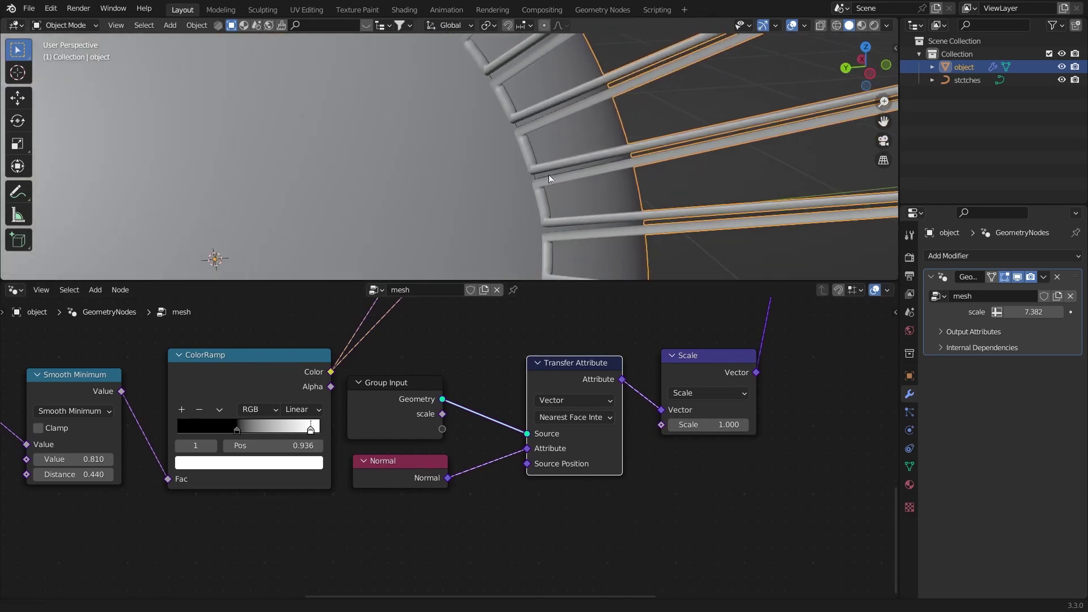
{"action": "left_click_drag", "start_coordinate": [703, 425], "coordinate": [648, 420]}
{"action": "scroll", "coordinate": [533, 202], "scroll_direction": "up", "scroll_amount": 3}
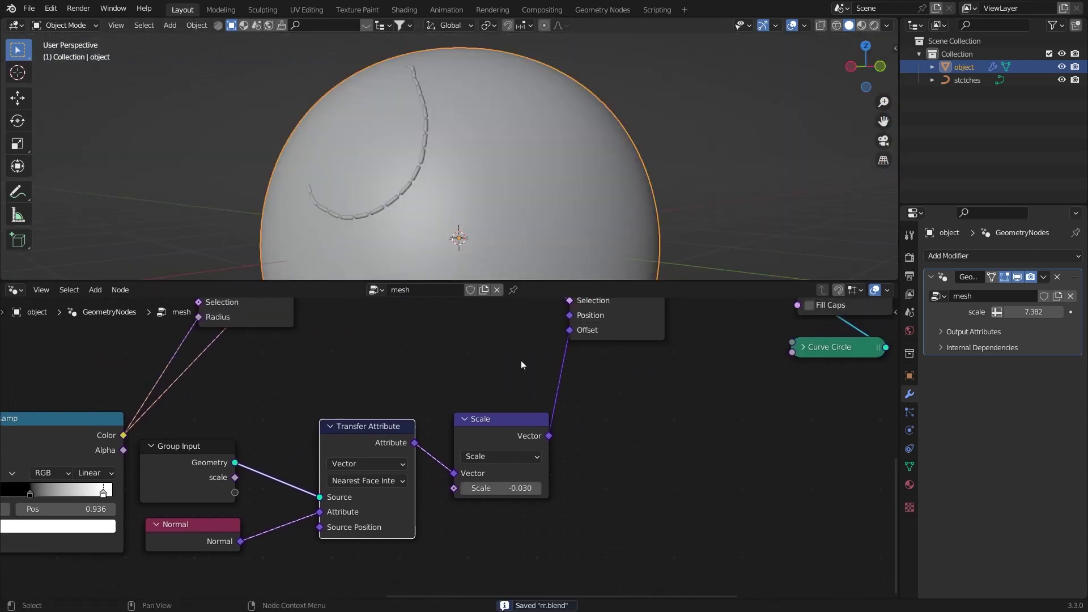
Step: Insert a Subdivision Surface node between Curve to Mesh and Join Geometry
{"action": "scroll", "coordinate": [521, 361], "scroll_direction": "down", "scroll_amount": 2}
{"action": "middle_click_drag", "start_coordinate": [624, 360], "coordinate": [527, 420]}
{"action": "key", "text": "shift+a"}
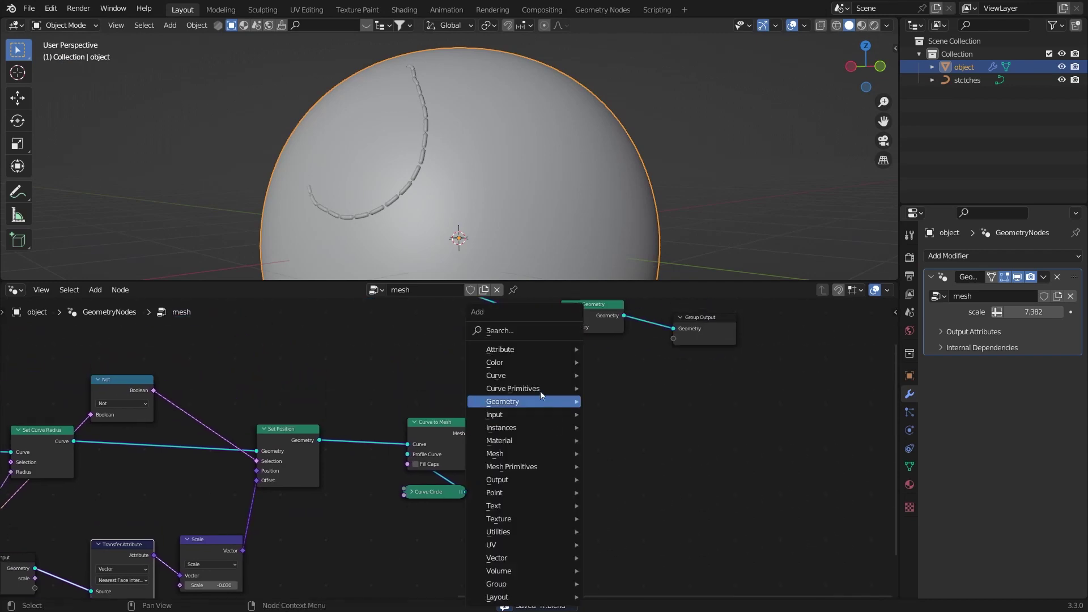
{"action": "left_click", "coordinate": [513, 333]}
{"action": "type", "text": "sub"}
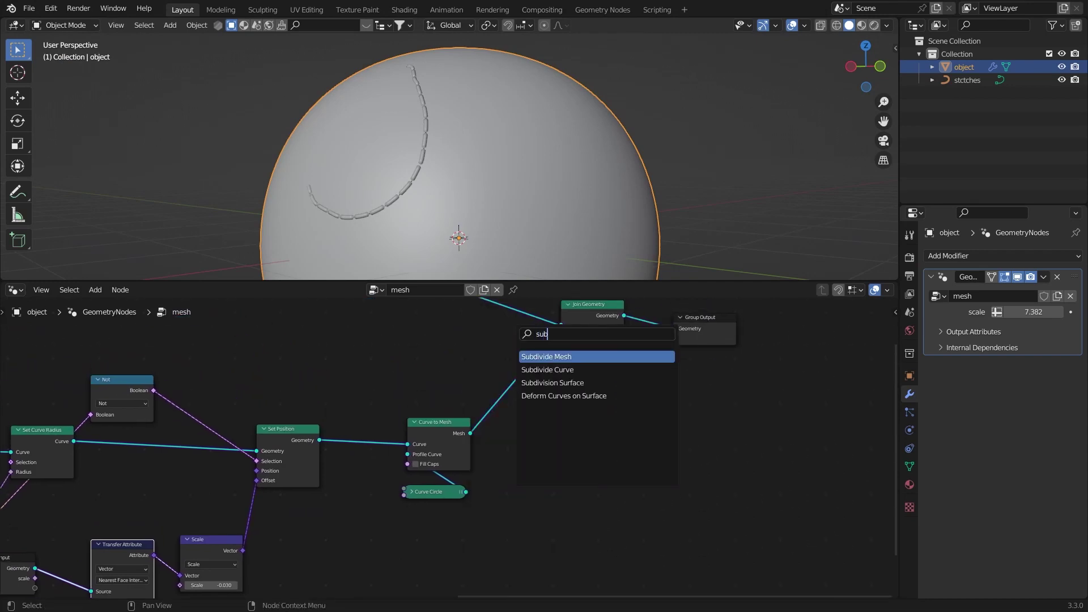
{"action": "key", "text": "Down"}
{"action": "key", "text": "Down"}
{"action": "key", "text": "Return"}
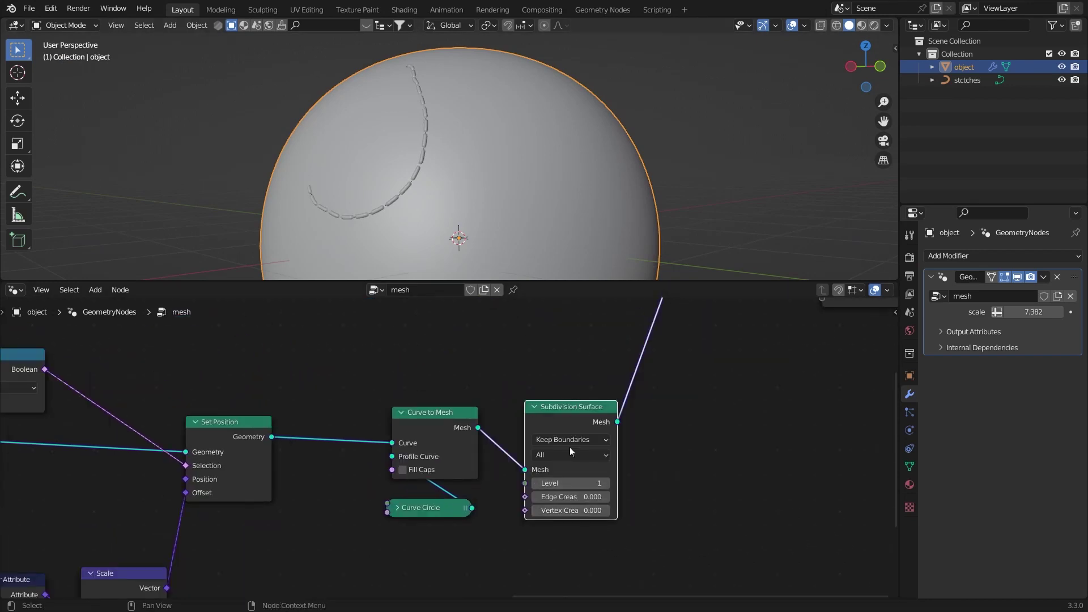
{"action": "scroll", "coordinate": [494, 169], "scroll_direction": "up", "scroll_amount": 3}
{"action": "scroll", "coordinate": [456, 142], "scroll_direction": "down", "scroll_amount": 3}
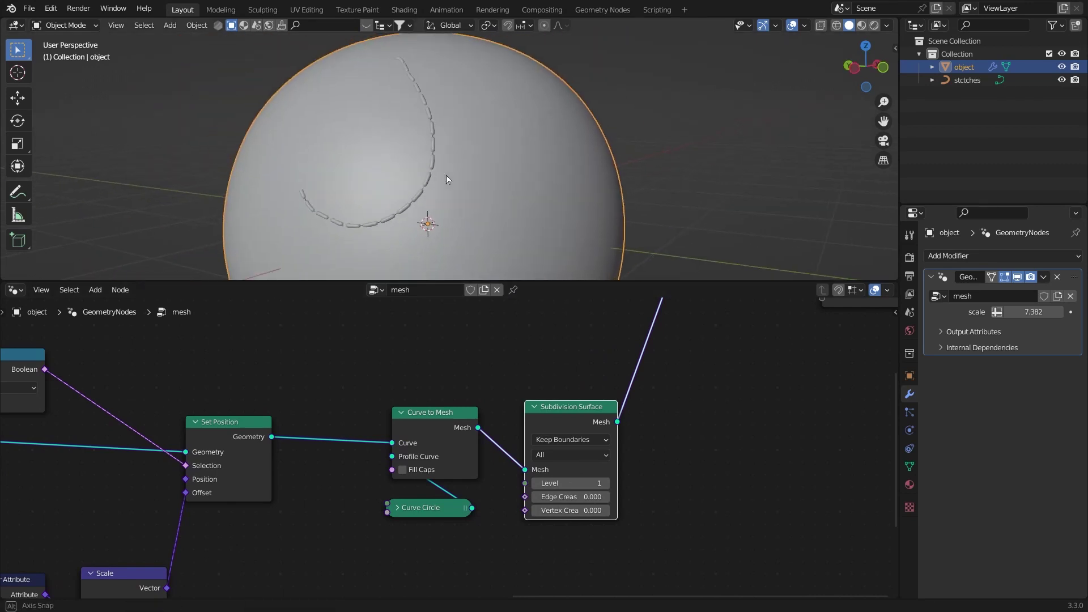
Step: Set the modifier's scale input to 8.412
{"action": "left_click_drag", "start_coordinate": [1021, 312], "coordinate": [1076, 333]}
{"action": "scroll", "coordinate": [454, 383], "scroll_direction": "down", "scroll_amount": 3}
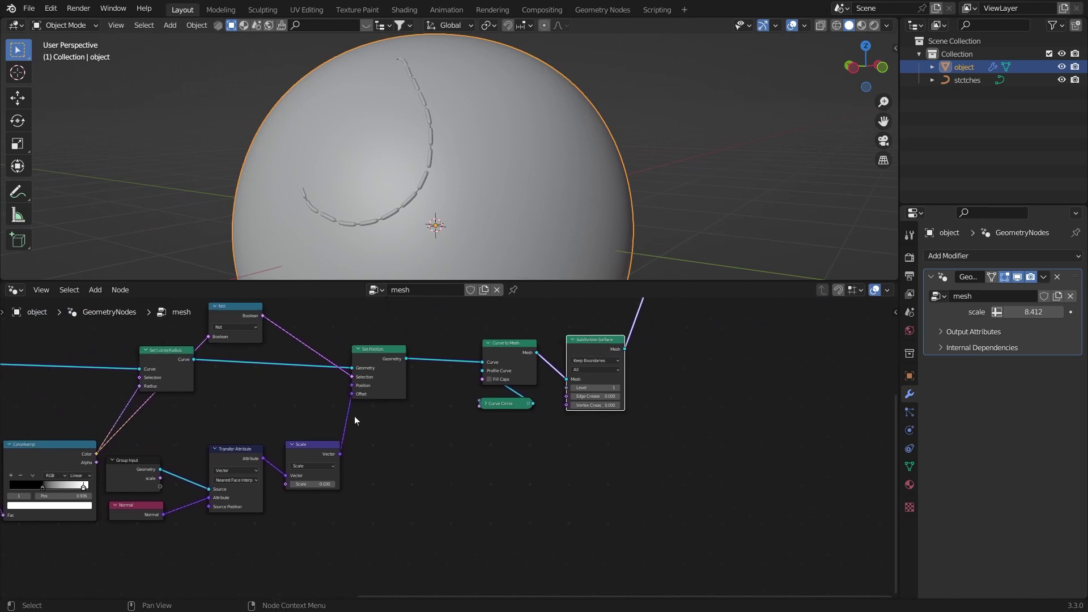
{"action": "scroll", "coordinate": [499, 423], "scroll_direction": "up", "scroll_amount": 1}
{"action": "scroll", "coordinate": [458, 273], "scroll_direction": "up", "scroll_amount": 2}
{"action": "scroll", "coordinate": [475, 371], "scroll_direction": "up", "scroll_amount": 4}
Step: Expand the Curve Circle node and expose its Radius as a group input through a new Group Input node
{"action": "left_click", "coordinate": [498, 390]}
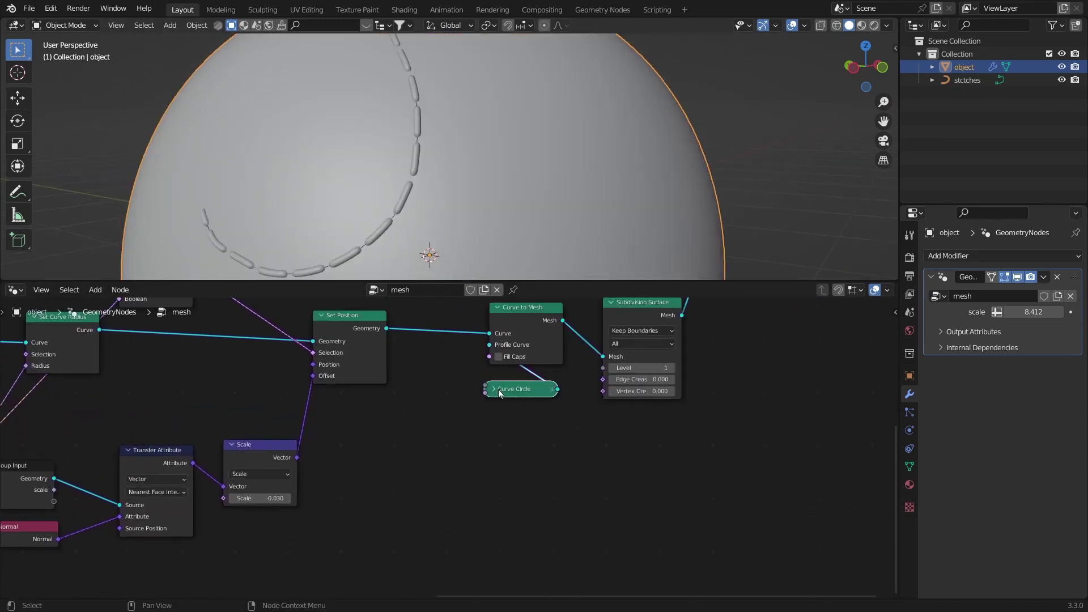
{"action": "key", "text": "h"}
{"action": "left_click_drag", "start_coordinate": [526, 403], "coordinate": [534, 411]}
{"action": "key", "text": "shift+a"}
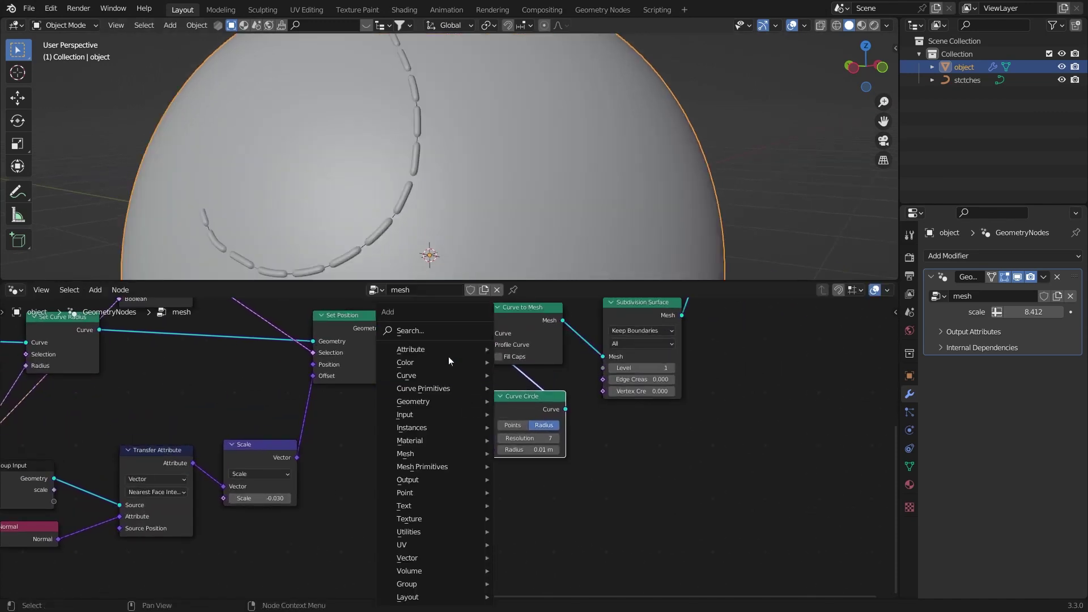
{"action": "left_click", "coordinate": [435, 330]}
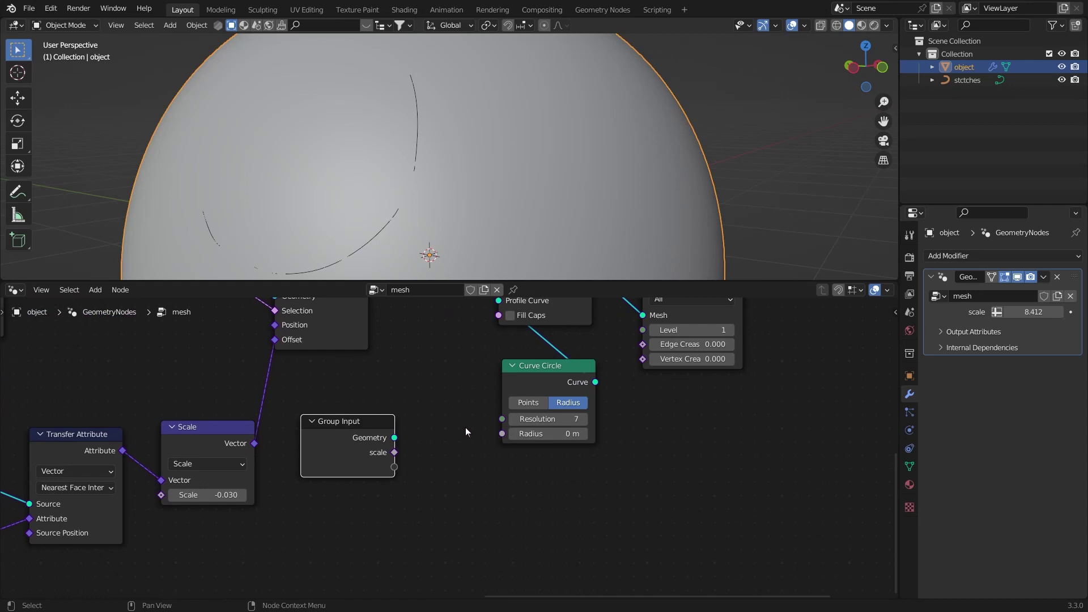
{"action": "key", "text": "ctrl+z"}
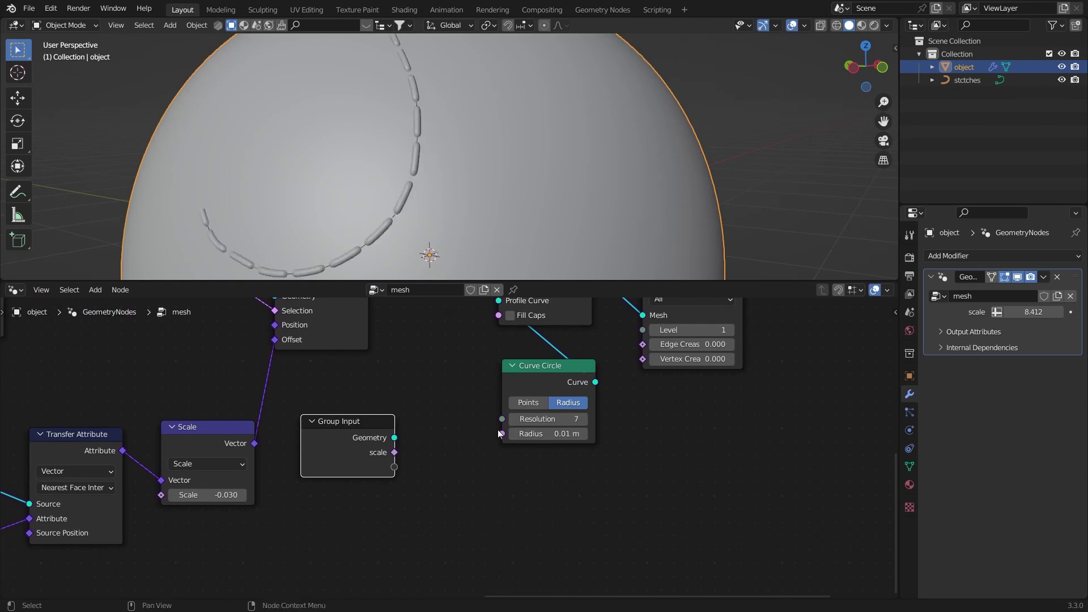
{"action": "left_click_drag", "start_coordinate": [501, 434], "coordinate": [402, 467]}
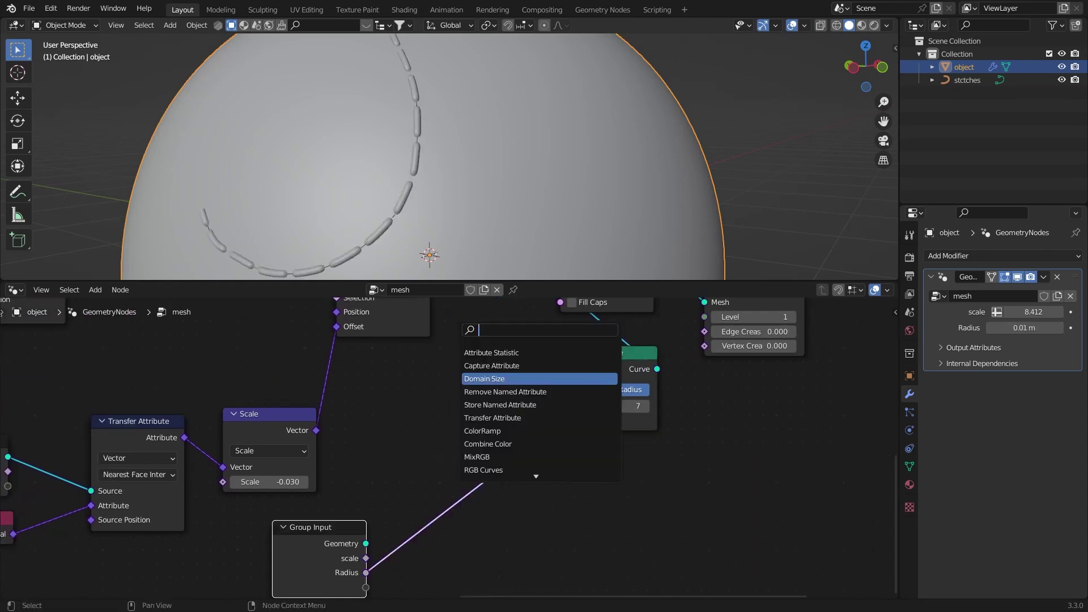
Step: Insert a Multiply node with value 0.300 between the group's Radius input and Curve Circle, and set the modifier's Radius to 0.03 m
{"action": "type", "text": "m"}
{"action": "left_click", "coordinate": [478, 352]}
{"action": "left_click", "coordinate": [455, 458]}
{"action": "left_click", "coordinate": [468, 471]}
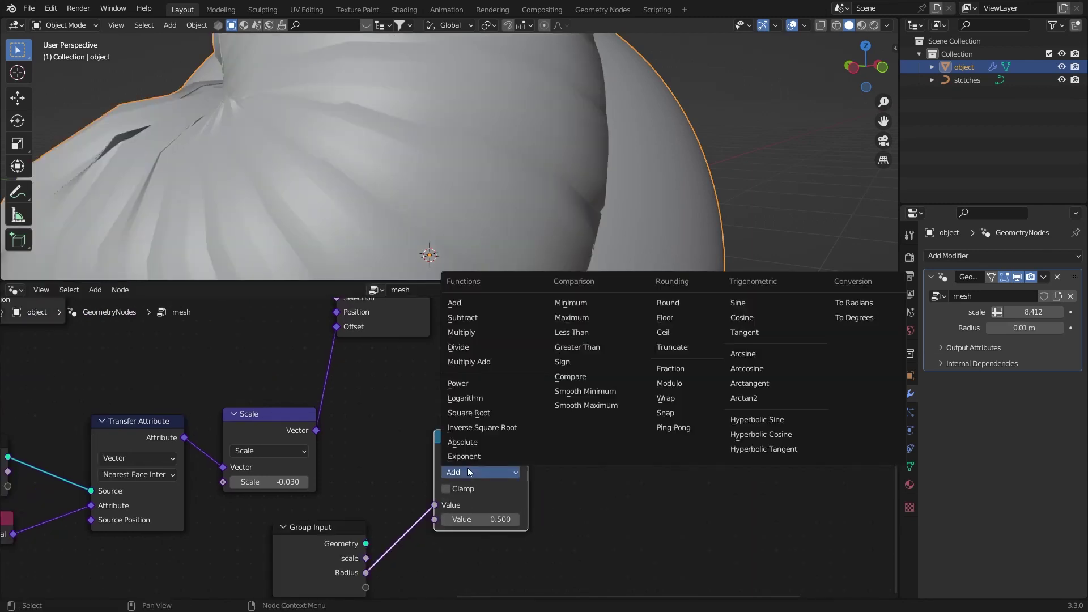
{"action": "left_click", "coordinate": [476, 333]}
{"action": "left_click", "coordinate": [481, 520]}
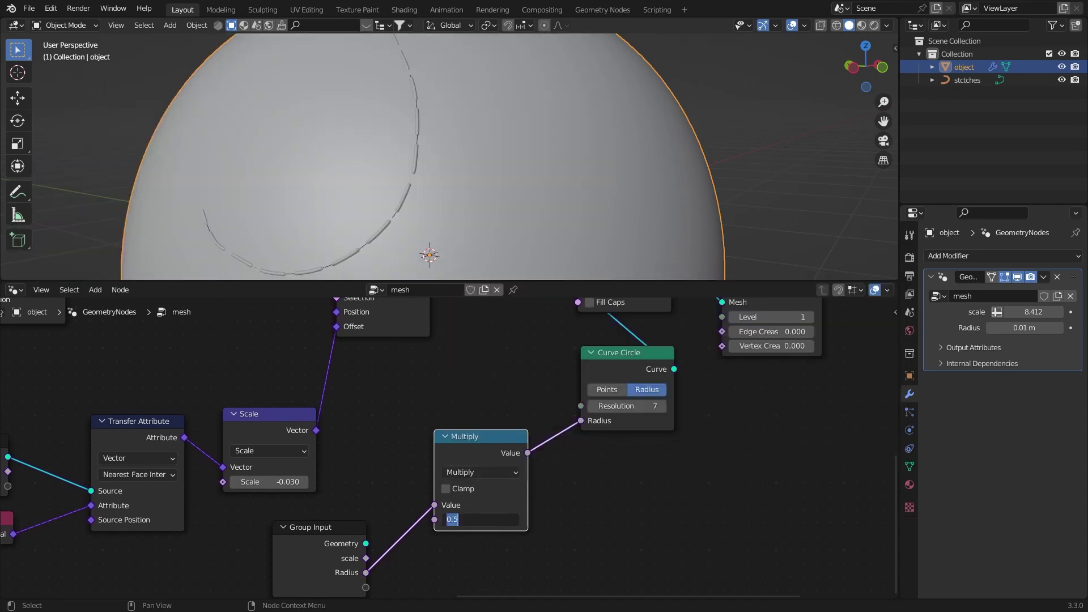
{"action": "type", "text": ".3"}
{"action": "key", "text": "Return"}
{"action": "mouse_move", "coordinate": [1014, 328]}
{"action": "left_mouse_down"}
{"action": "mouse_move", "coordinate": [1025, 328]}
{"action": "mouse_move", "coordinate": [1015, 328]}
{"action": "left_mouse_up"}
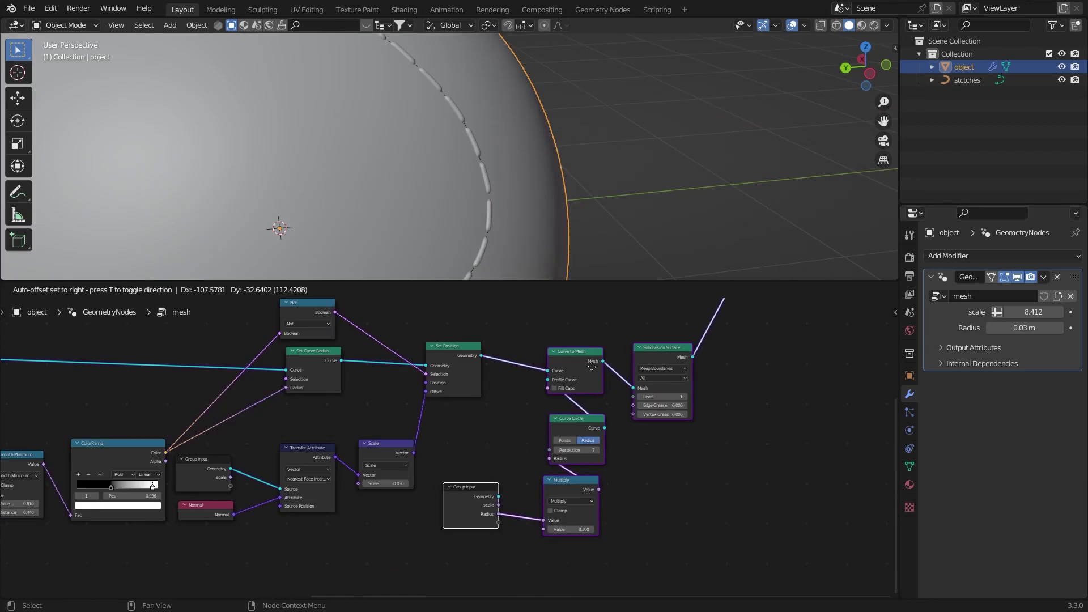
Step: Move the Curve to Mesh node group away from Set Position to make room, and place its Group Input below Multiply
{"action": "left_click_drag", "start_coordinate": [566, 353], "coordinate": [728, 353]}
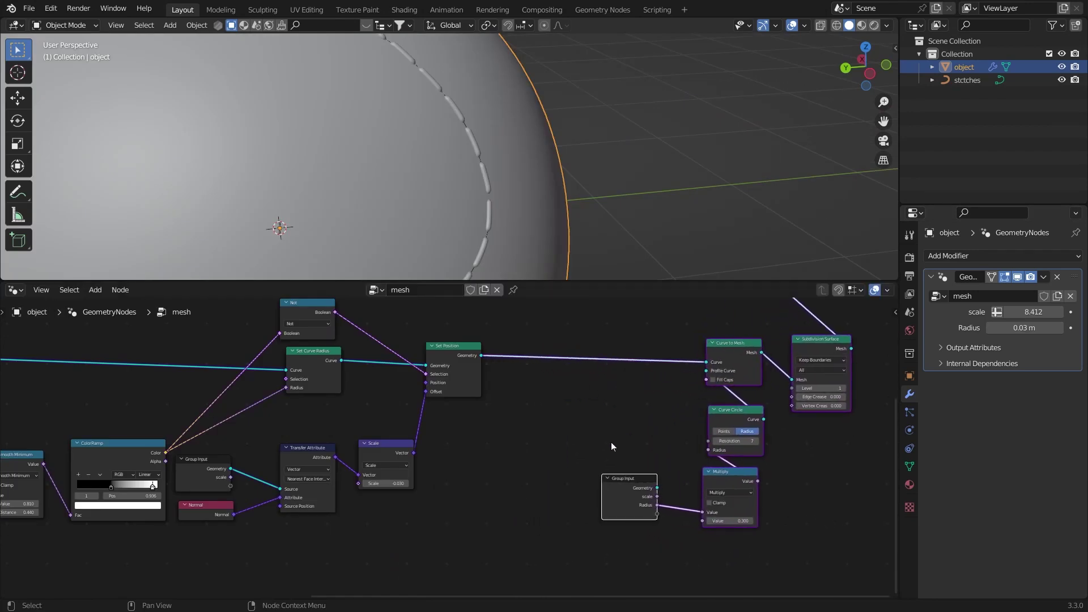
{"action": "middle_click_drag", "start_coordinate": [611, 442], "coordinate": [610, 459]}
{"action": "left_click", "coordinate": [616, 512]}
{"action": "left_click_drag", "start_coordinate": [629, 502], "coordinate": [732, 568]}
{"action": "middle_click_drag", "start_coordinate": [720, 544], "coordinate": [728, 568]}
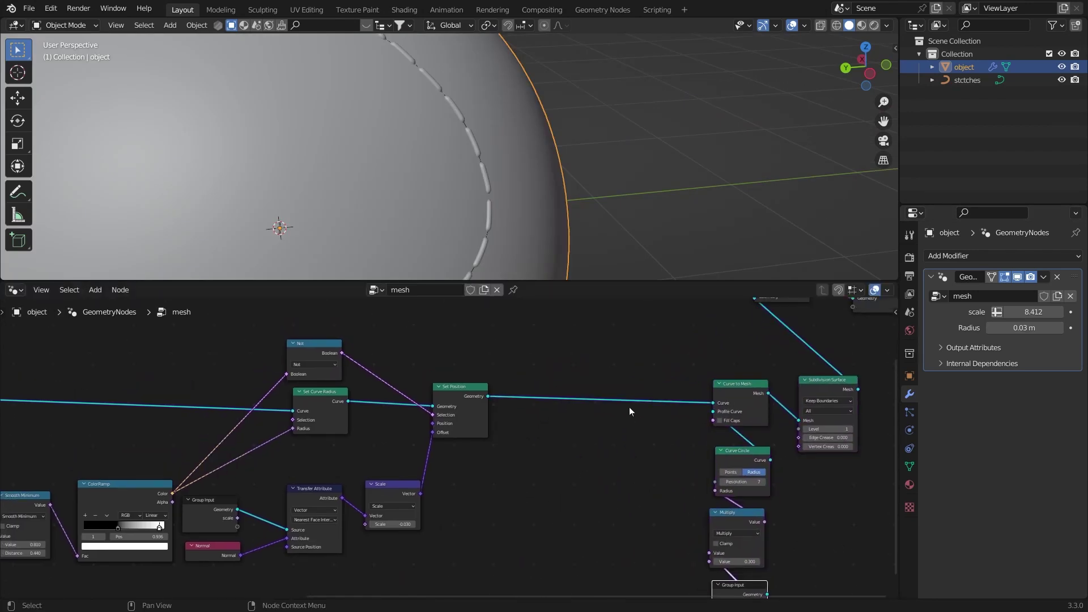
Step: Insert a second Set Position node between the first Set Position and Curve to Mesh
{"action": "key", "text": "shift+a"}
{"action": "type", "text": "set"}
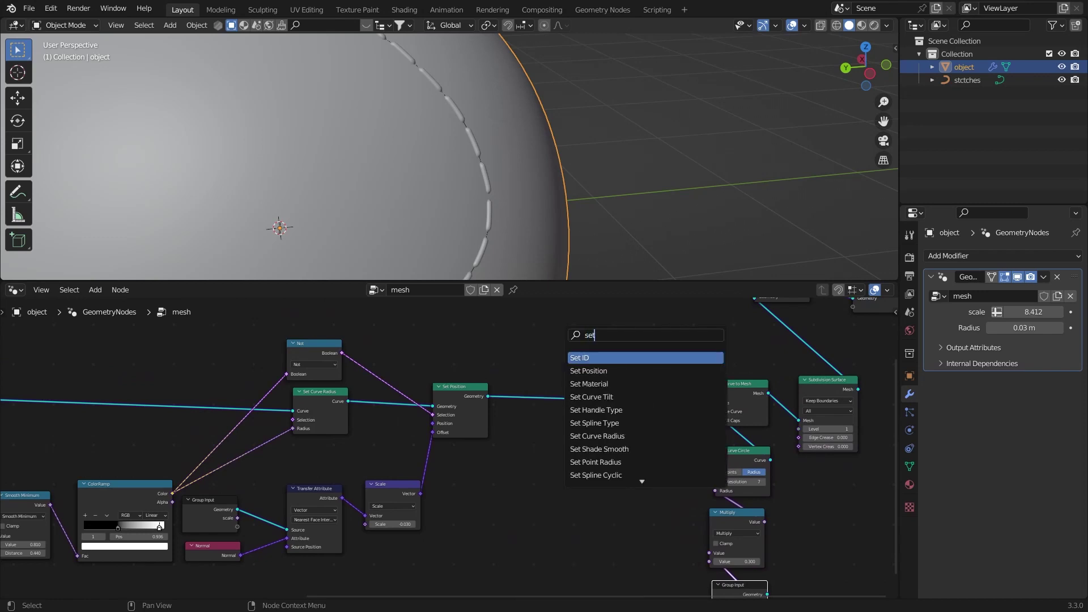
{"action": "key", "text": "Return"}
{"action": "left_click", "coordinate": [689, 403]}
{"action": "scroll", "coordinate": [689, 403], "scroll_direction": "up", "scroll_amount": 2}
{"action": "left_click_drag", "start_coordinate": [689, 403], "coordinate": [679, 385]}
{"action": "middle_click_drag", "start_coordinate": [519, 229], "coordinate": [517, 187]}
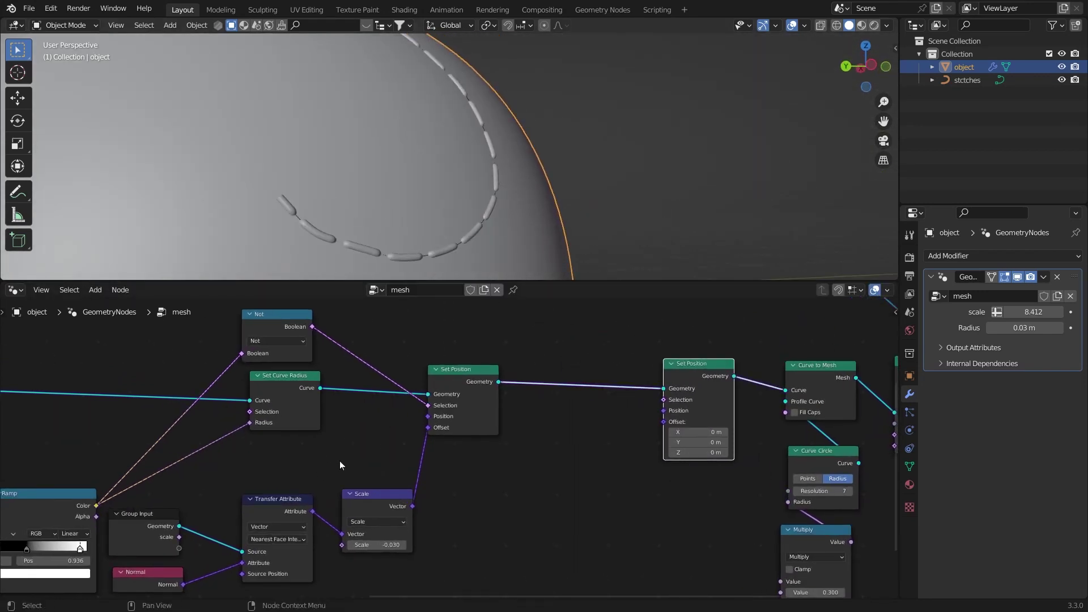
Step: Duplicate the Scale node, connecting the Transfer Attribute output to its Vector input and its result to the second Set Position's Offset
{"action": "middle_click_drag", "start_coordinate": [340, 462], "coordinate": [323, 458]}
{"action": "scroll", "coordinate": [611, 431], "scroll_direction": "up", "scroll_amount": 1}
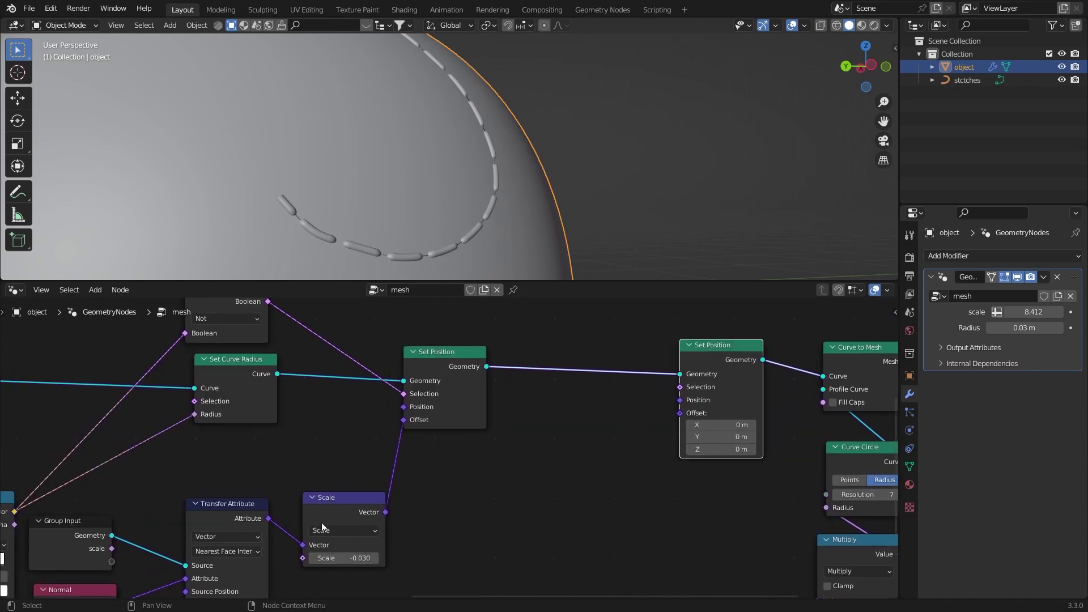
{"action": "left_click", "coordinate": [340, 497]}
{"action": "key", "text": "shift+d"}
{"action": "left_click", "coordinate": [572, 431]}
{"action": "left_click_drag", "start_coordinate": [619, 446], "coordinate": [681, 413]}
{"action": "scroll", "coordinate": [368, 420], "scroll_direction": "down", "scroll_amount": 2, "text": "shift"}
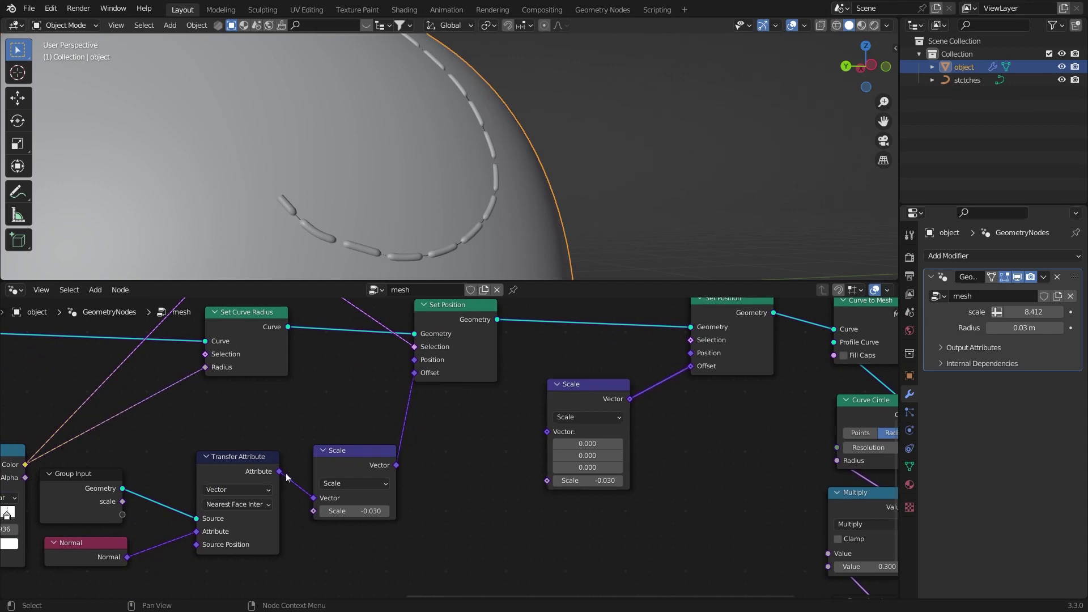
{"action": "left_click_drag", "start_coordinate": [279, 471], "coordinate": [593, 441]}
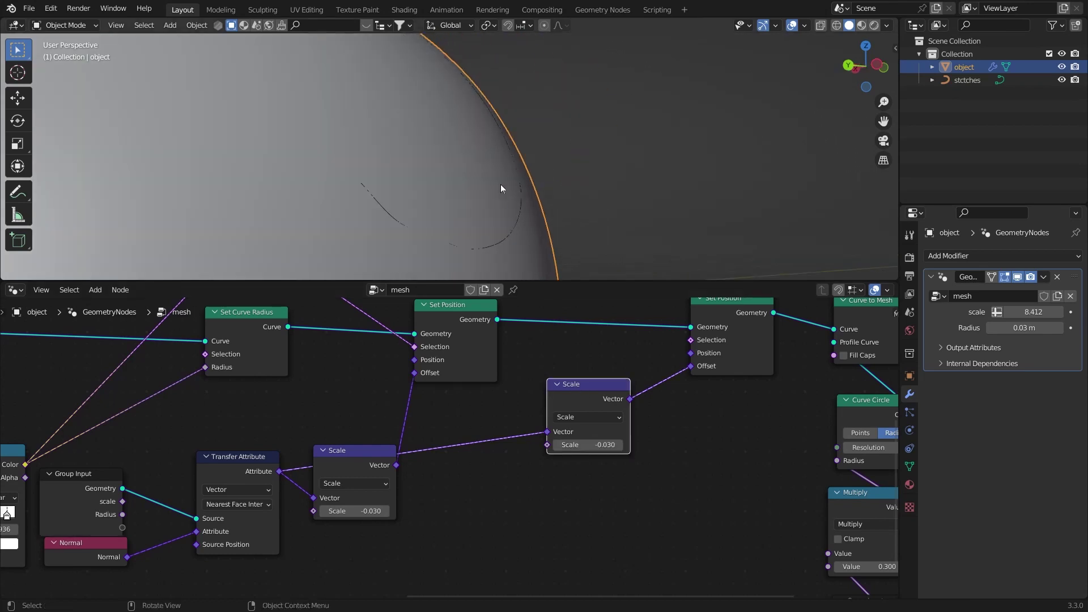
Step: Set the duplicated Scale node's Scale to 0
{"action": "middle_click_drag", "start_coordinate": [501, 185], "coordinate": [481, 219]}
{"action": "left_click", "coordinate": [591, 445]}
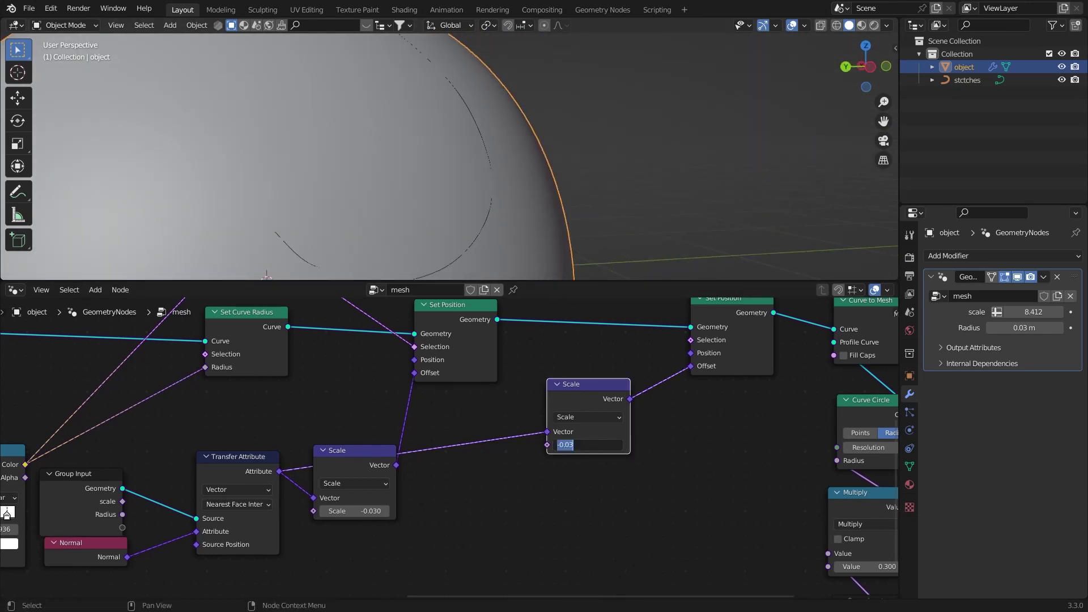
{"action": "type", "text": "0"}
{"action": "key", "text": "Return"}
Step: Add a Group Input node, expose the duplicated Scale node's Scale as a group input, and rename that input offset
{"action": "middle_click_drag", "start_coordinate": [583, 448], "coordinate": [563, 400], "text": "ctrl"}
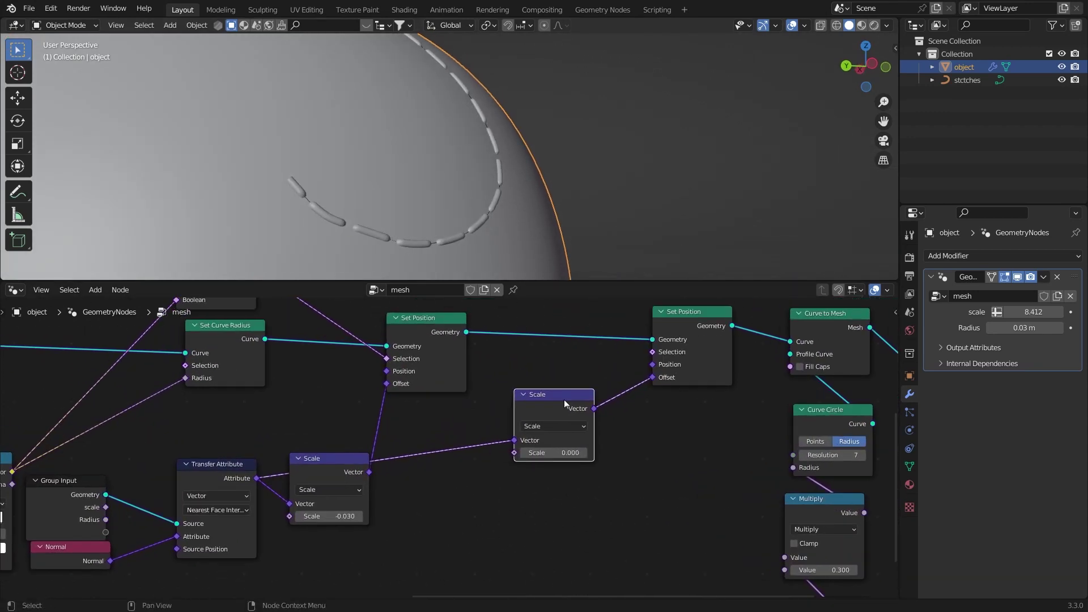
{"action": "key", "text": "shift+a"}
{"action": "left_click", "coordinate": [522, 334]}
{"action": "type", "text": "input"}
{"action": "key", "text": "Return"}
{"action": "left_click", "coordinate": [413, 480]}
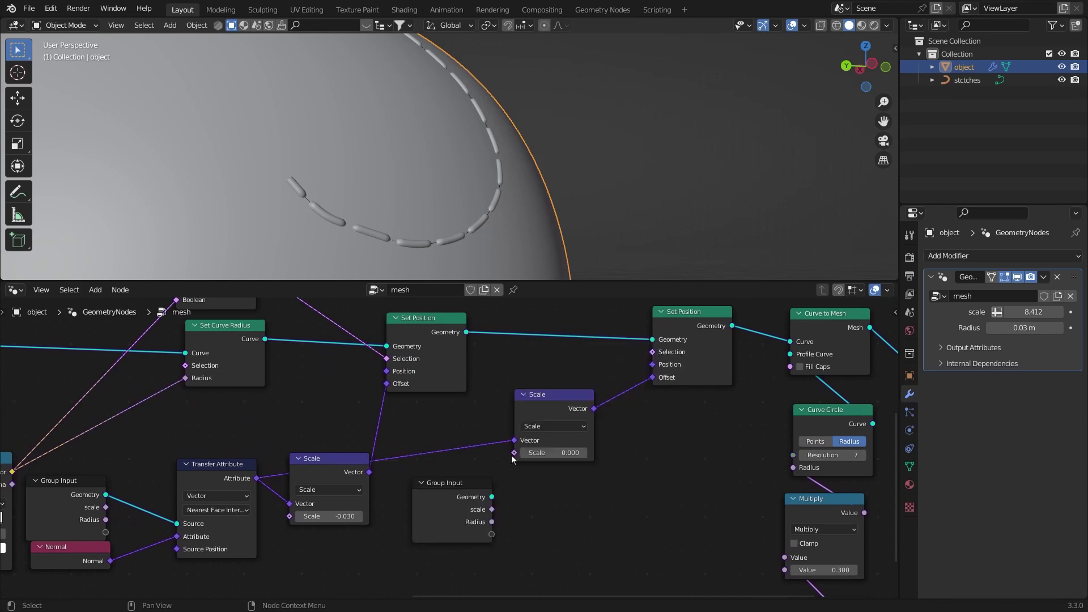
{"action": "left_click_drag", "start_coordinate": [512, 454], "coordinate": [442, 499]}
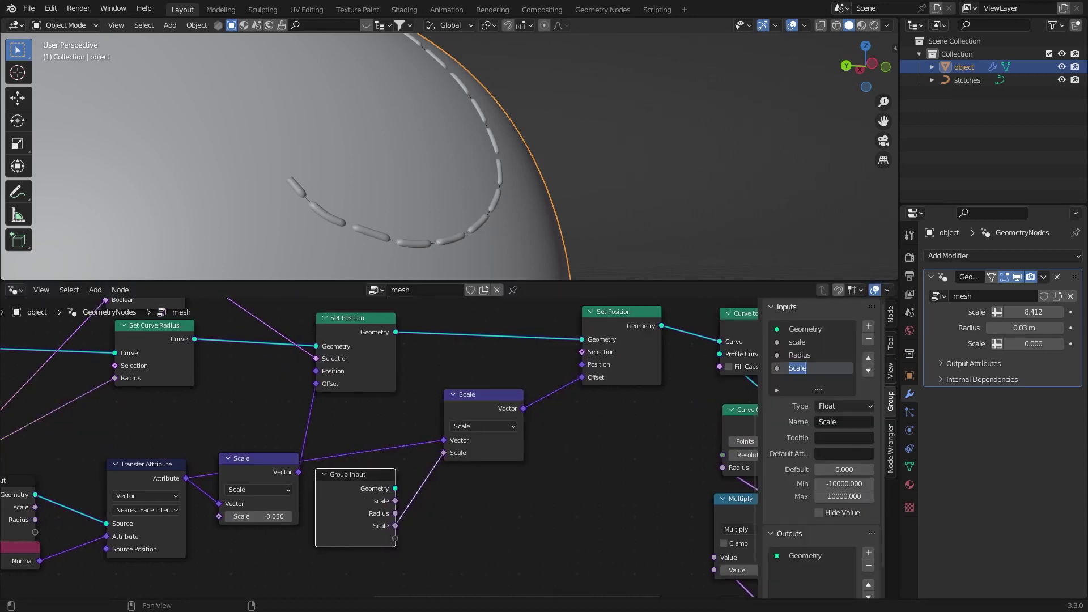
{"action": "key", "text": "Return"}
{"action": "key", "text": "n"}
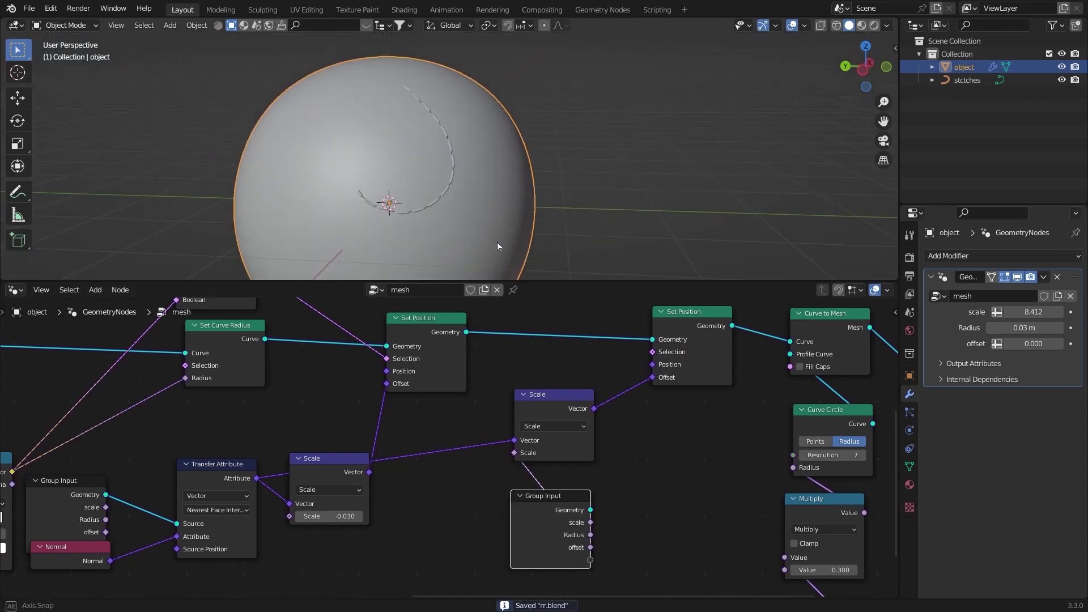
Step: Spread the Join Geometry, Group Output and upper Group Input nodes apart to make room above the stitch nodes
{"action": "middle_click_drag", "start_coordinate": [498, 243], "coordinate": [495, 220]}
{"action": "scroll", "coordinate": [512, 445], "scroll_direction": "down", "scroll_amount": 4}
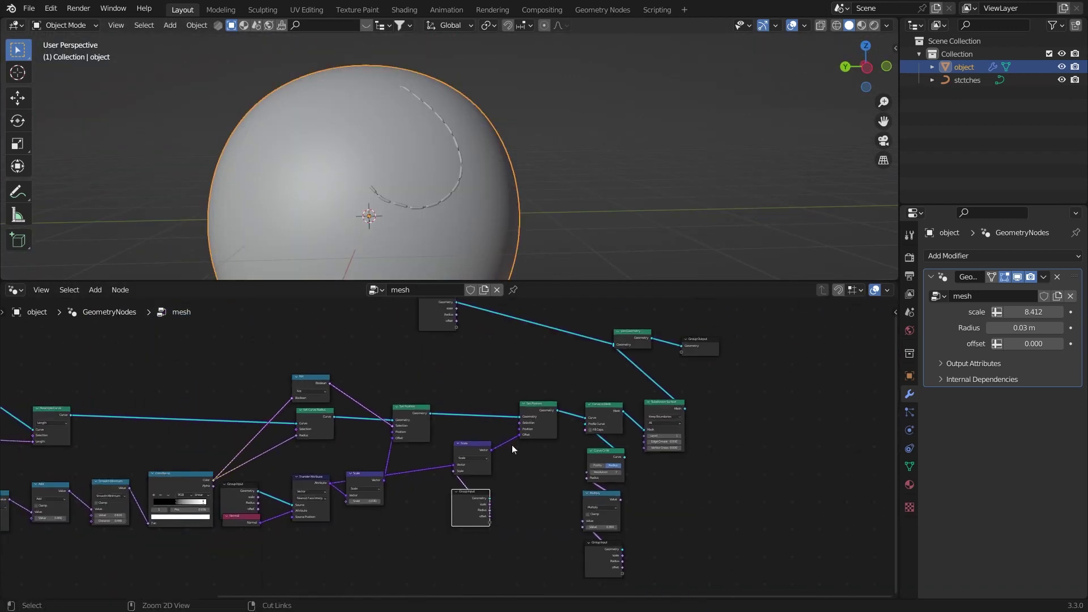
{"action": "middle_click_drag", "start_coordinate": [658, 381], "coordinate": [348, 450]}
{"action": "left_click_drag", "start_coordinate": [392, 410], "coordinate": [588, 406]}
{"action": "left_click_drag", "start_coordinate": [324, 404], "coordinate": [427, 423]}
{"action": "middle_click_drag", "start_coordinate": [427, 422], "coordinate": [467, 434]}
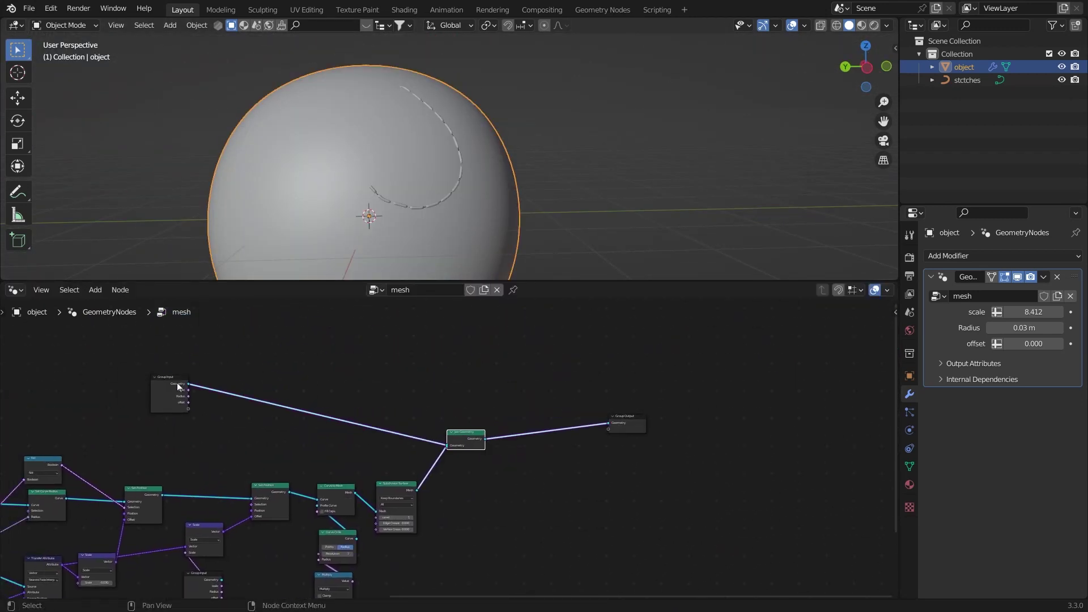
{"action": "left_click_drag", "start_coordinate": [177, 383], "coordinate": [378, 430]}
{"action": "middle_click_drag", "start_coordinate": [419, 287], "coordinate": [450, 94]}
{"action": "scroll", "coordinate": [505, 169], "scroll_direction": "up", "scroll_amount": 4}
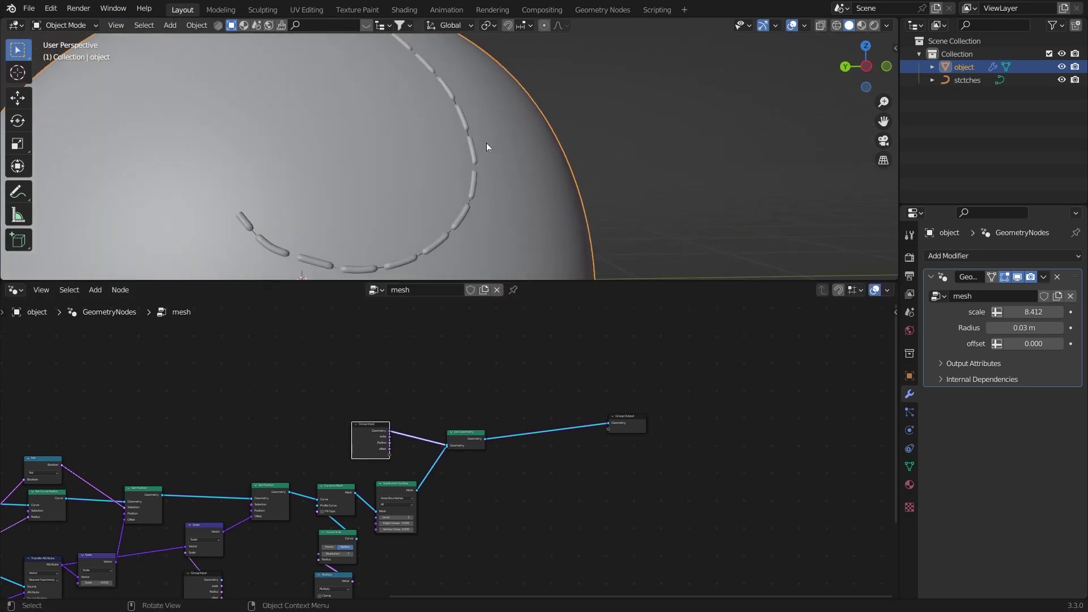
{"action": "scroll", "coordinate": [487, 147], "scroll_direction": "down", "scroll_amount": 3}
{"action": "scroll", "coordinate": [488, 431], "scroll_direction": "up", "scroll_amount": 3}
{"action": "key", "text": "g"}
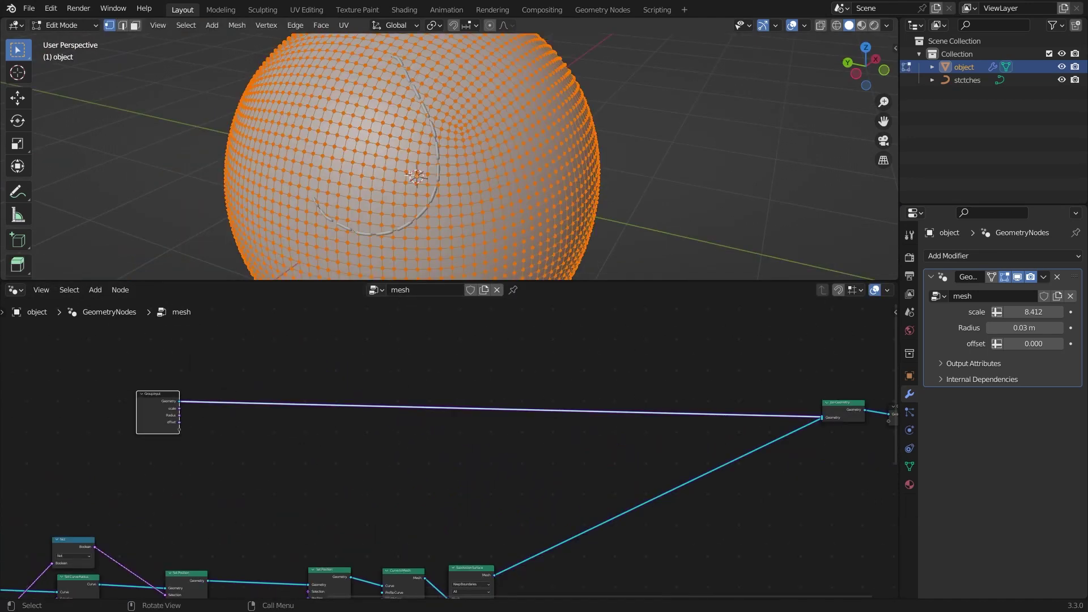
Step: Inspect the sphere's mesh density in Edit Mode, return to Object Mode and save the file
{"action": "middle_click_drag", "start_coordinate": [420, 175], "coordinate": [448, 151]}
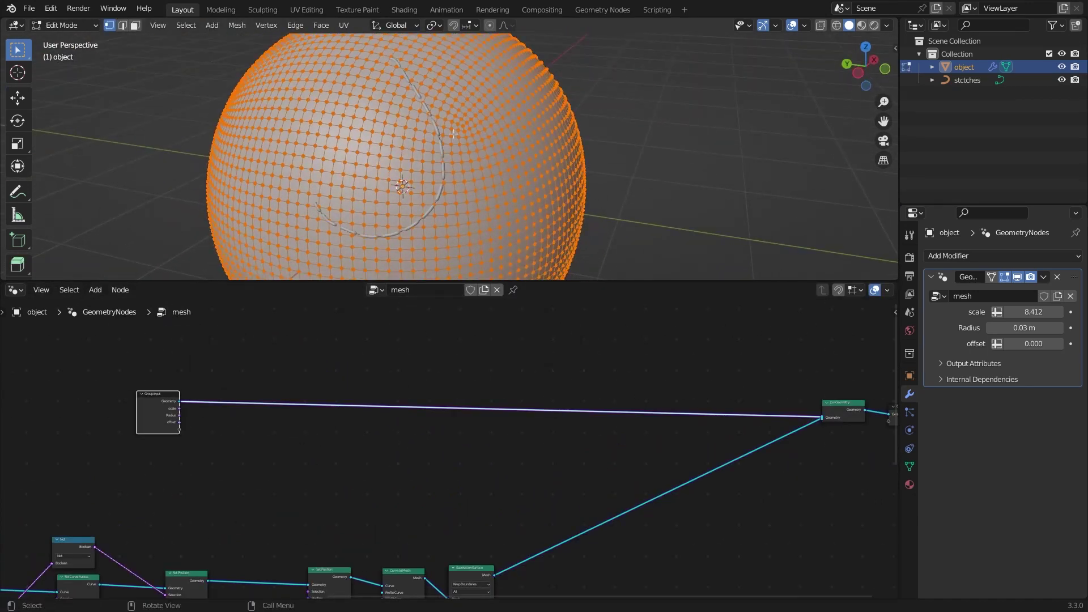
{"action": "key", "text": "Tab"}
{"action": "middle_click_drag", "start_coordinate": [493, 574], "coordinate": [474, 516]}
{"action": "key", "text": "ctrl+s"}
Step: Connect the Subdivision Surface mesh to the Target of a new Geometry Proximity node and set the node to Points
{"action": "left_click_drag", "start_coordinate": [473, 516], "coordinate": [533, 426]}
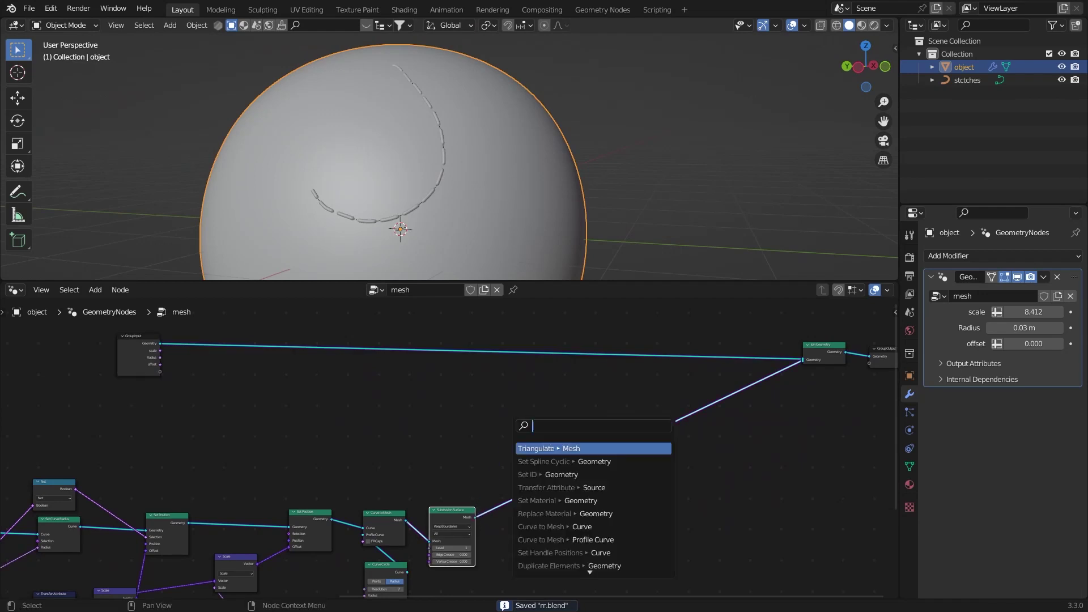
{"action": "type", "text": "prox"}
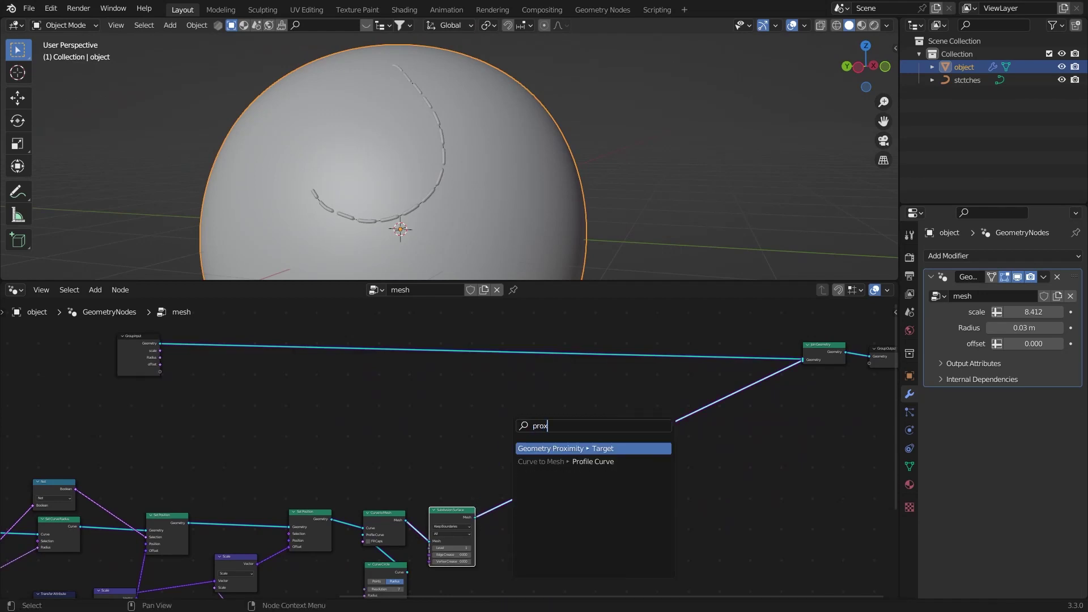
{"action": "key", "text": "Return"}
{"action": "scroll", "coordinate": [407, 454], "scroll_direction": "up", "scroll_amount": 5}
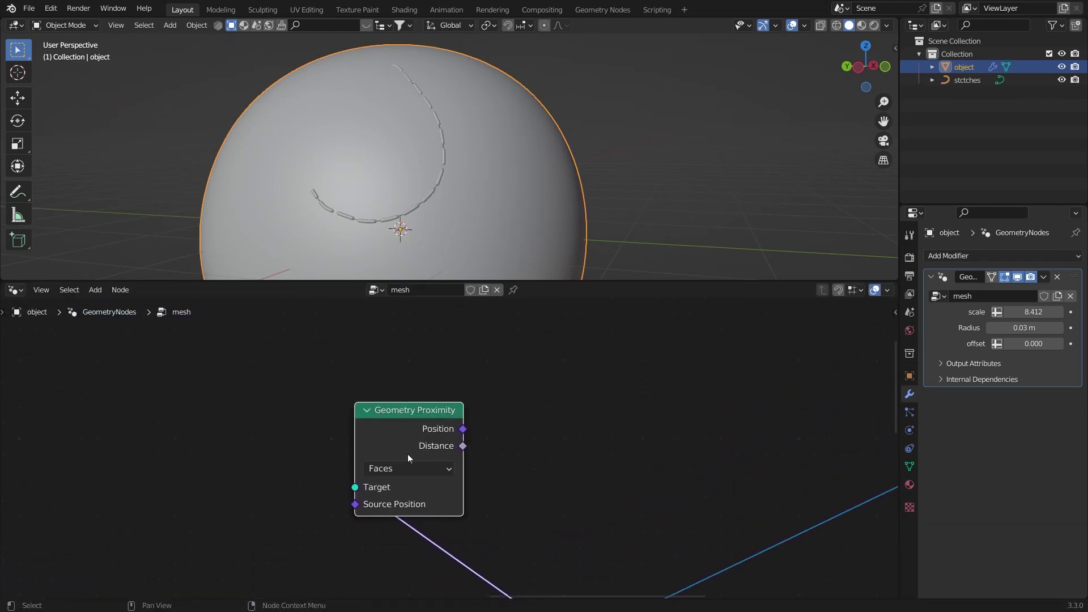
{"action": "left_click", "coordinate": [410, 468]}
{"action": "left_click", "coordinate": [418, 487]}
{"action": "scroll", "coordinate": [386, 435], "scroll_direction": "down", "scroll_amount": 3}
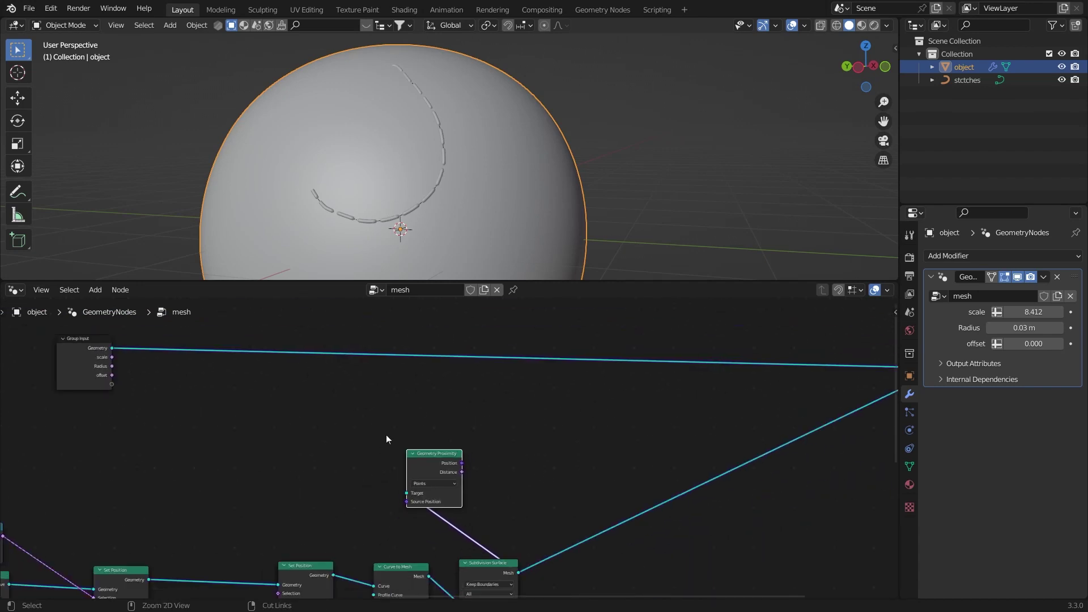
Step: Insert a Set Position node between the upper Group Input and Join Geometry
{"action": "middle_click_drag", "start_coordinate": [374, 357], "coordinate": [397, 410]}
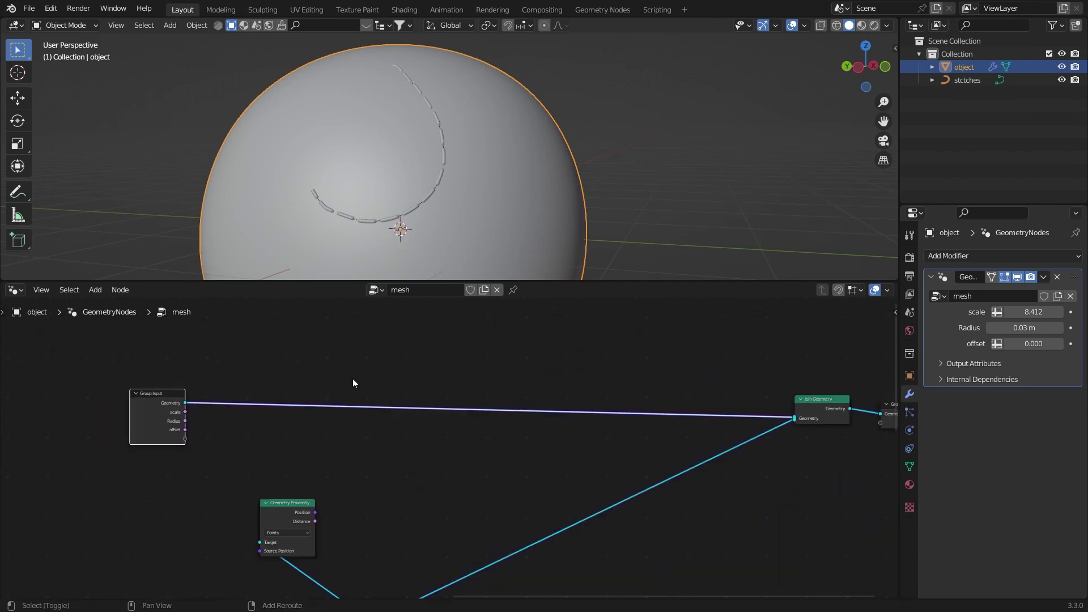
{"action": "key", "text": "shift+a"}
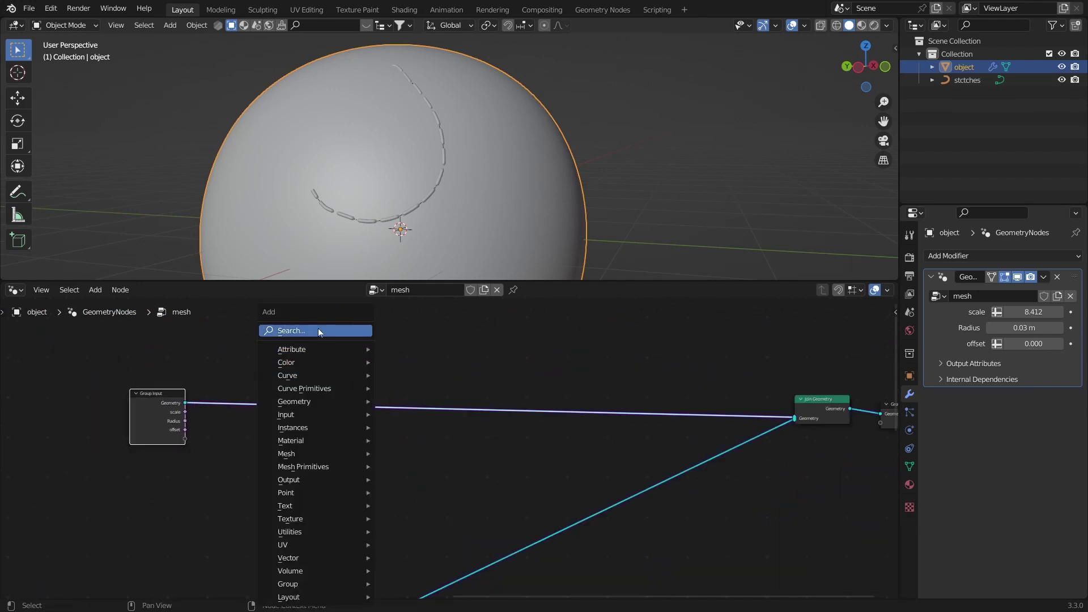
{"action": "left_click", "coordinate": [318, 332]}
{"action": "type", "text": "set"}
{"action": "left_click", "coordinate": [358, 366]}
{"action": "left_click", "coordinate": [445, 409]}
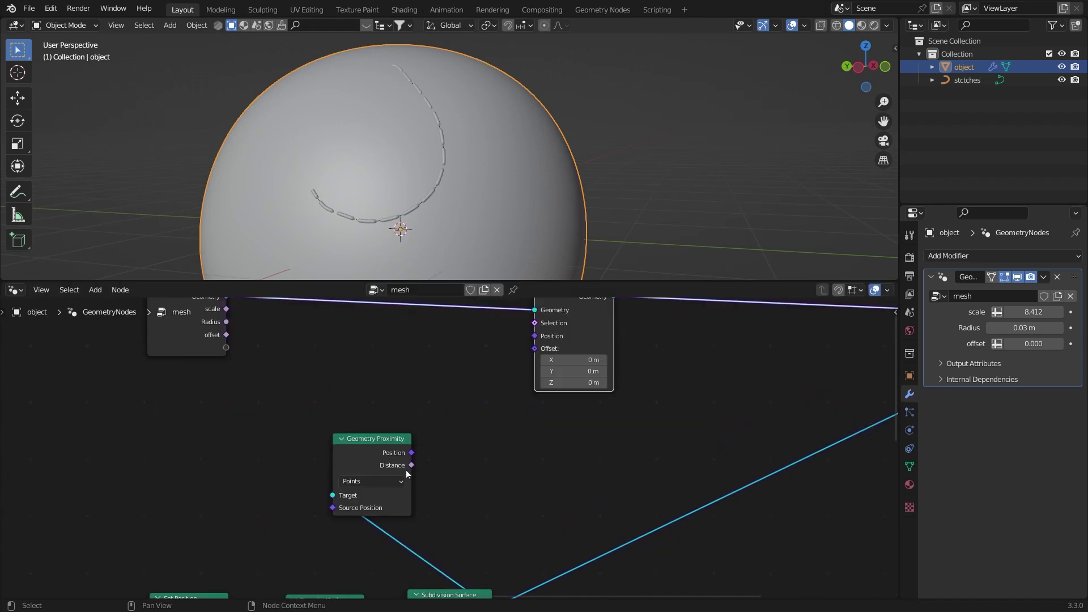
Step: Add a Map Range node fed by Geometry Proximity's Distance and connect its Result to the upper Set Position's Offset
{"action": "left_click_drag", "start_coordinate": [407, 476], "coordinate": [400, 437]}
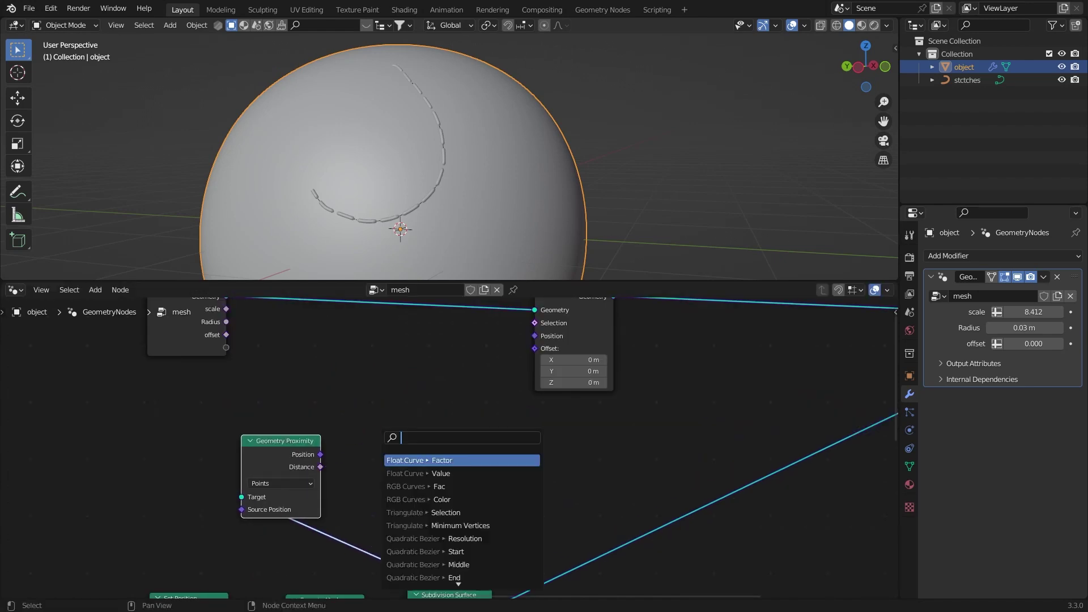
{"action": "type", "text": "map"}
{"action": "key", "text": "Return"}
{"action": "left_click_drag", "start_coordinate": [453, 380], "coordinate": [523, 351]}
{"action": "left_click_drag", "start_coordinate": [529, 352], "coordinate": [530, 352]}
{"action": "middle_click_drag", "start_coordinate": [487, 370], "coordinate": [401, 483]}
{"action": "left_click_drag", "start_coordinate": [482, 400], "coordinate": [558, 371]}
{"action": "middle_click_drag", "start_coordinate": [405, 133], "coordinate": [422, 161]}
{"action": "left_click_drag", "start_coordinate": [559, 371], "coordinate": [633, 362]}
{"action": "middle_click_drag", "start_coordinate": [514, 435], "coordinate": [530, 398]}
Step: Scale a Normal node by Map Range's Result using a Vector Math node set to Scale, feeding the upper Set Position's Offset
{"action": "key", "text": "shift+a"}
{"action": "left_click", "coordinate": [494, 331]}
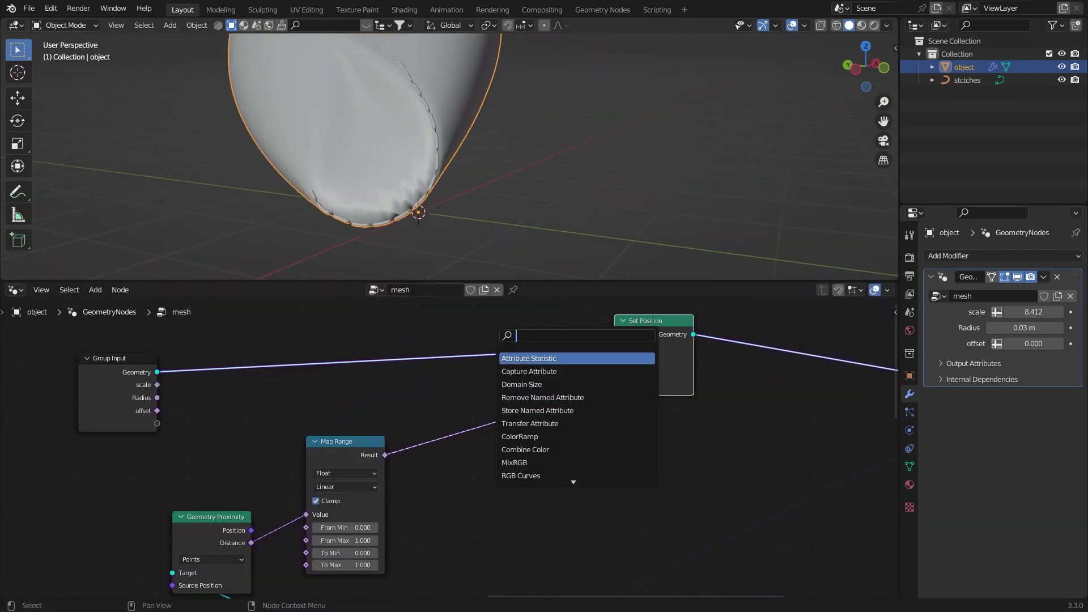
{"action": "type", "text": "vec"}
{"action": "key", "text": "Return"}
{"action": "left_click", "coordinate": [491, 429]}
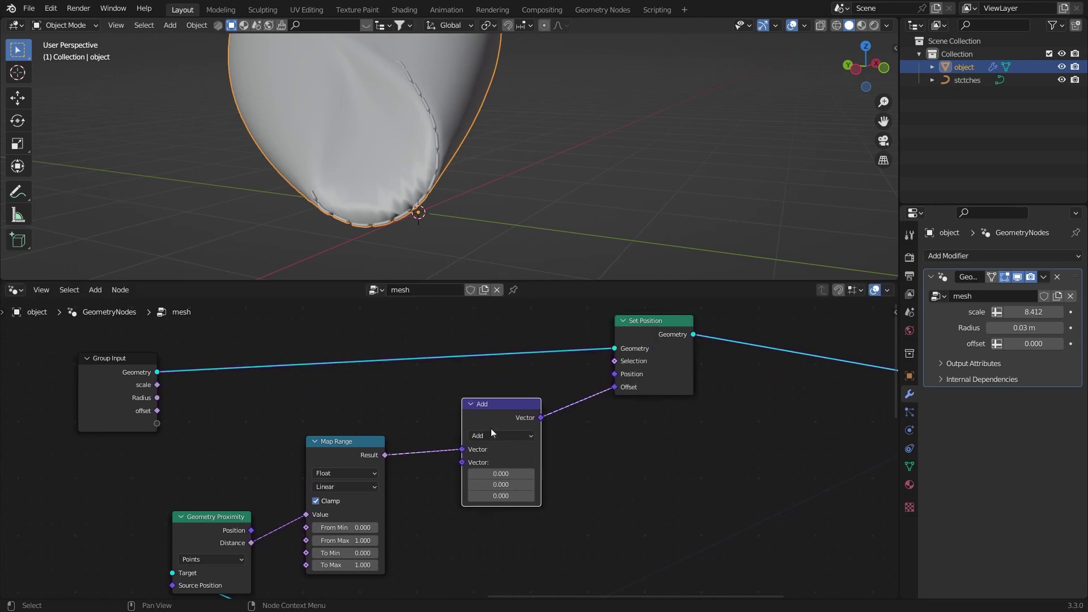
{"action": "left_click", "coordinate": [501, 435]}
{"action": "left_click", "coordinate": [495, 252]}
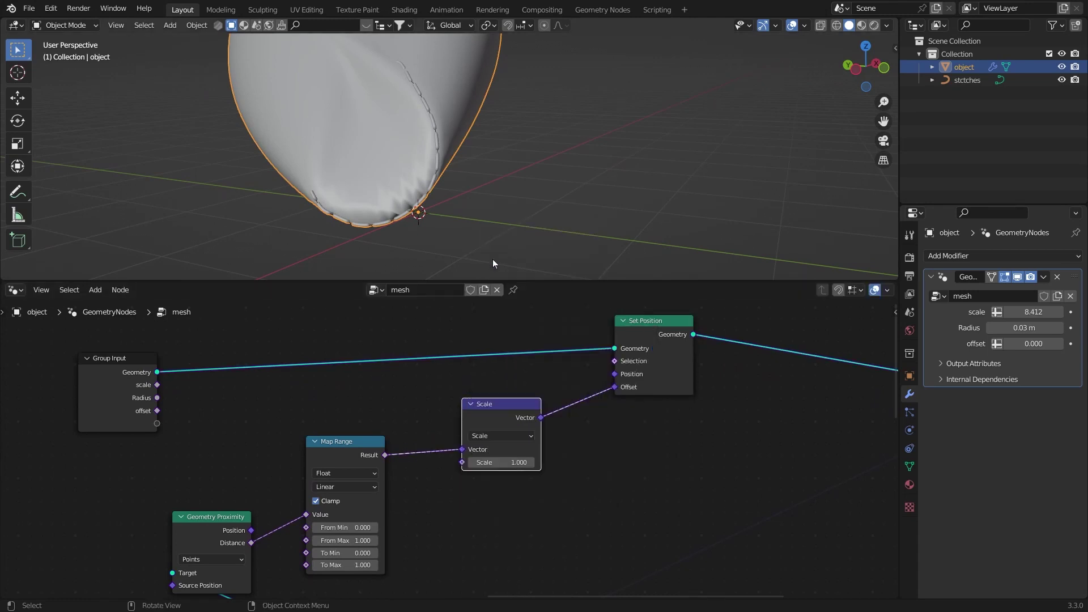
{"action": "left_click_drag", "start_coordinate": [482, 422], "coordinate": [318, 373]}
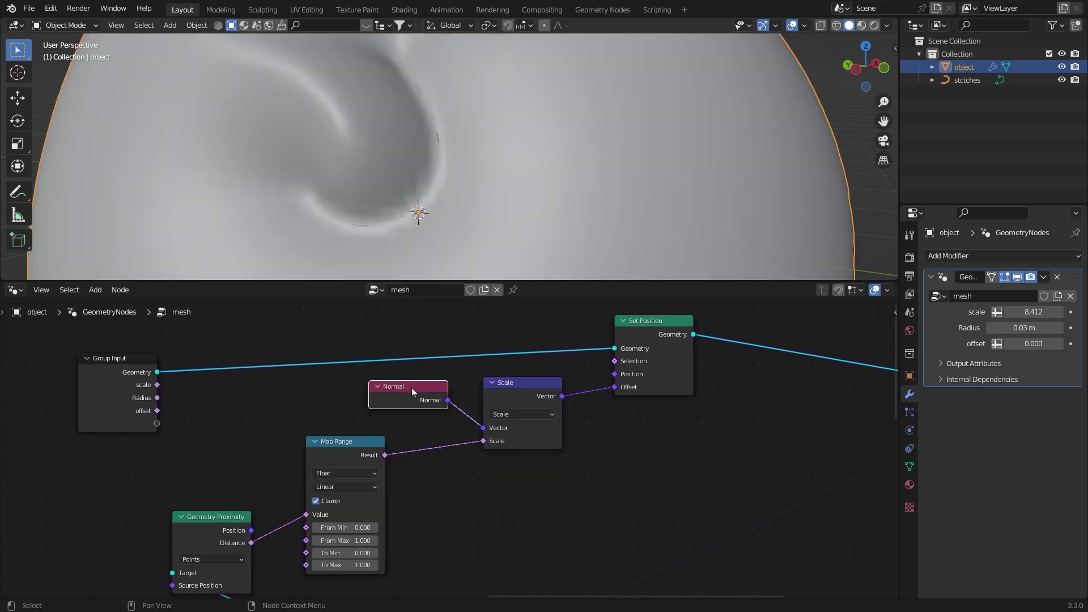
{"action": "left_click_drag", "start_coordinate": [413, 389], "coordinate": [426, 389]}
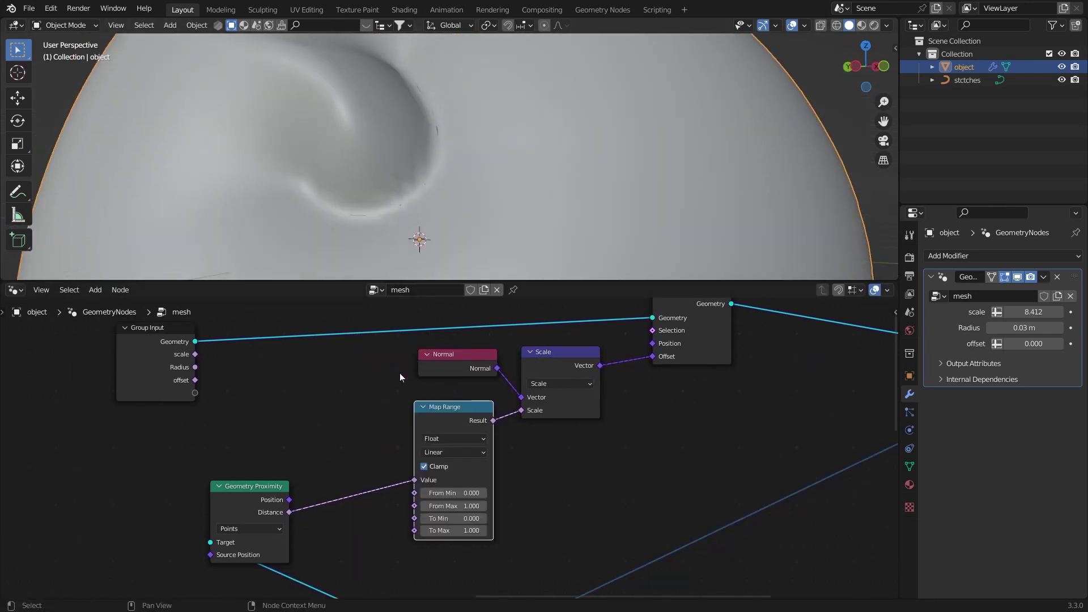
Step: Insert a Math node set to Add between Geometry Proximity's Distance and Map Range's Value
{"action": "left_click", "coordinate": [284, 470]}
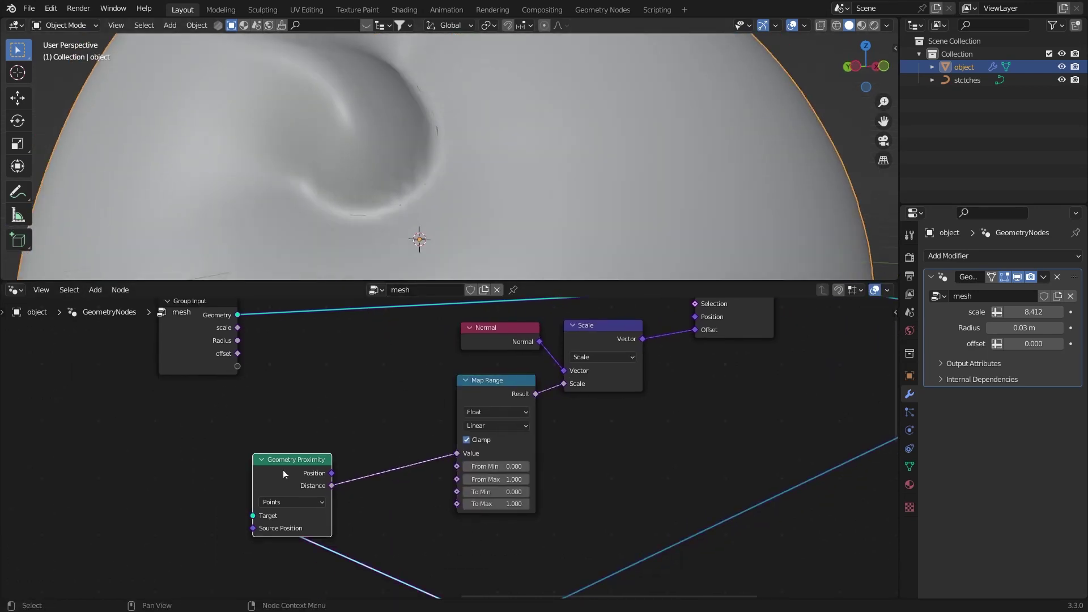
{"action": "left_click_drag", "start_coordinate": [288, 471], "coordinate": [179, 455]}
{"action": "key", "text": "shift+a"}
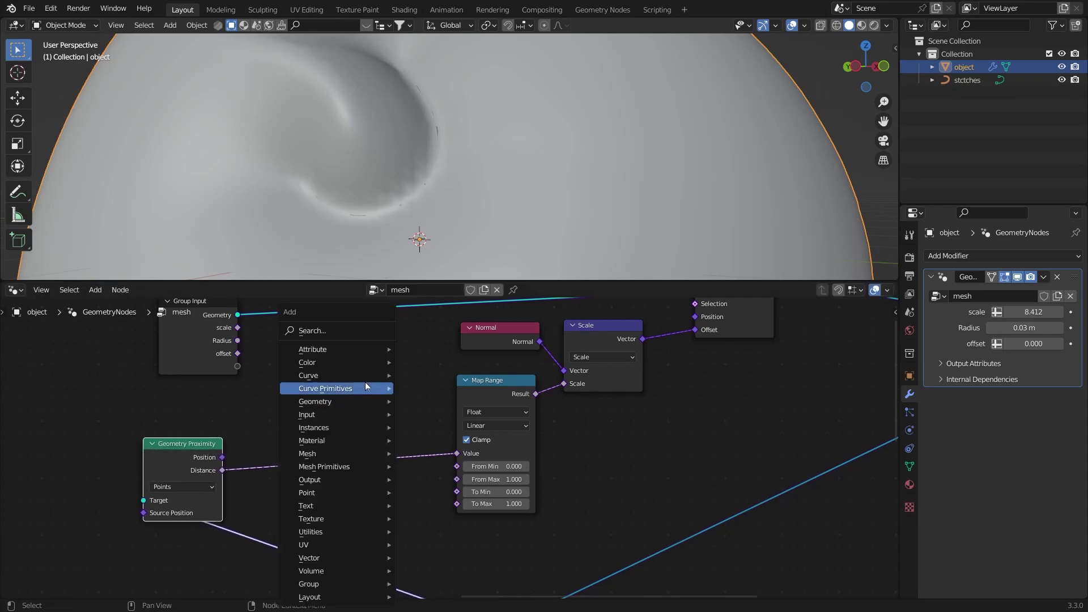
{"action": "left_click", "coordinate": [295, 340]}
{"action": "type", "text": "mat"}
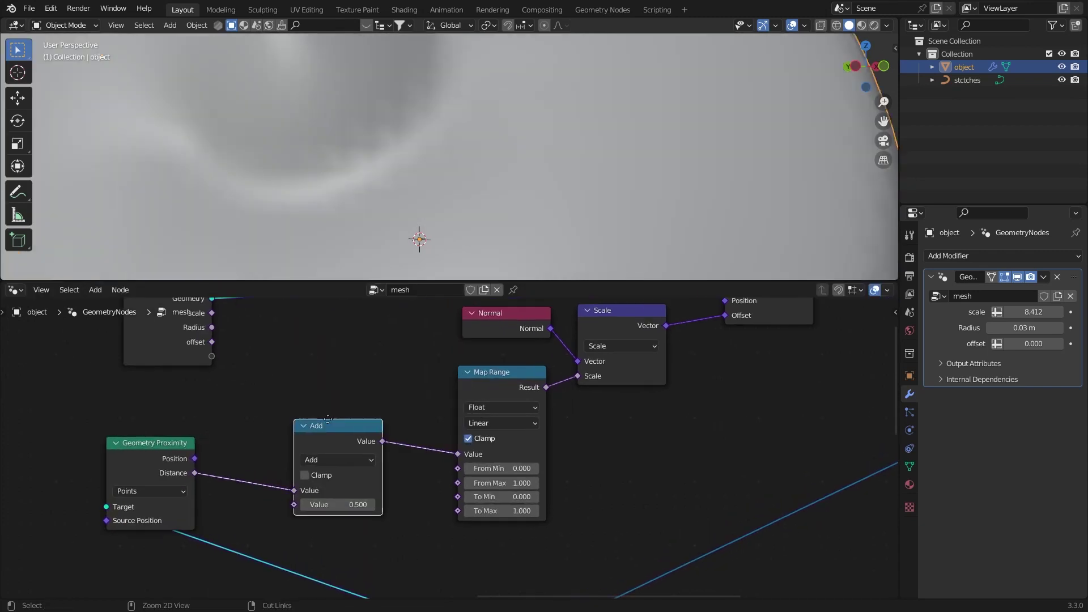
Step: Set the Add node's value to 1.040 and Map Range's From Min to 1.070 and From Max to -0.040
{"action": "scroll", "coordinate": [419, 467], "scroll_direction": "up", "scroll_amount": 1}
{"action": "left_click_drag", "start_coordinate": [317, 506], "coordinate": [363, 507]}
{"action": "middle_click_drag", "start_coordinate": [436, 238], "coordinate": [391, 249]}
{"action": "scroll", "coordinate": [419, 216], "scroll_direction": "up", "scroll_amount": 2}
{"action": "mouse_move", "coordinate": [342, 507]}
{"action": "left_mouse_down"}
{"action": "mouse_move", "coordinate": [295, 508]}
{"action": "mouse_move", "coordinate": [342, 505]}
{"action": "left_mouse_up"}
{"action": "scroll", "coordinate": [431, 188], "scroll_direction": "up", "scroll_amount": 2}
{"action": "left_click_drag", "start_coordinate": [567, 388], "coordinate": [708, 388]}
{"action": "left_click_drag", "start_coordinate": [559, 416], "coordinate": [431, 417]}
{"action": "left_click_drag", "start_coordinate": [258, 448], "coordinate": [360, 452]}
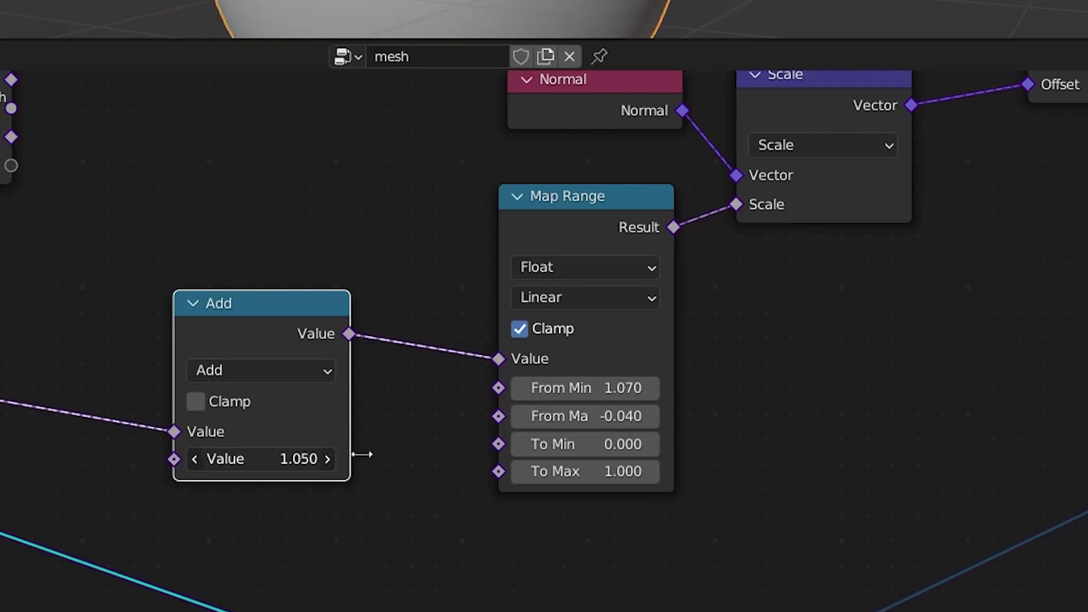
Step: Insert a Subdivision Surface node with Level 2 between the upper Group Input and Set Position
{"action": "left_click", "coordinate": [169, 447]}
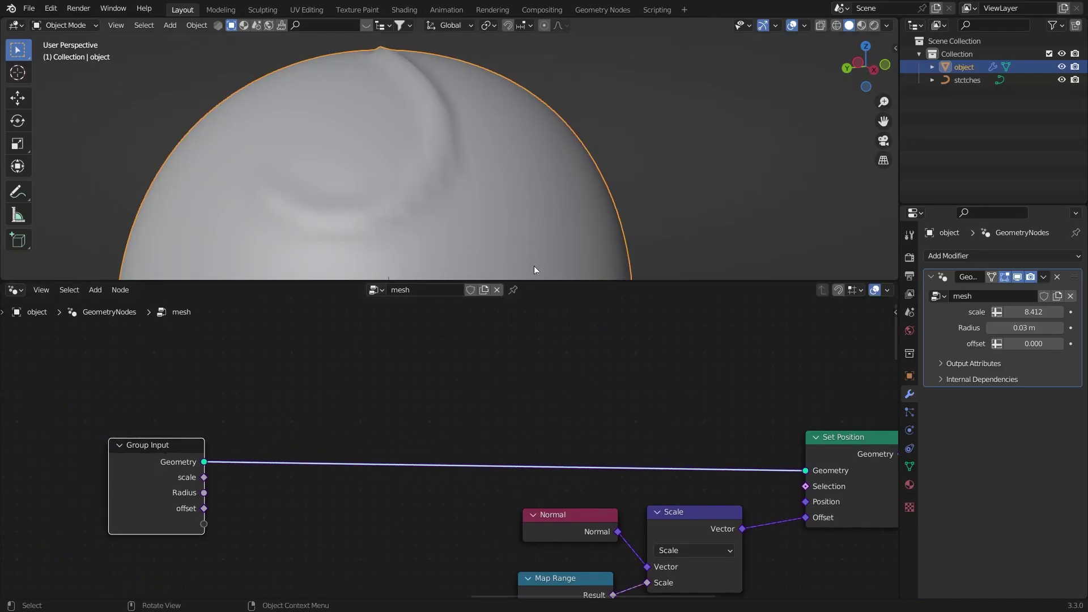
{"action": "key", "text": "shift+a"}
{"action": "left_click", "coordinate": [371, 330]}
{"action": "type", "text": "su"}
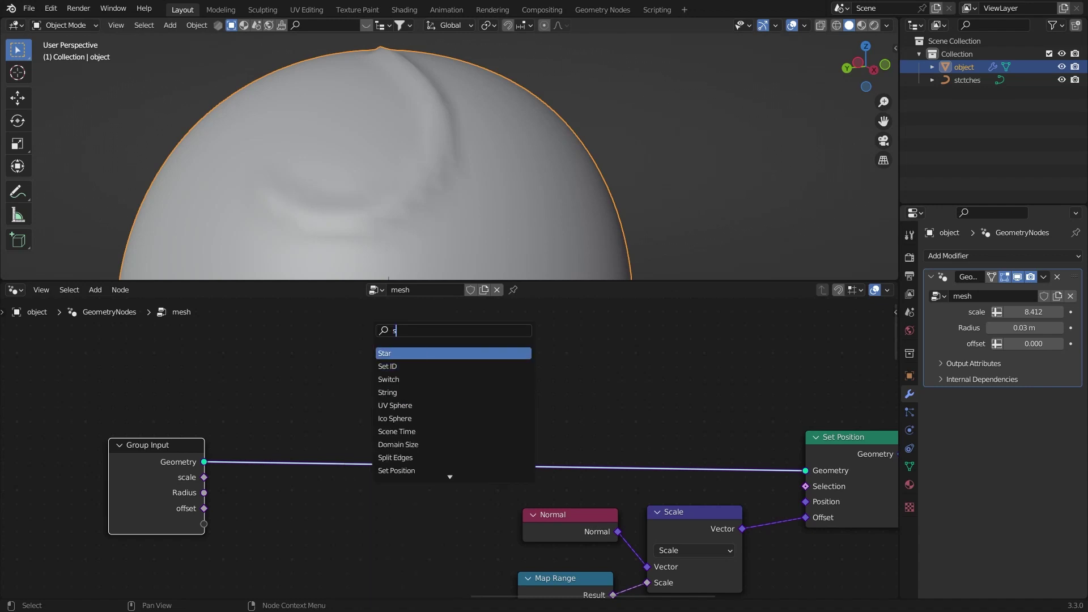
{"action": "type", "text": "b"}
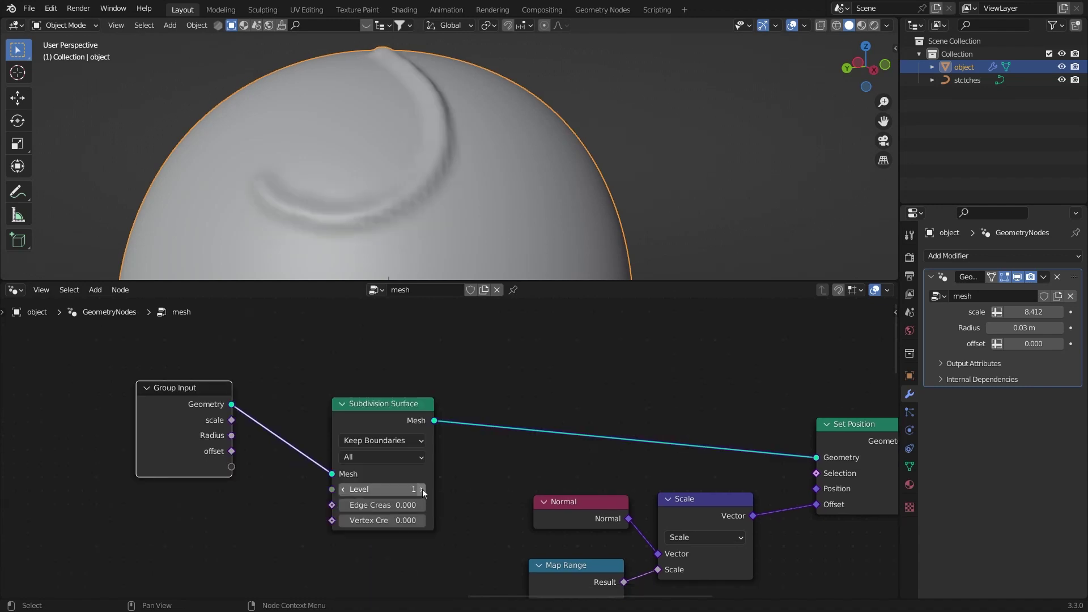
{"action": "left_click", "coordinate": [423, 489]}
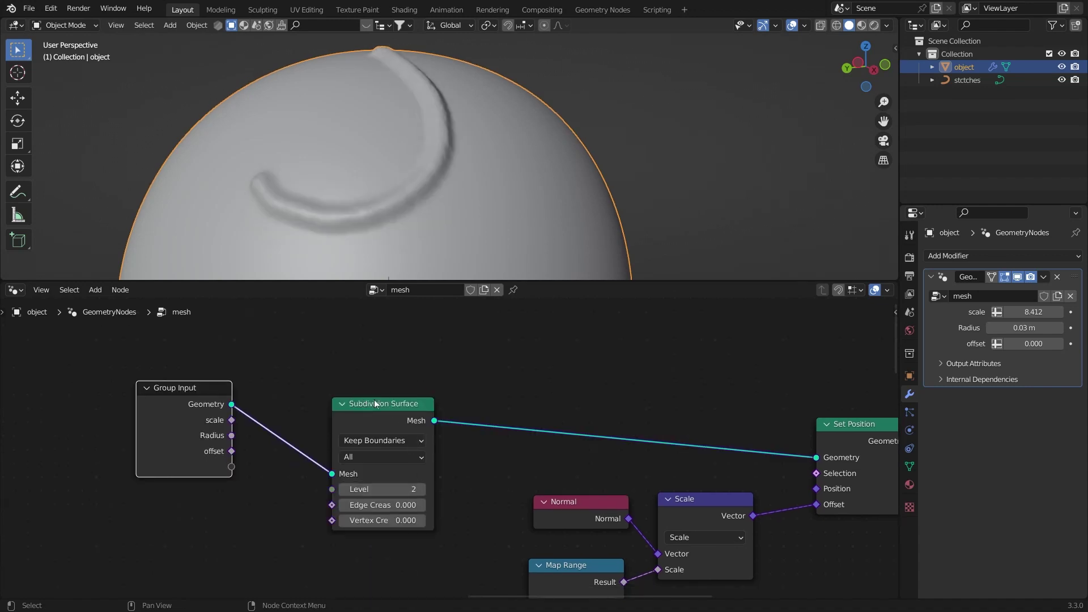
{"action": "left_click_drag", "start_coordinate": [374, 403], "coordinate": [351, 385]}
{"action": "middle_click_drag", "start_coordinate": [374, 261], "coordinate": [397, 251]}
Step: Fine-tune the Add node's value to 1.060 while checking the ridge along the curve
{"action": "middle_click_drag", "start_coordinate": [419, 421], "coordinate": [408, 335]}
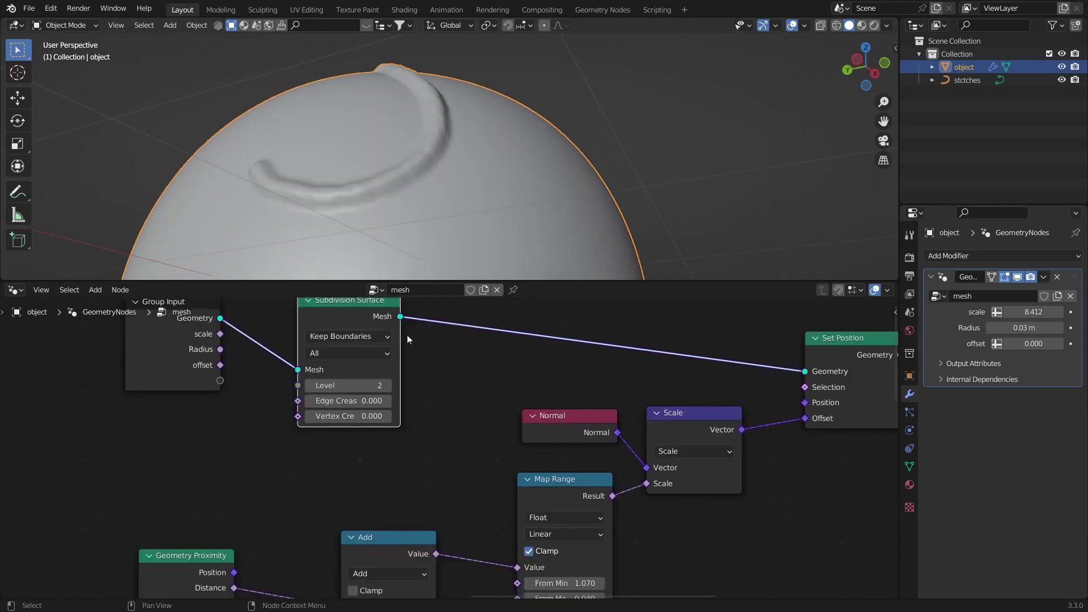
{"action": "middle_click_drag", "start_coordinate": [434, 527], "coordinate": [409, 405]}
{"action": "left_click_drag", "start_coordinate": [520, 363], "coordinate": [498, 374]}
{"action": "middle_click_drag", "start_coordinate": [447, 446], "coordinate": [461, 369], "text": "ctrl"}
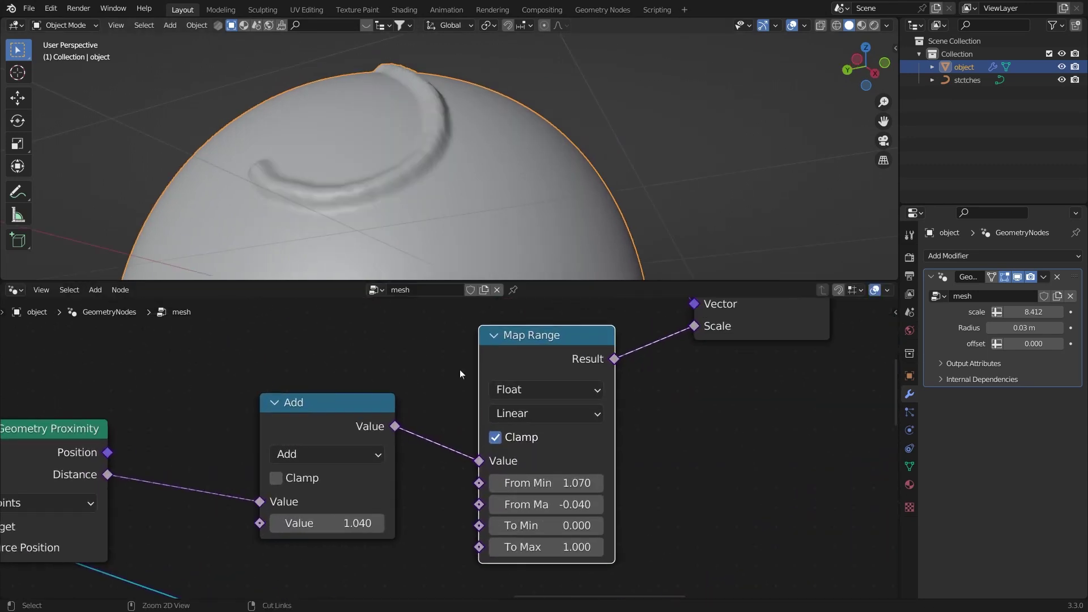
{"action": "scroll", "coordinate": [433, 190], "scroll_direction": "up", "scroll_amount": 4}
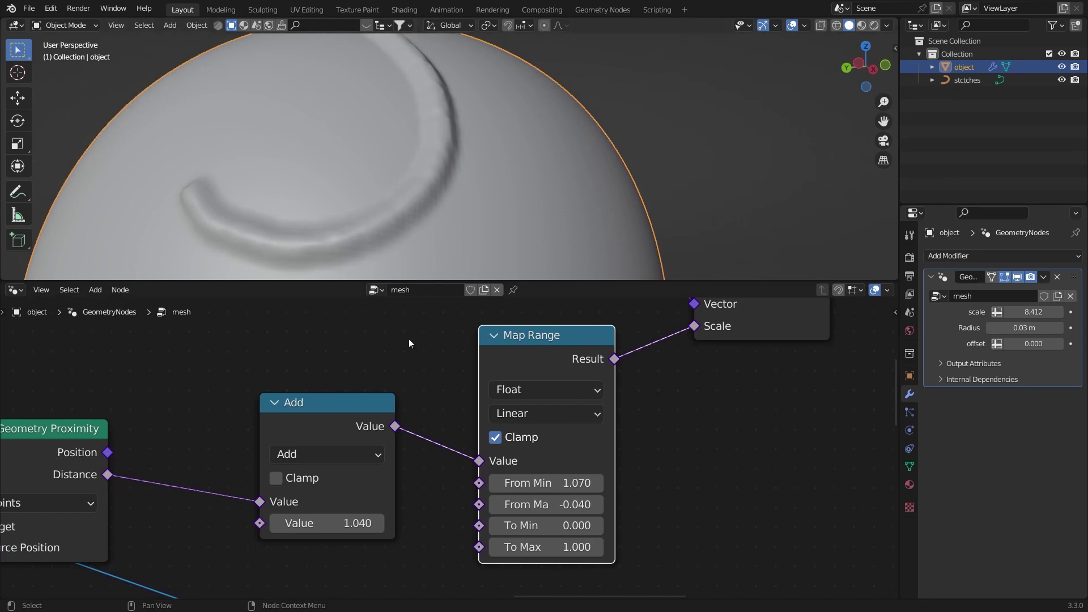
{"action": "mouse_move", "coordinate": [347, 524]}
{"action": "left_mouse_down"}
{"action": "mouse_move", "coordinate": [317, 523]}
{"action": "mouse_move", "coordinate": [342, 523]}
{"action": "left_mouse_up"}
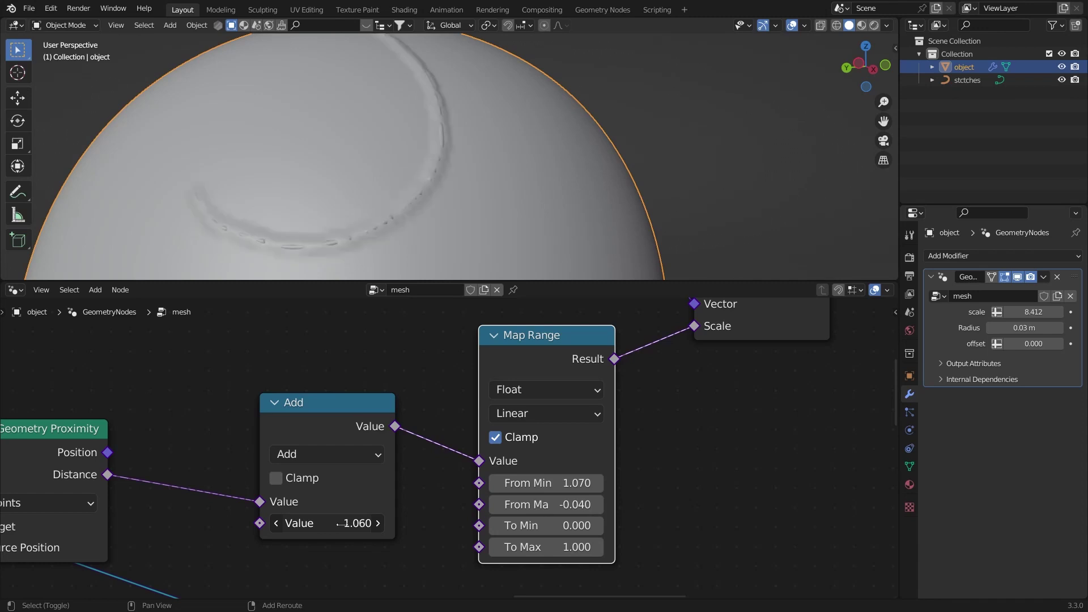
{"action": "middle_click_drag", "start_coordinate": [479, 461], "coordinate": [411, 410]}
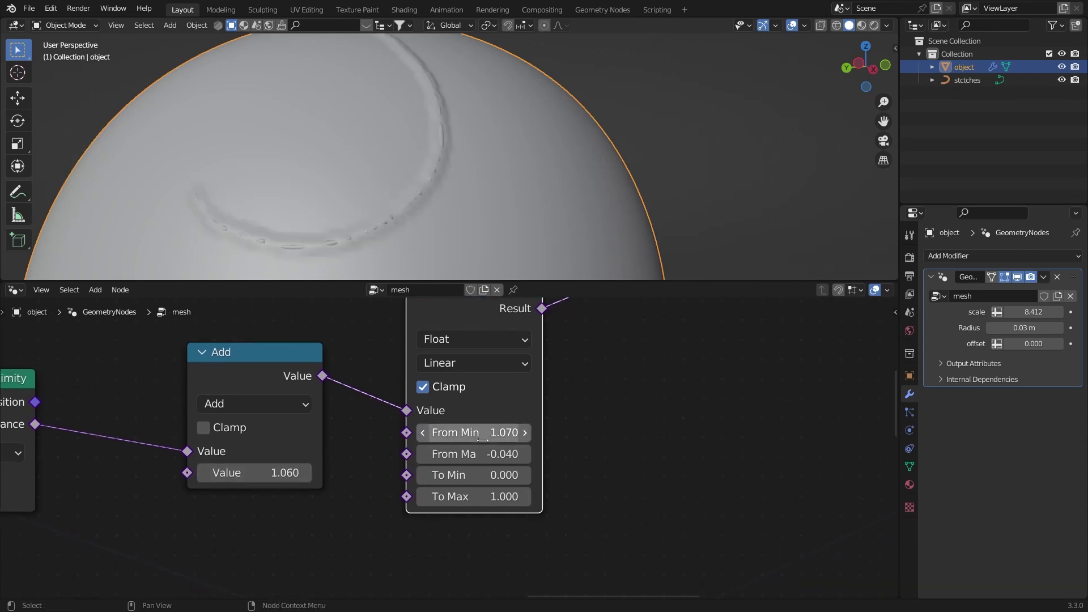
{"action": "left_click_drag", "start_coordinate": [486, 457], "coordinate": [391, 435]}
{"action": "right_click", "coordinate": [392, 435]}
{"action": "left_click_drag", "start_coordinate": [471, 433], "coordinate": [461, 434]}
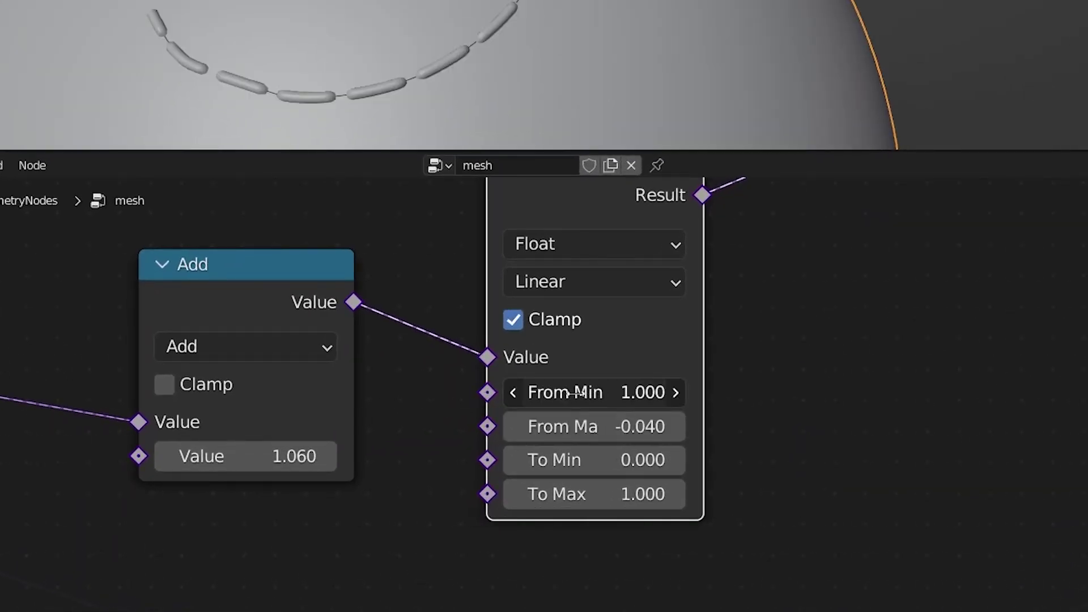
{"action": "left_click_drag", "start_coordinate": [577, 394], "coordinate": [569, 395]}
{"action": "right_click", "coordinate": [569, 396]}
Step: Set Map Range's To Max to -0.610 and From Max to 0.320 to sink the surface around the stitches
{"action": "left_click_drag", "start_coordinate": [593, 492], "coordinate": [538, 490]}
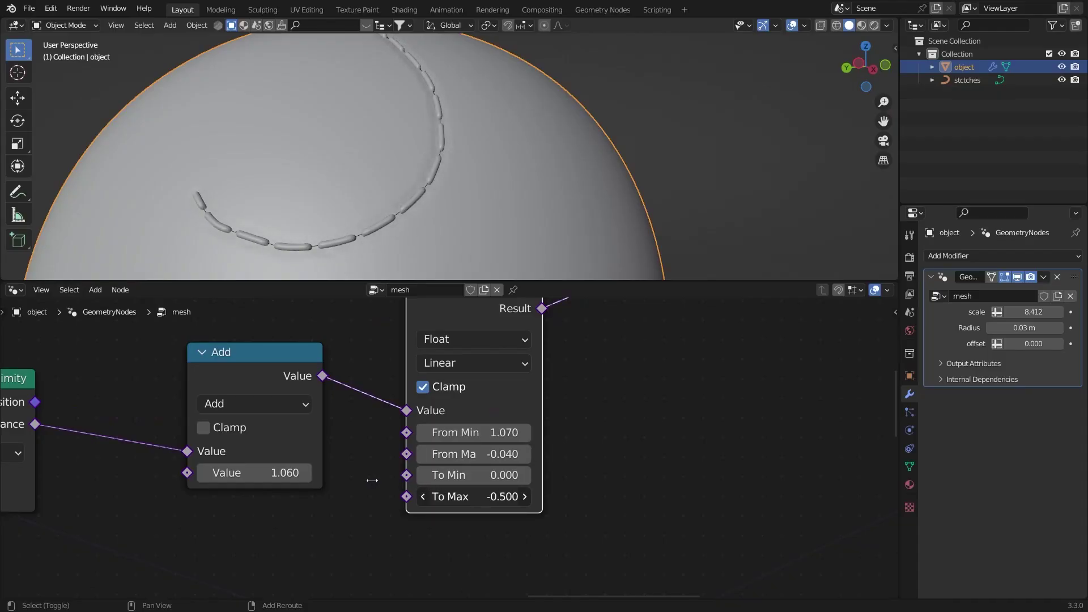
{"action": "scroll", "coordinate": [397, 227], "scroll_direction": "up", "scroll_amount": 5}
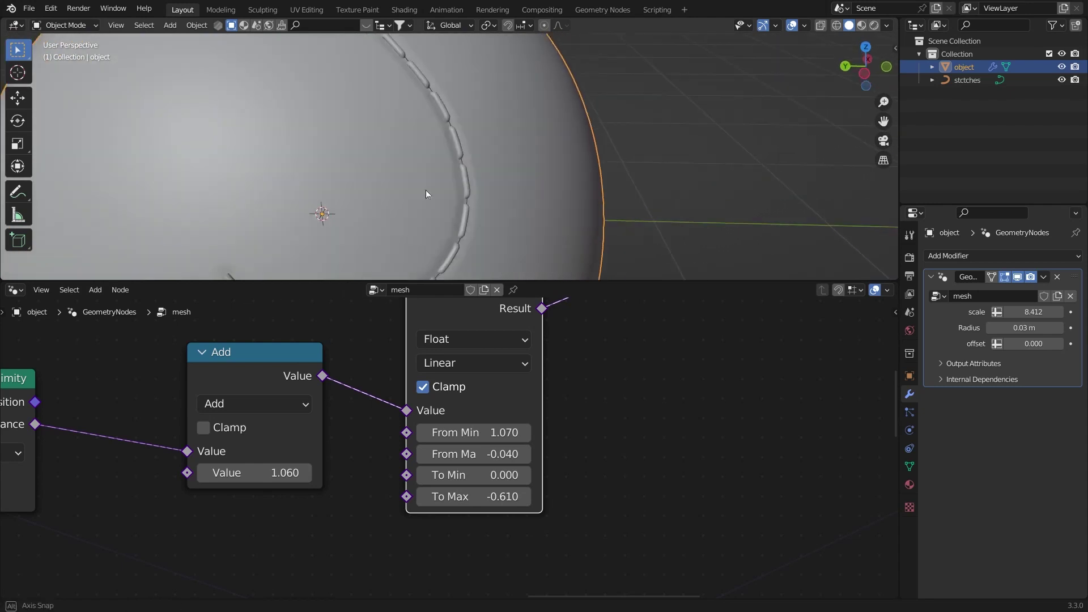
{"action": "scroll", "coordinate": [414, 153], "scroll_direction": "up", "scroll_amount": 6}
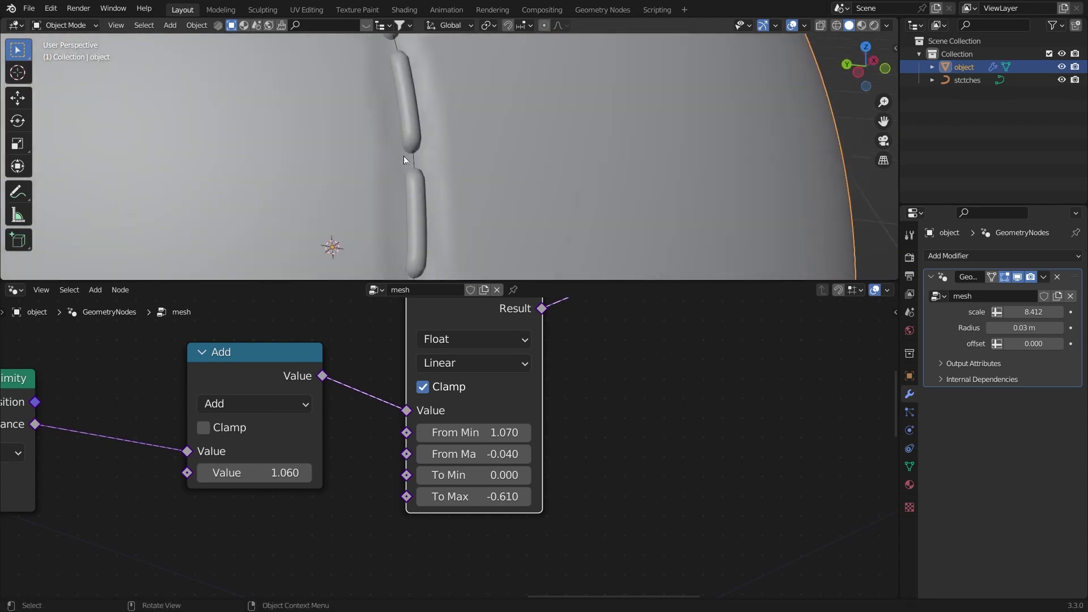
{"action": "middle_click_drag", "start_coordinate": [428, 139], "coordinate": [474, 141]}
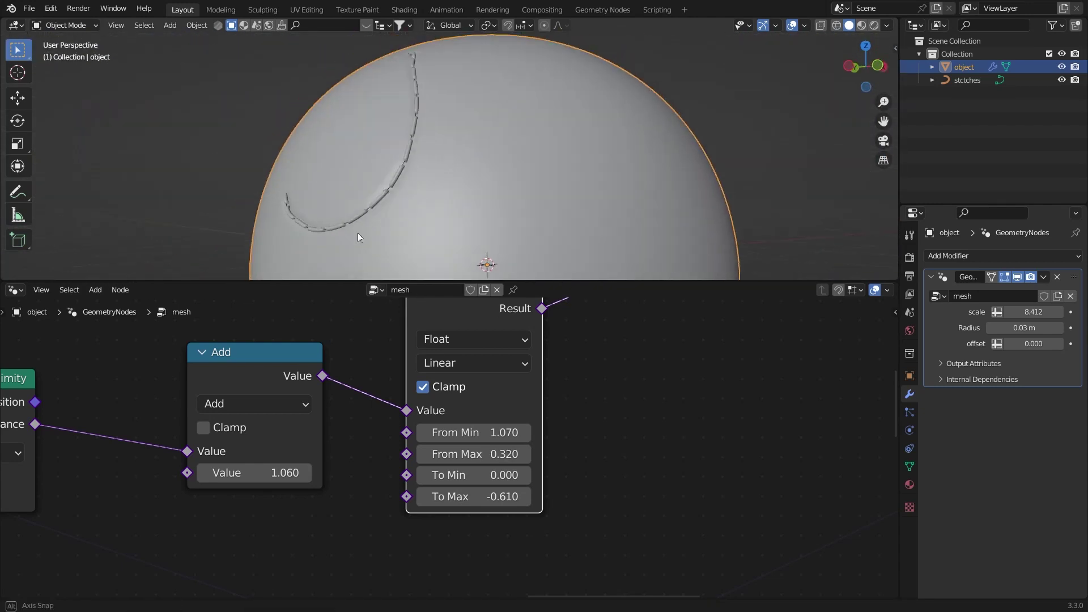
{"action": "mouse_move", "coordinate": [358, 233]}
{"action": "middle_mouse_down"}
{"action": "mouse_move", "coordinate": [429, 274]}
{"action": "mouse_move", "coordinate": [469, 269]}
{"action": "mouse_move", "coordinate": [502, 189]}
{"action": "middle_mouse_up"}
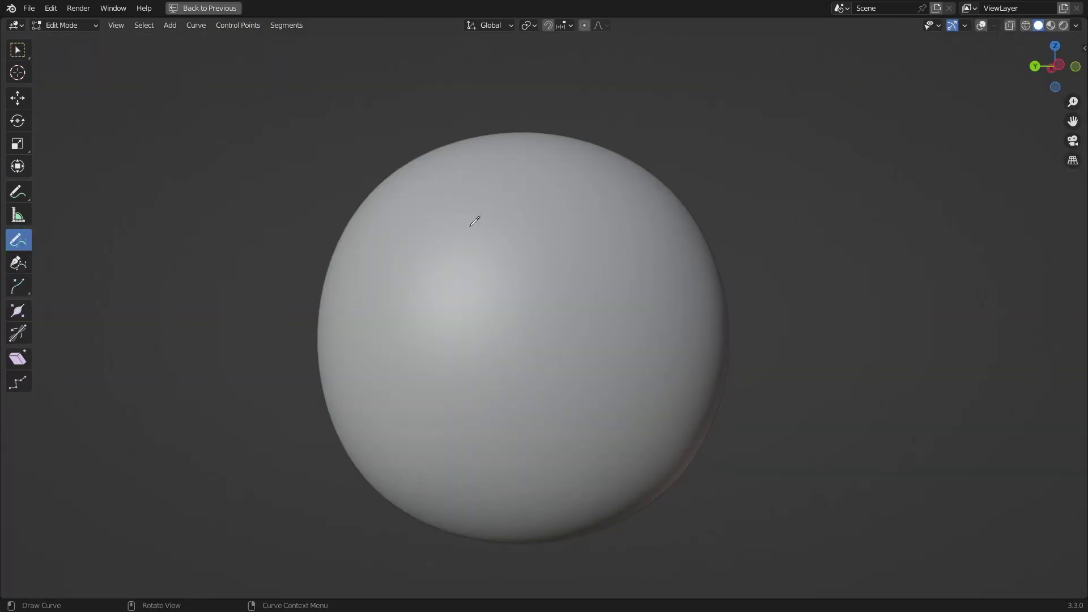
Step: Handwrite "Cleve poly" across the sphere with the curve Draw tool and return to Object Mode
{"action": "left_click_drag", "start_coordinate": [449, 244], "coordinate": [449, 248]}
{"action": "mouse_move", "coordinate": [435, 284]}
{"action": "left_mouse_down"}
{"action": "mouse_move", "coordinate": [511, 265]}
{"action": "mouse_move", "coordinate": [464, 316]}
{"action": "left_mouse_up"}
{"action": "mouse_move", "coordinate": [483, 306]}
{"action": "left_mouse_down"}
{"action": "mouse_move", "coordinate": [518, 300]}
{"action": "mouse_move", "coordinate": [502, 333]}
{"action": "left_mouse_up"}
{"action": "left_click_drag", "start_coordinate": [525, 315], "coordinate": [567, 339]}
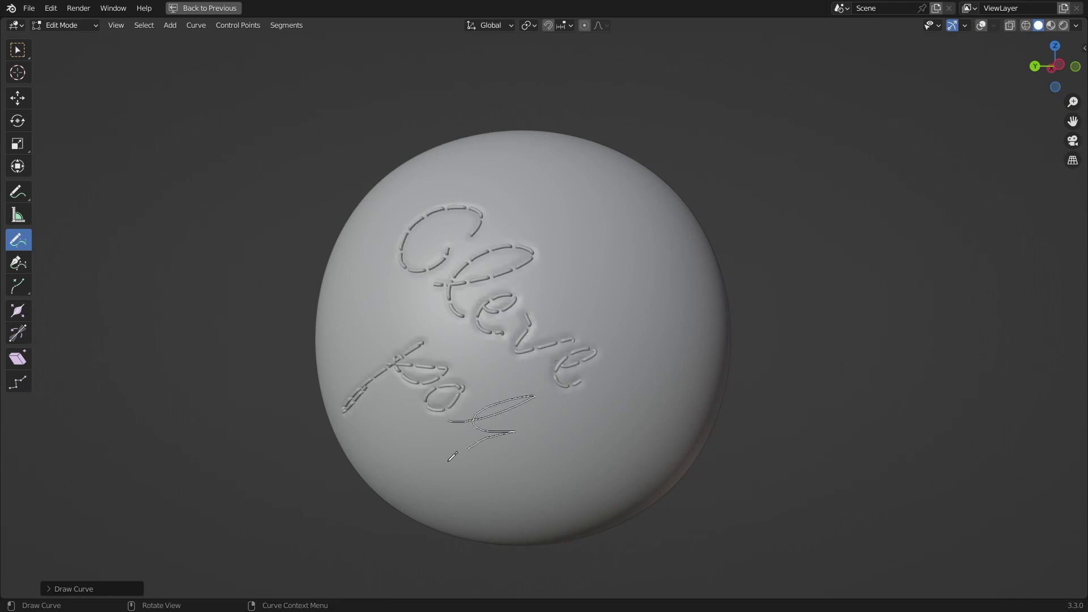
{"action": "left_click_drag", "start_coordinate": [453, 457], "coordinate": [499, 419]}
{"action": "key", "text": "Tab"}
Step: Turn the viewport overlays back on, restore the full workspace layout and select the sphere
{"action": "middle_click_drag", "start_coordinate": [469, 261], "coordinate": [451, 246]}
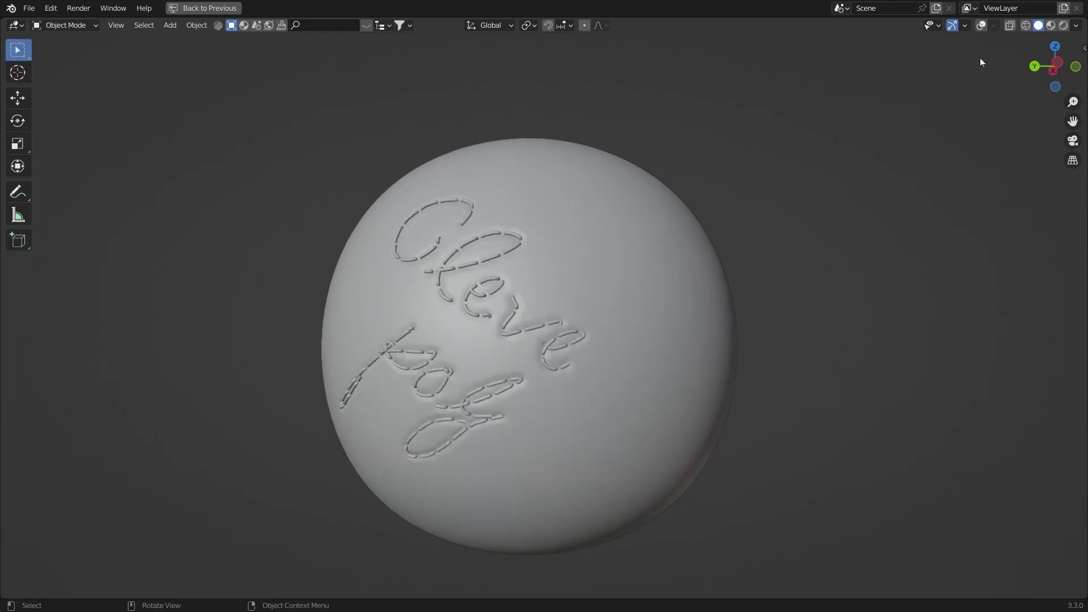
{"action": "left_click", "coordinate": [982, 25]}
{"action": "key", "text": "ctrl+space"}
{"action": "middle_click_drag", "start_coordinate": [484, 194], "coordinate": [488, 225]}
{"action": "left_click", "coordinate": [490, 221]}
{"action": "scroll", "coordinate": [592, 138], "scroll_direction": "up", "scroll_amount": 4}
{"action": "scroll", "coordinate": [617, 182], "scroll_direction": "down", "scroll_amount": 4}
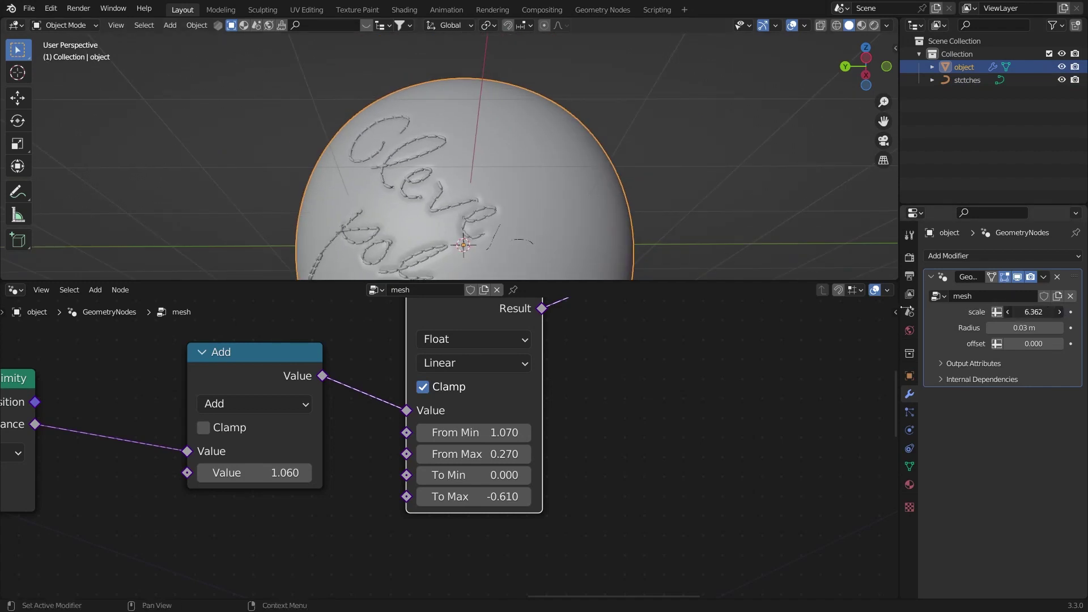
Step: Set the scale input of the sphere's geometry nodes modifier to 5.762
{"action": "left_click_drag", "start_coordinate": [893, 307], "coordinate": [872, 307]}
{"action": "scroll", "coordinate": [612, 229], "scroll_direction": "up", "scroll_amount": 3}
{"action": "middle_click_drag", "start_coordinate": [612, 229], "coordinate": [589, 216]}
{"action": "scroll", "coordinate": [588, 216], "scroll_direction": "up", "scroll_amount": 2}
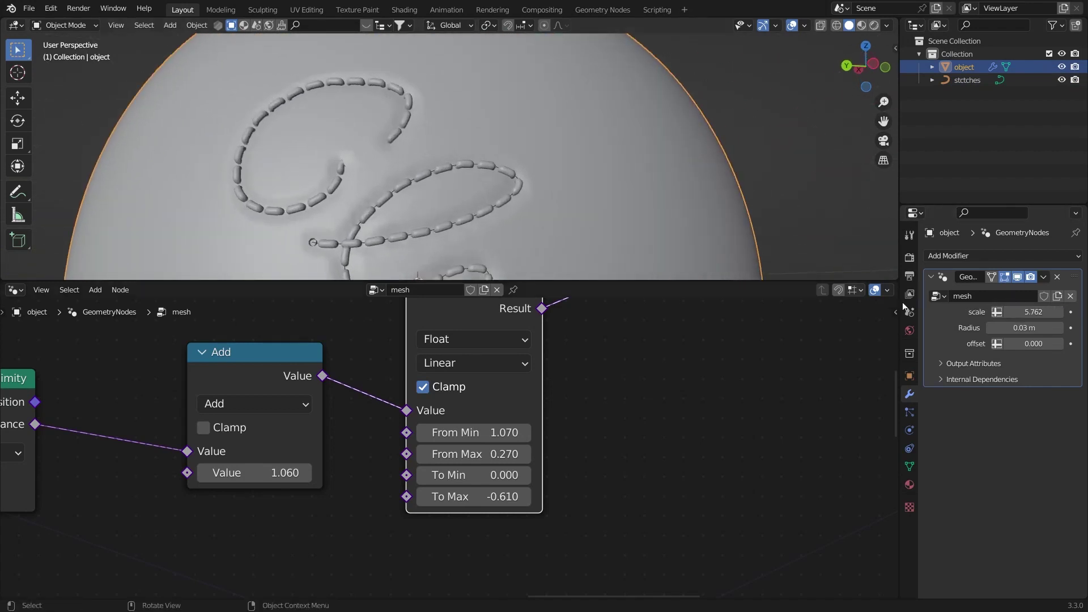
Step: Set the modifier's stitch Radius to 0.017 m and its offset to -0.003, checking the lettering up close
{"action": "left_click_drag", "start_coordinate": [1018, 327], "coordinate": [1010, 327]}
{"action": "middle_click_drag", "start_coordinate": [647, 220], "coordinate": [705, 192]}
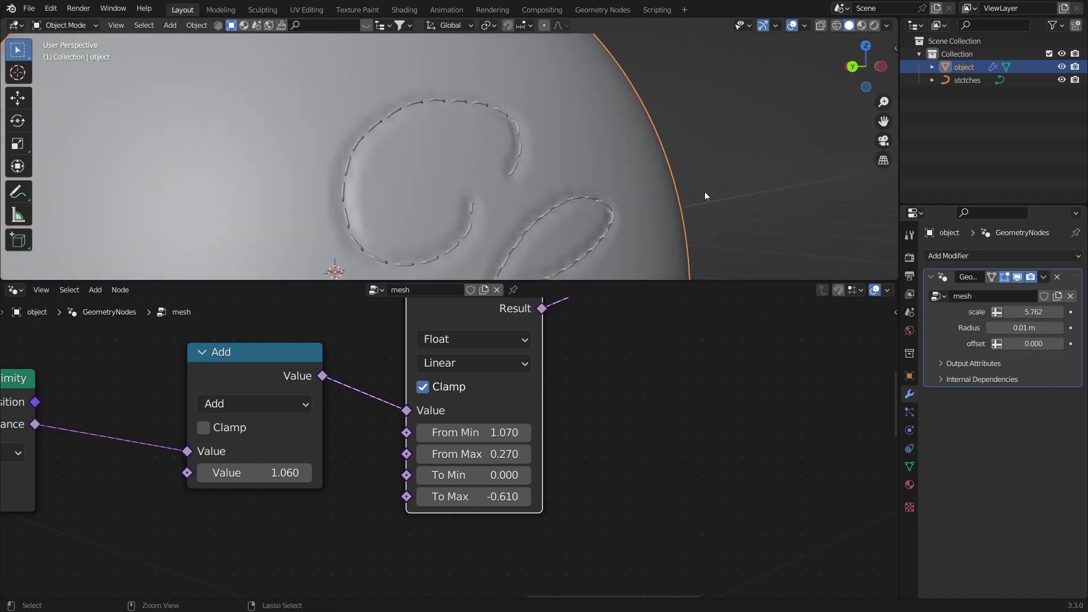
{"action": "left_click_drag", "start_coordinate": [1030, 328], "coordinate": [1035, 328]}
{"action": "middle_click_drag", "start_coordinate": [644, 185], "coordinate": [657, 164]}
{"action": "scroll", "coordinate": [668, 189], "scroll_direction": "up", "scroll_amount": 2}
{"action": "scroll", "coordinate": [662, 186], "scroll_direction": "up", "scroll_amount": 1}
{"action": "scroll", "coordinate": [603, 163], "scroll_direction": "up", "scroll_amount": 6}
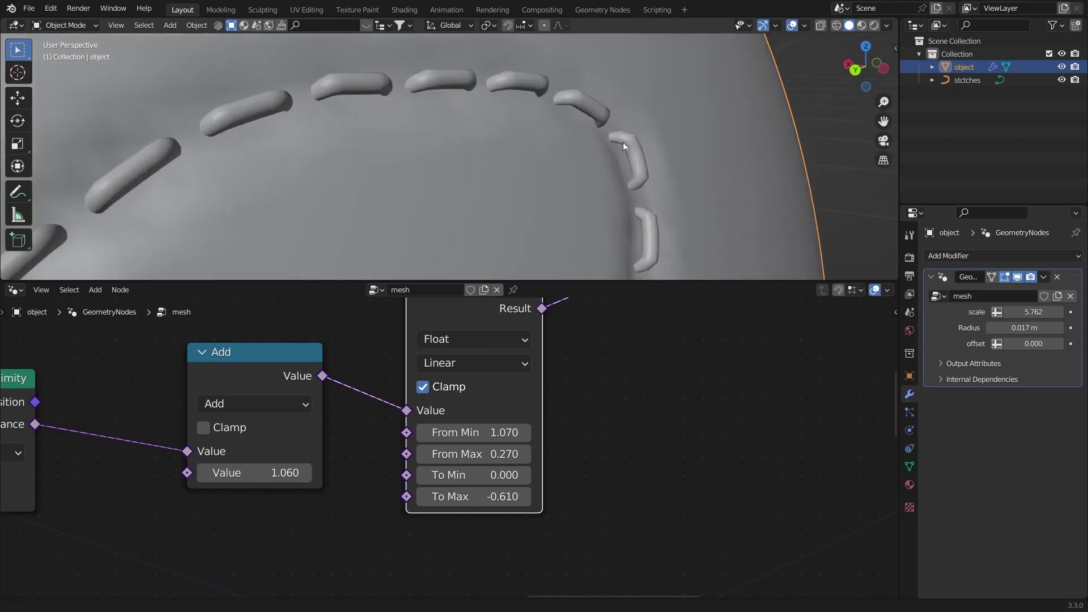
{"action": "left_click_drag", "start_coordinate": [1035, 344], "coordinate": [1017, 343]}
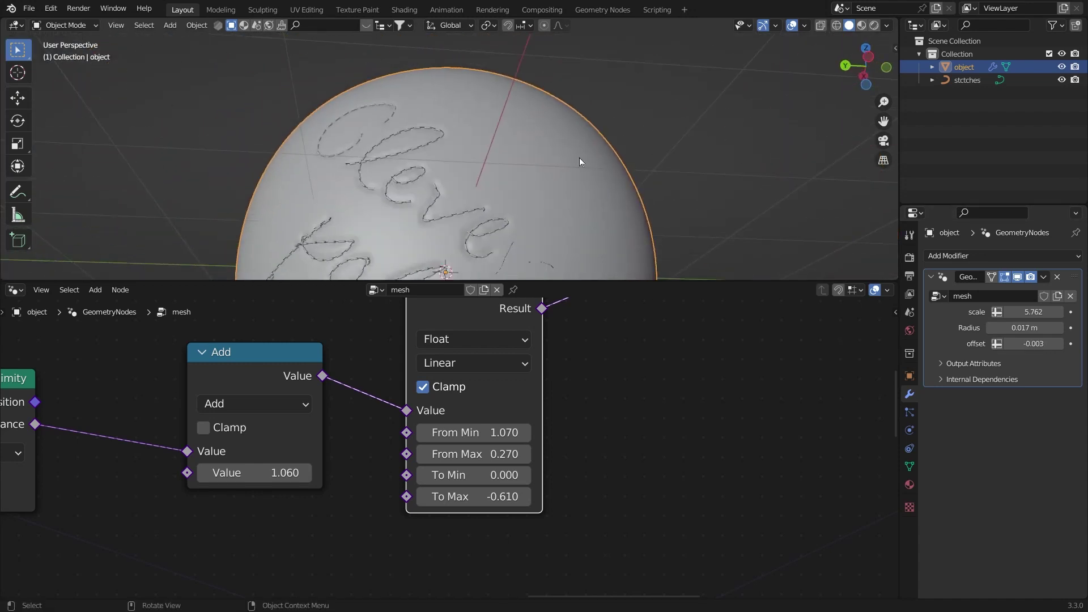
Step: Duplicate the sphere's two crossing edge loops in place in Edit Mode and separate them into their own object
{"action": "left_click", "coordinate": [966, 81]}
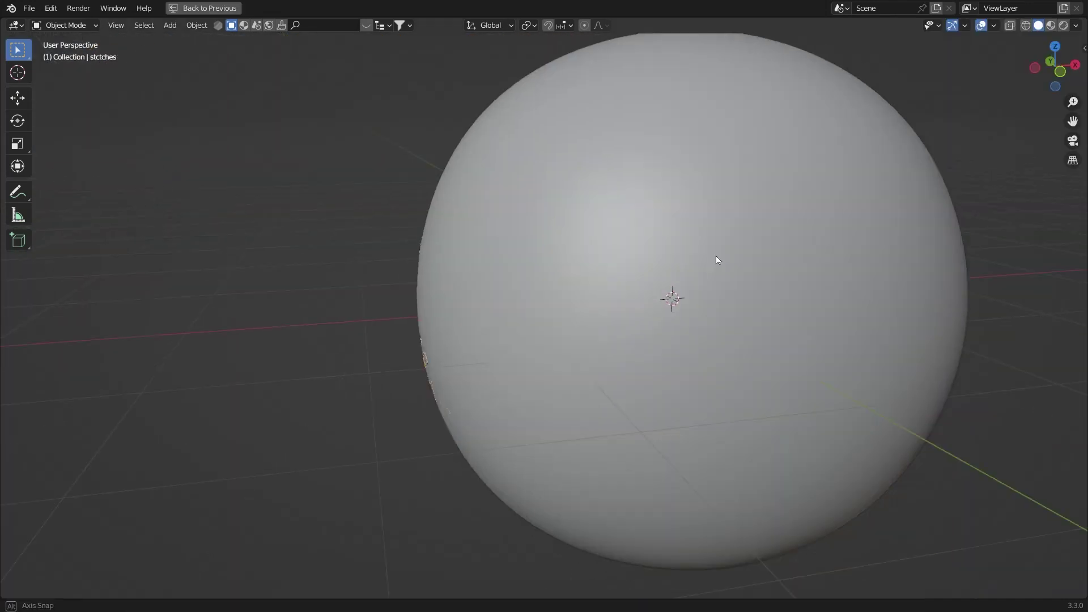
{"action": "middle_click_drag", "start_coordinate": [716, 257], "coordinate": [653, 279]}
{"action": "left_click", "coordinate": [716, 185]}
{"action": "key", "text": "Tab"}
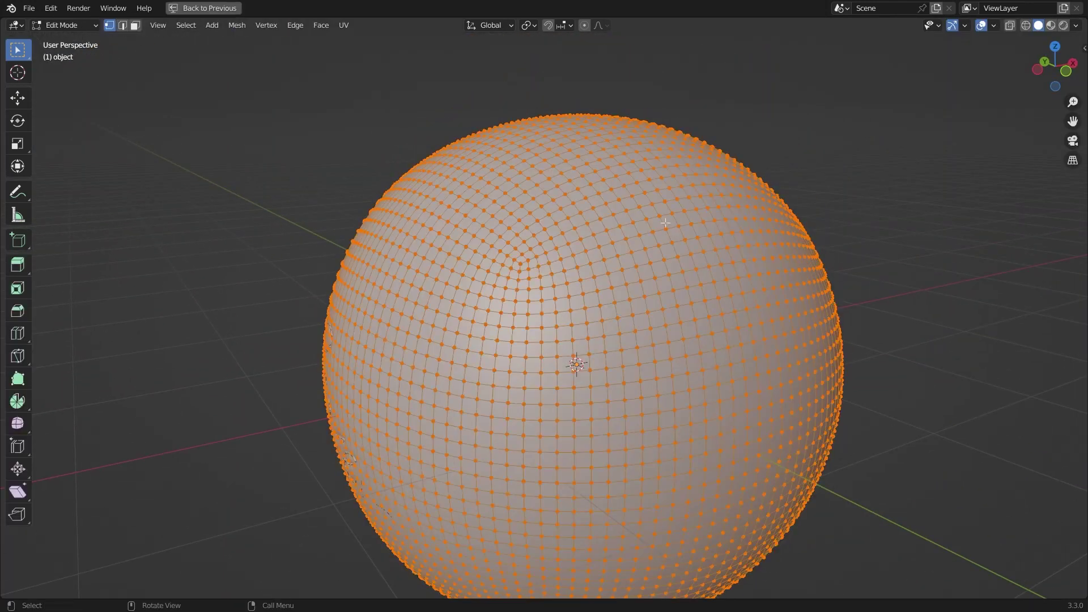
{"action": "middle_click_drag", "start_coordinate": [610, 213], "coordinate": [649, 207]}
{"action": "left_click", "coordinate": [624, 214], "text": "alt"}
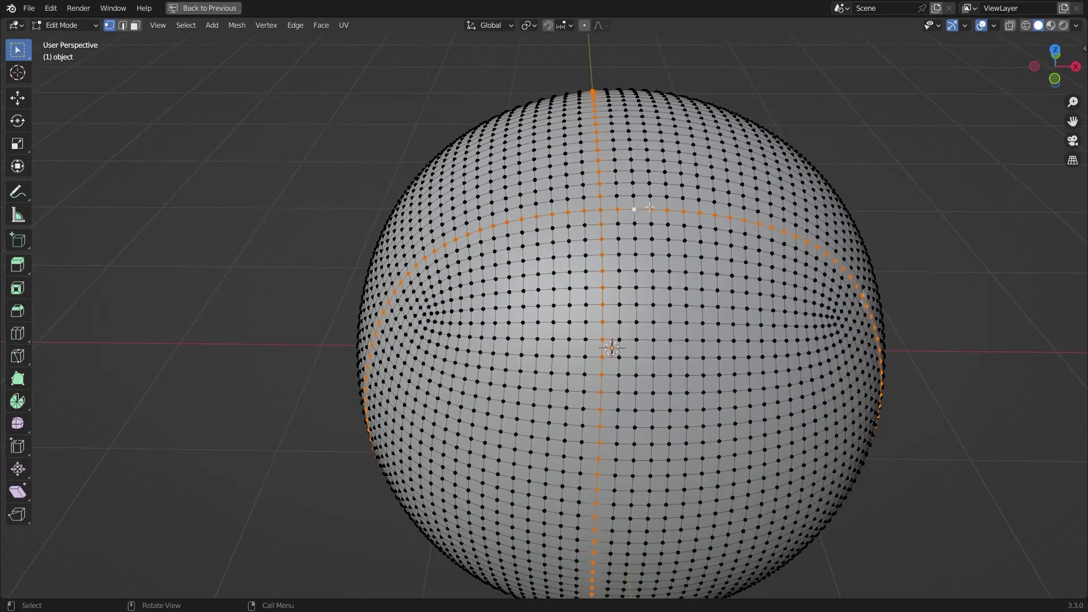
{"action": "key", "text": "shift+d"}
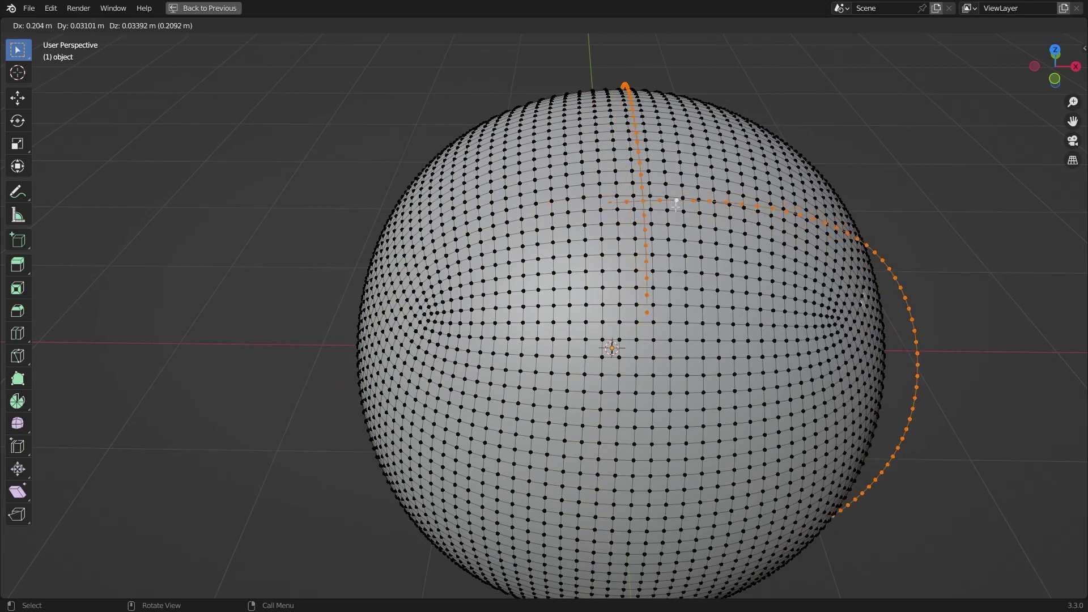
{"action": "right_click", "coordinate": [665, 202]}
{"action": "key", "text": "p"}
{"action": "left_click", "coordinate": [652, 201]}
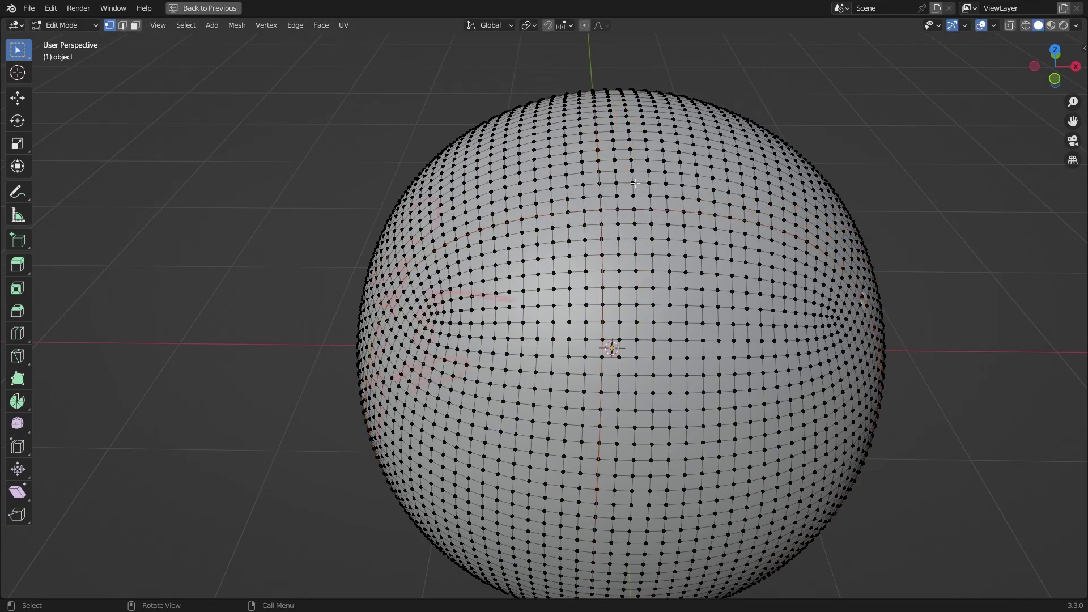
Step: Select the separated edge loops in Object Mode, convert them to a curve and restore the full workspace layout
{"action": "key", "text": "Tab"}
{"action": "left_click", "coordinate": [593, 129]}
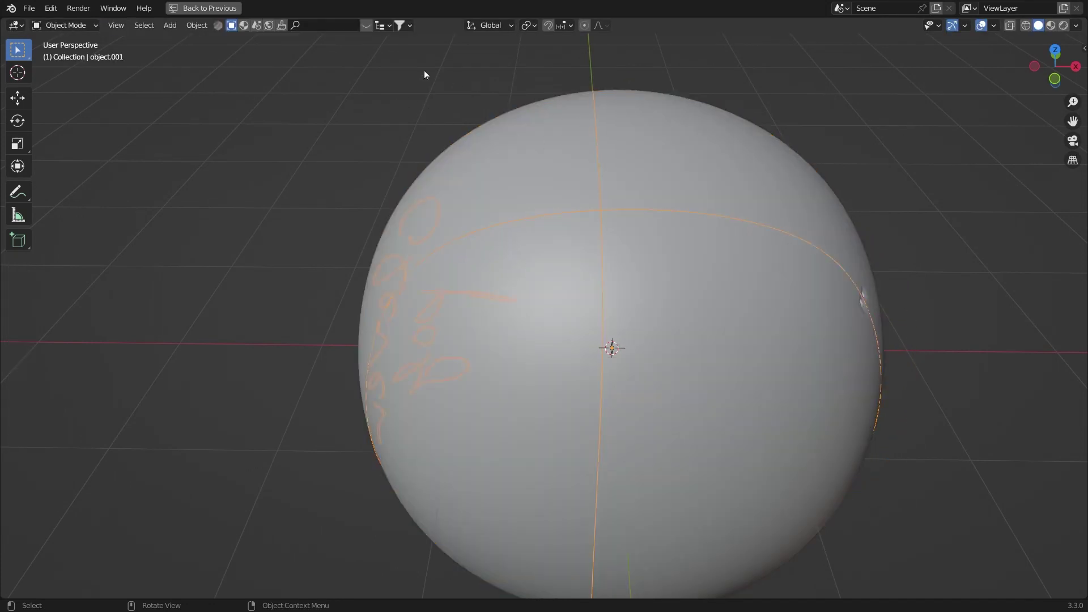
{"action": "middle_click_drag", "start_coordinate": [425, 73], "coordinate": [373, 38]}
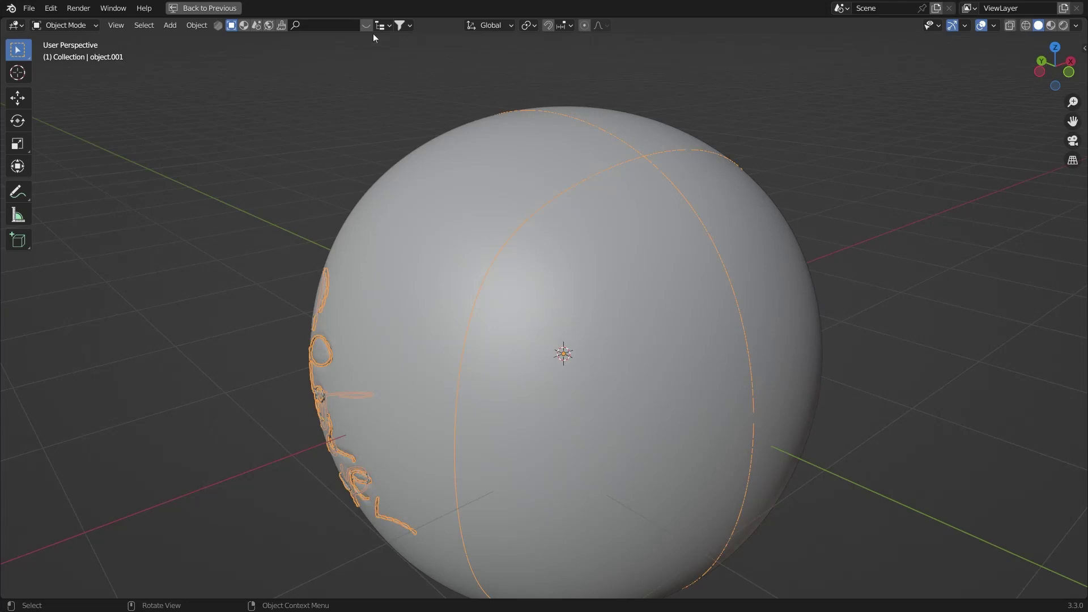
{"action": "left_click", "coordinate": [200, 25]}
{"action": "mouse_move", "coordinate": [252, 411]}
{"action": "left_click", "coordinate": [340, 405]}
{"action": "middle_click_drag", "start_coordinate": [527, 315], "coordinate": [547, 256]}
{"action": "key", "text": "ctrl+space"}
Step: Delete the leftover lettering control points from the edge loop curve, turn X-ray off and return to Object Mode
{"action": "key", "text": "Tab"}
{"action": "middle_click_drag", "start_coordinate": [369, 215], "coordinate": [588, 97]}
{"action": "left_click", "coordinate": [588, 97]}
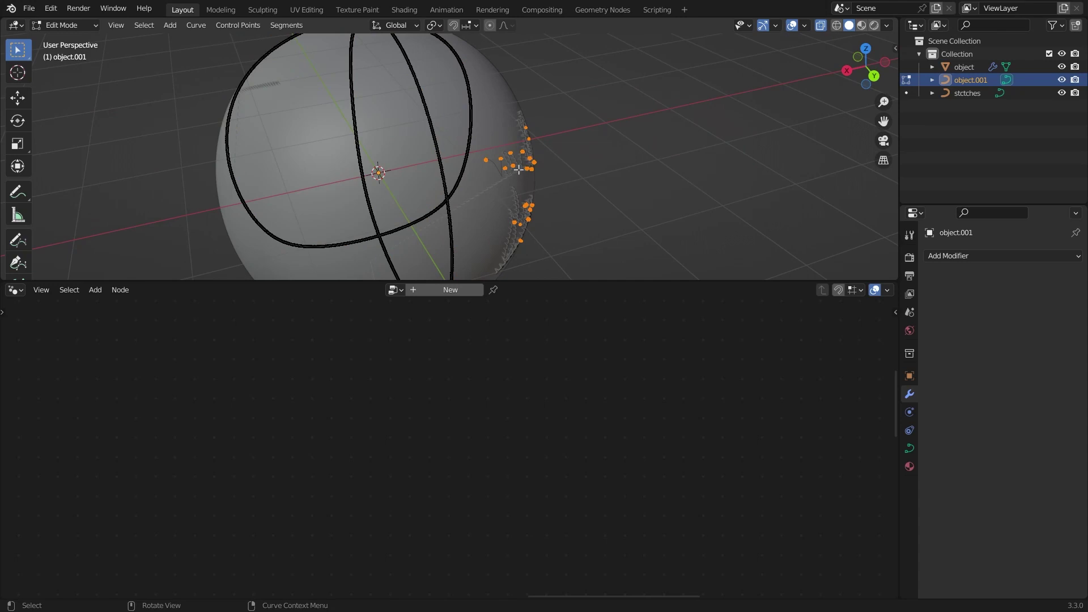
{"action": "key", "text": "x"}
{"action": "left_click", "coordinate": [519, 169]}
{"action": "key", "text": "alt+z"}
{"action": "middle_click_drag", "start_coordinate": [527, 170], "coordinate": [304, 149]}
{"action": "key", "text": "Tab"}
Step: Select the sphere and save the file
{"action": "middle_click_drag", "start_coordinate": [304, 149], "coordinate": [392, 156], "text": "shift"}
{"action": "mouse_move", "coordinate": [524, 154]}
{"action": "middle_mouse_down"}
{"action": "mouse_move", "coordinate": [499, 154]}
{"action": "mouse_move", "coordinate": [542, 186]}
{"action": "mouse_move", "coordinate": [536, 169]}
{"action": "middle_mouse_up"}
{"action": "left_click", "coordinate": [498, 154]}
{"action": "scroll", "coordinate": [501, 157], "scroll_direction": "down", "scroll_amount": 3}
{"action": "scroll", "coordinate": [535, 168], "scroll_direction": "up", "scroll_amount": 1}
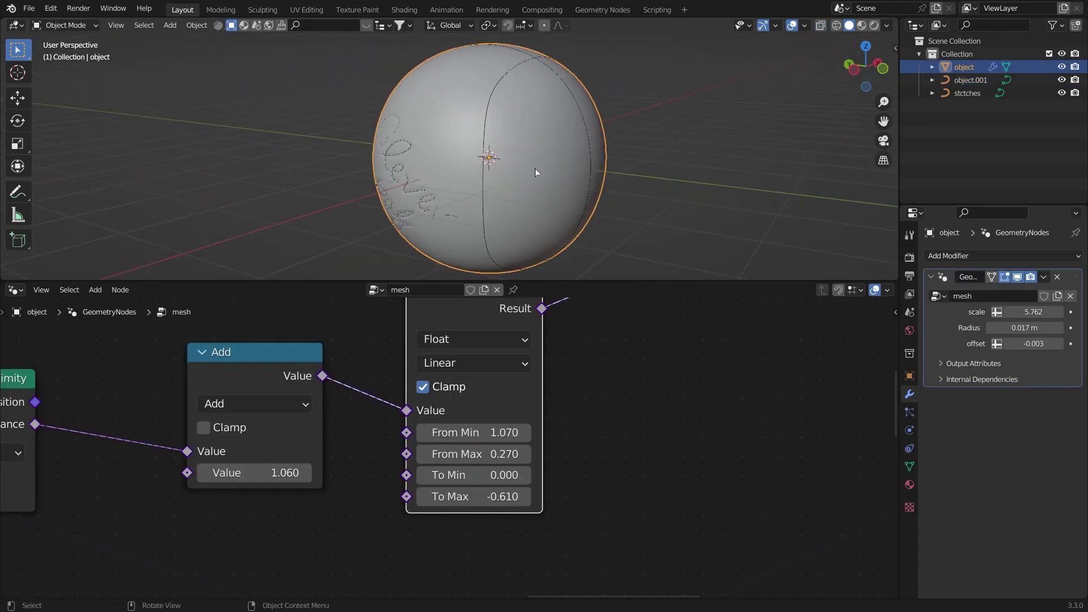
{"action": "key", "text": "ctrl+s"}
Step: Reposition the Object Info node above the Raycast node and reveal its hidden sockets
{"action": "middle_click_drag", "start_coordinate": [274, 382], "coordinate": [448, 368]}
{"action": "scroll", "coordinate": [363, 397], "scroll_direction": "down", "scroll_amount": 8}
{"action": "middle_click_drag", "start_coordinate": [246, 476], "coordinate": [302, 474]}
{"action": "scroll", "coordinate": [302, 474], "scroll_direction": "down", "scroll_amount": 7}
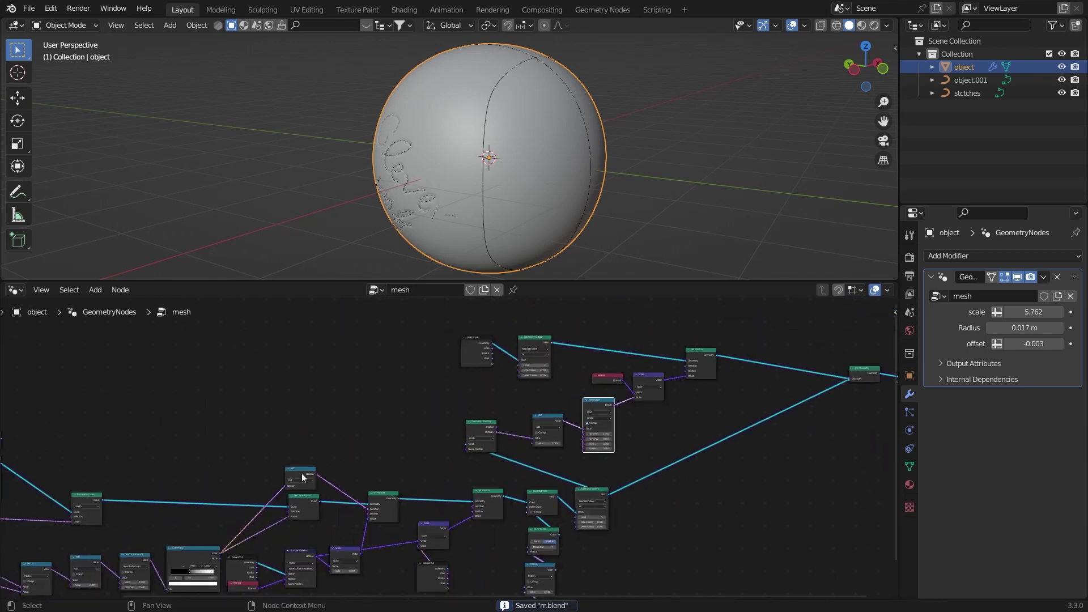
{"action": "scroll", "coordinate": [403, 433], "scroll_direction": "up", "scroll_amount": 8}
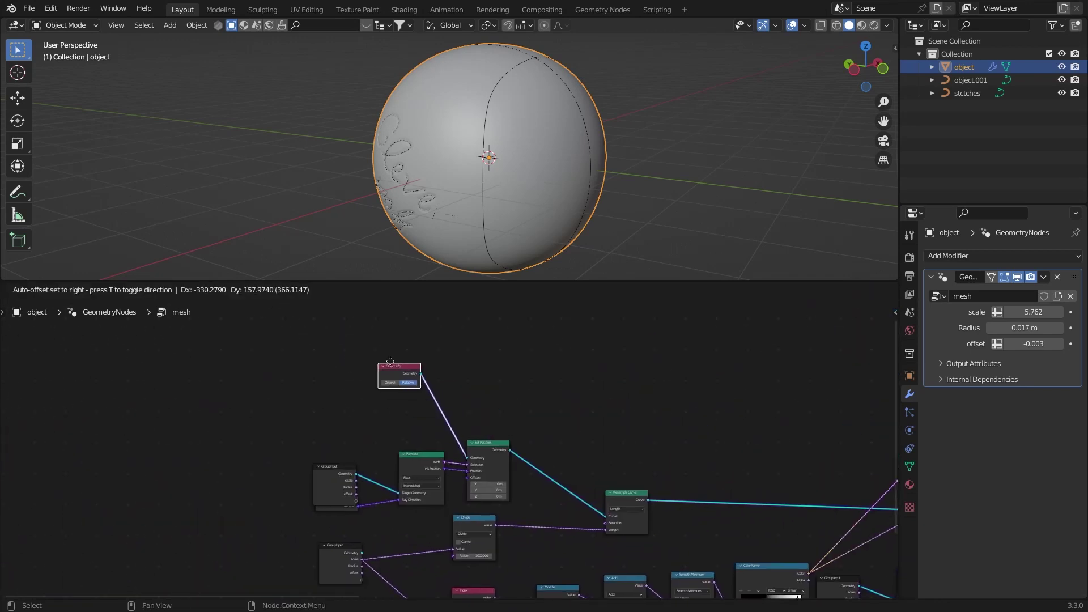
{"action": "key", "text": "g"}
{"action": "left_click", "coordinate": [438, 376]}
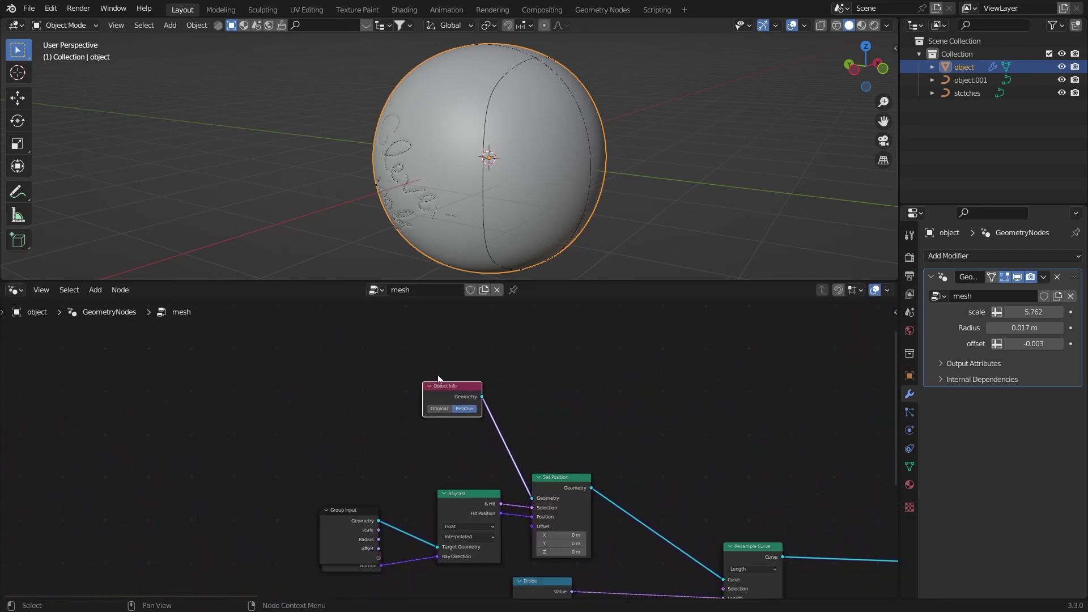
{"action": "key", "text": "ctrl+h"}
{"action": "middle_click_drag", "start_coordinate": [441, 420], "coordinate": [451, 394]}
{"action": "left_click_drag", "start_coordinate": [452, 394], "coordinate": [463, 382]}
{"action": "middle_click_drag", "start_coordinate": [396, 397], "coordinate": [404, 414]}
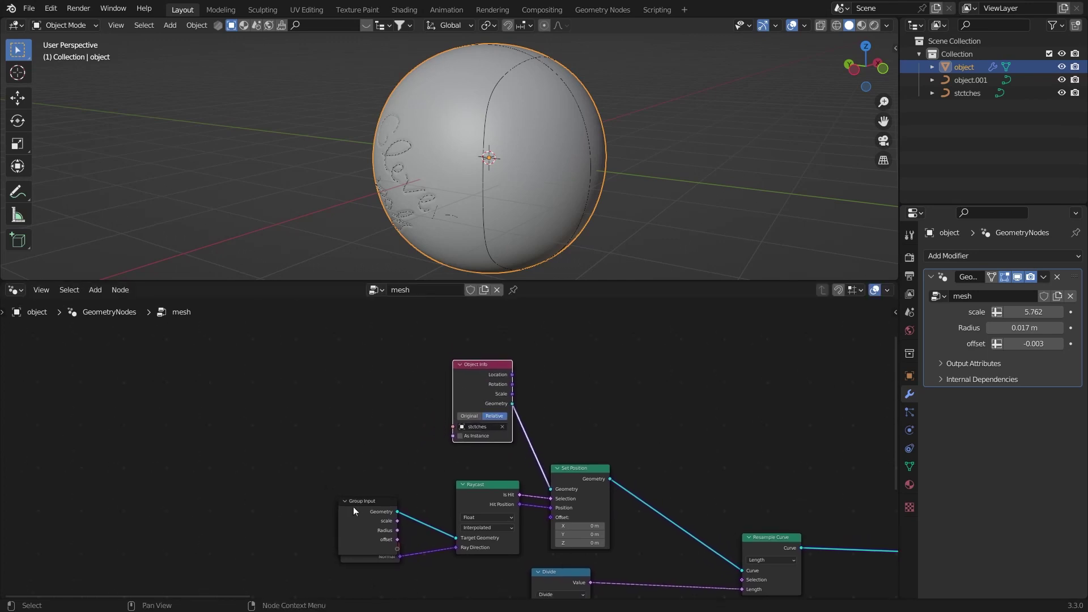
Step: Place the Group Input beside the Object Info node and expose that node's Object socket as a group input
{"action": "left_click_drag", "start_coordinate": [352, 506], "coordinate": [324, 404]}
{"action": "middle_click_drag", "start_coordinate": [369, 477], "coordinate": [369, 483]}
{"action": "scroll", "coordinate": [448, 445], "scroll_direction": "up", "scroll_amount": 2}
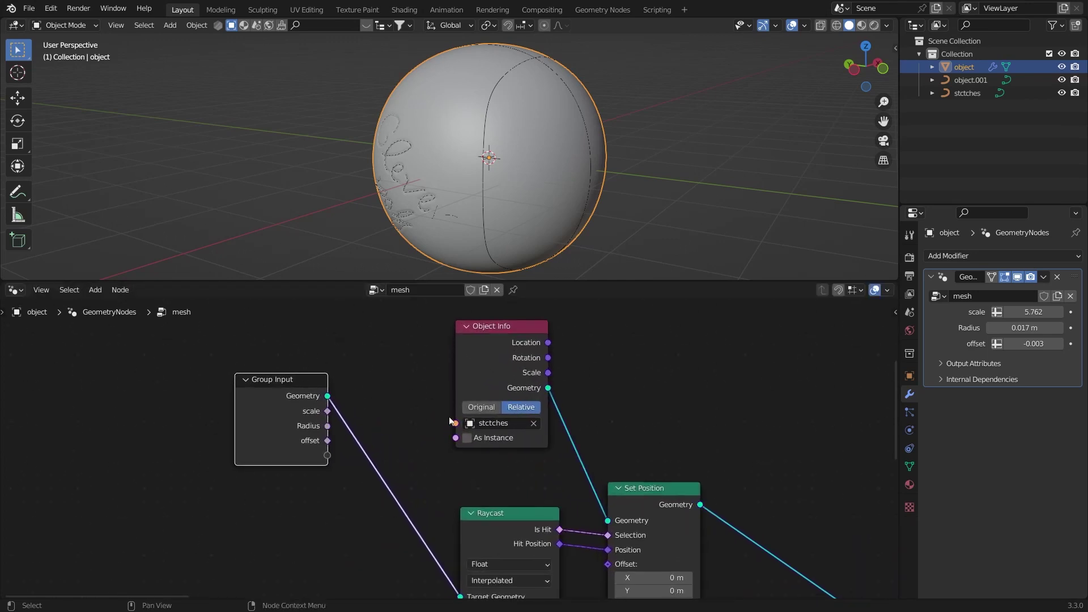
{"action": "left_click_drag", "start_coordinate": [455, 423], "coordinate": [416, 424]}
{"action": "left_click_drag", "start_coordinate": [330, 455], "coordinate": [327, 455]}
Step: Set the Object input of the sphere's geometry nodes modifier to object.001
{"action": "left_click", "coordinate": [1020, 363]}
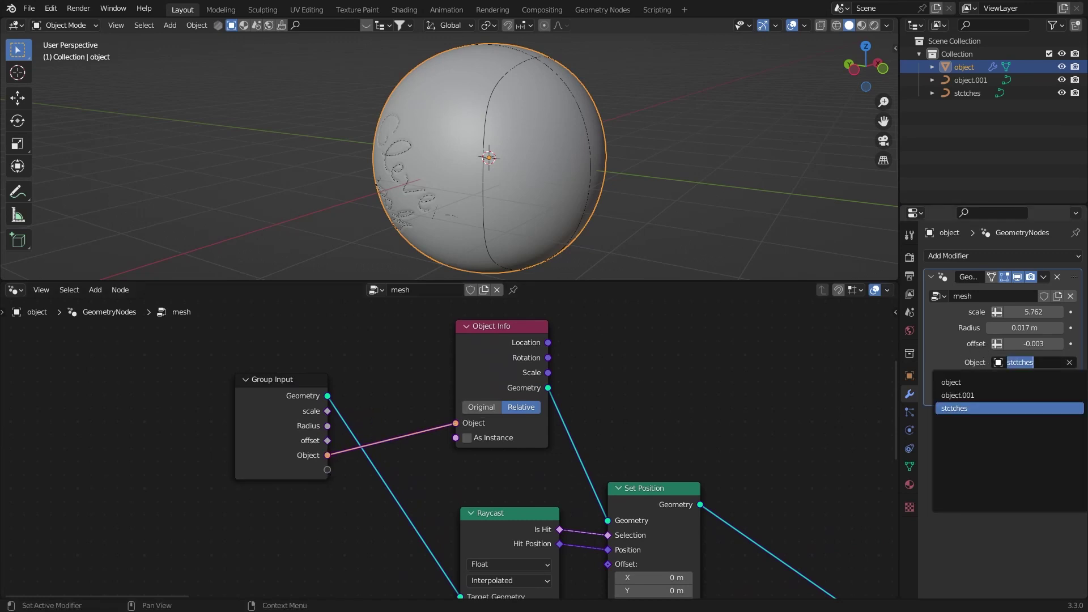
{"action": "key", "text": "Down"}
{"action": "key", "text": "Down"}
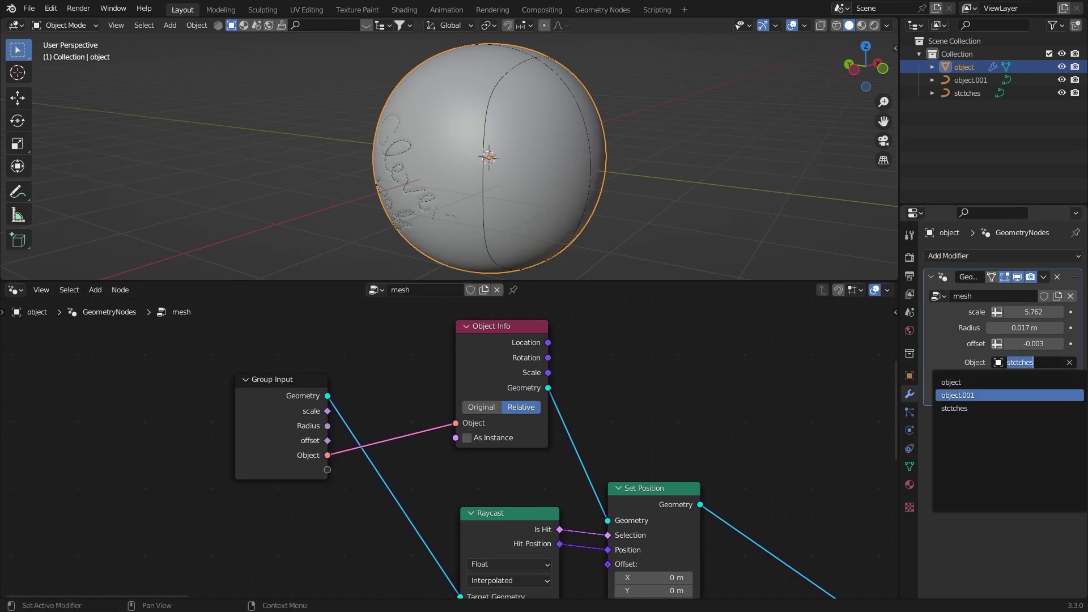
{"action": "left_click", "coordinate": [1009, 396]}
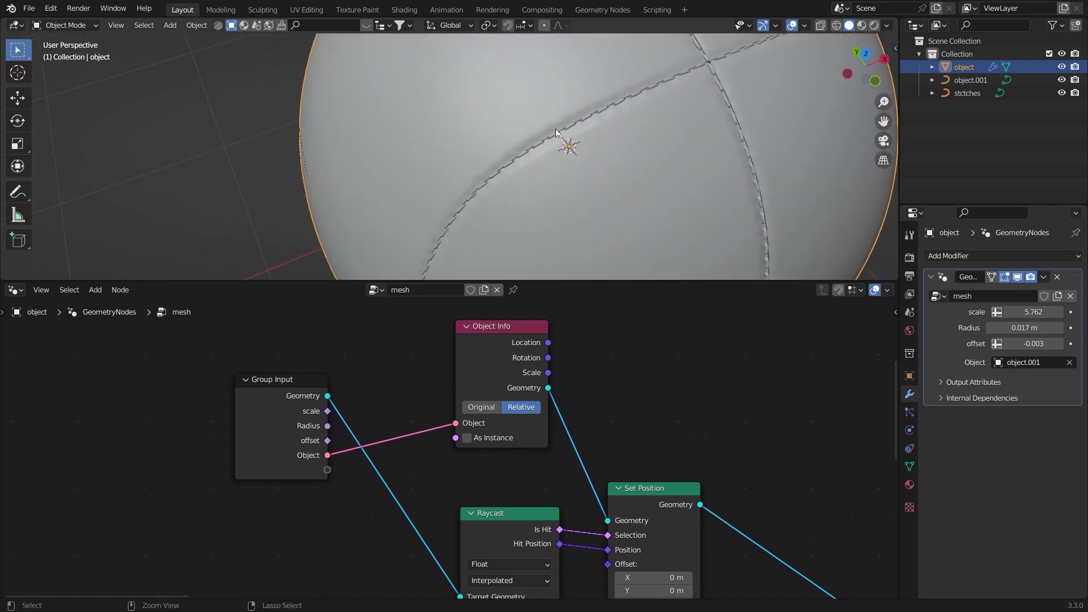
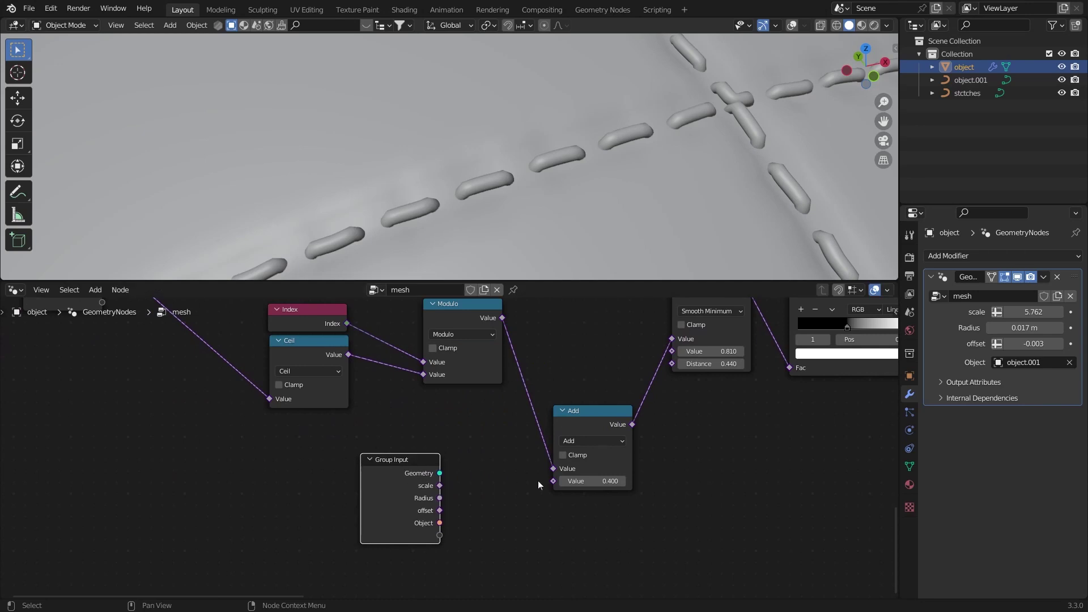
Step: Expose the second value of the Add node after Modulo as a group input and name it "distance"
{"action": "left_click_drag", "start_coordinate": [548, 480], "coordinate": [437, 534]}
{"action": "left_click", "coordinate": [433, 460]}
{"action": "key", "text": "n"}
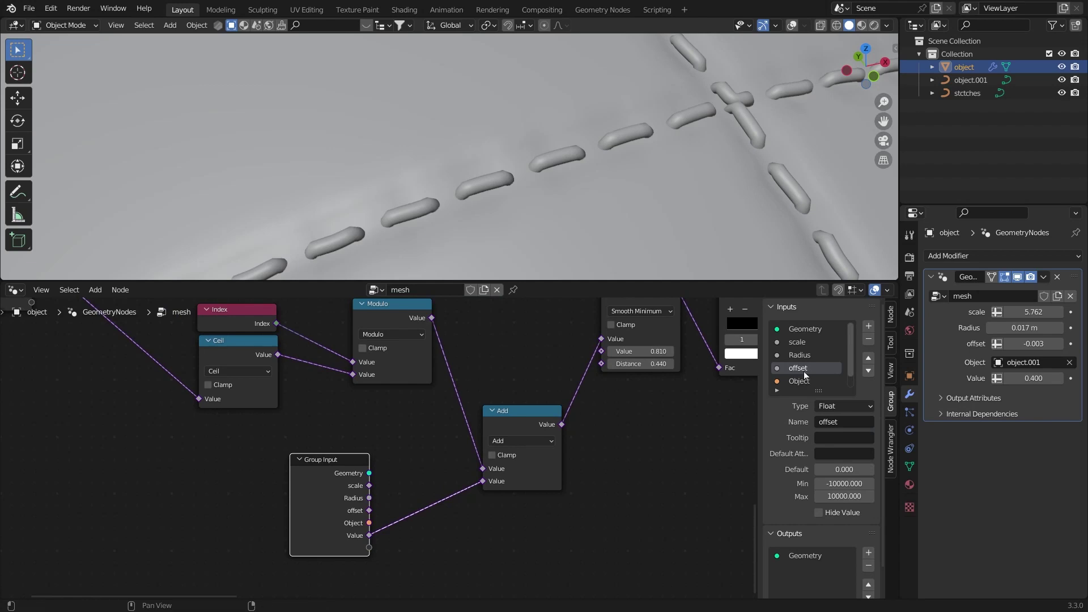
{"action": "scroll", "coordinate": [848, 377], "scroll_direction": "down", "scroll_amount": 1}
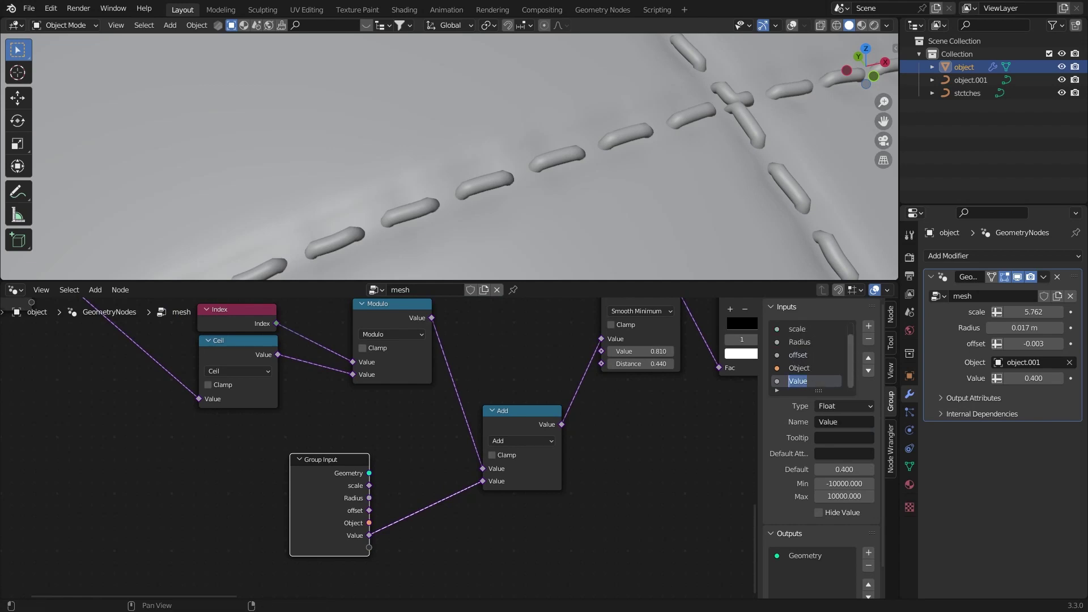
{"action": "type", "text": "distance"}
{"action": "key", "text": "Return"}
{"action": "key", "text": "n"}
{"action": "middle_click_drag", "start_coordinate": [671, 399], "coordinate": [561, 394]}
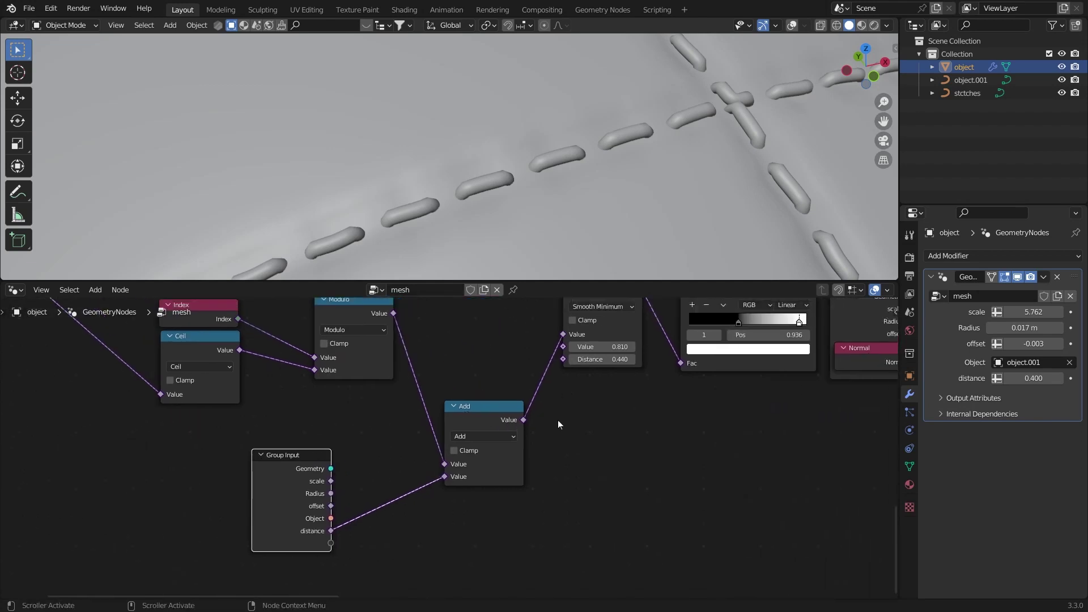
Step: Set the modifier's distance to -1.208 and its scale to 6.782, checking the stitches up close
{"action": "left_click_drag", "start_coordinate": [1047, 378], "coordinate": [1013, 378]}
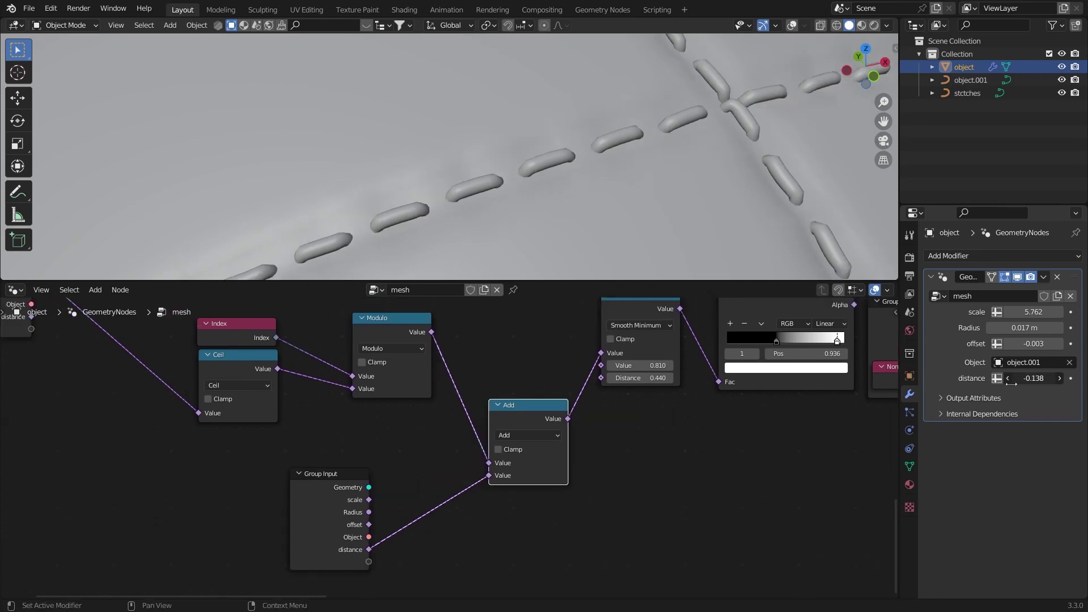
{"action": "left_click_drag", "start_coordinate": [1015, 378], "coordinate": [986, 379]}
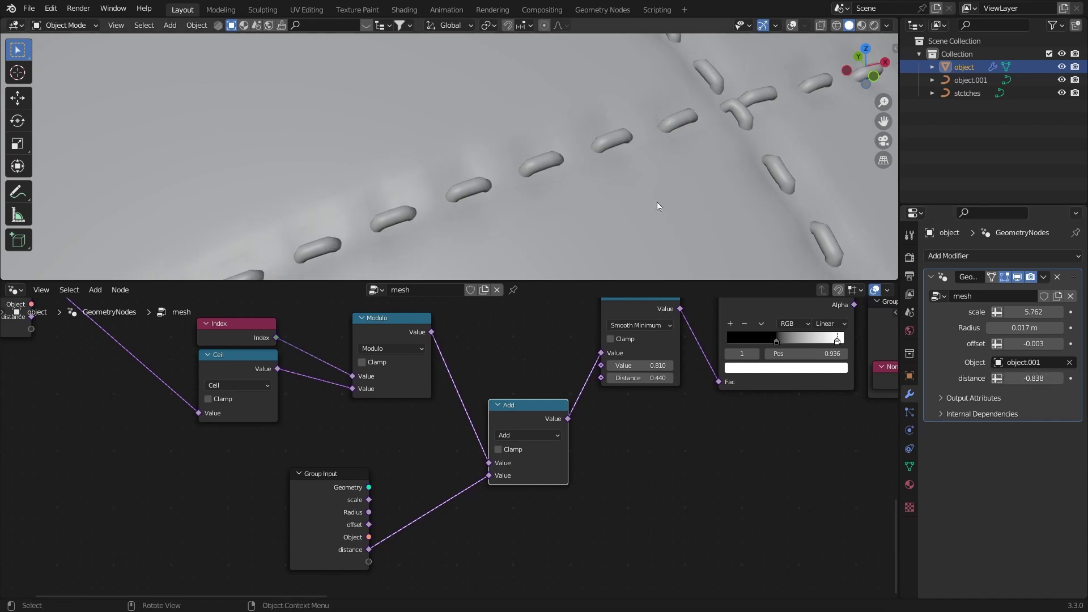
{"action": "scroll", "coordinate": [658, 202], "scroll_direction": "down", "scroll_amount": 8}
{"action": "scroll", "coordinate": [623, 190], "scroll_direction": "up", "scroll_amount": 8}
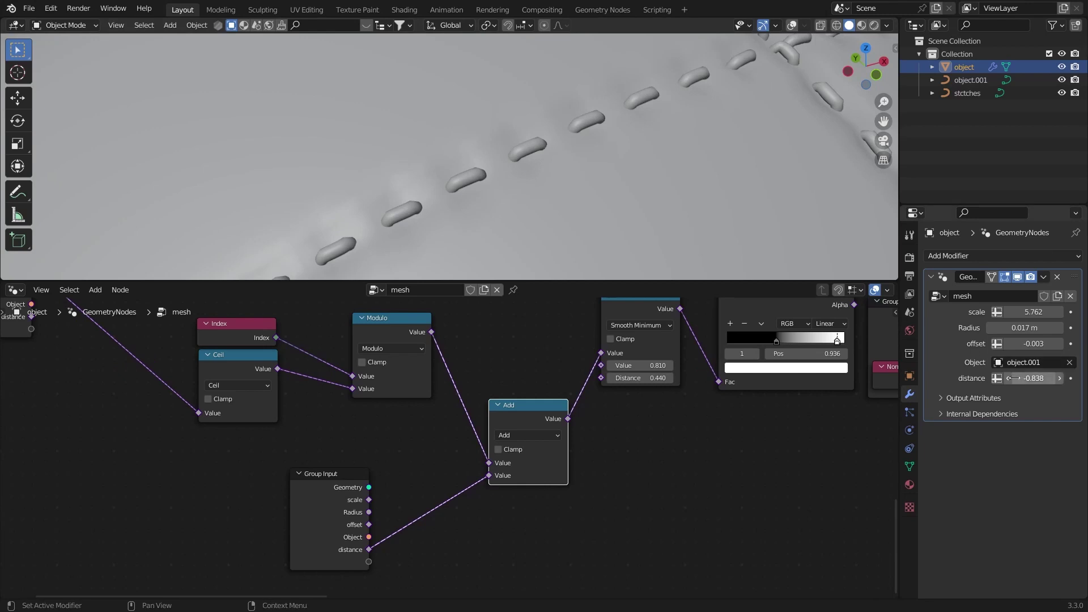
{"action": "left_click_drag", "start_coordinate": [1042, 386], "coordinate": [998, 384]}
{"action": "scroll", "coordinate": [590, 202], "scroll_direction": "down", "scroll_amount": 7}
{"action": "scroll", "coordinate": [602, 184], "scroll_direction": "down", "scroll_amount": 1}
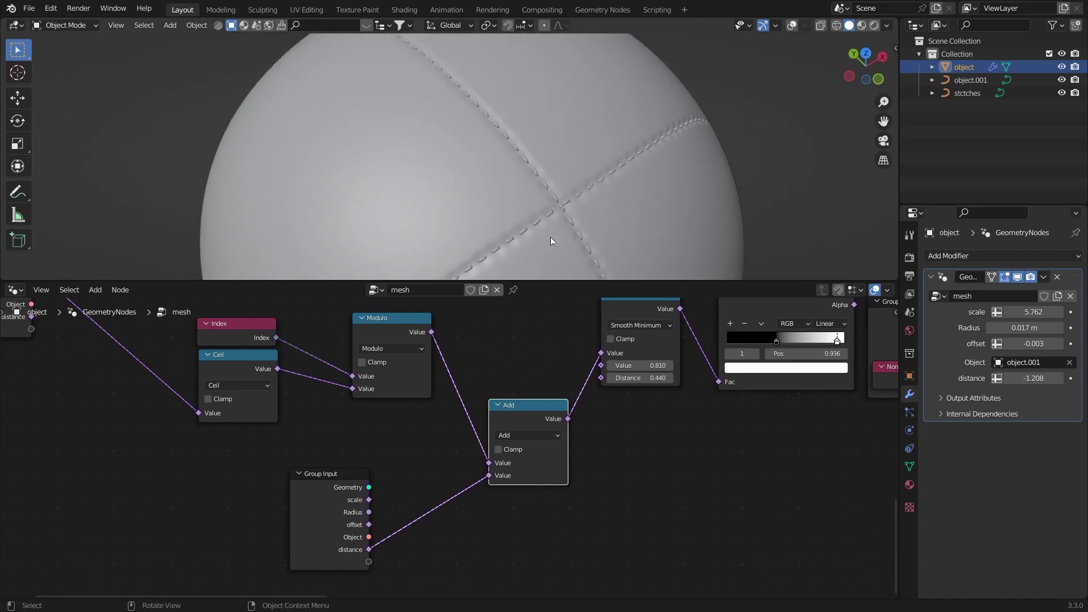
{"action": "middle_click_drag", "start_coordinate": [550, 237], "coordinate": [518, 203]}
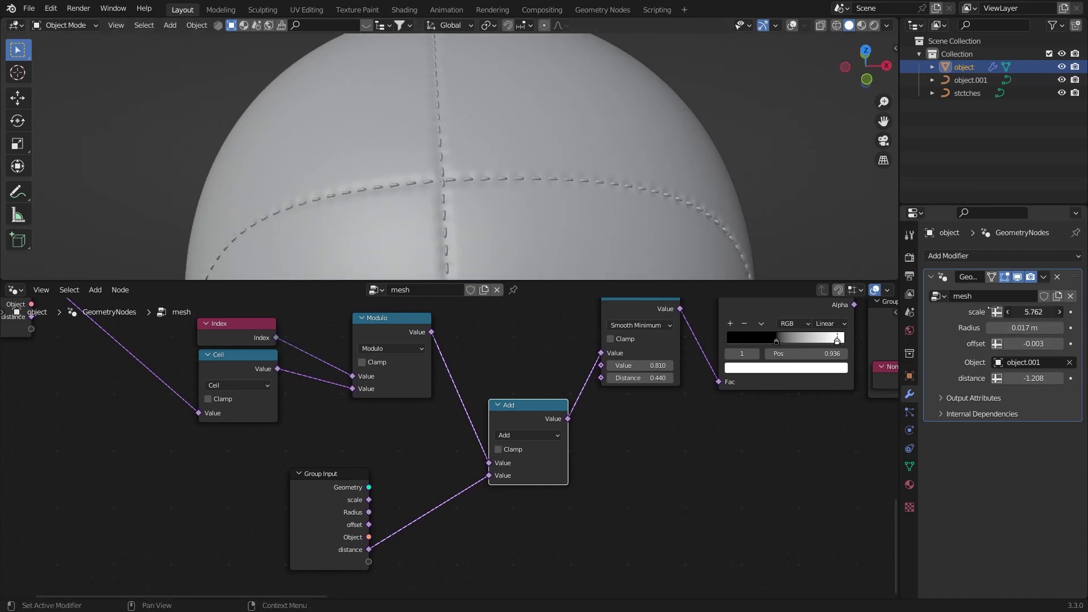
{"action": "mouse_move", "coordinate": [1033, 312]}
{"action": "left_mouse_down"}
{"action": "mouse_move", "coordinate": [1067, 313]}
{"action": "mouse_move", "coordinate": [1023, 327]}
{"action": "left_mouse_up"}
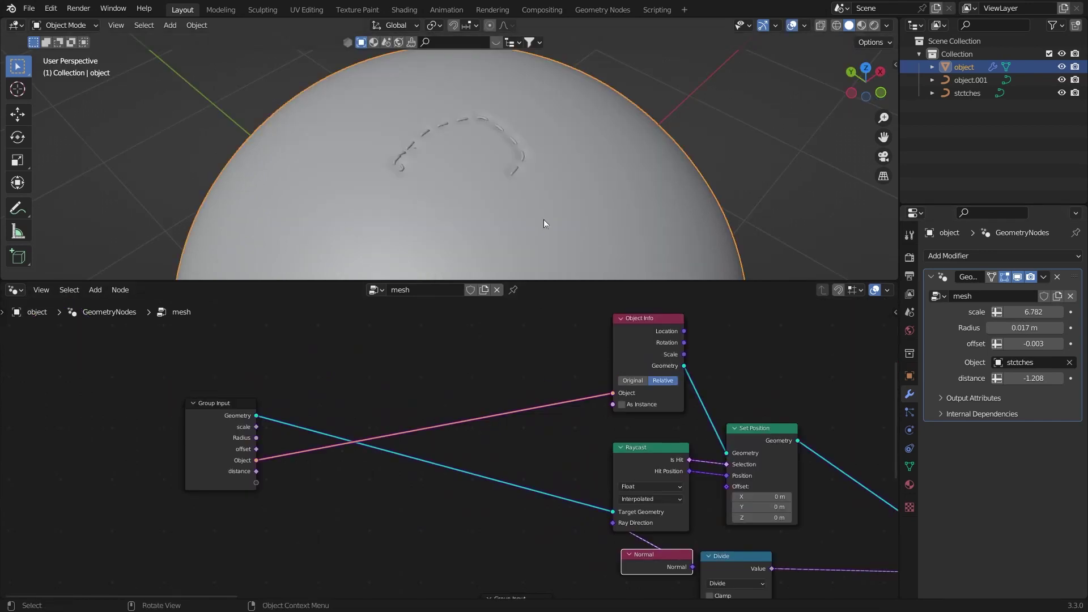
Step: Insert a Set Position node between the Group Input geometry and Raycast's Target Geometry, spacing the nodes apart
{"action": "mouse_move", "coordinate": [543, 219]}
{"action": "middle_mouse_down"}
{"action": "mouse_move", "coordinate": [529, 185]}
{"action": "mouse_move", "coordinate": [587, 173]}
{"action": "mouse_move", "coordinate": [555, 142]}
{"action": "middle_mouse_up"}
{"action": "scroll", "coordinate": [355, 528], "scroll_direction": "down", "scroll_amount": 5}
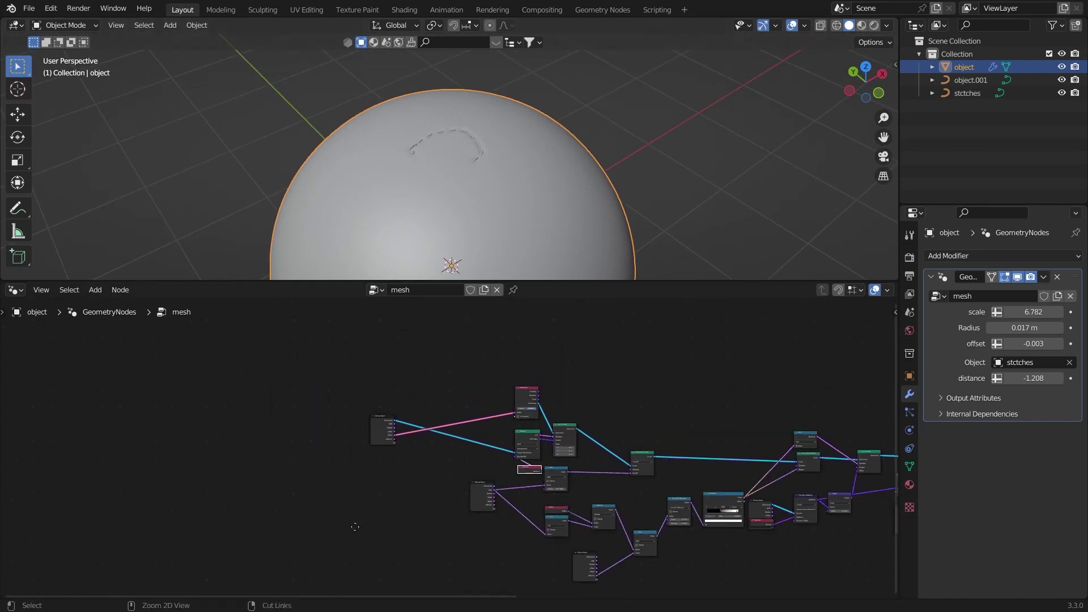
{"action": "scroll", "coordinate": [355, 528], "scroll_direction": "up", "scroll_amount": 6}
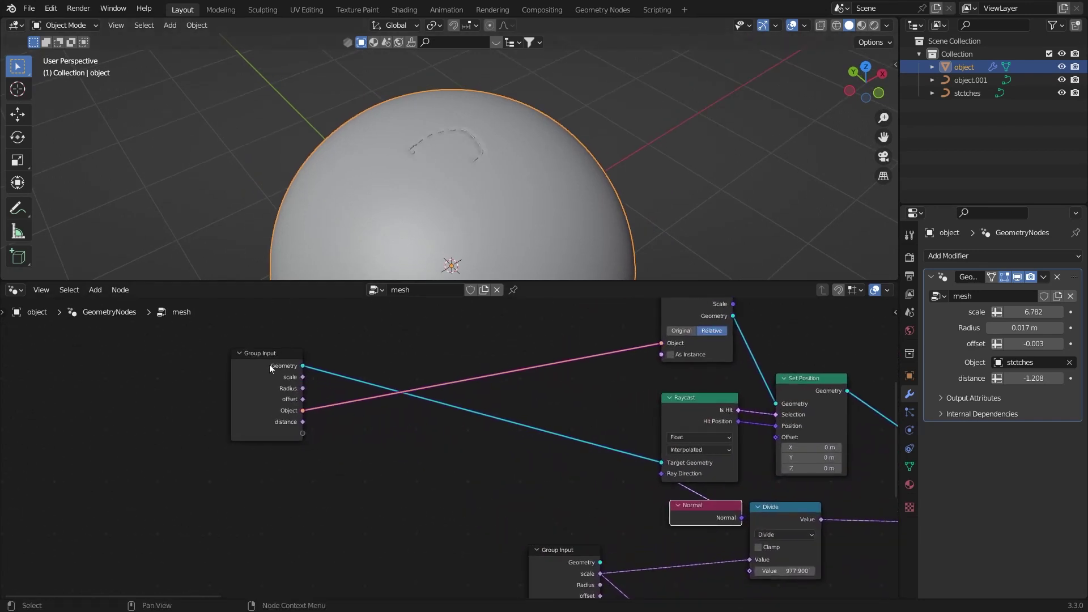
{"action": "left_click_drag", "start_coordinate": [271, 368], "coordinate": [247, 411]}
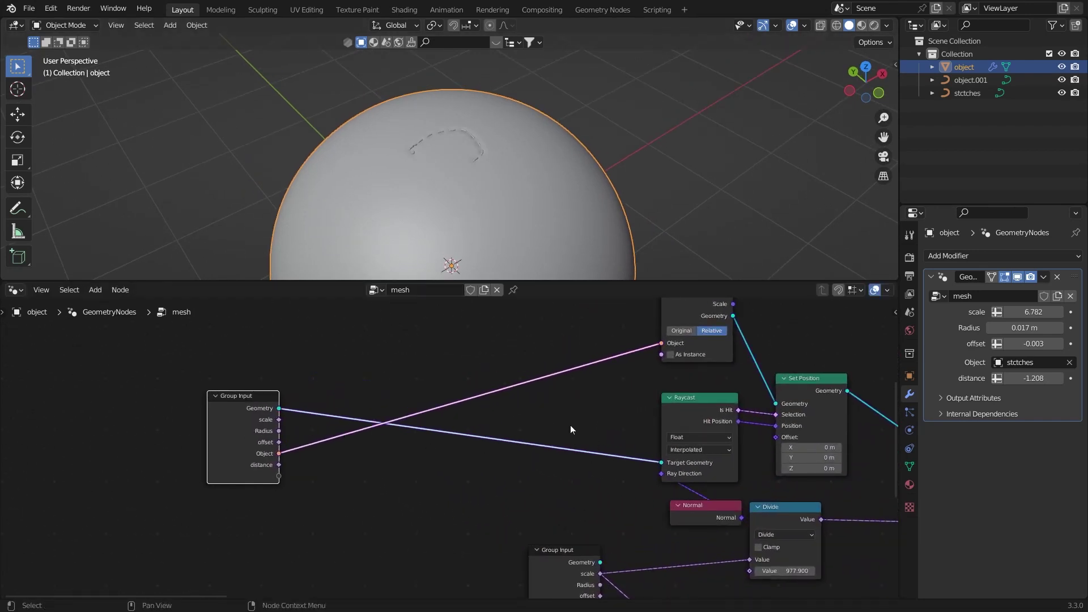
{"action": "key", "text": "shift+a"}
{"action": "left_click", "coordinate": [491, 332]}
{"action": "type", "text": "set"}
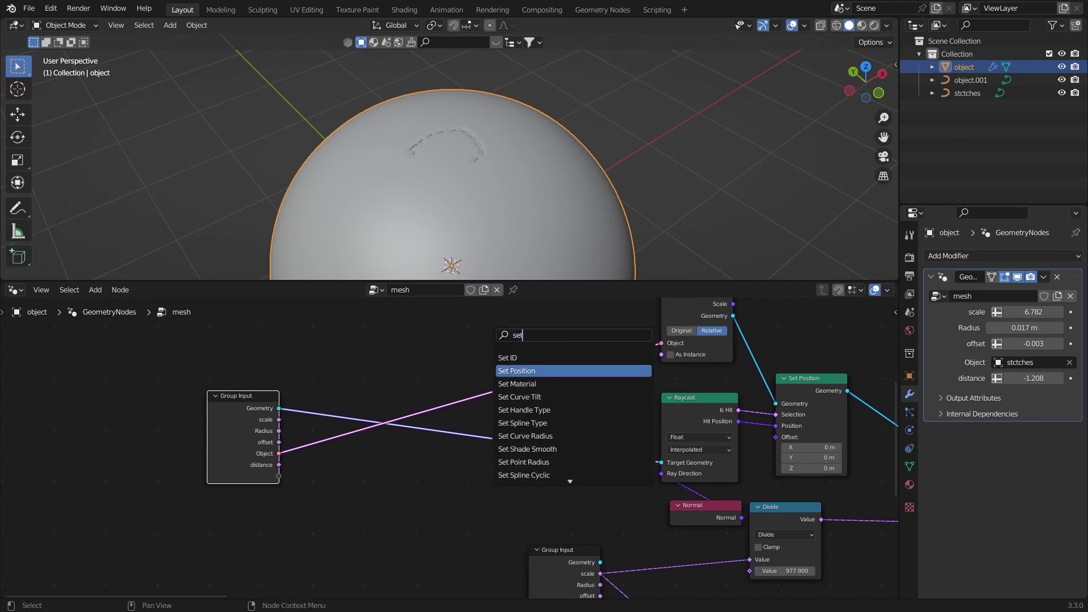
{"action": "key", "text": "Return"}
{"action": "left_click", "coordinate": [564, 422]}
{"action": "left_click_drag", "start_coordinate": [289, 417], "coordinate": [284, 357]}
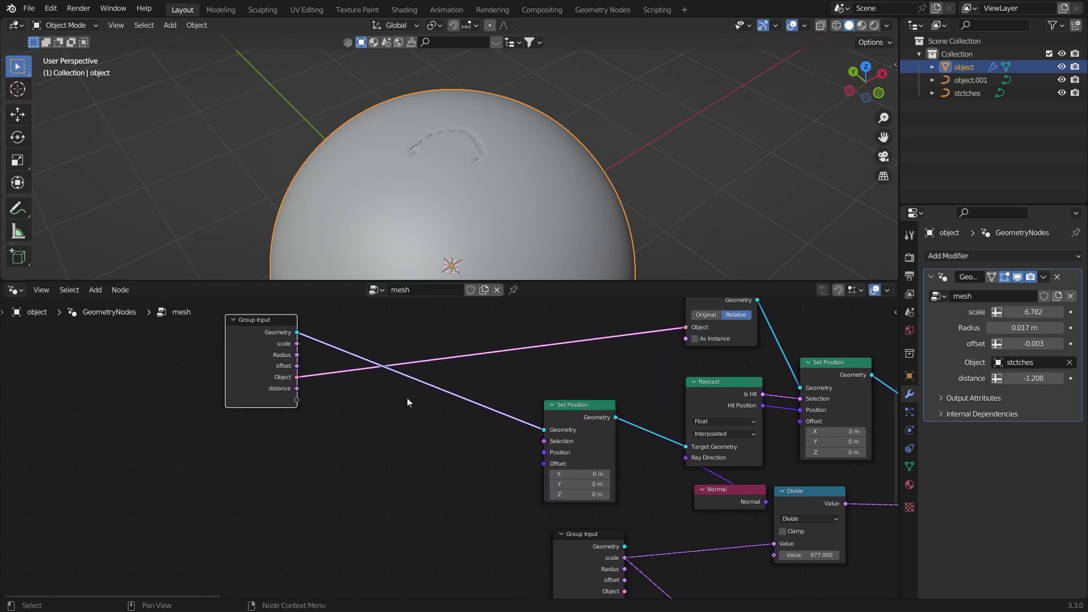
{"action": "middle_click_drag", "start_coordinate": [409, 402], "coordinate": [464, 391], "text": "ctrl"}
{"action": "left_click_drag", "start_coordinate": [581, 410], "coordinate": [585, 390]}
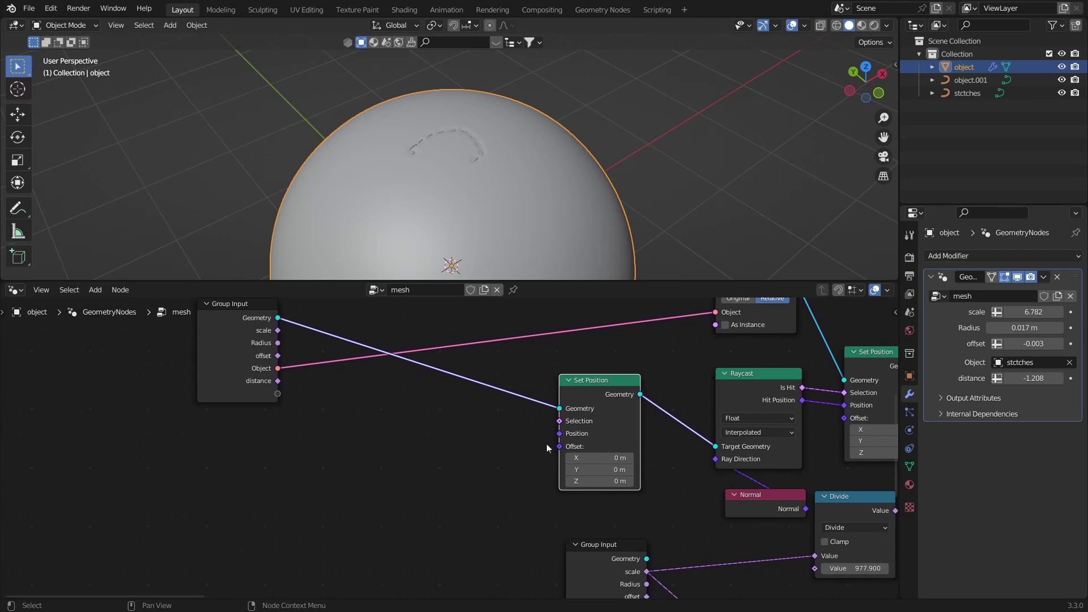
Step: Feed the new Set Position node's Offset from a Vector Math node set to Scale
{"action": "left_click_drag", "start_coordinate": [560, 446], "coordinate": [433, 445]}
{"action": "type", "text": "add"}
{"action": "key", "text": "Return"}
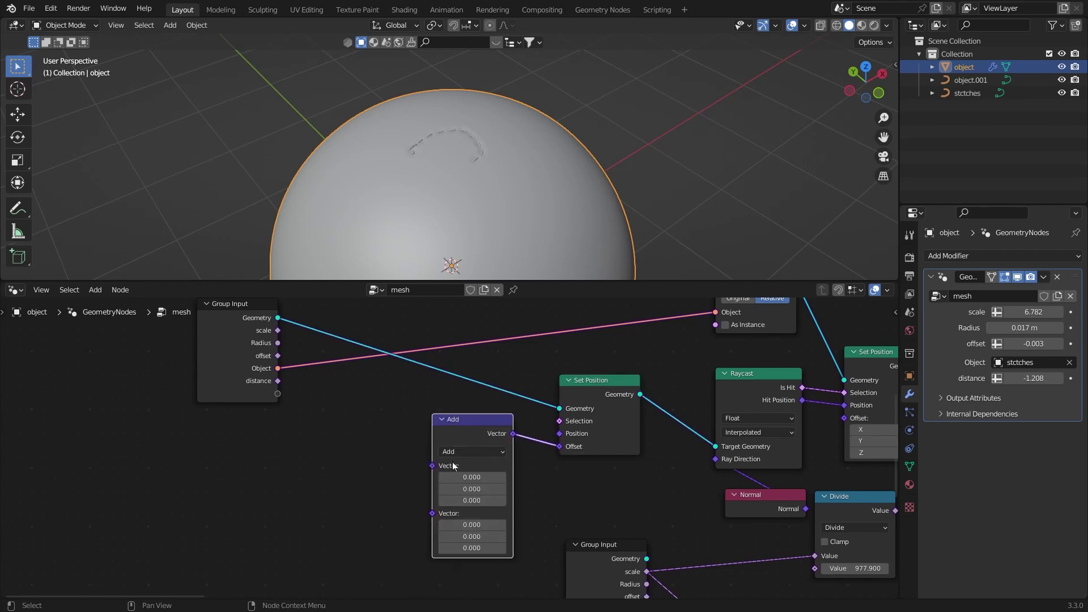
{"action": "left_click", "coordinate": [473, 452]}
{"action": "left_click", "coordinate": [448, 273]}
Step: Feed the Scale node's Vector from a new Normal node and set its Scale to 0.01
{"action": "left_click_drag", "start_coordinate": [433, 466], "coordinate": [266, 454]}
{"action": "type", "text": "n"}
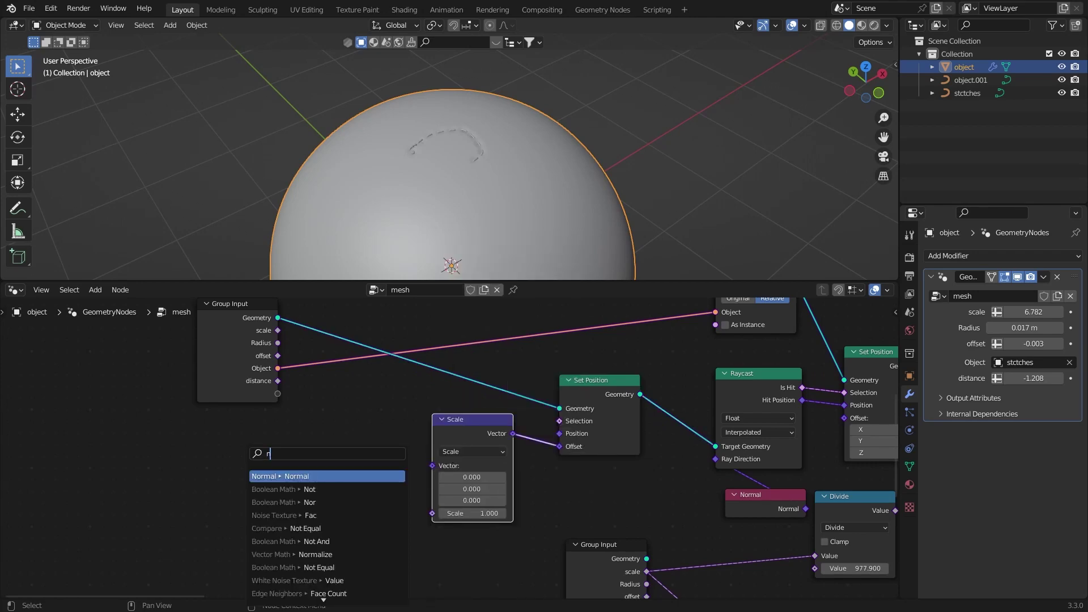
{"action": "key", "text": "Return"}
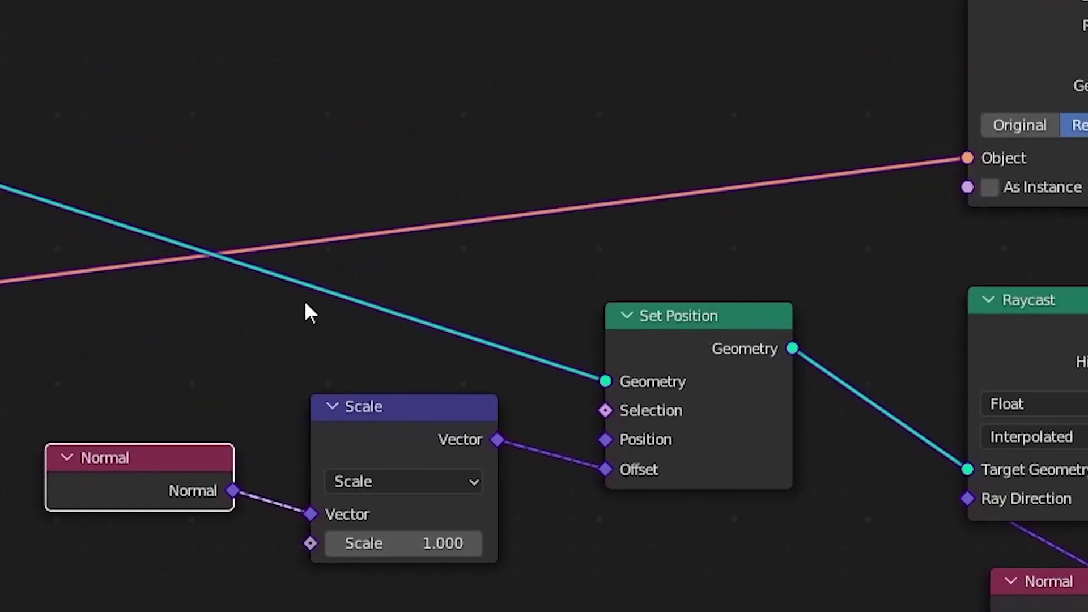
{"action": "left_click", "coordinate": [397, 543]}
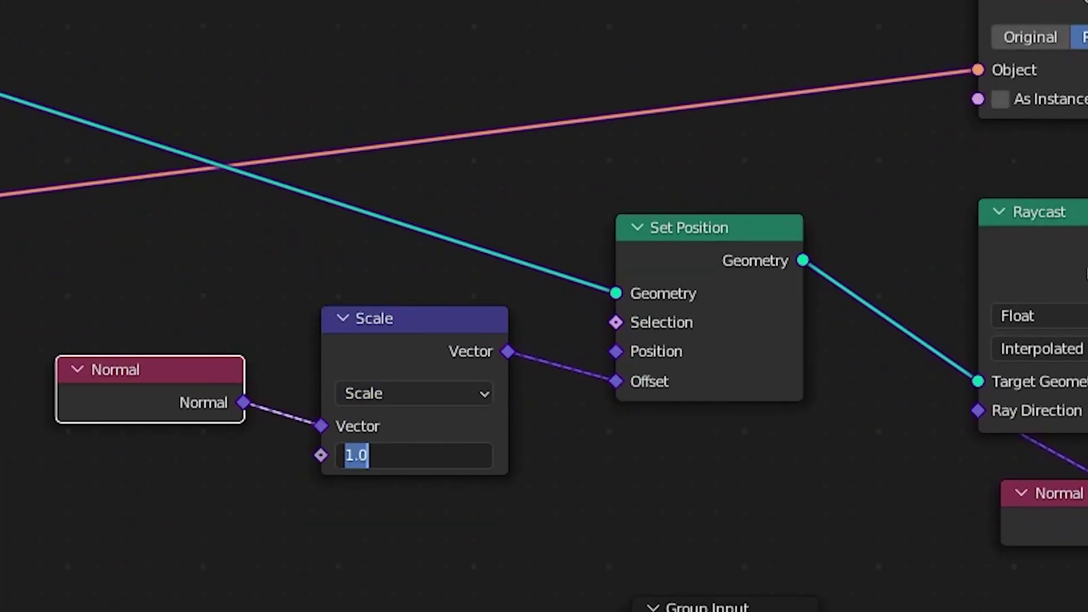
{"action": "key", "text": "BackSpace"}
{"action": "type", "text": "0"}
{"action": "key", "text": "BackSpace"}
{"action": "type", "text": ".01"}
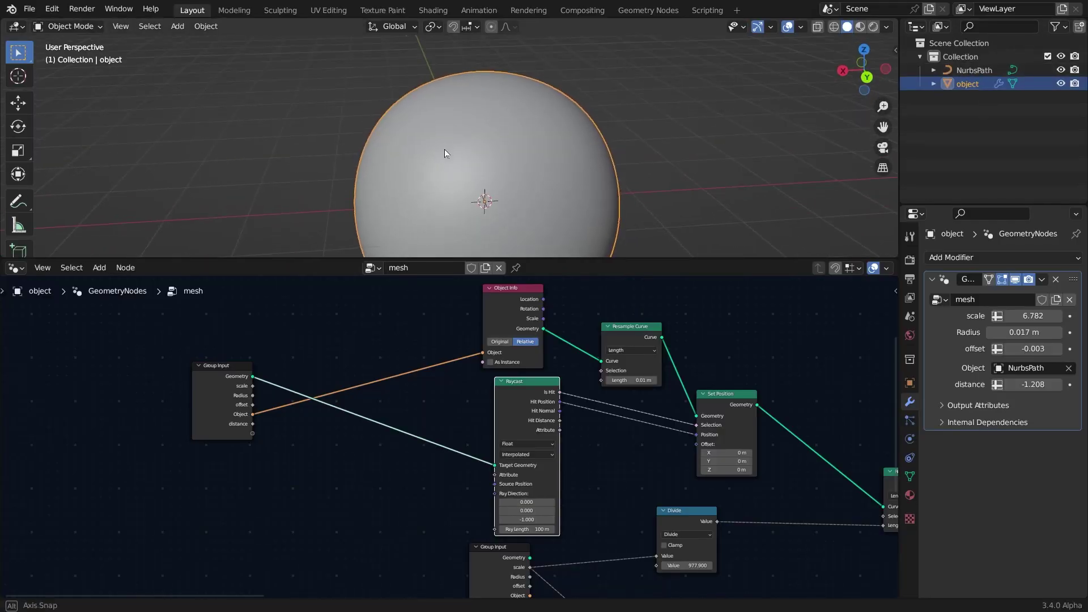
Step: Remove the Resample Curve node between Object Info and Set Position, keeping the two linked directly
{"action": "middle_click_drag", "start_coordinate": [444, 149], "coordinate": [480, 141]}
{"action": "middle_click_drag", "start_coordinate": [611, 361], "coordinate": [449, 342]}
{"action": "left_click", "coordinate": [467, 319]}
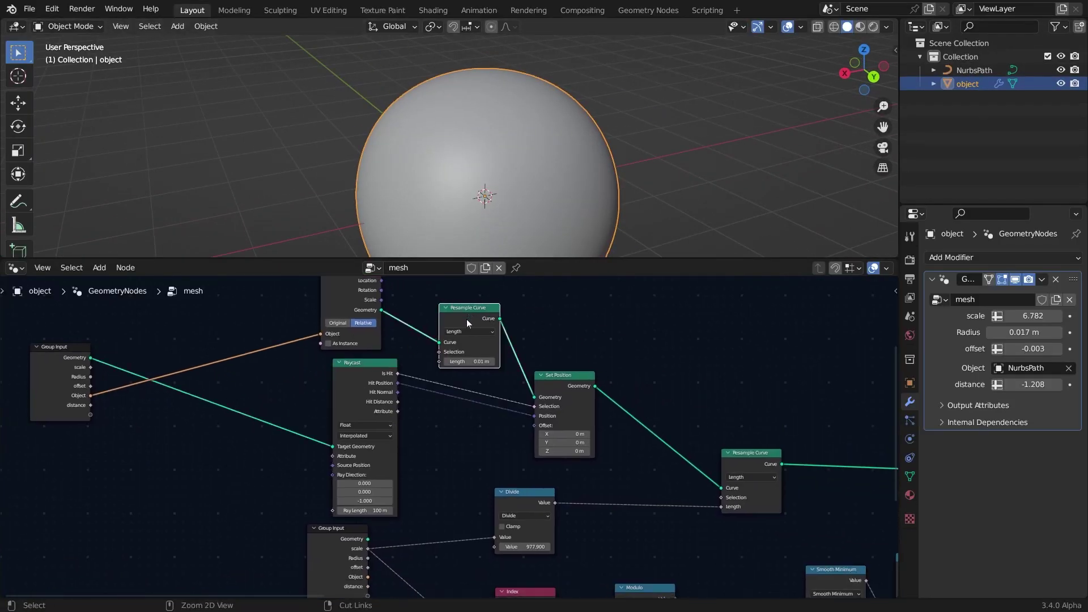
{"action": "key", "text": "ctrl+x"}
{"action": "middle_click_drag", "start_coordinate": [528, 358], "coordinate": [292, 274]}
{"action": "middle_click_drag", "start_coordinate": [399, 369], "coordinate": [536, 428]}
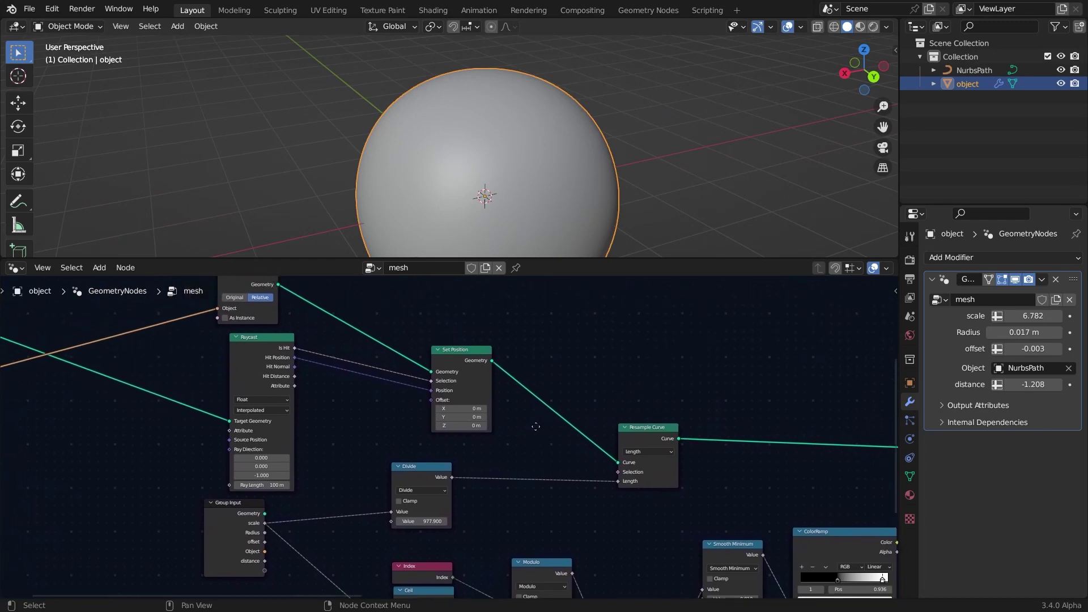
{"action": "left_click_drag", "start_coordinate": [646, 438], "coordinate": [642, 438]}
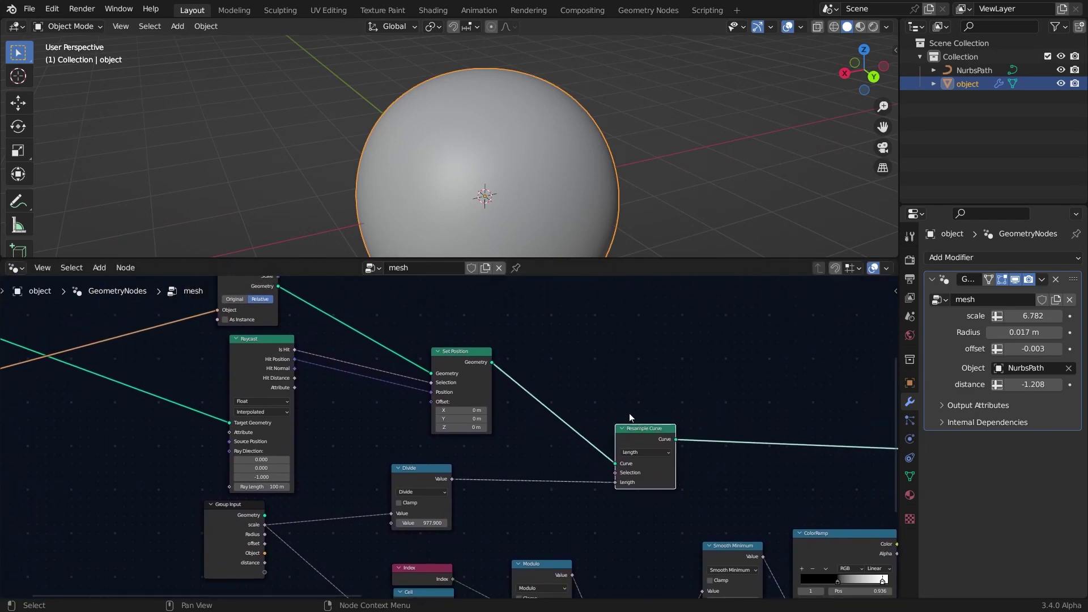
{"action": "middle_click_drag", "start_coordinate": [629, 417], "coordinate": [568, 386]}
{"action": "middle_click_drag", "start_coordinate": [568, 386], "coordinate": [611, 466]}
{"action": "middle_click_drag", "start_coordinate": [379, 325], "coordinate": [400, 363]}
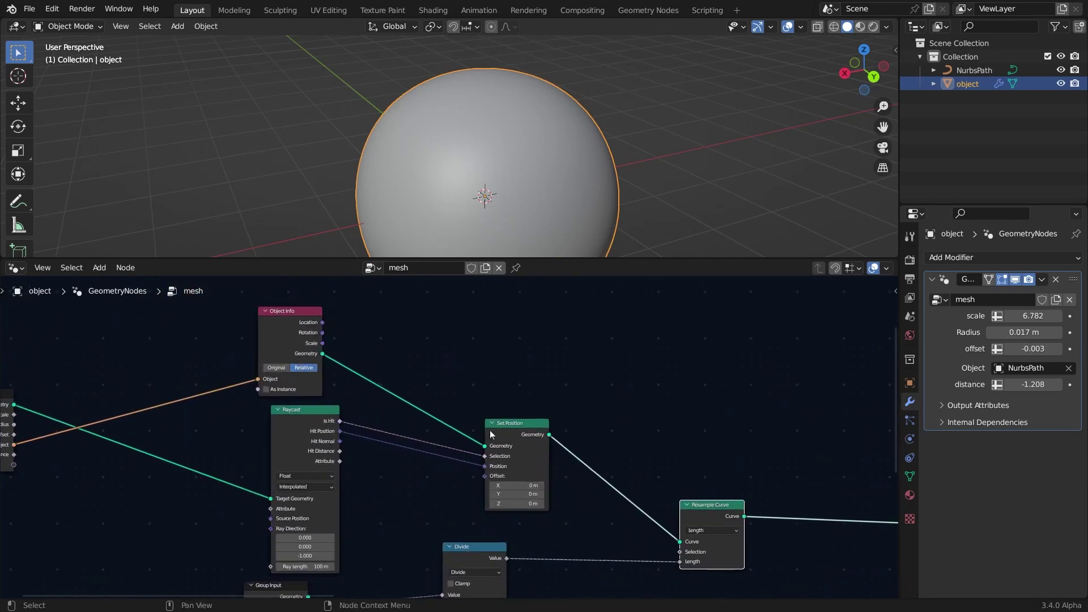
{"action": "left_click_drag", "start_coordinate": [505, 433], "coordinate": [504, 424]}
{"action": "middle_click_drag", "start_coordinate": [454, 399], "coordinate": [518, 387]}
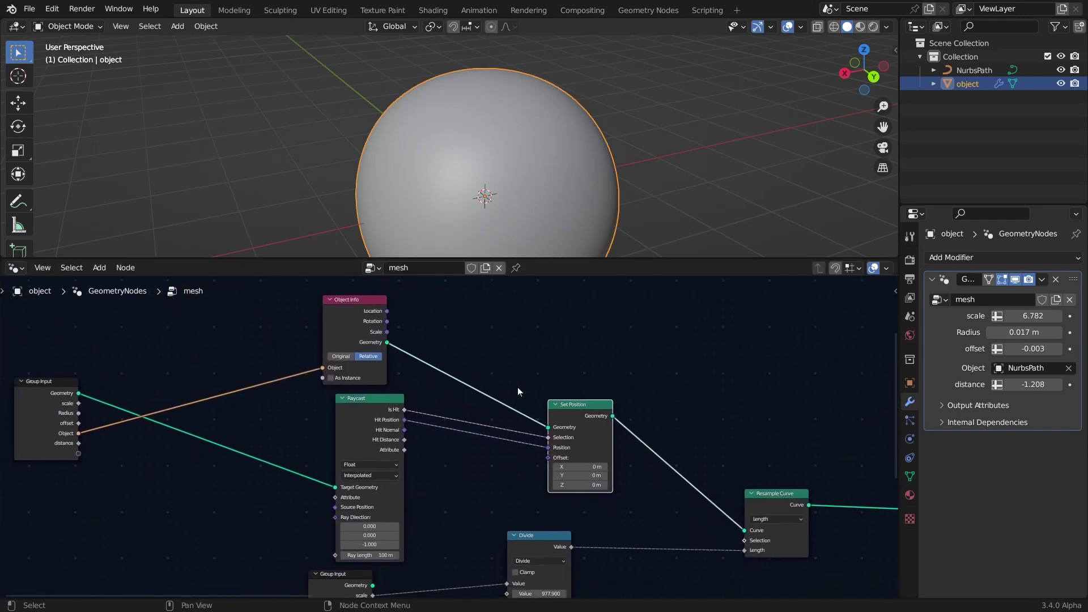
Step: Insert a duplicate of the Resample Curve node between Object Info and Set Position, feeding its Length from the Divide node
{"action": "left_click", "coordinate": [769, 498]}
{"action": "middle_click_drag", "start_coordinate": [729, 479], "coordinate": [687, 414]}
{"action": "key", "text": "ctrl+s"}
{"action": "scroll", "coordinate": [703, 440], "scroll_direction": "down", "scroll_amount": 1}
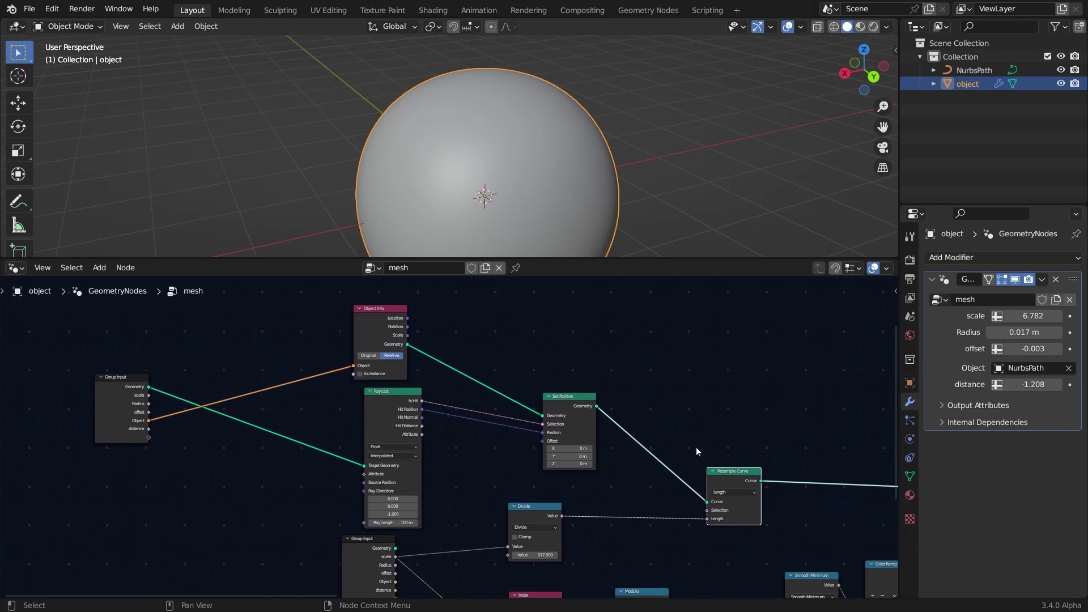
{"action": "key", "text": "shift+d"}
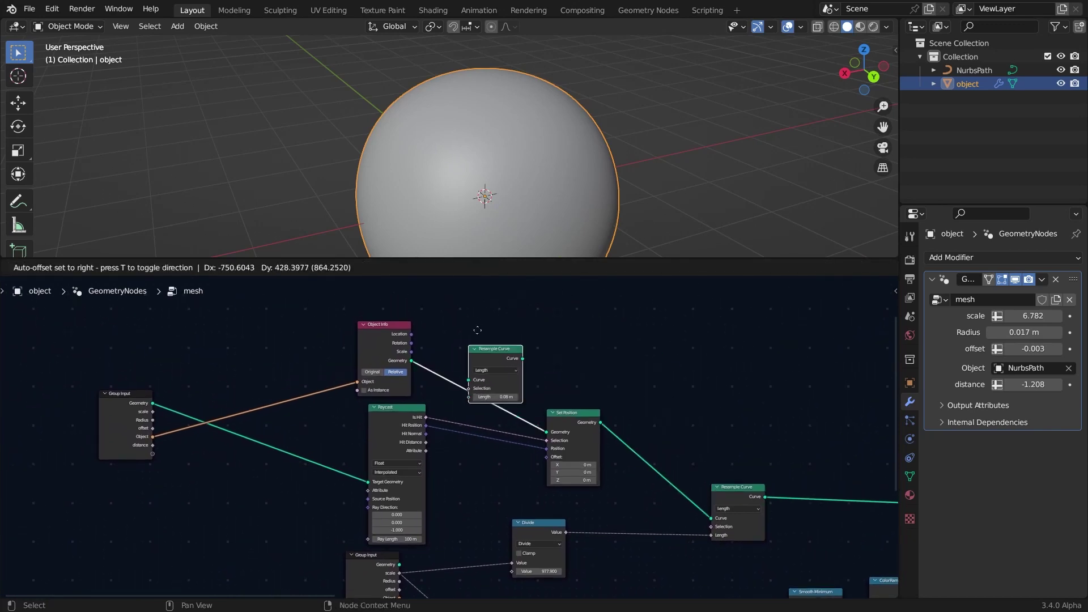
{"action": "left_click", "coordinate": [469, 333]}
{"action": "left_click_drag", "start_coordinate": [566, 532], "coordinate": [466, 405]}
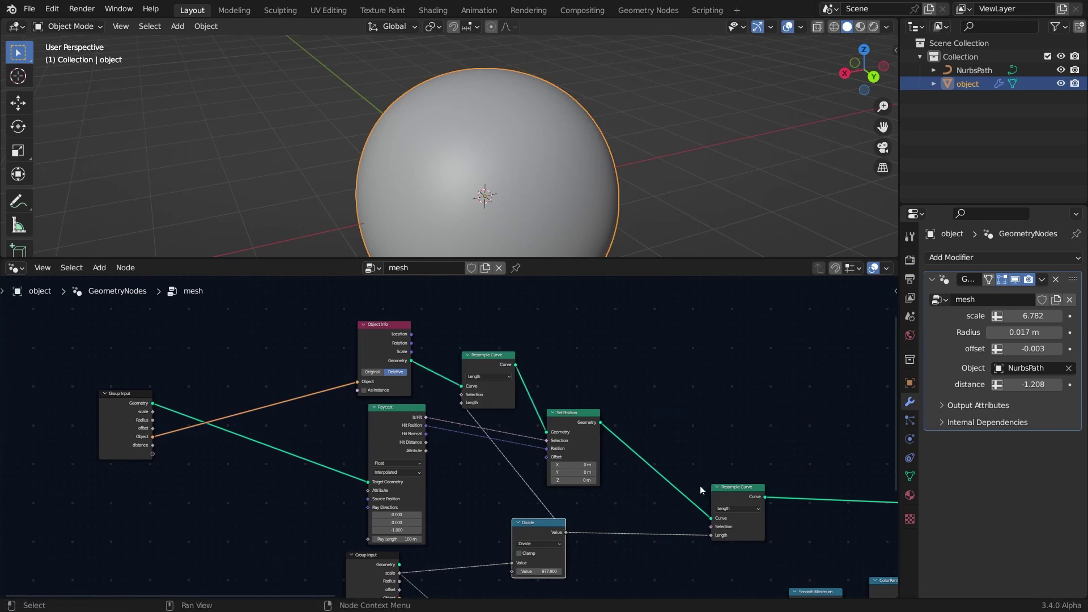
Step: Remove the original Resample Curve node after Set Position while keeping the geometry link intact
{"action": "left_click", "coordinate": [728, 487]}
{"action": "middle_click_drag", "start_coordinate": [718, 464], "coordinate": [701, 436]}
{"action": "key", "text": "ctrl+x"}
Step: Space out the Set Position, Resample Curve and Raycast nodes to make room beside the Group Input
{"action": "left_click_drag", "start_coordinate": [563, 385], "coordinate": [690, 426]}
{"action": "left_click_drag", "start_coordinate": [457, 332], "coordinate": [613, 403]}
{"action": "left_click_drag", "start_coordinate": [671, 427], "coordinate": [720, 401]}
{"action": "left_click_drag", "start_coordinate": [600, 389], "coordinate": [629, 398]}
{"action": "left_click_drag", "start_coordinate": [403, 384], "coordinate": [479, 399]}
{"action": "middle_click_drag", "start_coordinate": [410, 396], "coordinate": [479, 385]}
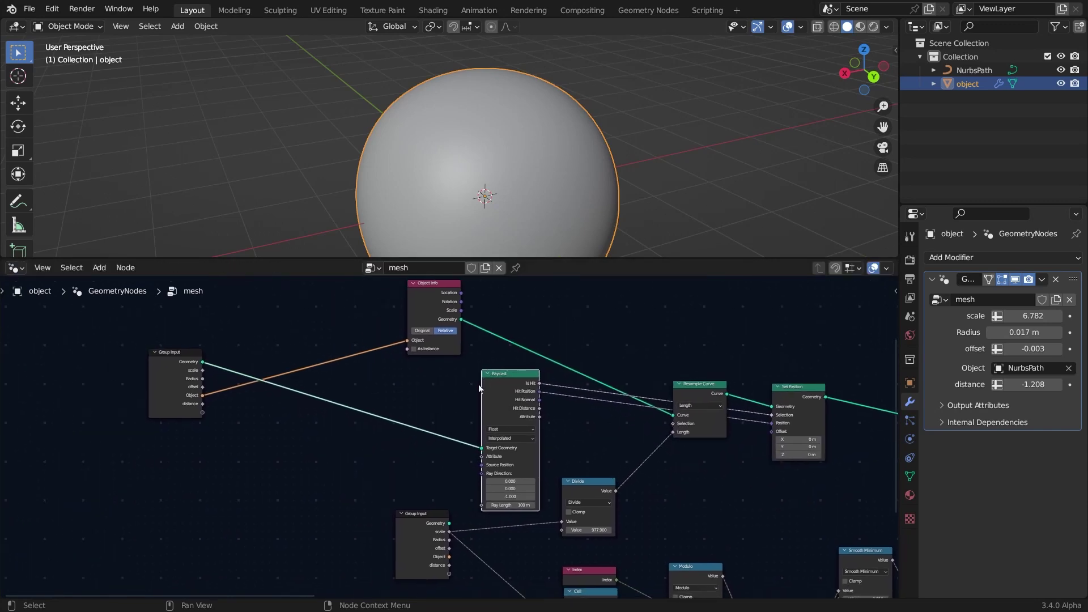
{"action": "middle_click_drag", "start_coordinate": [451, 441], "coordinate": [463, 384], "text": "ctrl"}
{"action": "left_click_drag", "start_coordinate": [497, 367], "coordinate": [494, 350]}
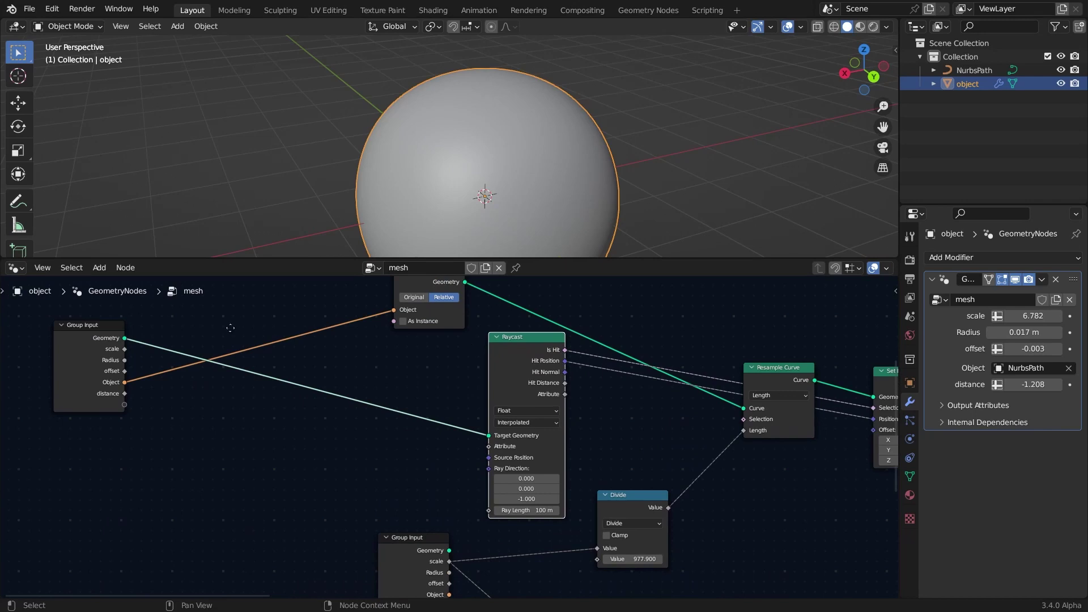
{"action": "middle_click_drag", "start_coordinate": [469, 342], "coordinate": [536, 376]}
Step: Search for a node matching "tr" to attach to the Group Input's Geometry output
{"action": "left_click_drag", "start_coordinate": [158, 372], "coordinate": [227, 400]}
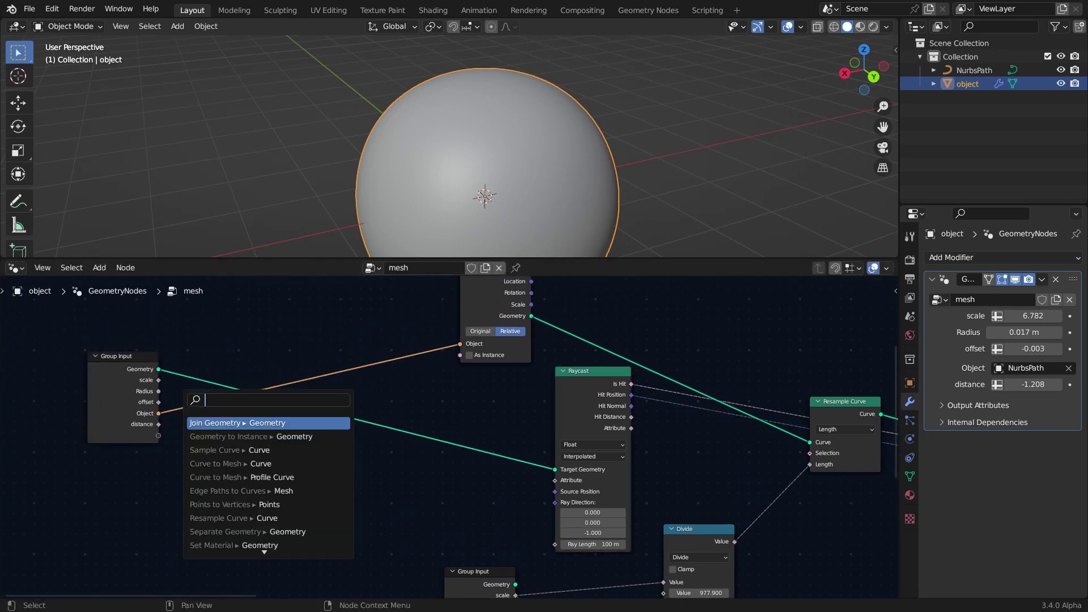
{"action": "type", "text": "tr"}
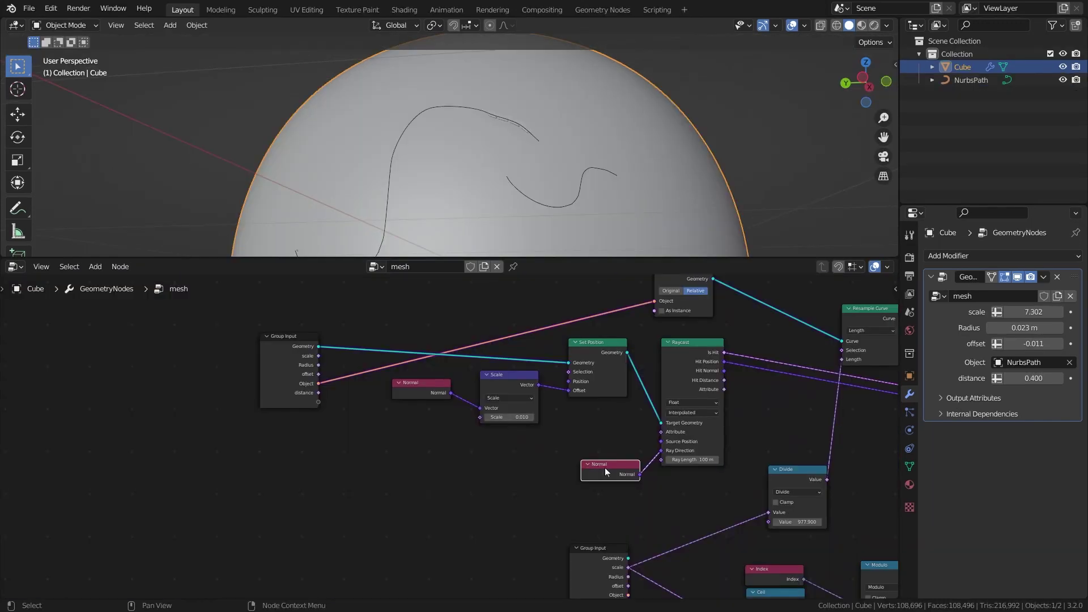
Step: Delete the Normal node that feeds the Raycast node's Ray Direction
{"action": "left_click_drag", "start_coordinate": [607, 466], "coordinate": [584, 479]}
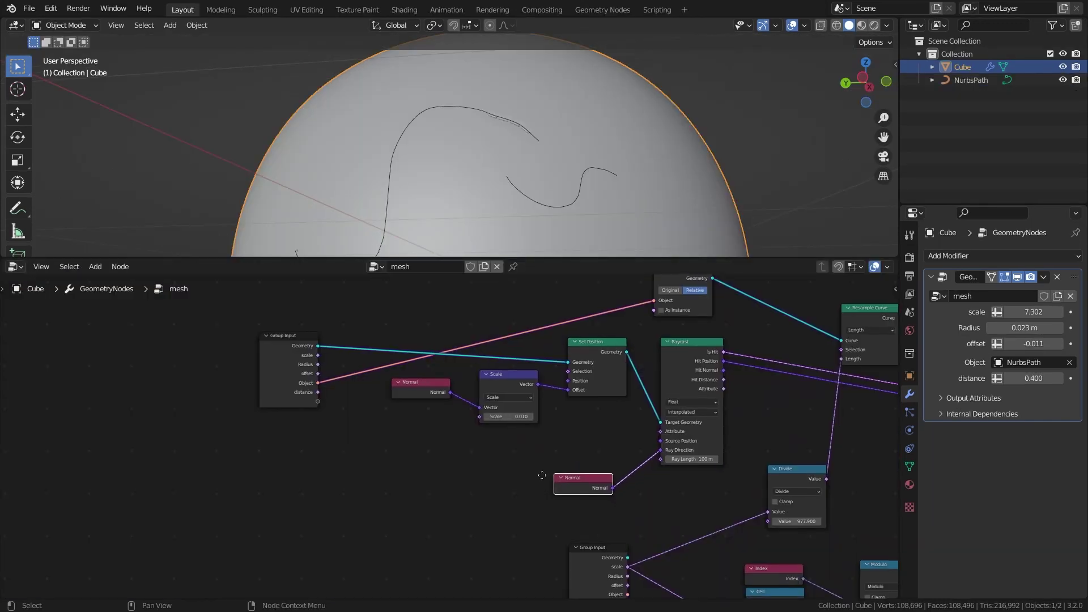
{"action": "scroll", "coordinate": [527, 453], "scroll_direction": "down", "scroll_amount": 2}
{"action": "mouse_move", "coordinate": [527, 454]}
{"action": "middle_mouse_down"}
{"action": "mouse_move", "coordinate": [525, 434]}
{"action": "mouse_move", "coordinate": [529, 461]}
{"action": "mouse_move", "coordinate": [539, 453]}
{"action": "middle_mouse_up"}
{"action": "key", "text": "x"}
{"action": "middle_click_drag", "start_coordinate": [492, 417], "coordinate": [504, 444]}
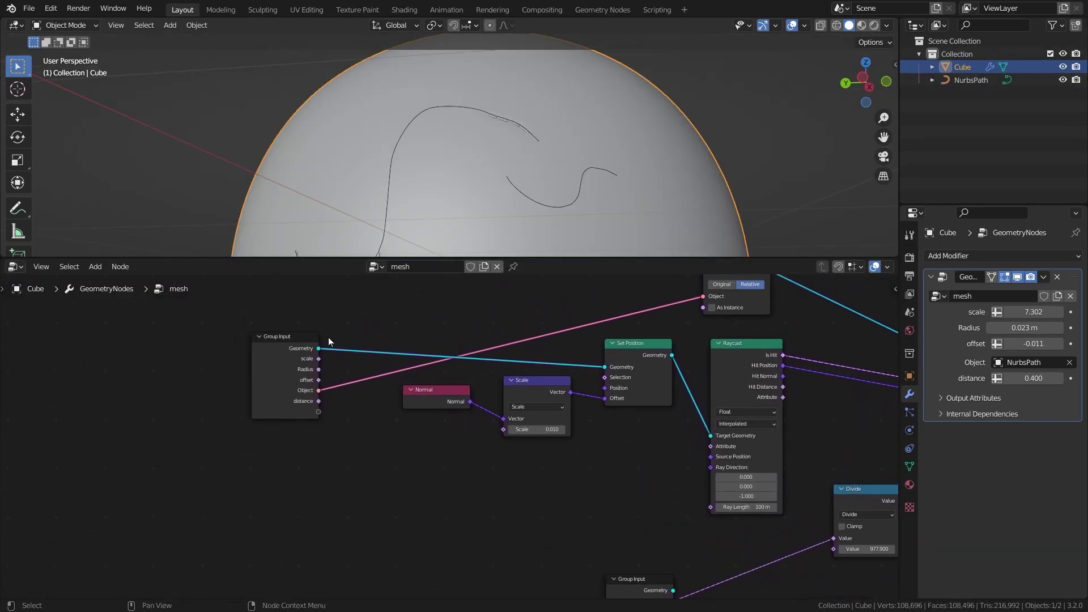
Step: Add a Transfer Attribute node with its Source fed by the Group Input's Geometry, and set its data type to Vector
{"action": "left_click_drag", "start_coordinate": [318, 350], "coordinate": [419, 407]}
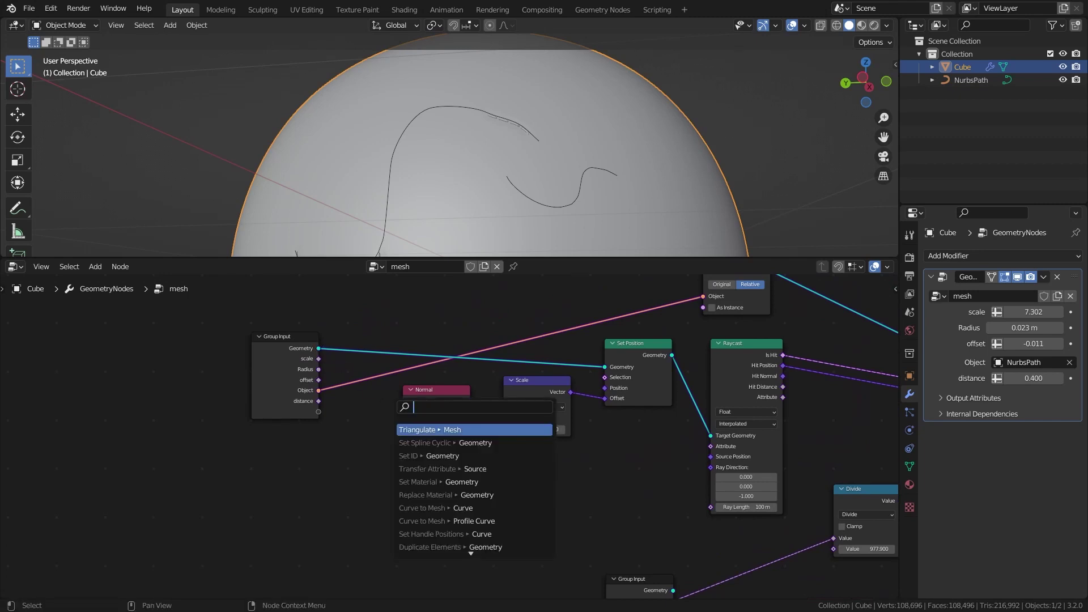
{"action": "type", "text": "tra"}
{"action": "left_click", "coordinate": [463, 444]}
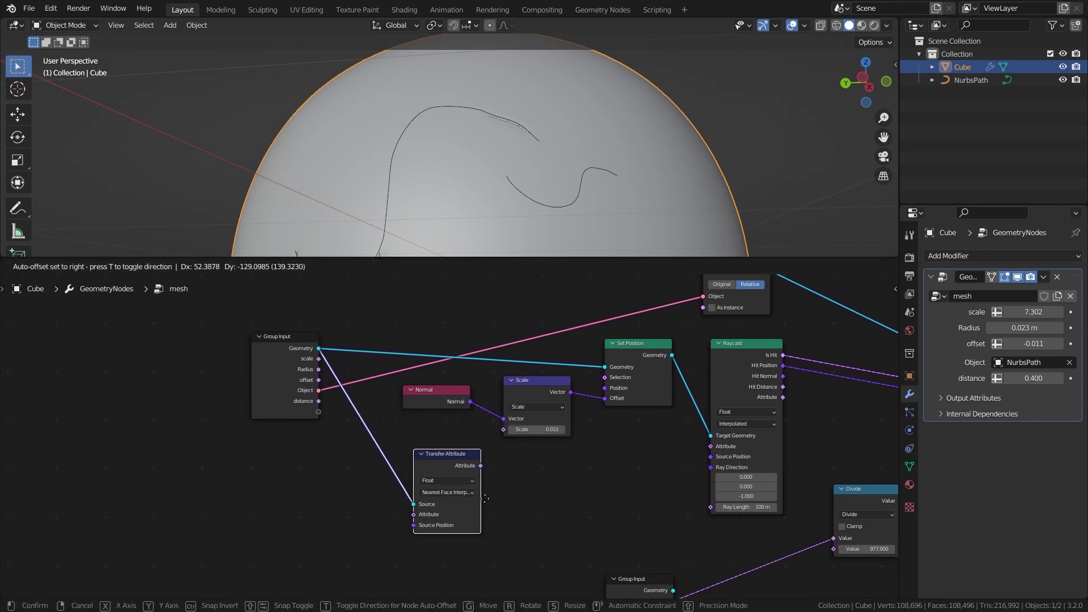
{"action": "left_click", "coordinate": [497, 496]}
{"action": "left_click", "coordinate": [476, 479]}
{"action": "left_click", "coordinate": [469, 509]}
Step: Feed the Transfer Attribute node's Attribute input from a new Normal node
{"action": "middle_click_drag", "start_coordinate": [441, 470], "coordinate": [508, 470]}
{"action": "left_click", "coordinate": [506, 498]}
{"action": "left_click_drag", "start_coordinate": [509, 494], "coordinate": [463, 487]}
{"action": "type", "text": "nor"}
{"action": "left_click", "coordinate": [415, 472]}
{"action": "left_click", "coordinate": [425, 476]}
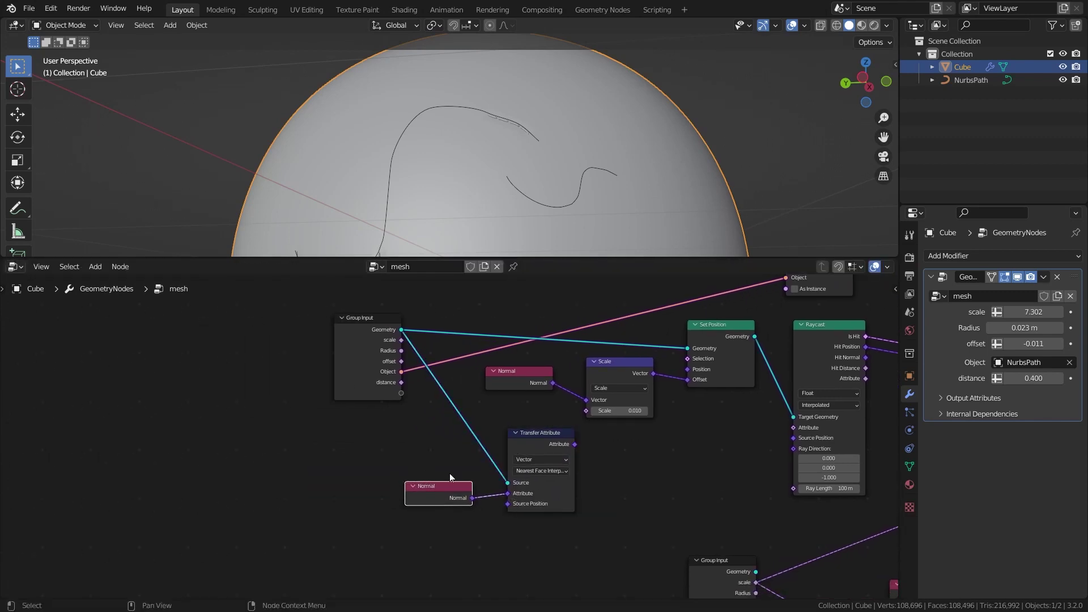
Step: Connect the Transfer Attribute output to Raycast's Ray Direction and check the projected curves on the sphere
{"action": "left_click_drag", "start_coordinate": [539, 435], "coordinate": [546, 444]}
{"action": "left_click_drag", "start_coordinate": [580, 453], "coordinate": [794, 449]}
{"action": "middle_click_drag", "start_coordinate": [680, 431], "coordinate": [670, 440]}
{"action": "middle_click_drag", "start_coordinate": [464, 200], "coordinate": [523, 195]}
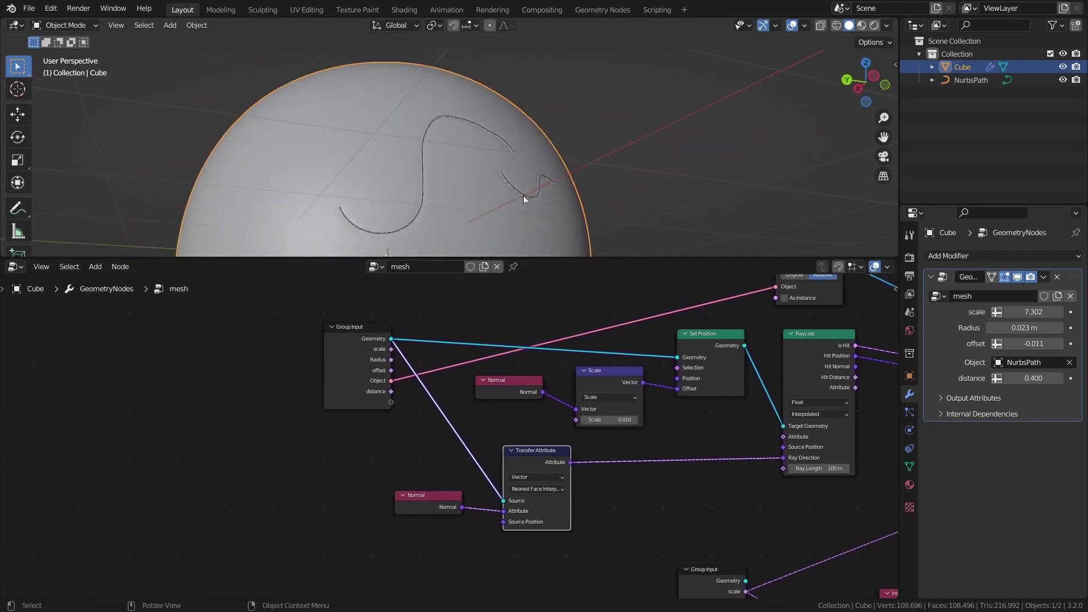
Step: Draw freehand curve strokes across the sphere as handwritten lettering made of stitches
{"action": "mouse_move", "coordinate": [385, 260]}
{"action": "left_mouse_down"}
{"action": "mouse_move", "coordinate": [452, 201]}
{"action": "mouse_move", "coordinate": [438, 290]}
{"action": "mouse_move", "coordinate": [397, 354]}
{"action": "mouse_move", "coordinate": [553, 362]}
{"action": "left_mouse_up"}
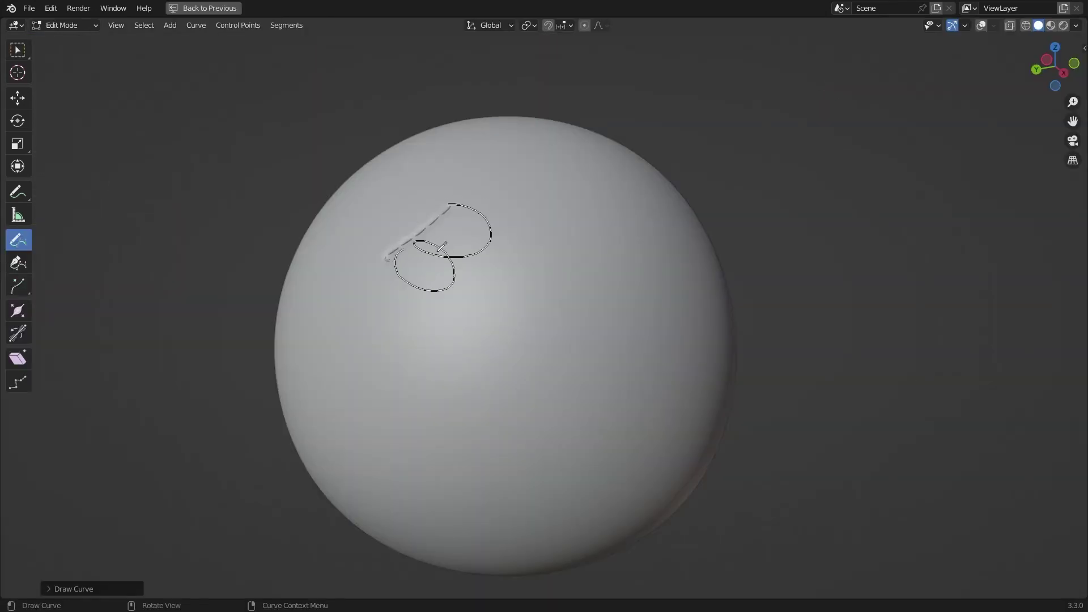
{"action": "mouse_move", "coordinate": [638, 328]}
{"action": "left_mouse_down"}
{"action": "mouse_move", "coordinate": [517, 383]}
{"action": "mouse_move", "coordinate": [460, 430]}
{"action": "mouse_move", "coordinate": [515, 399]}
{"action": "left_mouse_up"}
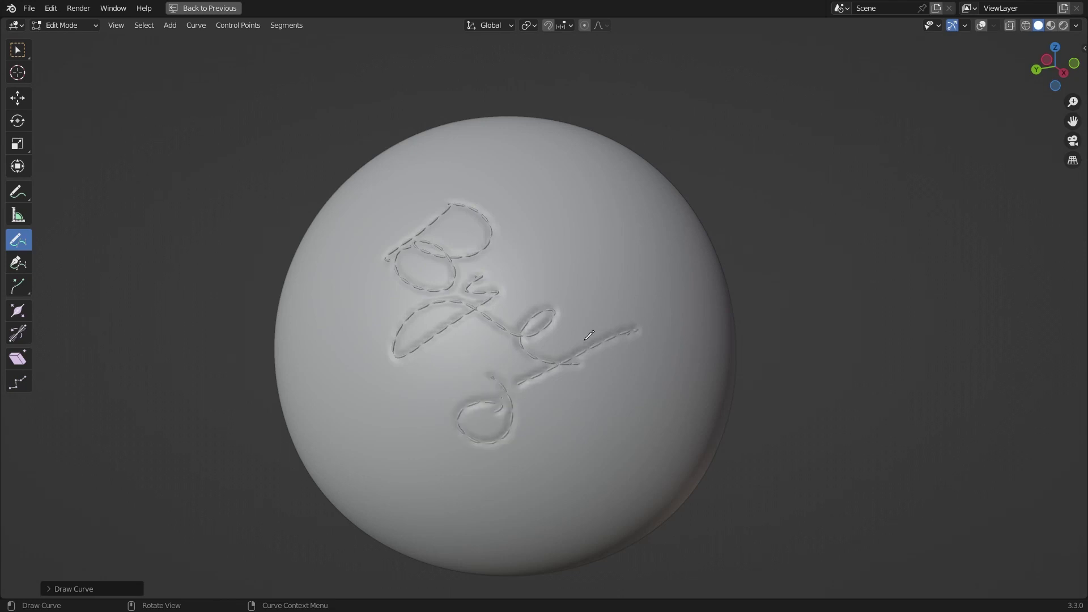